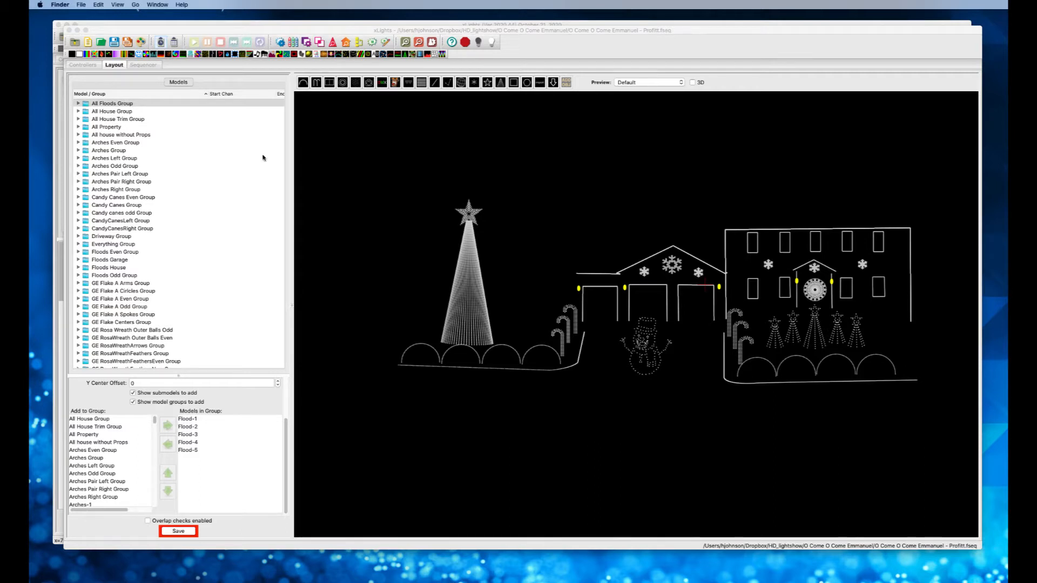
# Step: Open the sequencer and look through the group and model rows from Everything Group down to the Windows groups
pyautogui.click(143, 65)
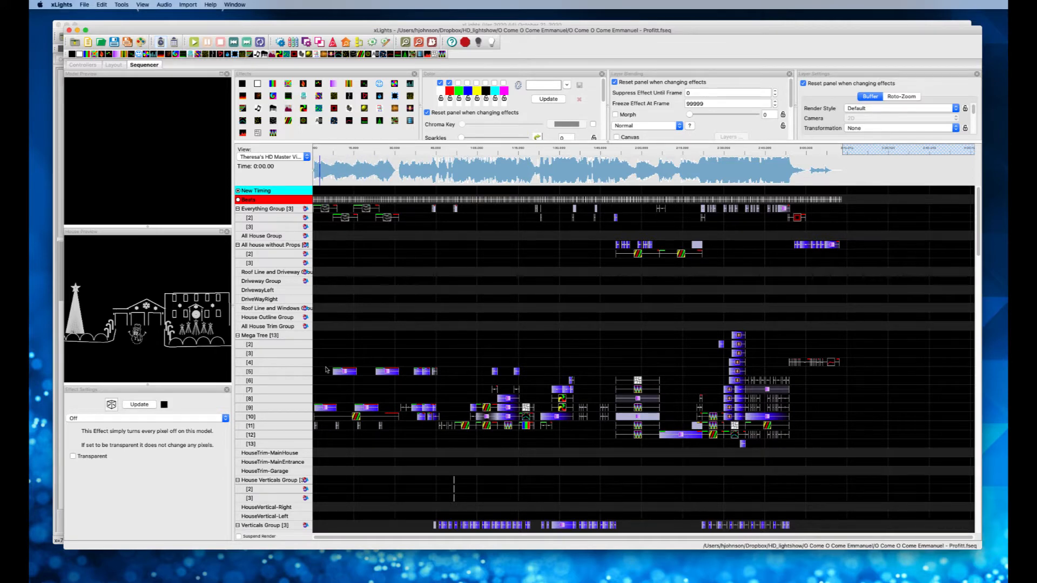
pyautogui.scroll(-10, 324, 438)
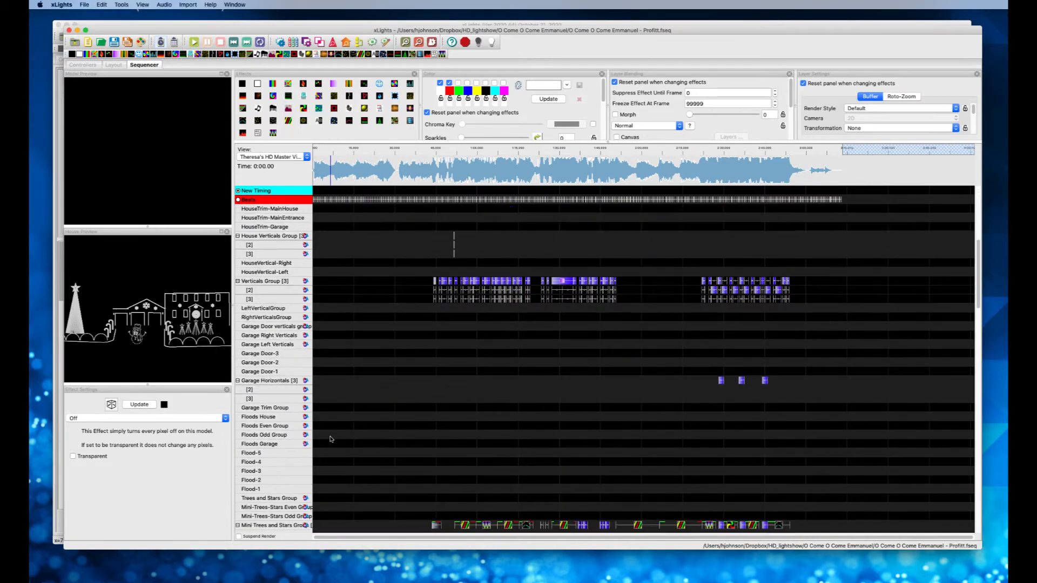
pyautogui.scroll(10, 331, 422)
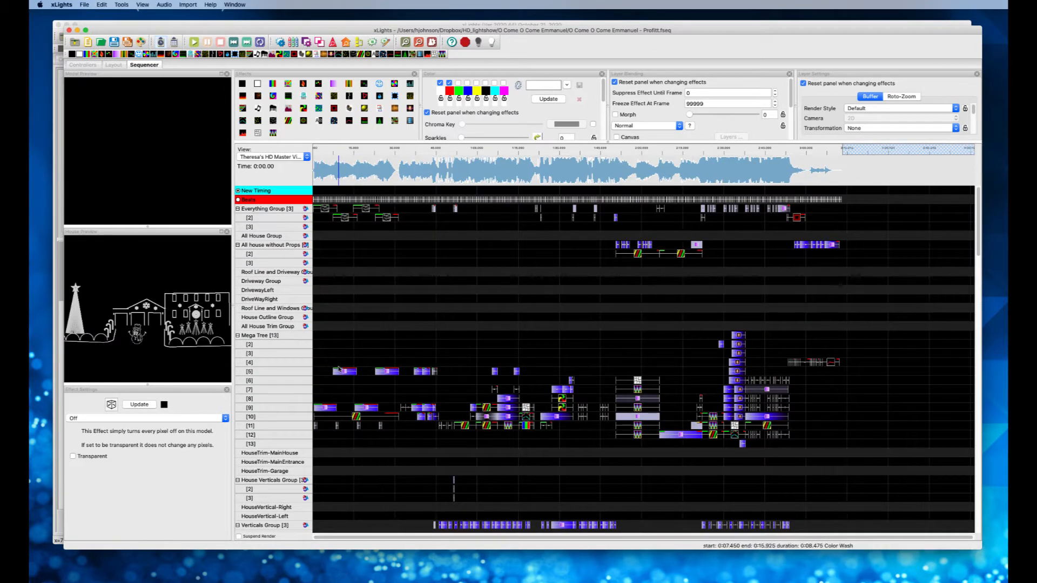
pyautogui.scroll(-8, 330, 339)
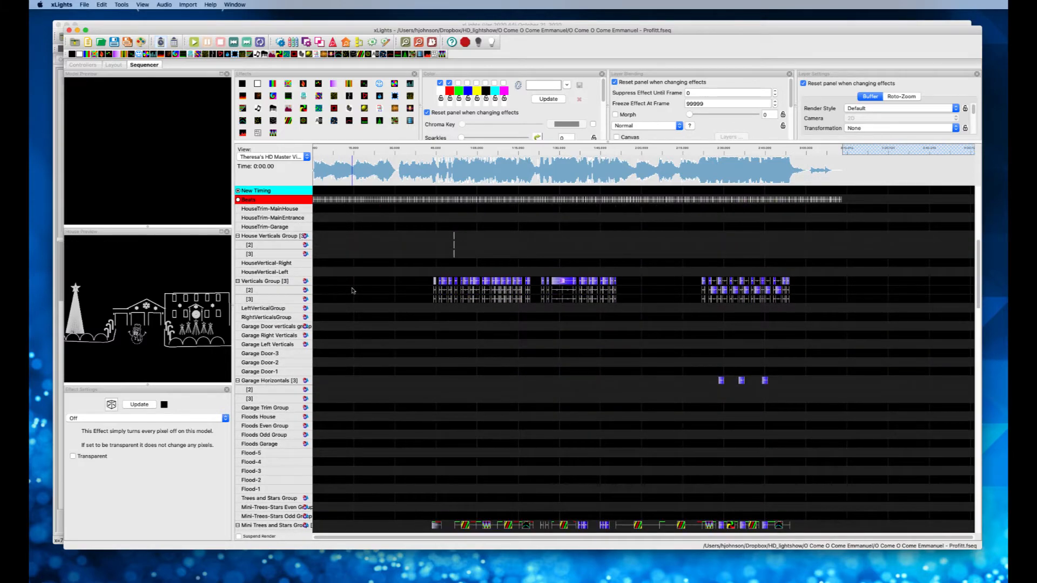
pyautogui.scroll(-7, 357, 440)
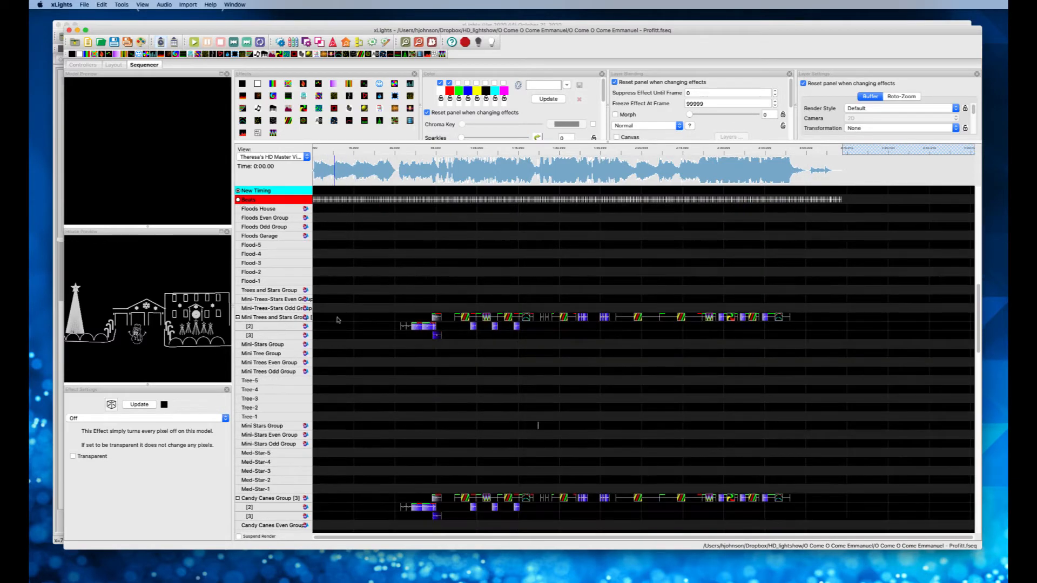
pyautogui.scroll(-7, 340, 355)
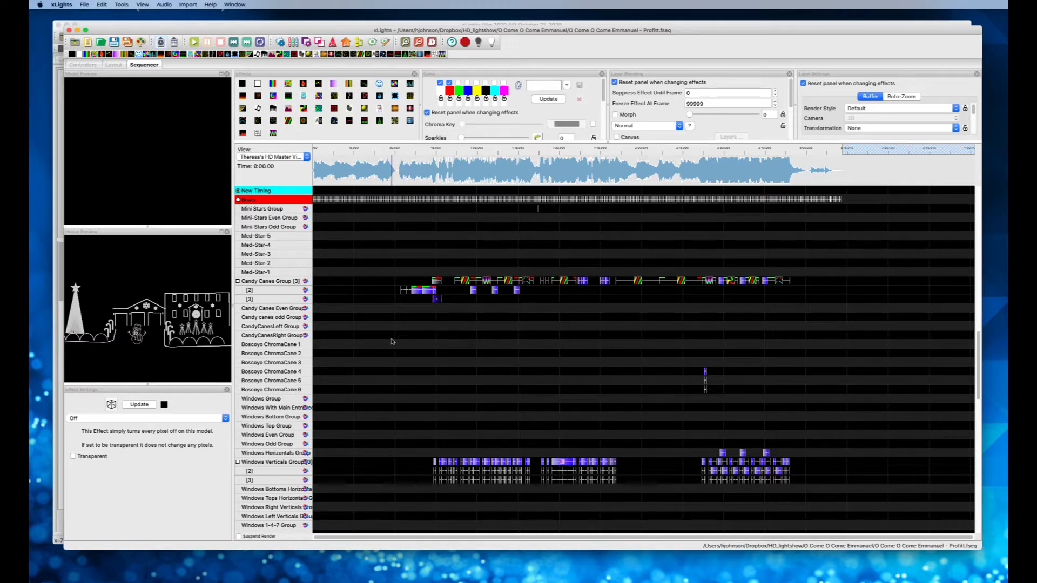
# Step: In the layout, inspect the members of All Floods Group, All House Group, All House Trim Group, All Property and All house without Props
pyautogui.click(114, 65)
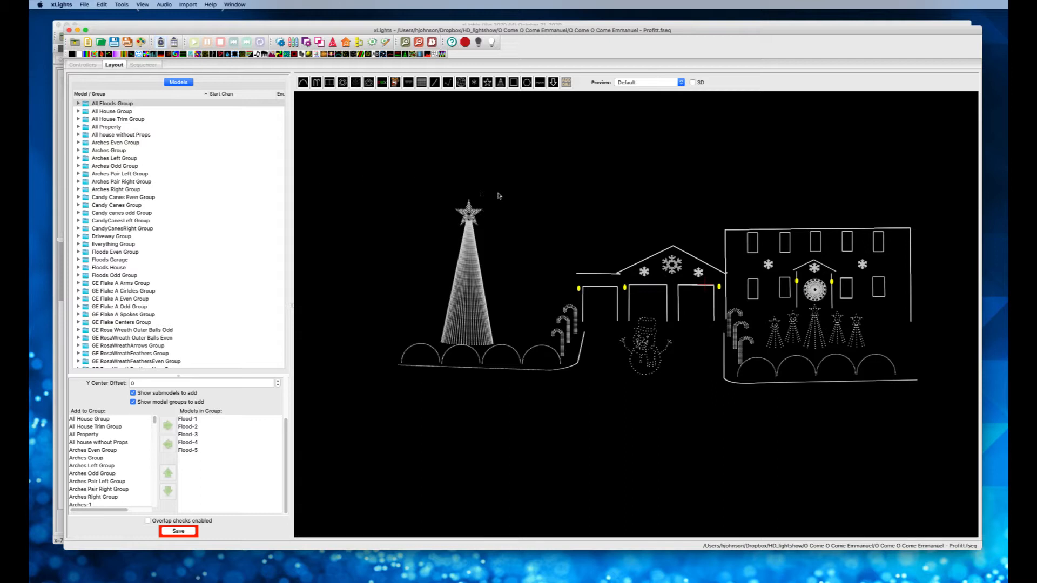
pyautogui.click(155, 104)
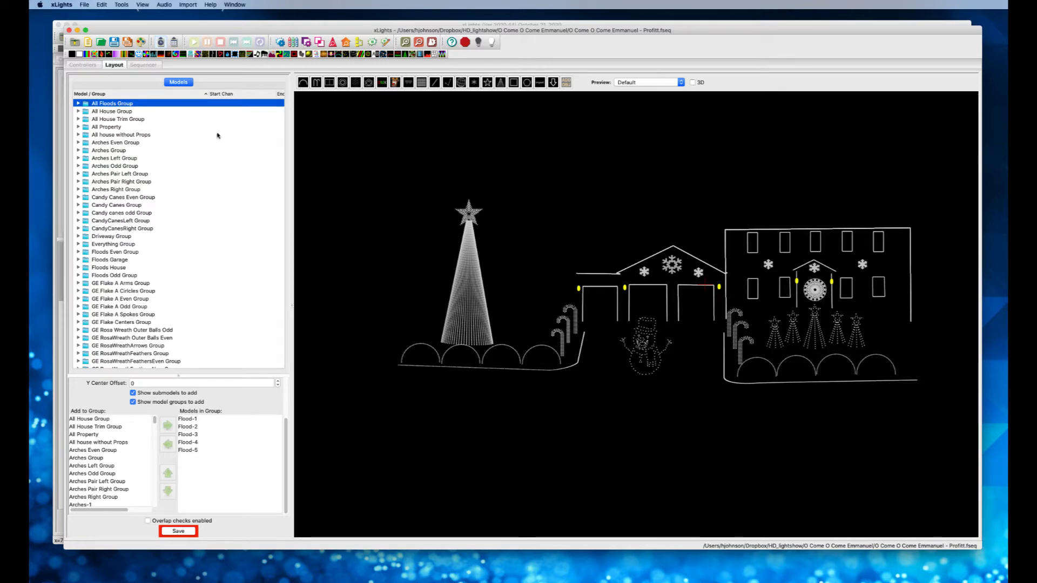
pyautogui.click(121, 112)
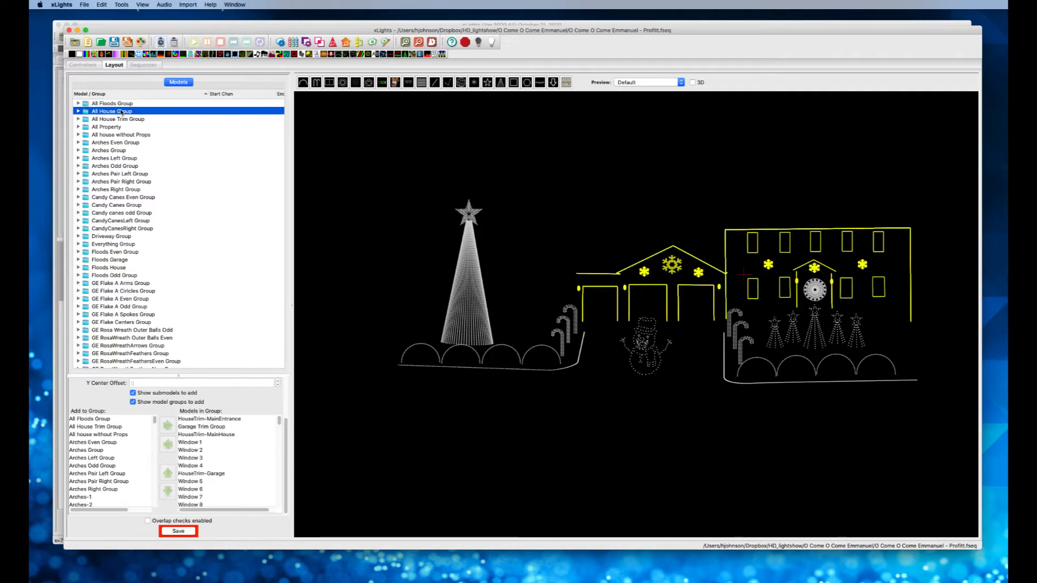
pyautogui.click(152, 120)
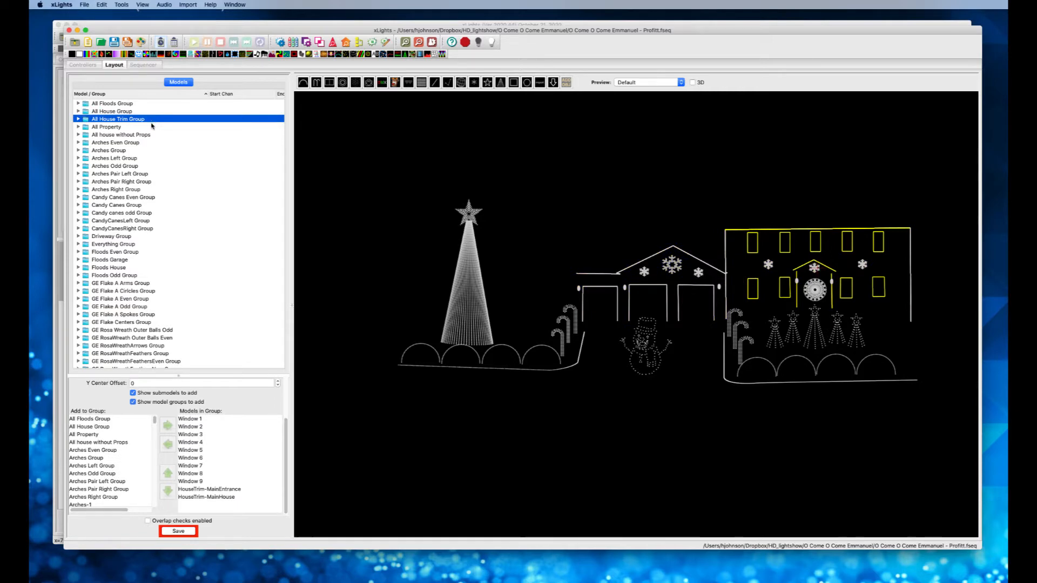
pyautogui.click(143, 130)
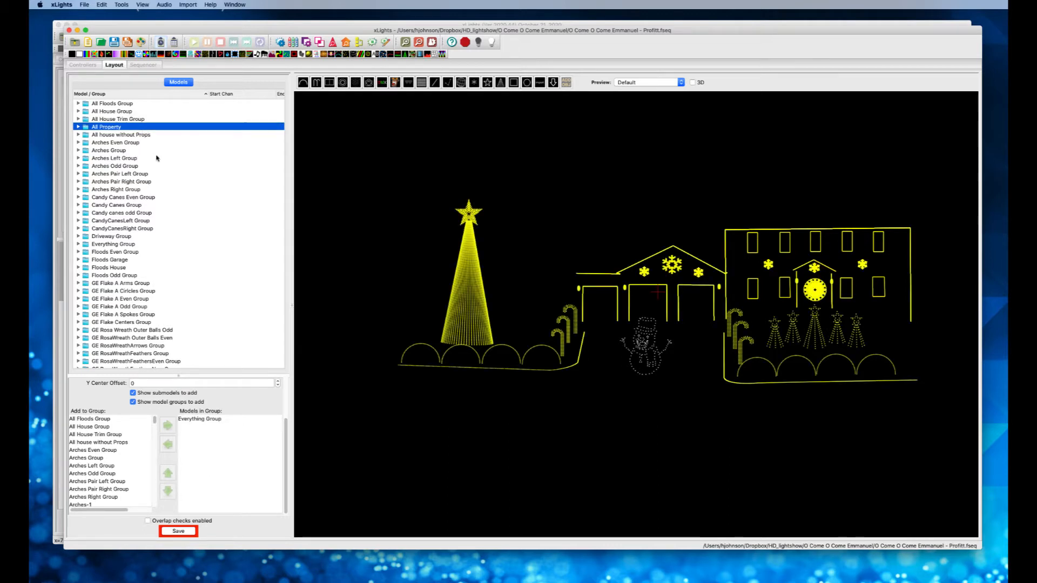
pyautogui.click(137, 135)
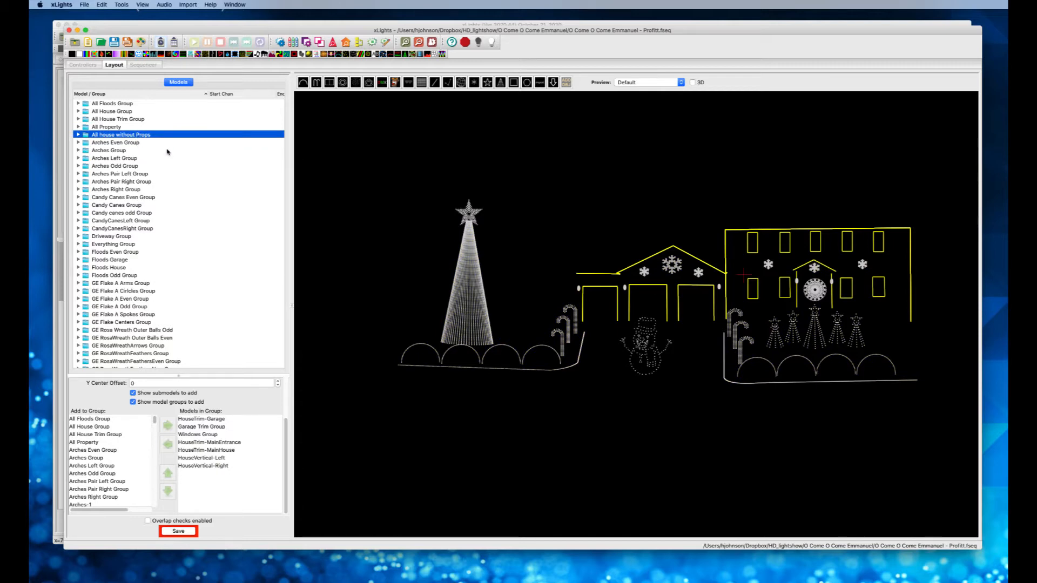
# Step: Inspect each Arches group in the layout: Even, full, Left, Odd, Pair Left, Pair Right and Right
pyautogui.press('Down')
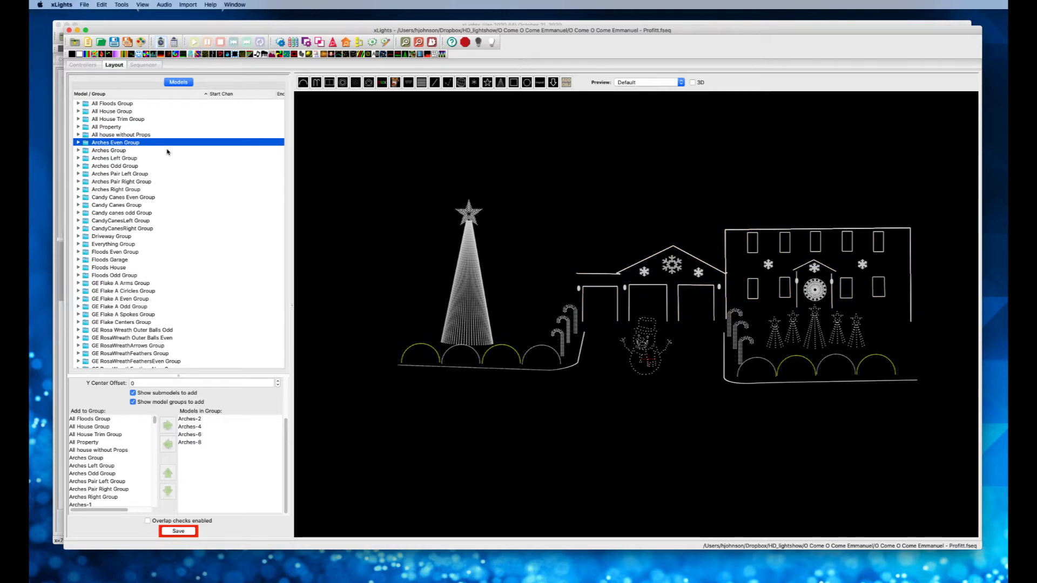
pyautogui.press('Down')
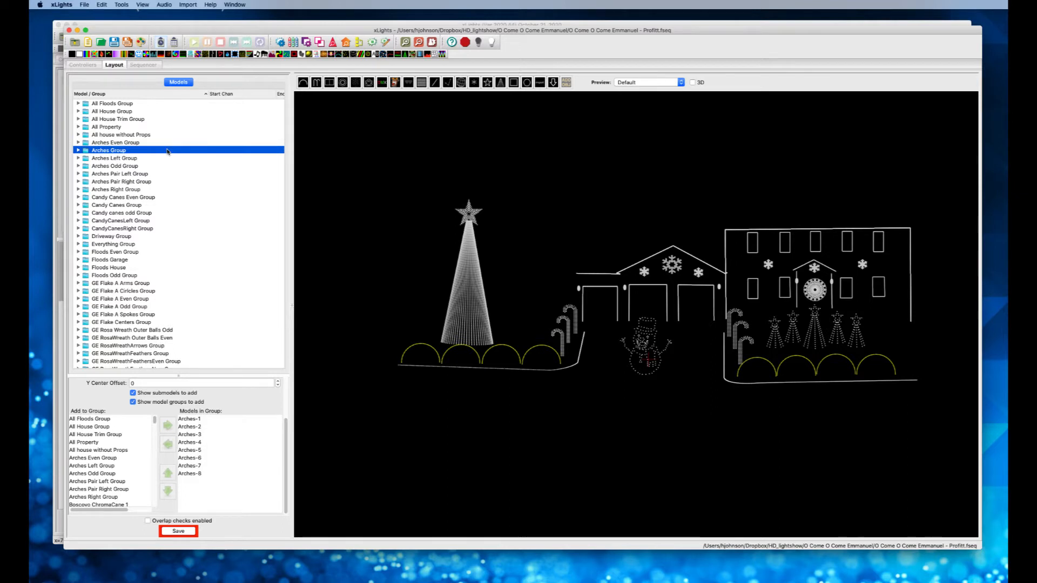
pyautogui.press('Down')
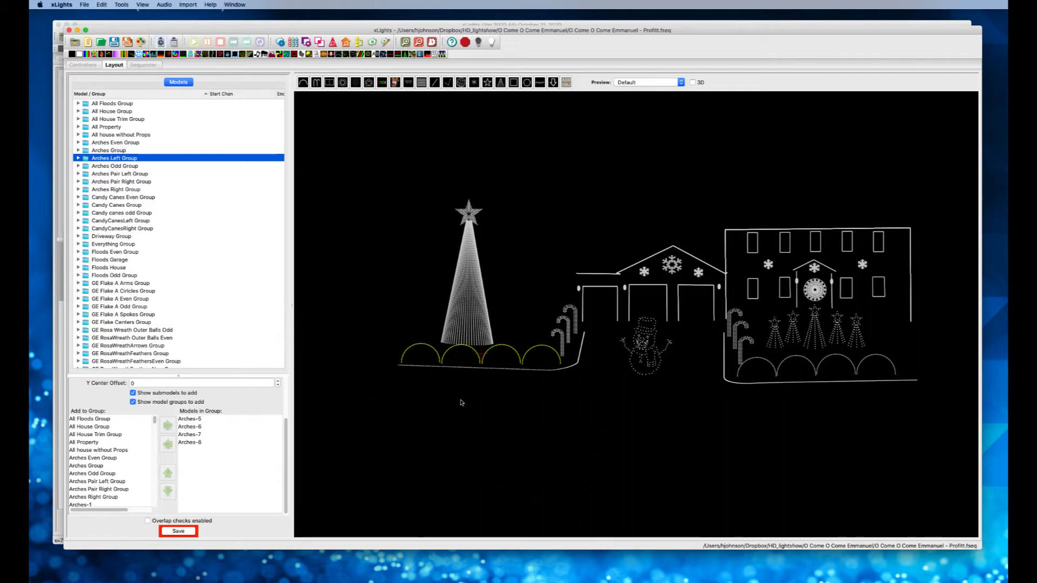
pyautogui.press('Down')
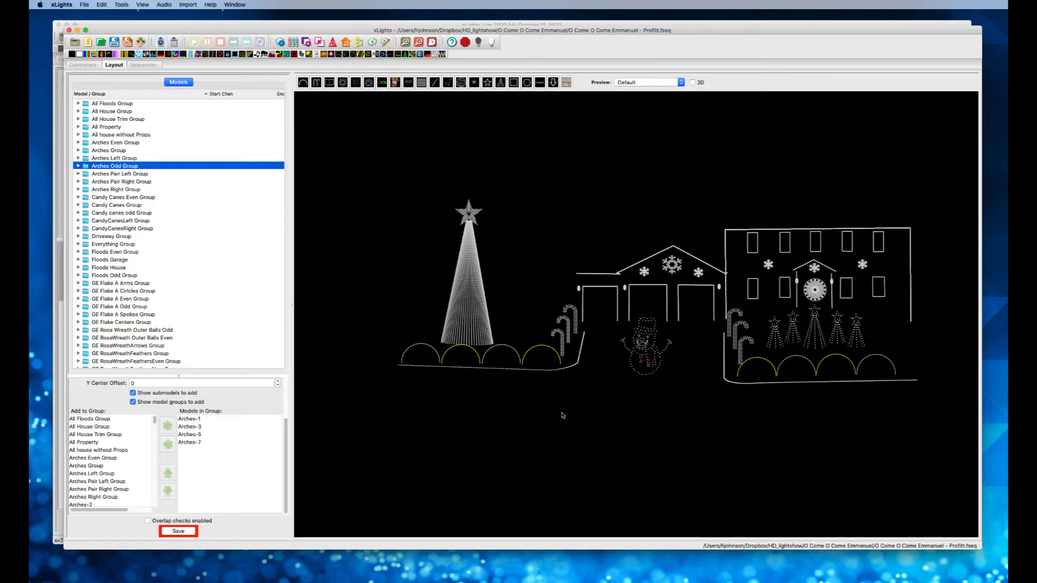
pyautogui.click(140, 175)
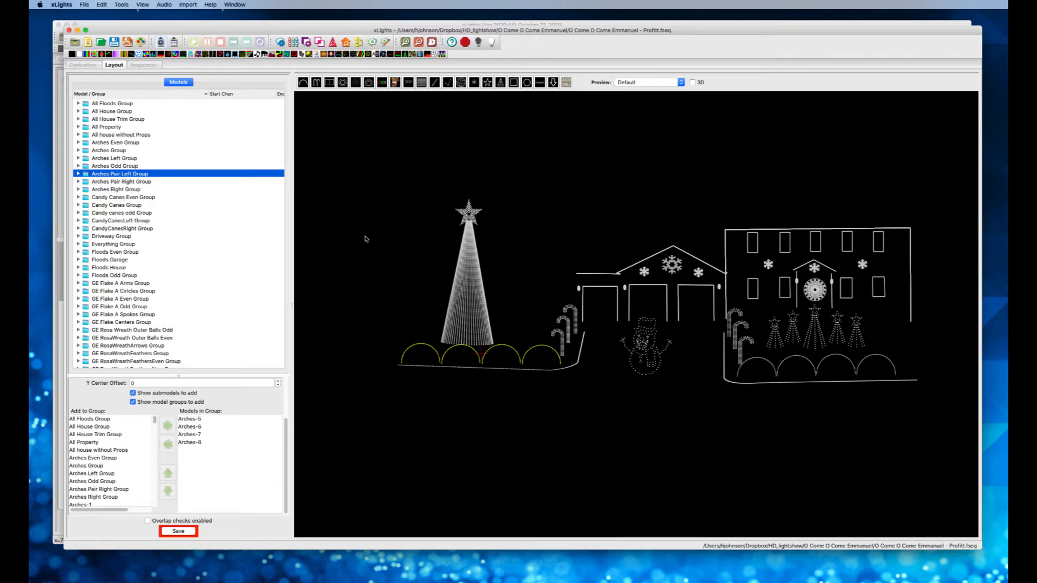
pyautogui.click(162, 181)
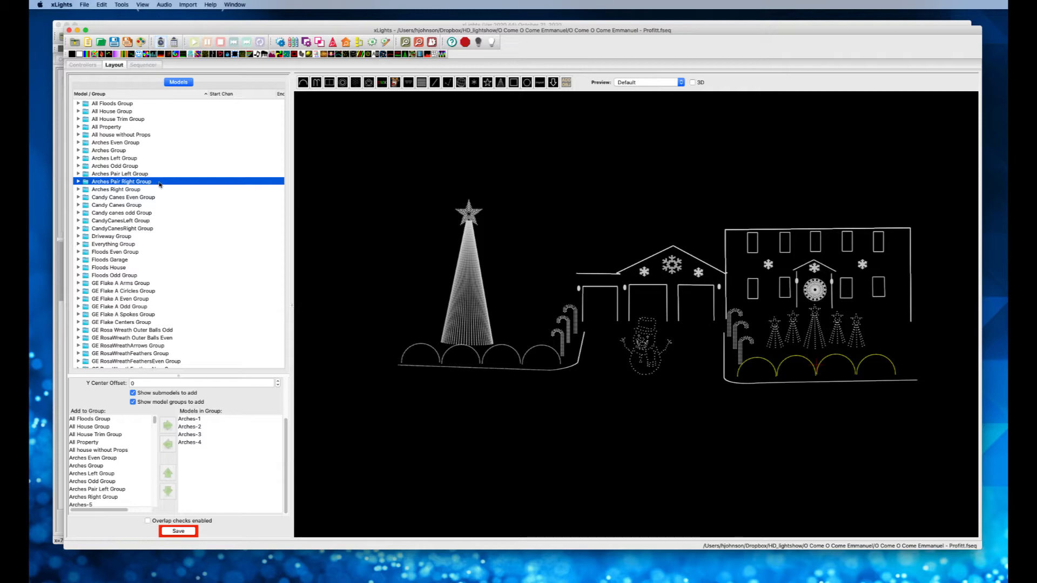
pyautogui.click(153, 192)
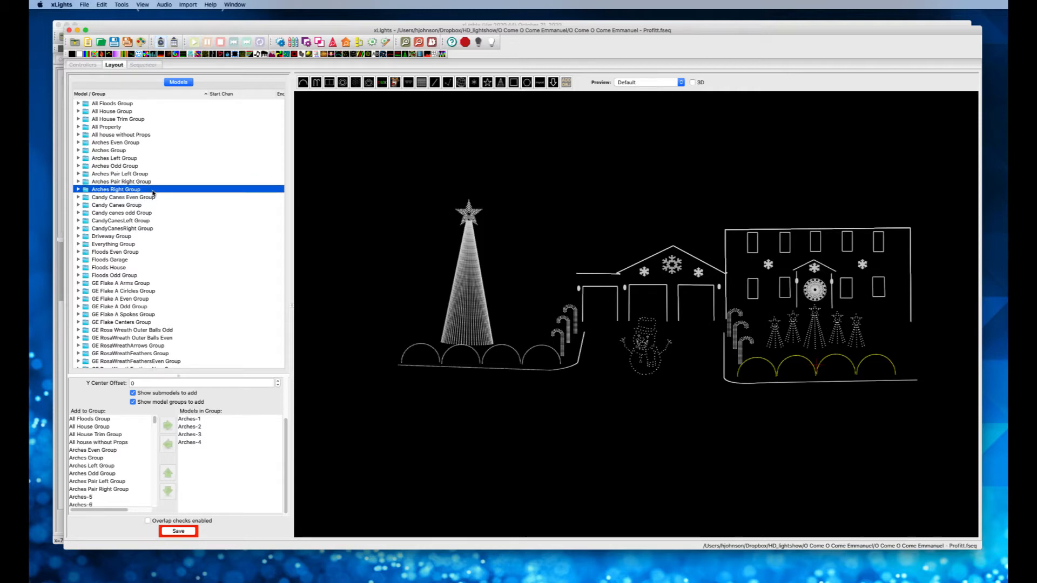
# Step: Inspect the candy cane groups in the layout: Even, full, odd, Left and Right
pyautogui.press('Down')
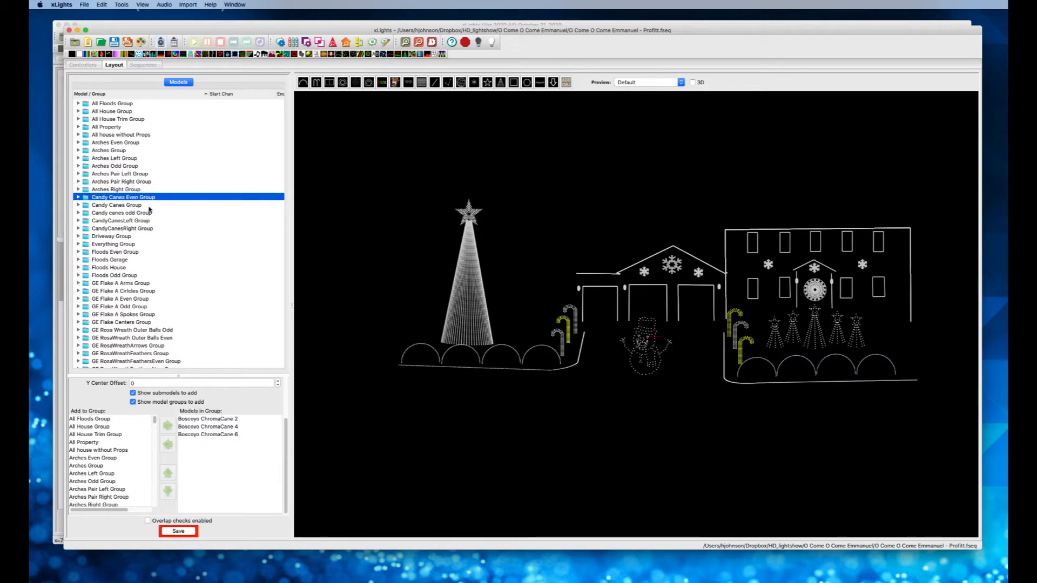
pyautogui.press('Down')
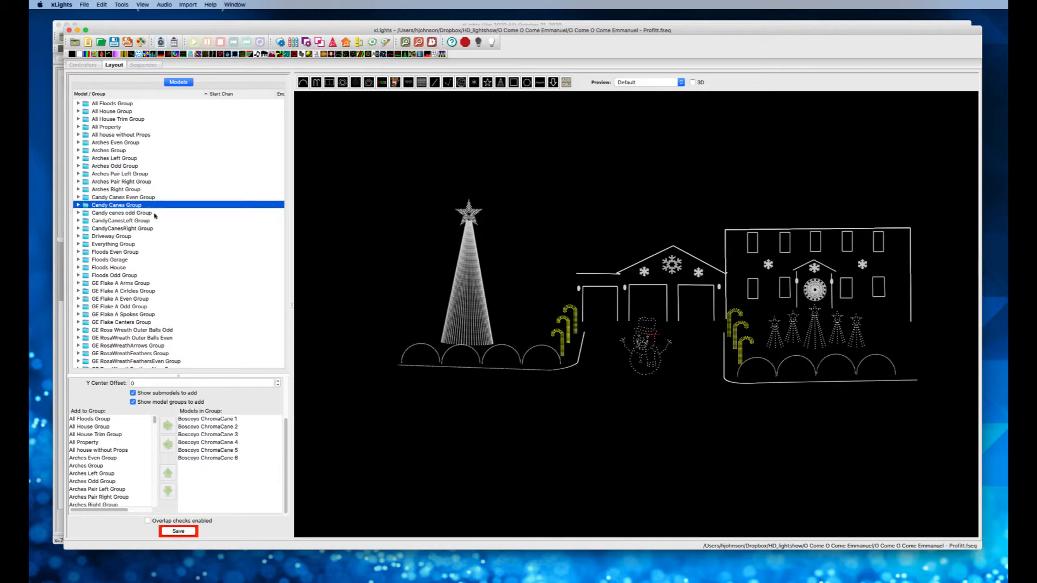
pyautogui.click(155, 214)
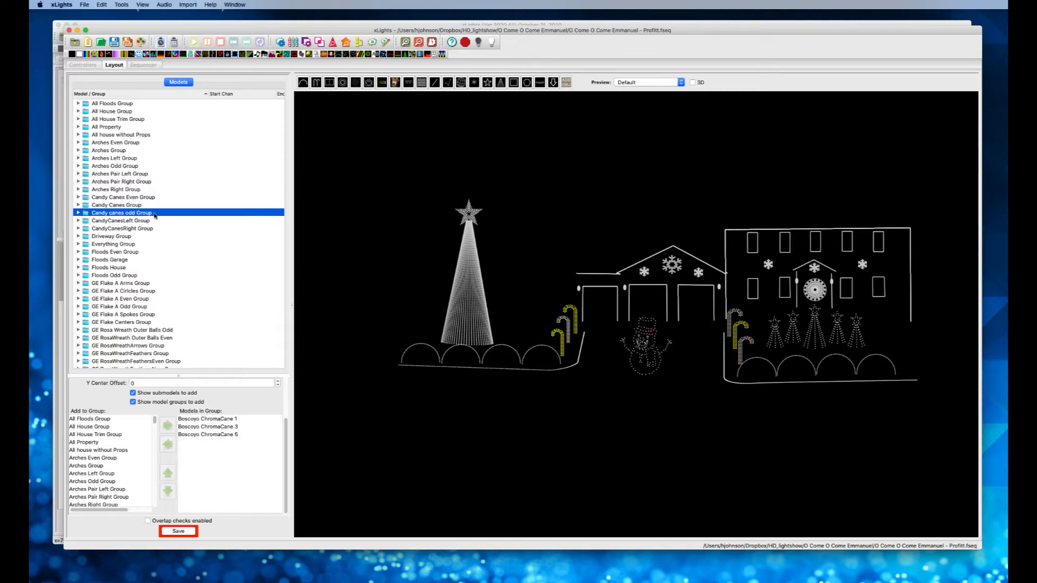
pyautogui.click(152, 222)
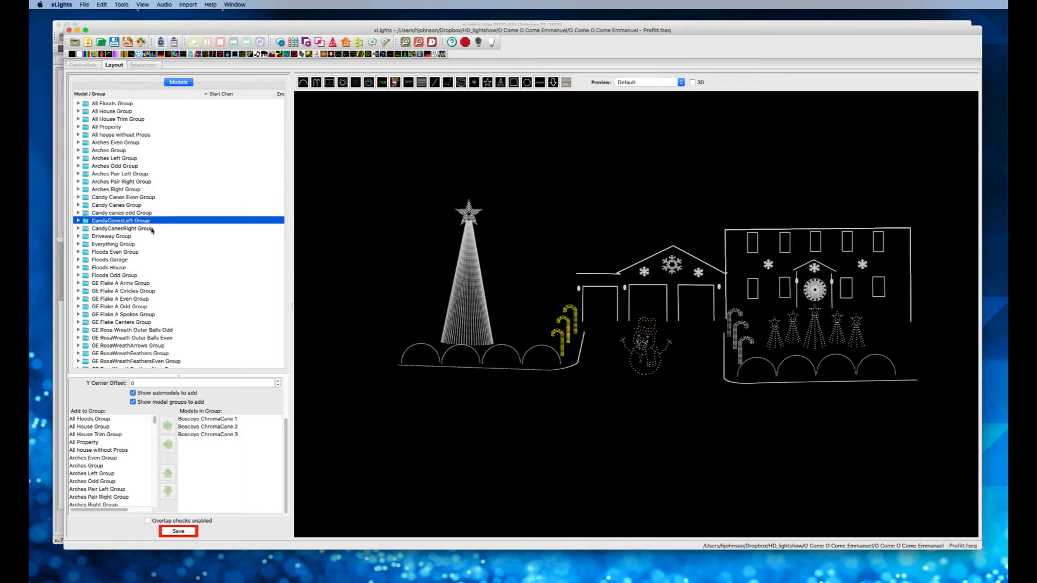
pyautogui.click(153, 229)
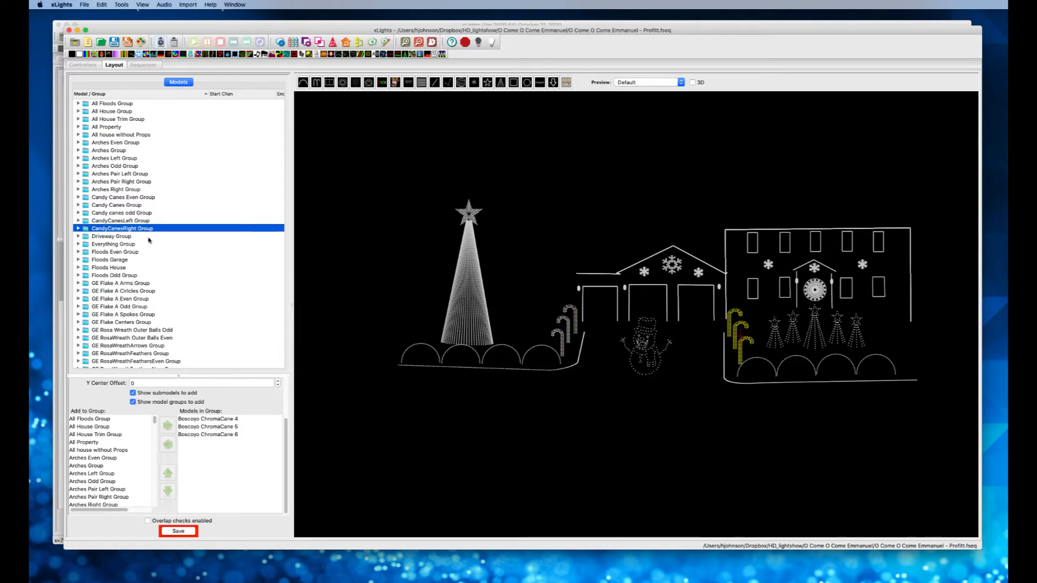
# Step: Inspect the members of Driveway Group, Everything Group and the Floods Even, Garage, House and Odd groups
pyautogui.click(132, 238)
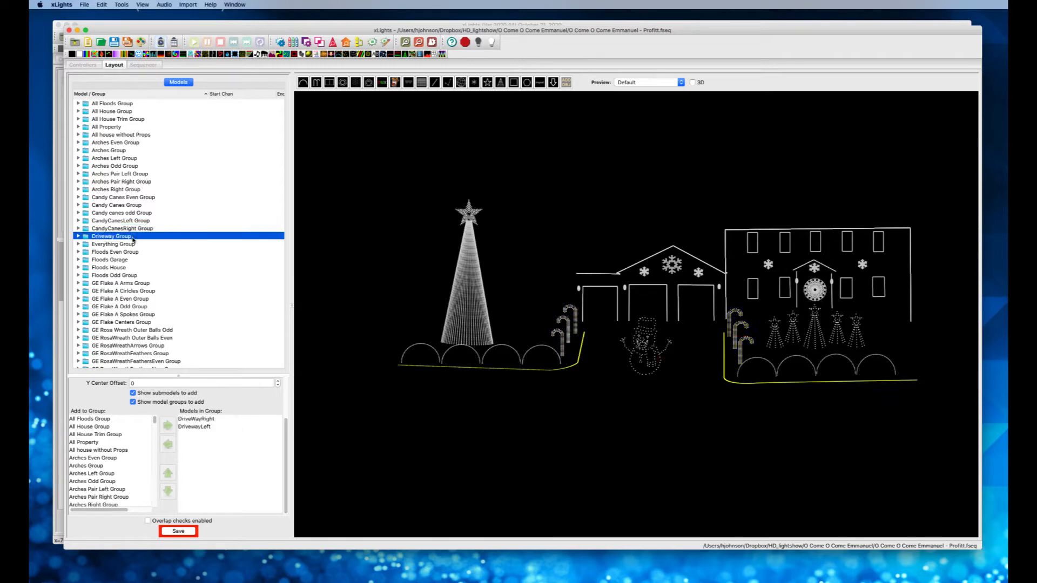
pyautogui.click(137, 246)
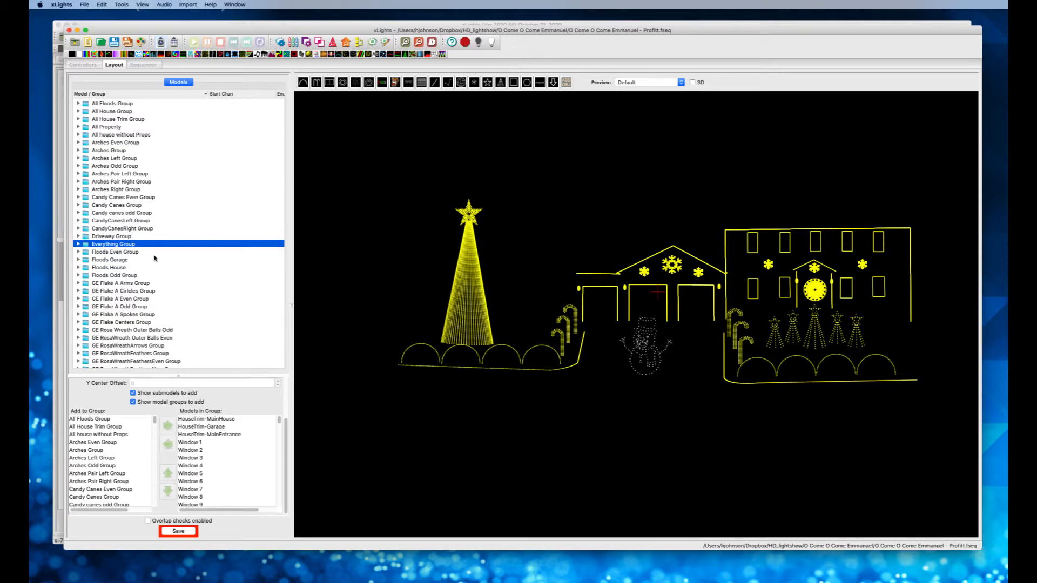
pyautogui.click(144, 253)
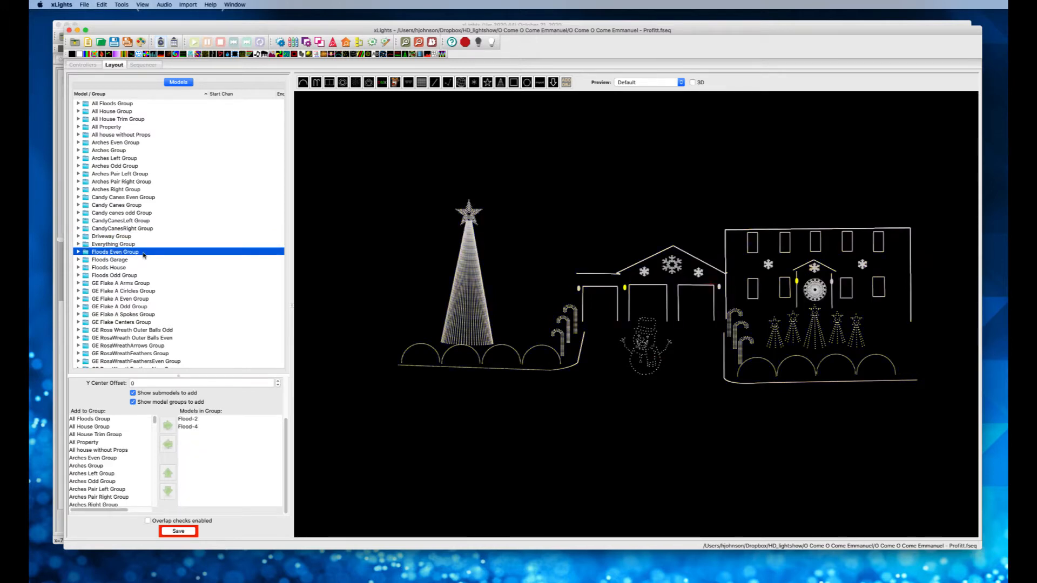
pyautogui.press('Down')
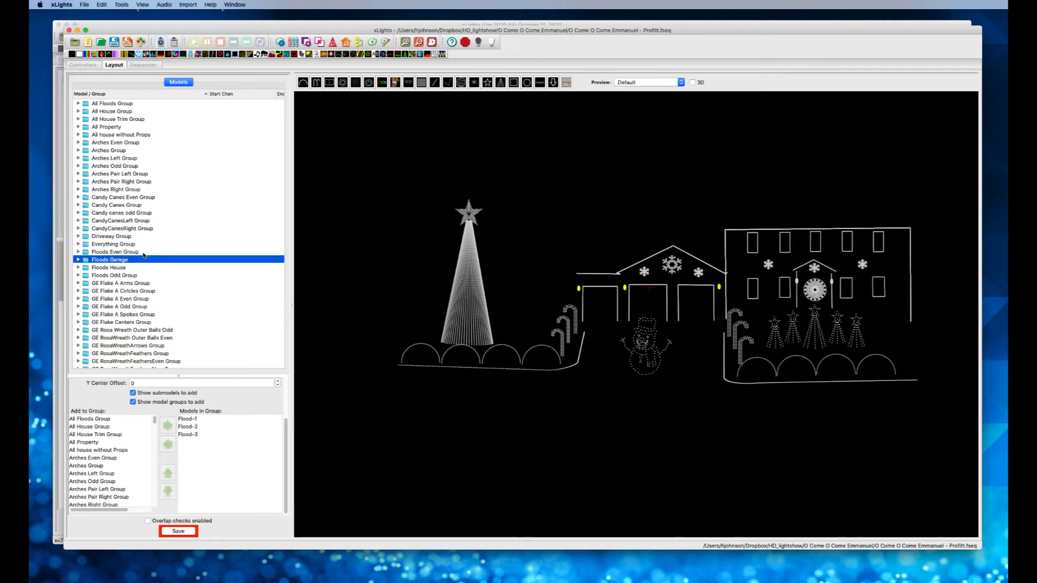
pyautogui.press('Down')
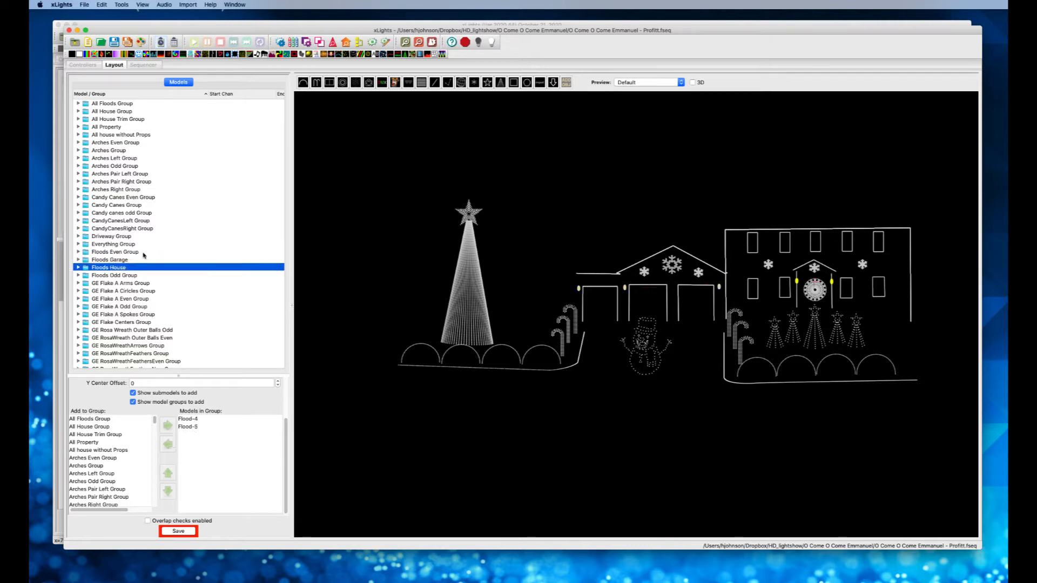
pyautogui.press('Down')
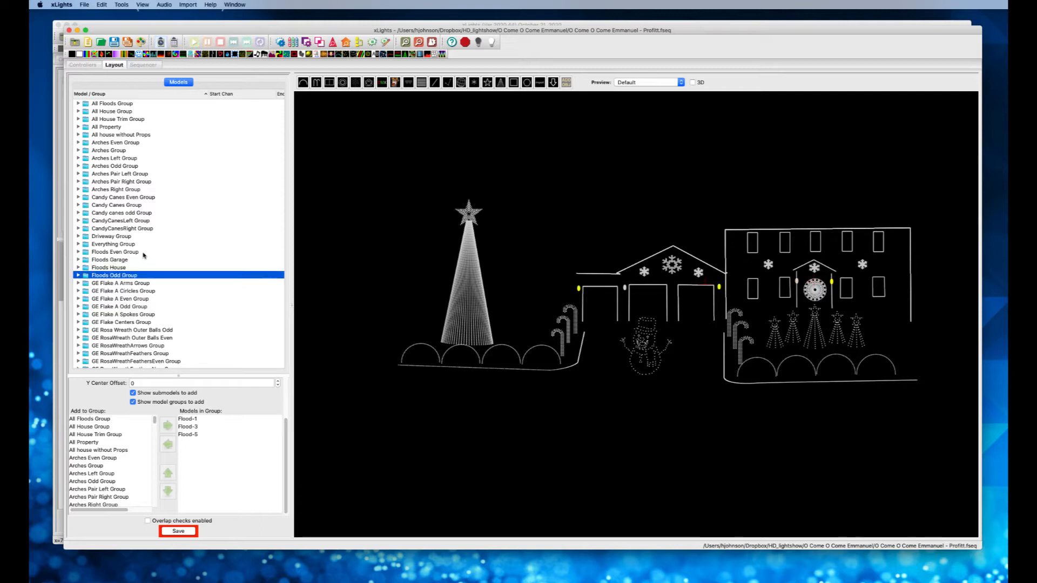
# Step: Inspect the GE Flake A Arms, Circles, Even, Odd and Spokes groups and their member models and submodels
pyautogui.press('Down')
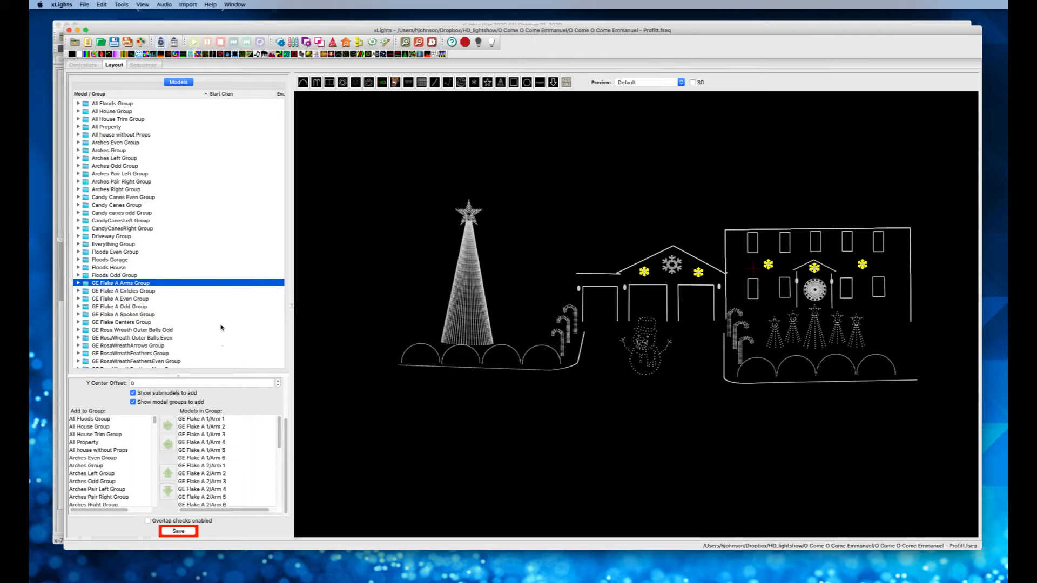
pyautogui.press('Down')
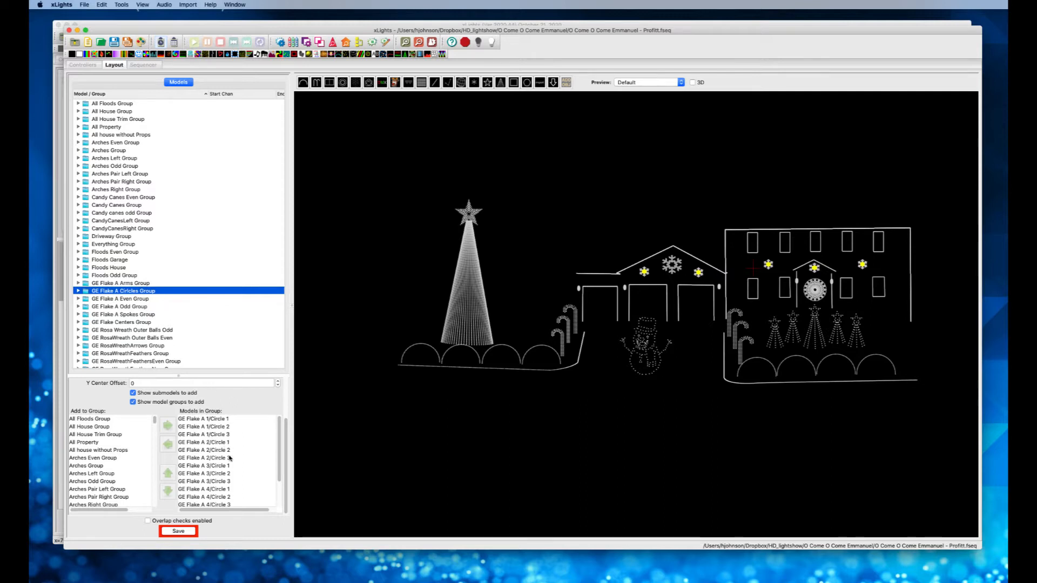
pyautogui.click(140, 299)
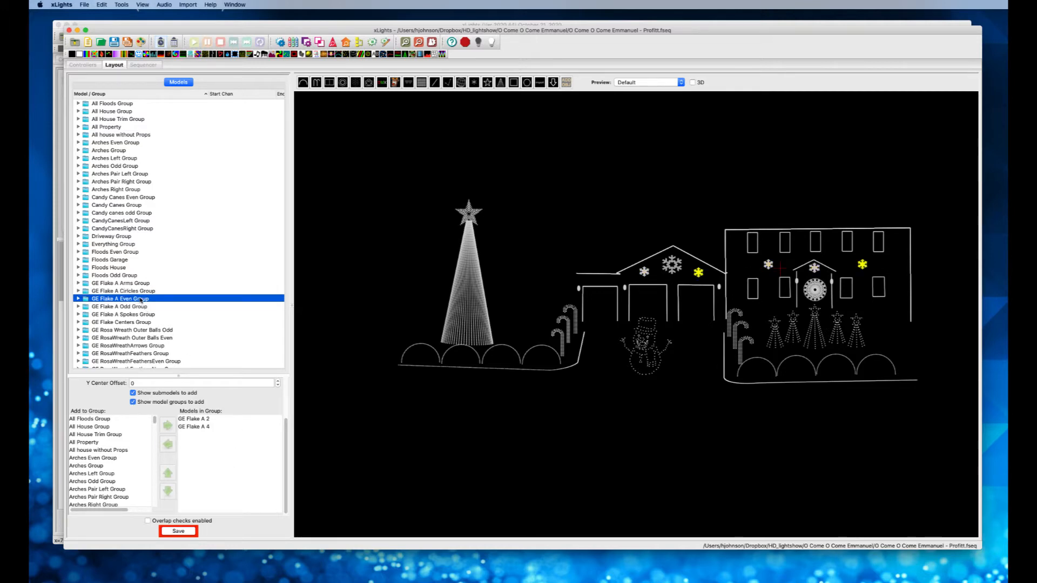
pyautogui.press('Down')
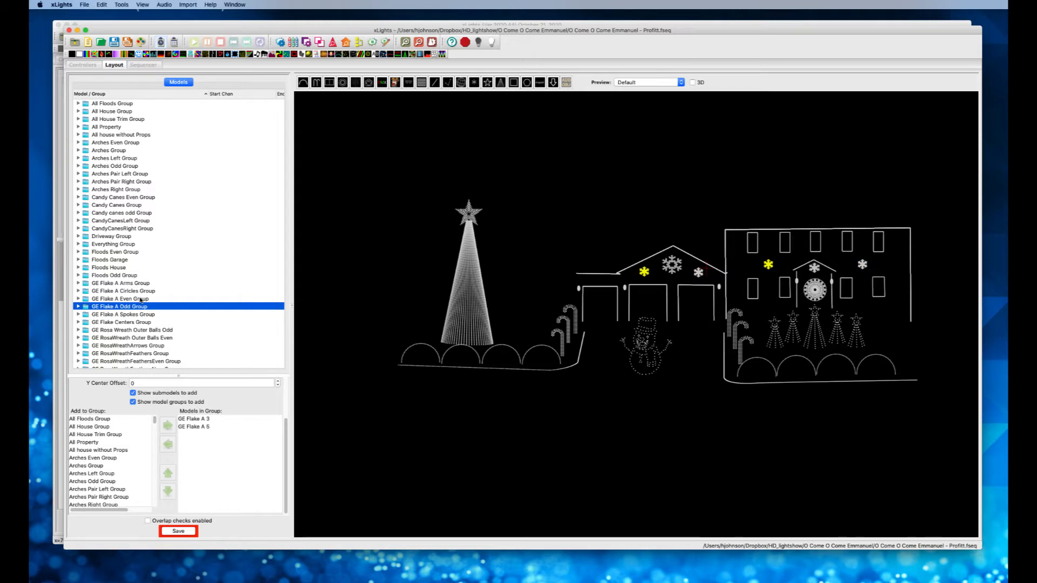
pyautogui.press('Down')
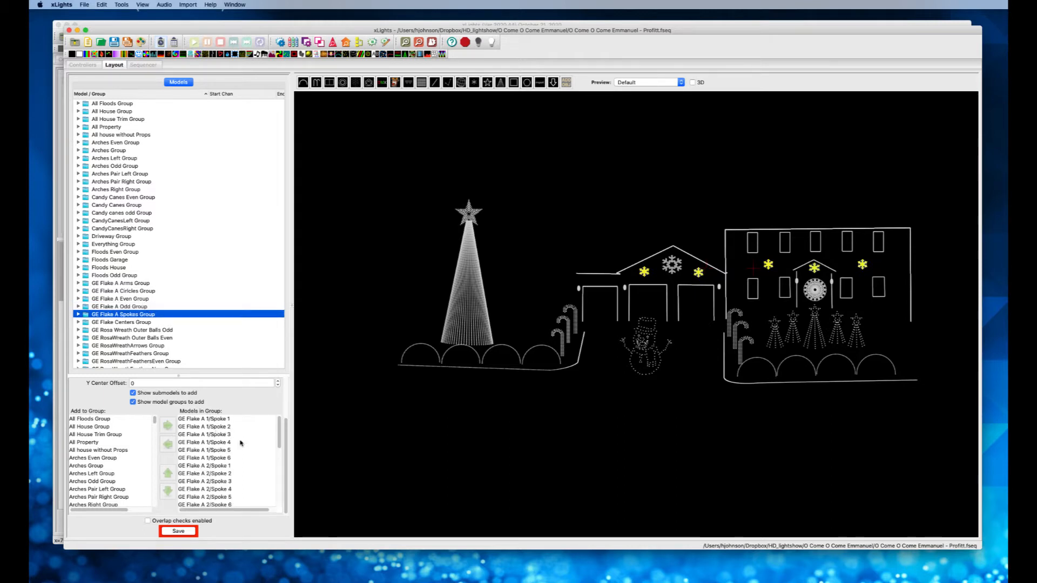
# Step: Inspect the members of GE Flake Centers Group and the GE RosaWreath Outer Balls Odd and Even groups
pyautogui.scroll(-2, 171, 319)
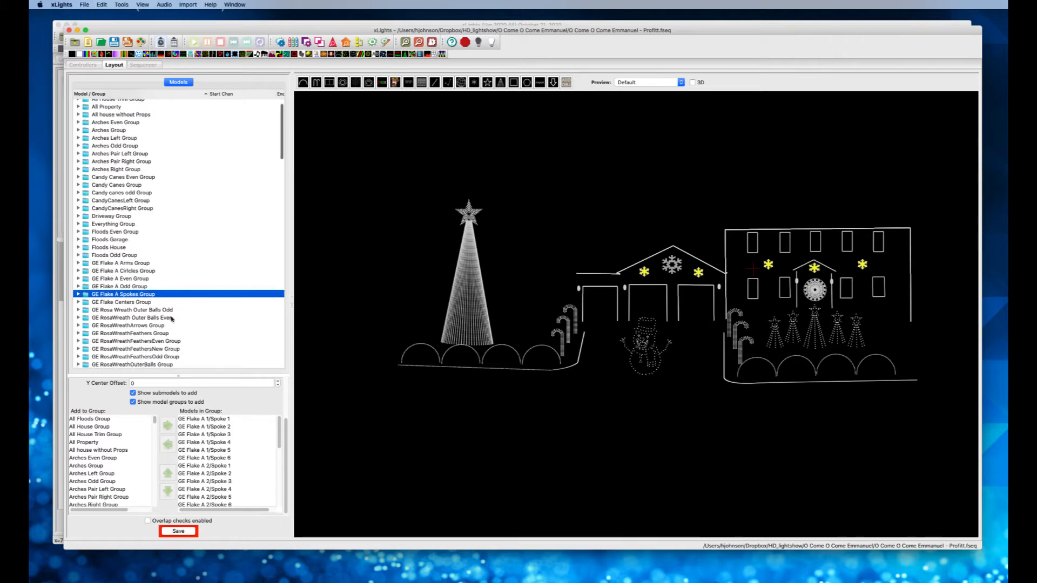
pyautogui.scroll(-3, 172, 319)
pyautogui.click(150, 277)
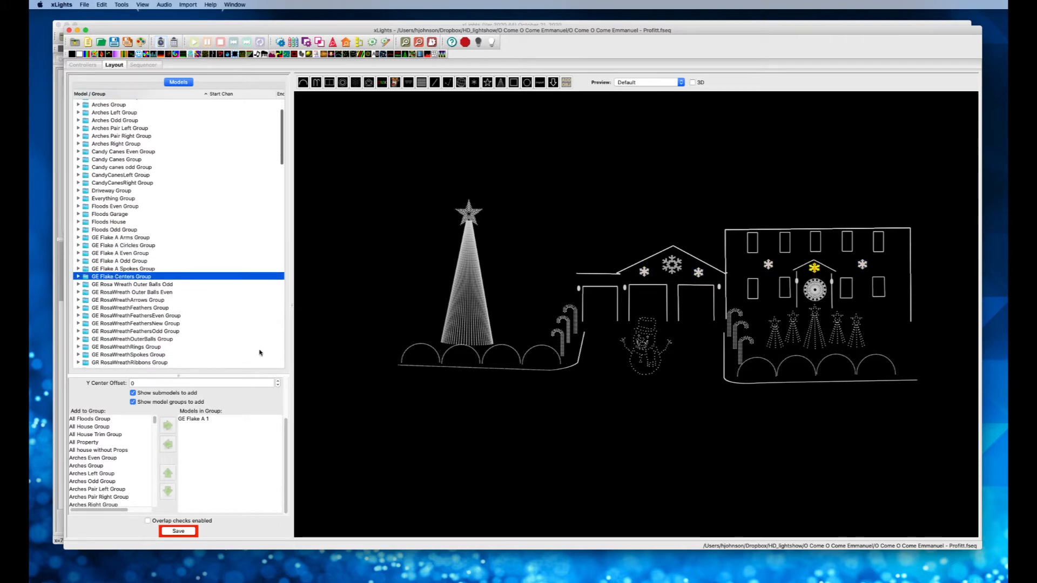
pyautogui.click(162, 286)
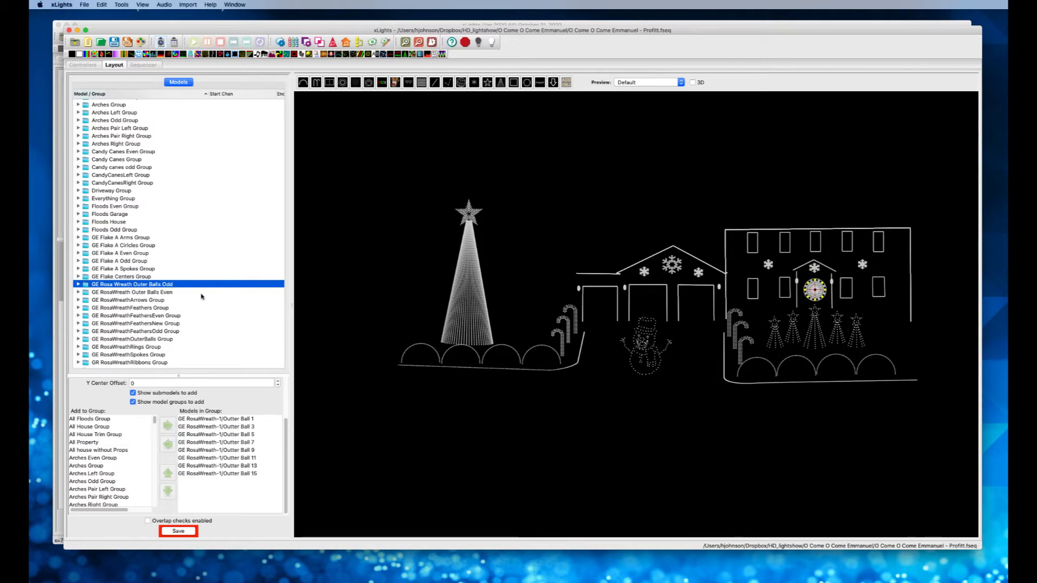
pyautogui.scroll(-3, 193, 299)
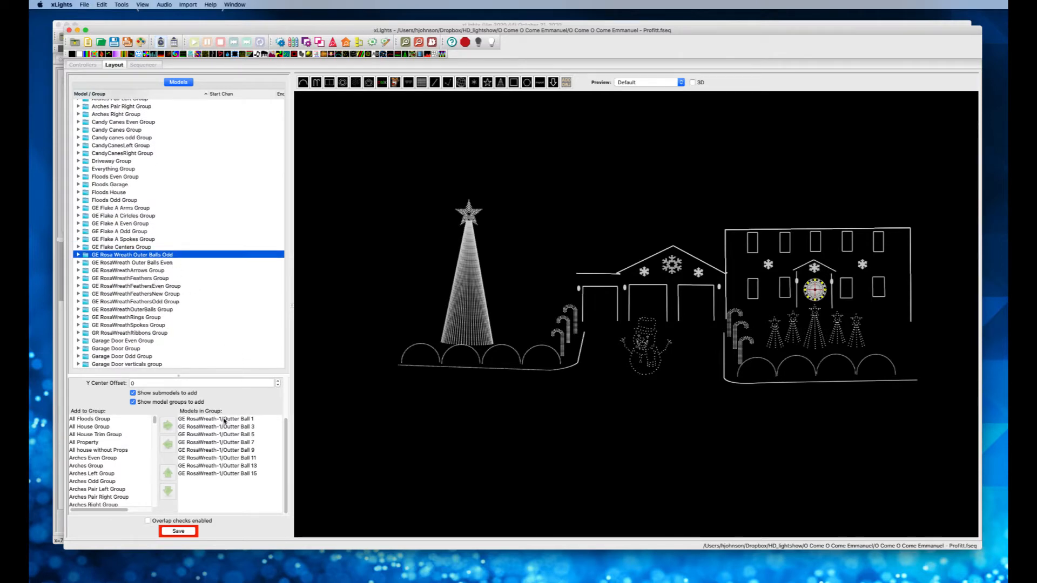
pyautogui.click(169, 264)
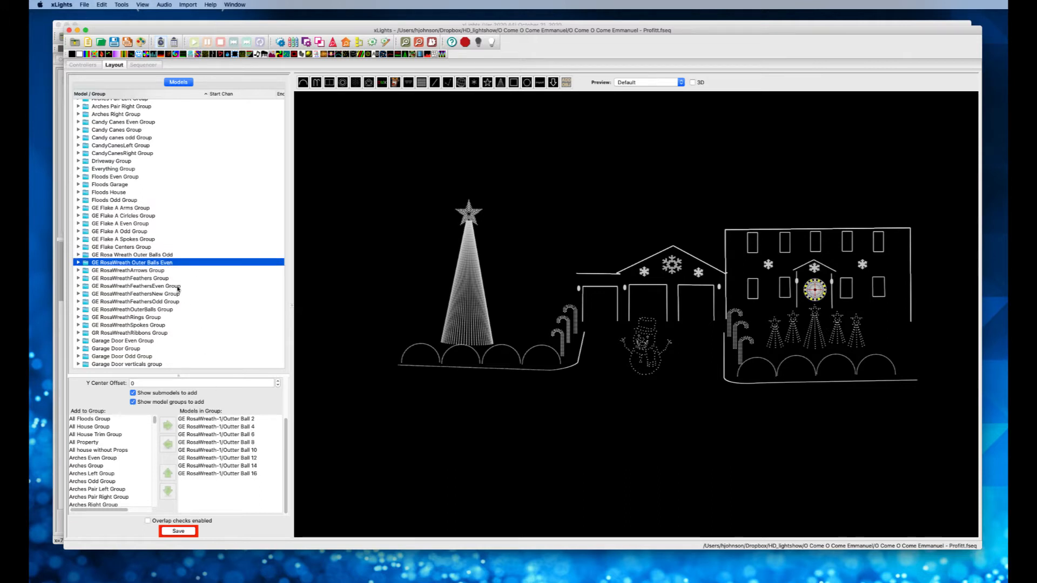
# Step: Inspect the GE RosaWreath Arrows group and the Feathers, FeathersEven, FeathersNew and FeathersOdd groups
pyautogui.click(167, 271)
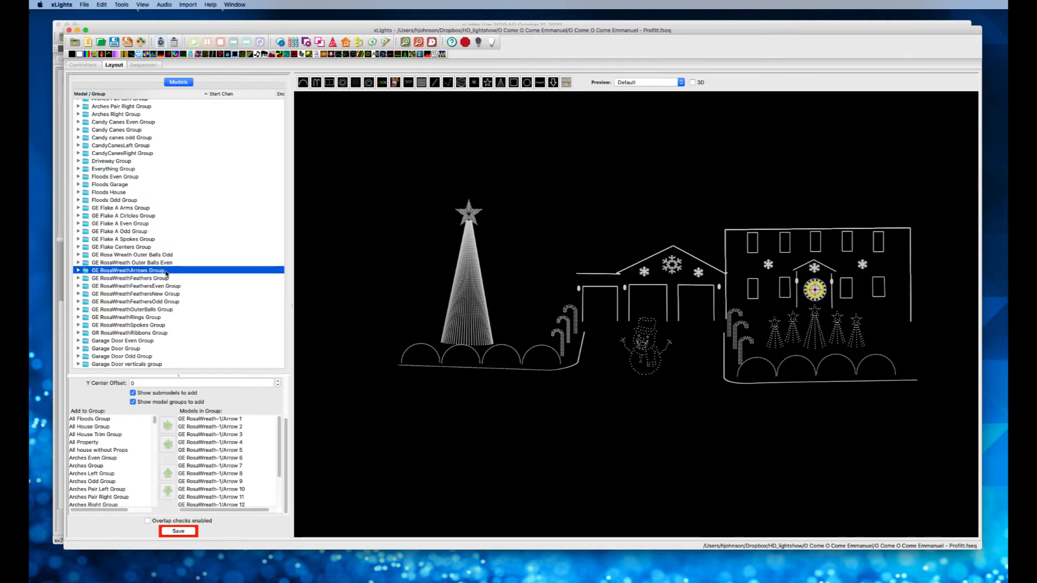
pyautogui.press('Down')
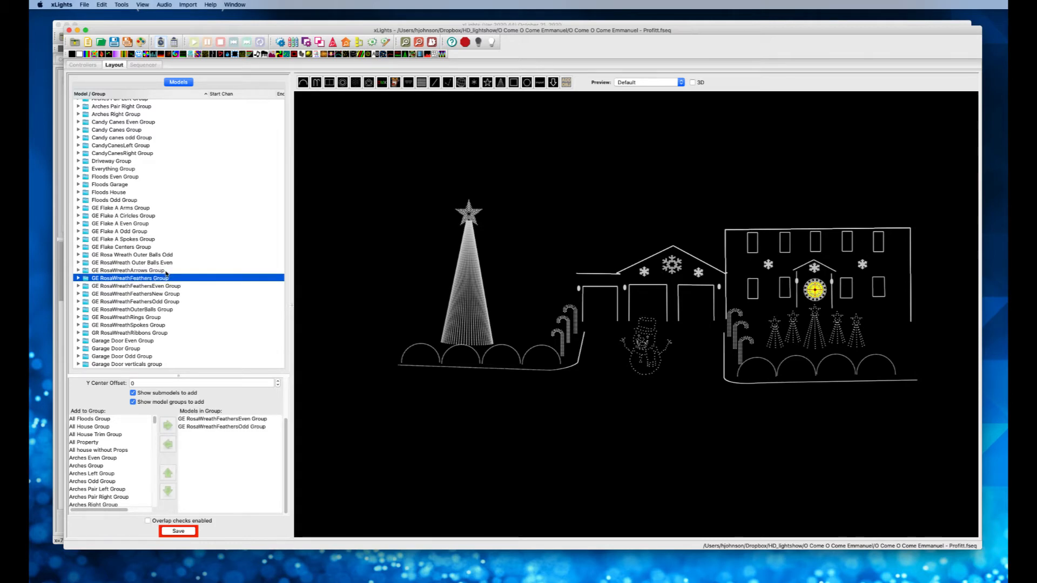
pyautogui.press('Down')
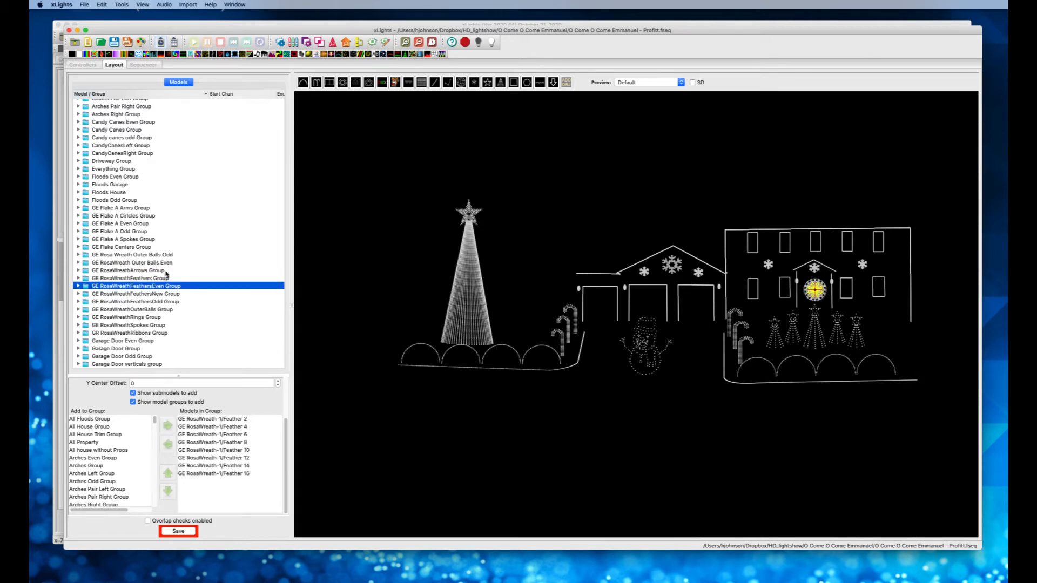
pyautogui.press('Down')
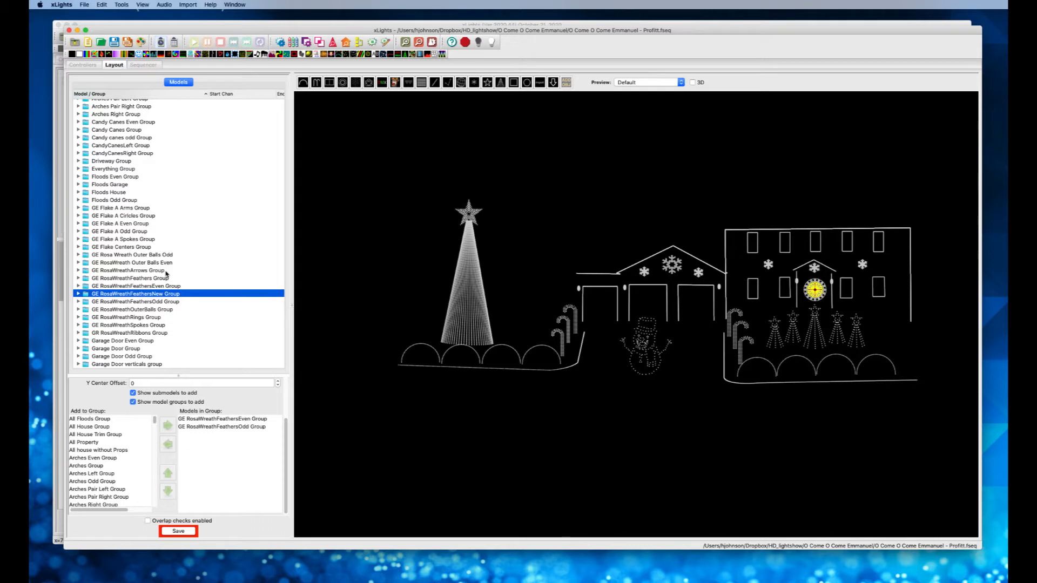
pyautogui.press('Down')
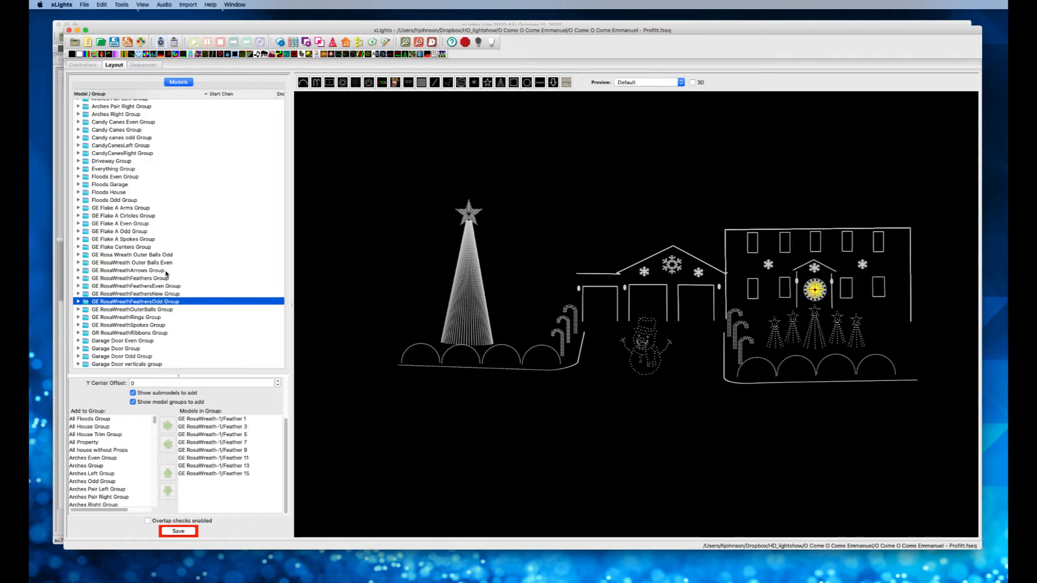
# Step: Inspect the RosaWreath OuterBalls, Rings, Spokes and Ribbons groups and their member submodels
pyautogui.press('Down')
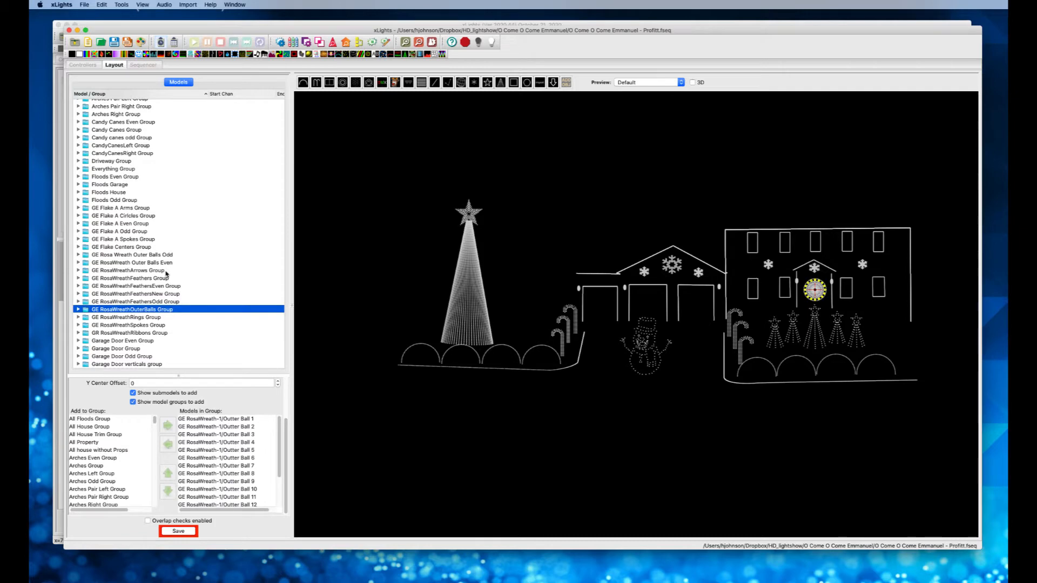
pyautogui.press('Down')
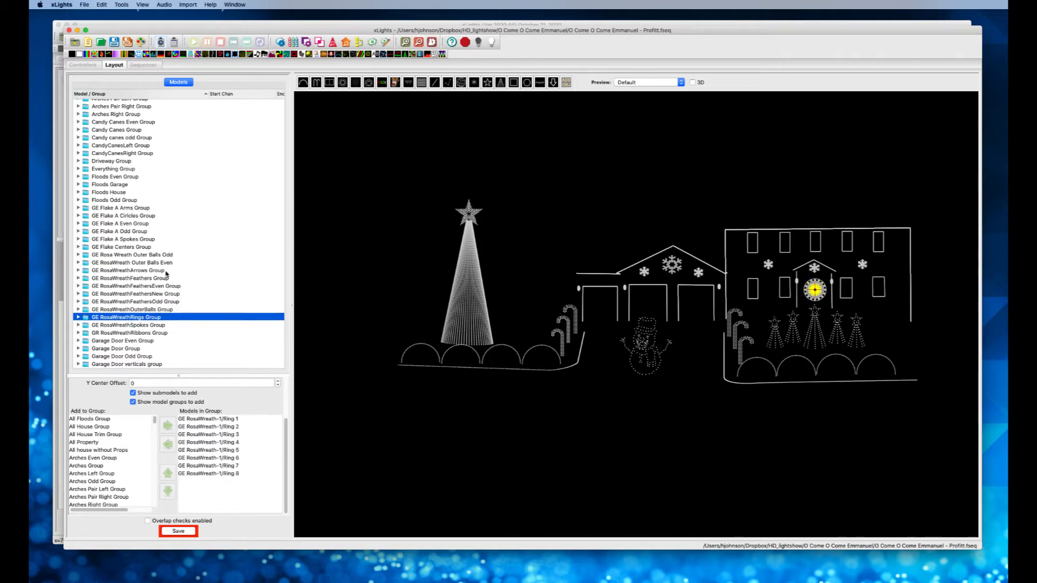
pyautogui.press('Down')
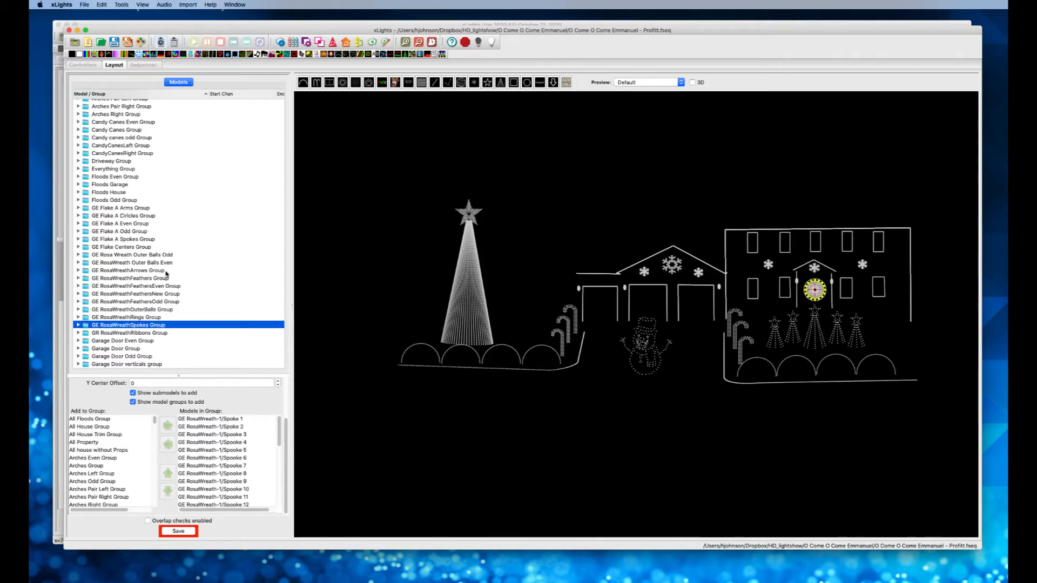
pyautogui.press('Down')
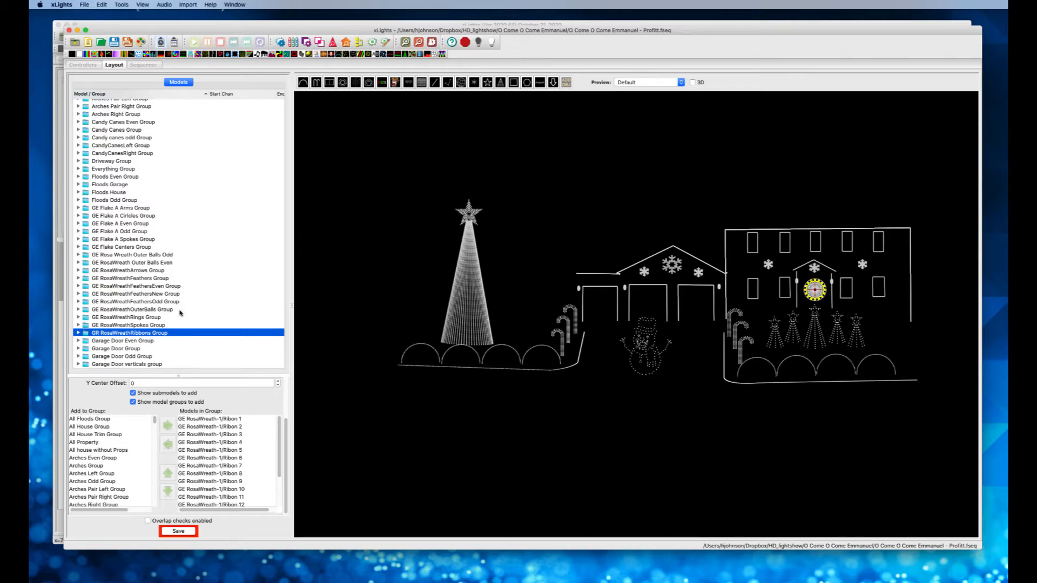
# Step: Inspect the Garage Door Even, full, Odd and verticals groups and their member models and submodels
pyautogui.scroll(-4, 182, 311)
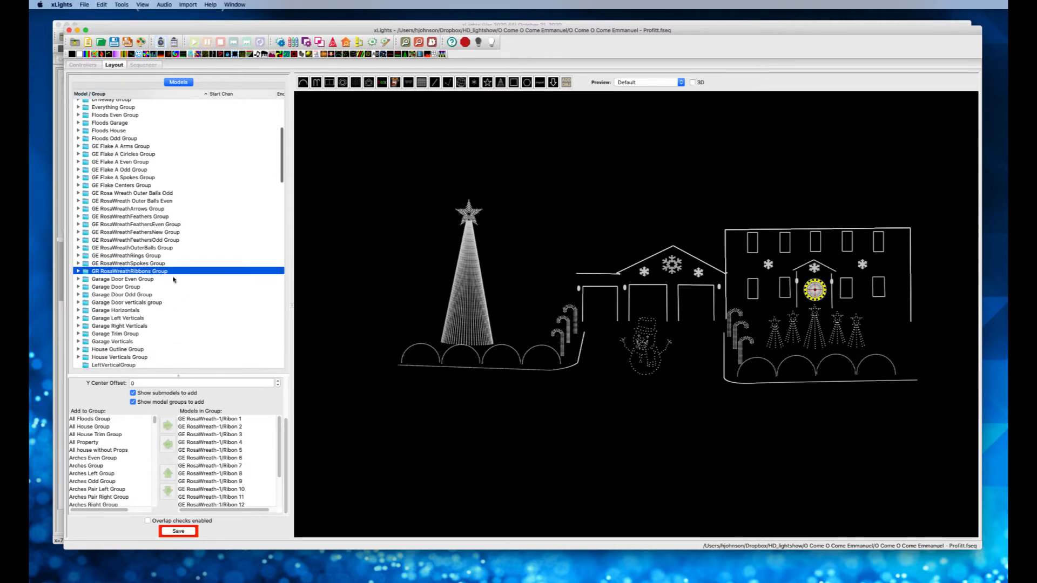
pyautogui.click(180, 280)
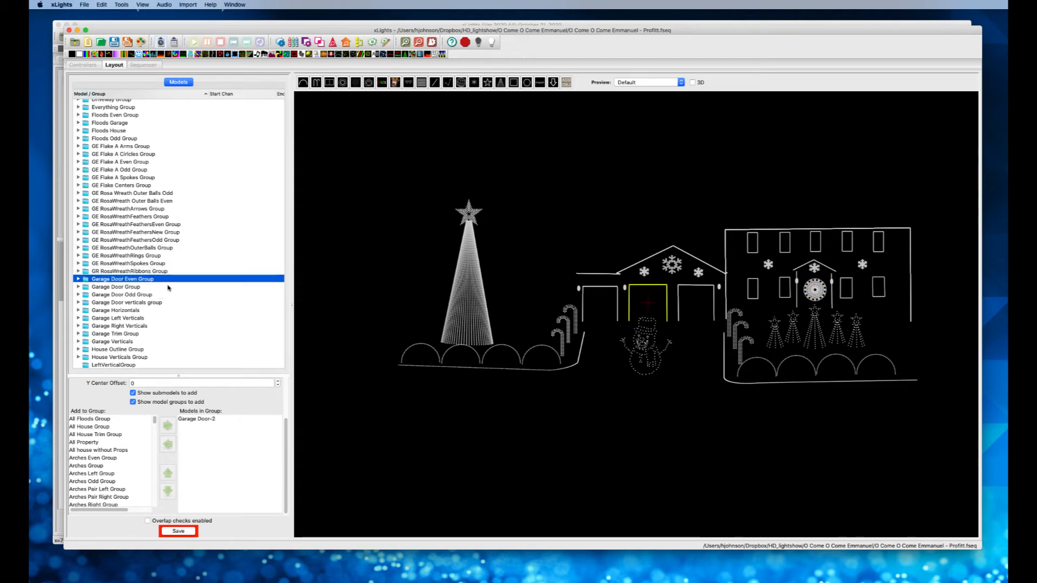
pyautogui.click(159, 288)
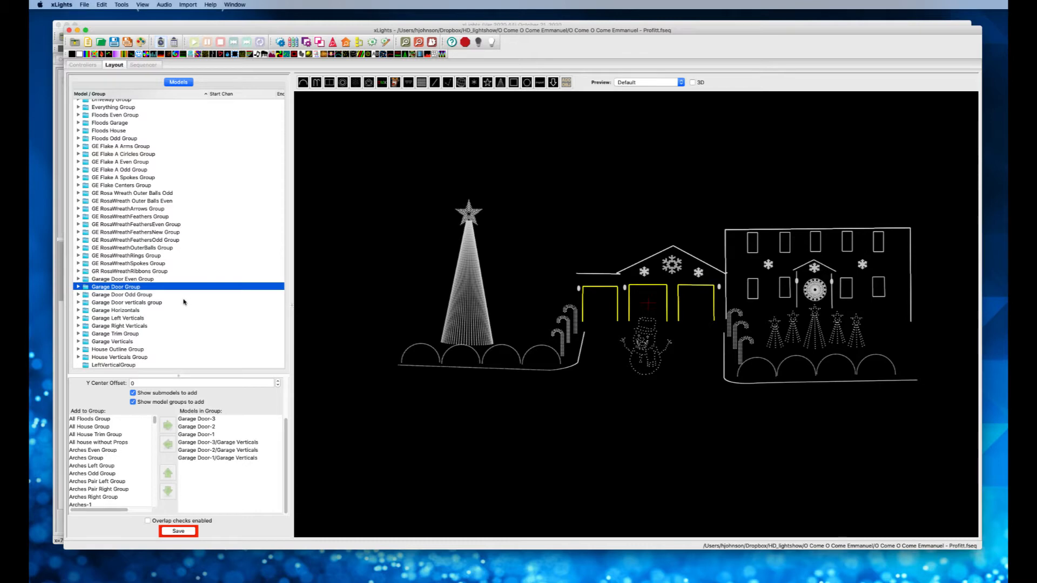
pyautogui.click(168, 296)
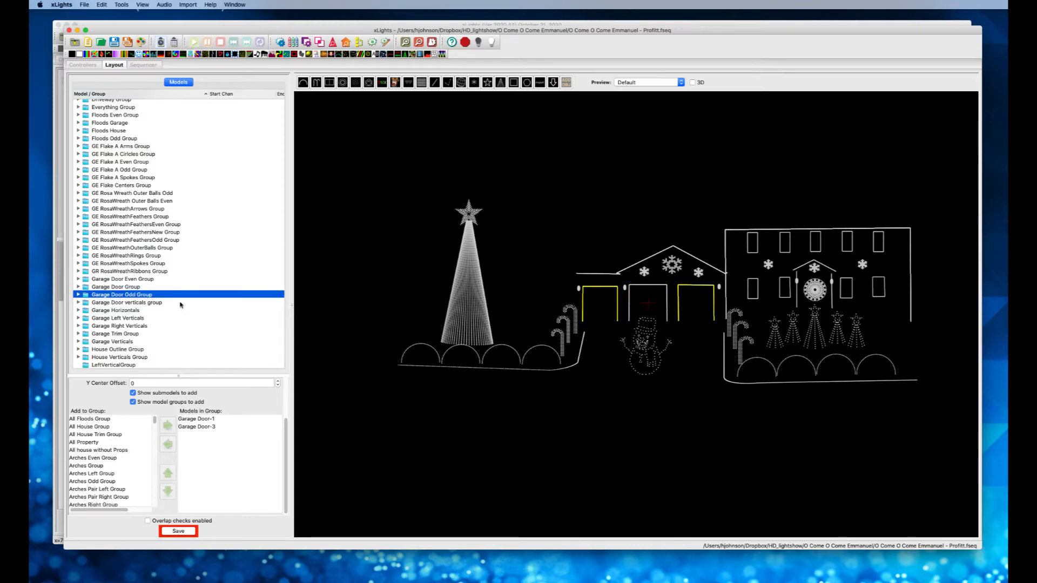
pyautogui.click(180, 304)
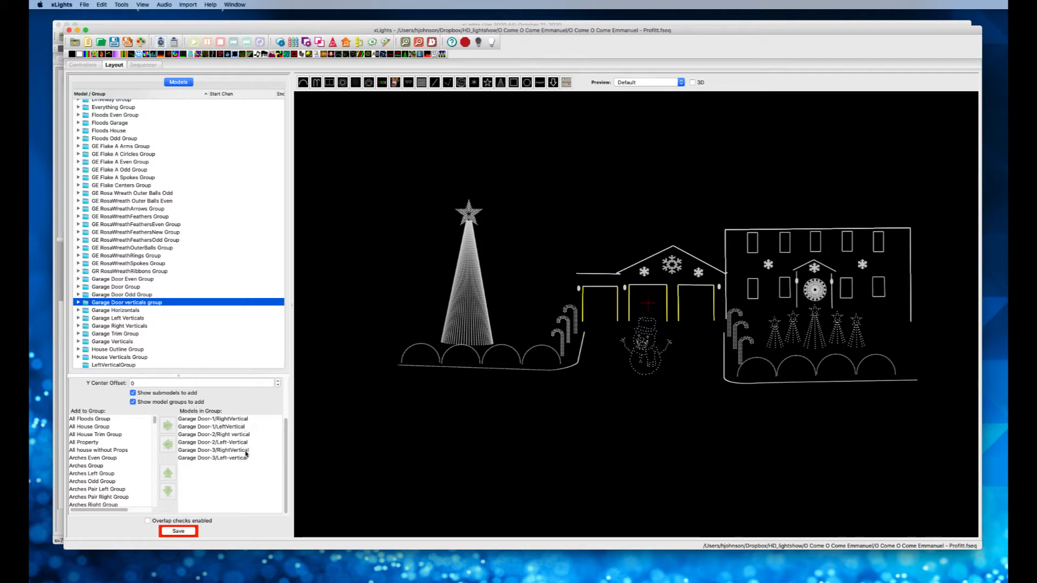
# Step: Inspect the members of Garage Horizontals, Garage Left Verticals, Garage Right Verticals, Garage Trim Group and Garage Verticals
pyautogui.click(161, 311)
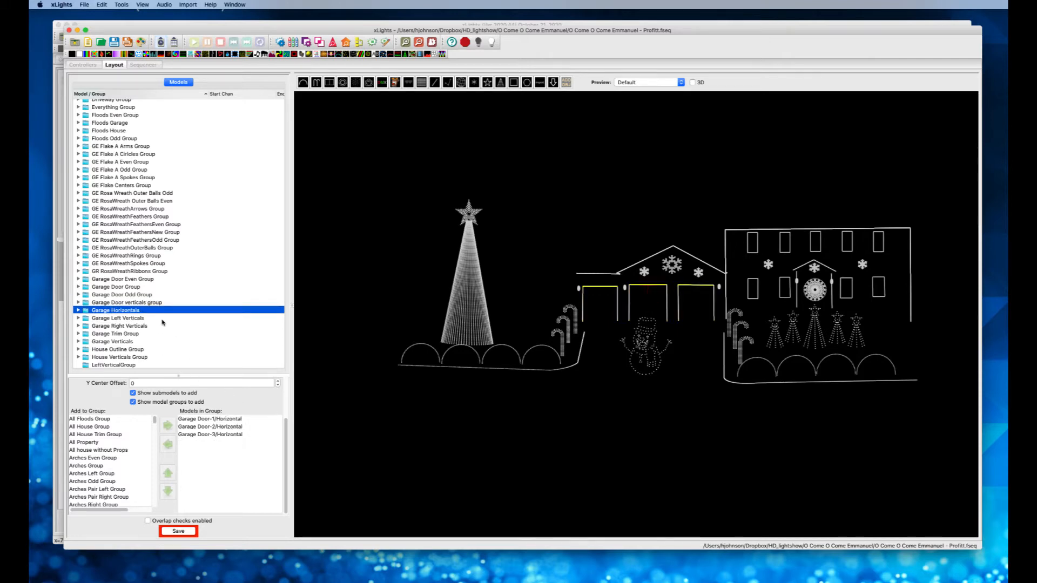
pyautogui.click(163, 318)
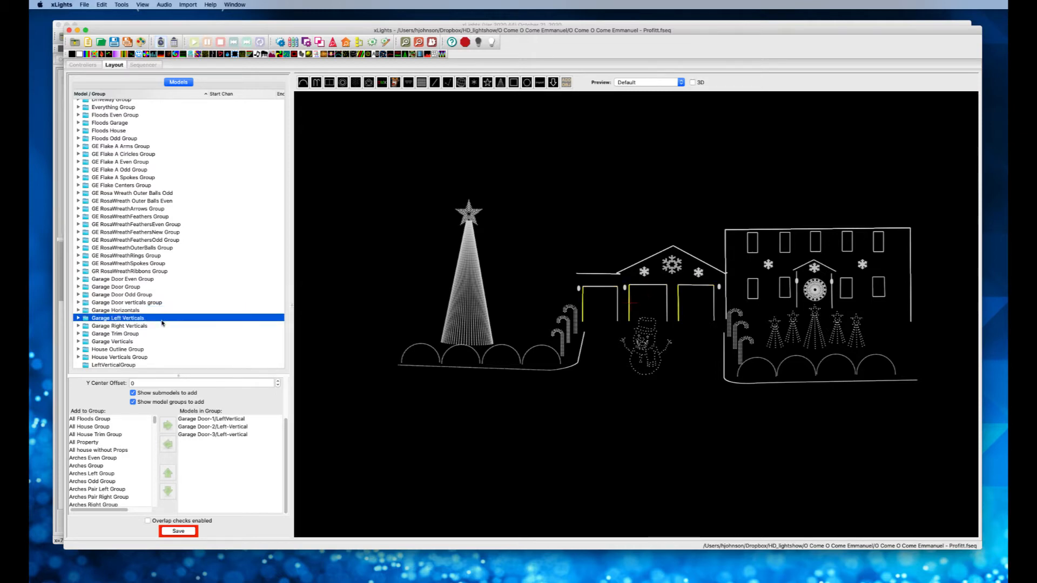
pyautogui.click(163, 326)
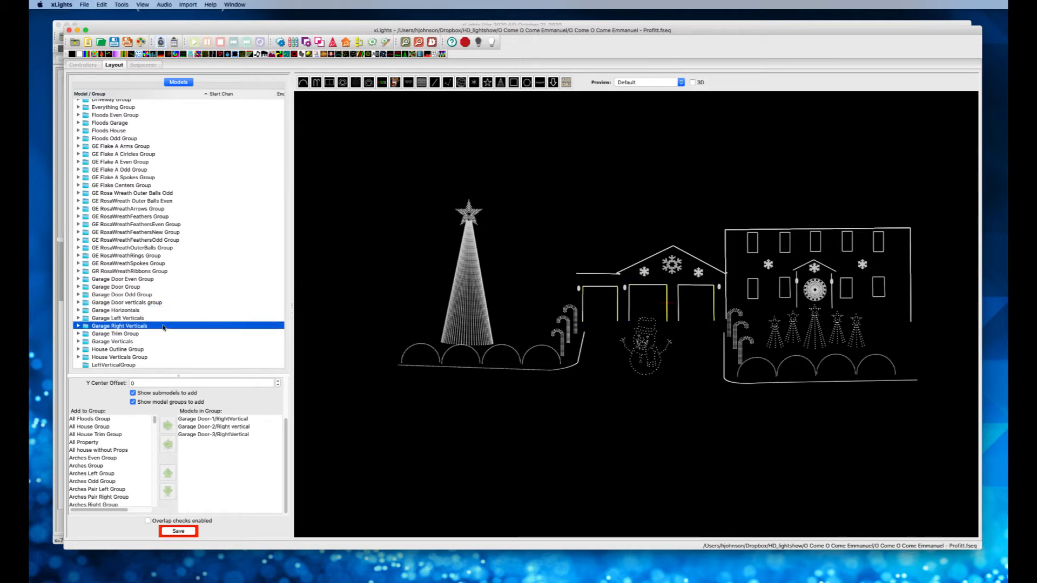
pyautogui.scroll(-2, 151, 324)
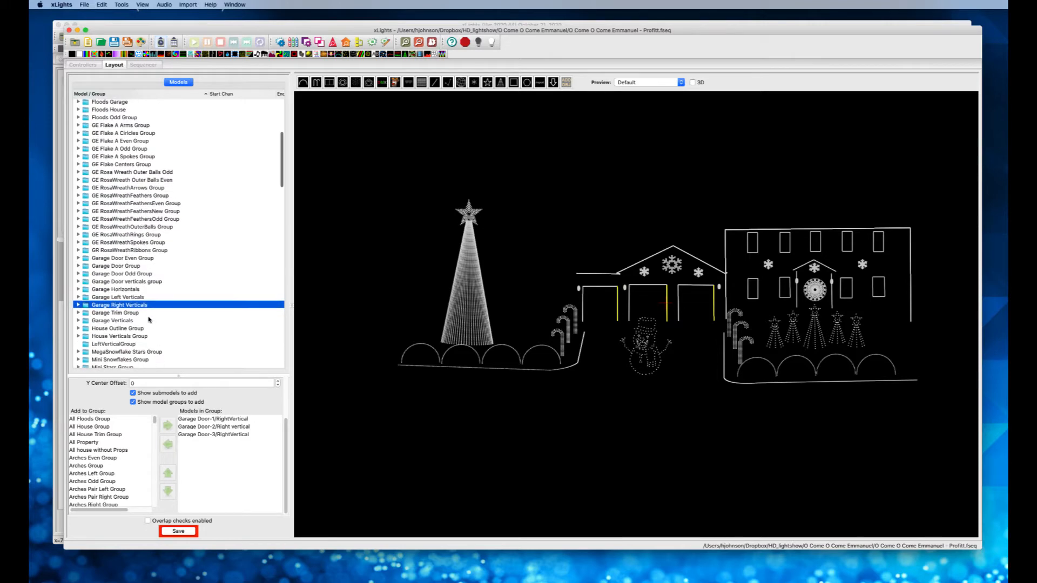
pyautogui.click(151, 314)
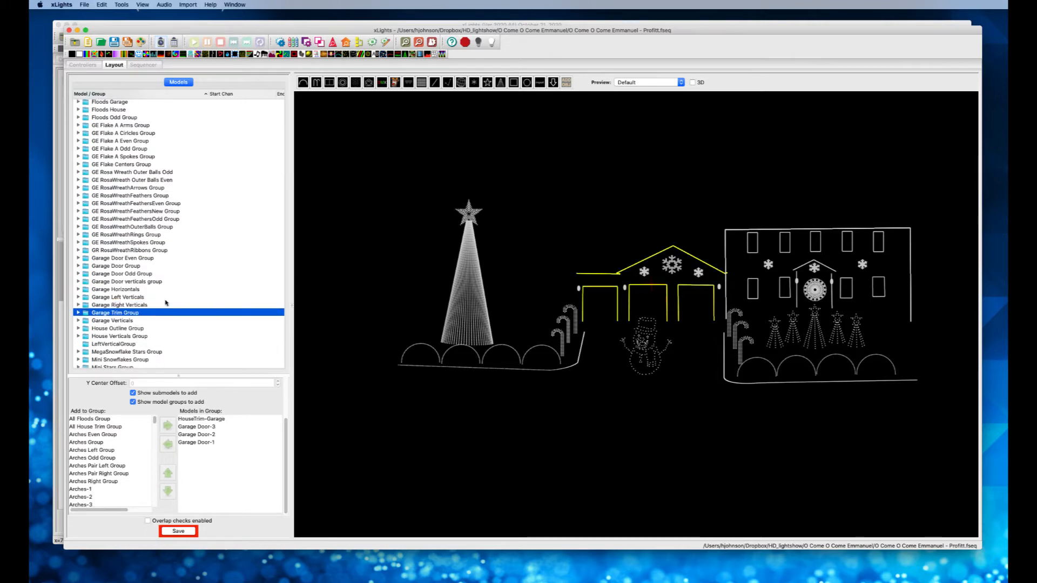
pyautogui.click(159, 323)
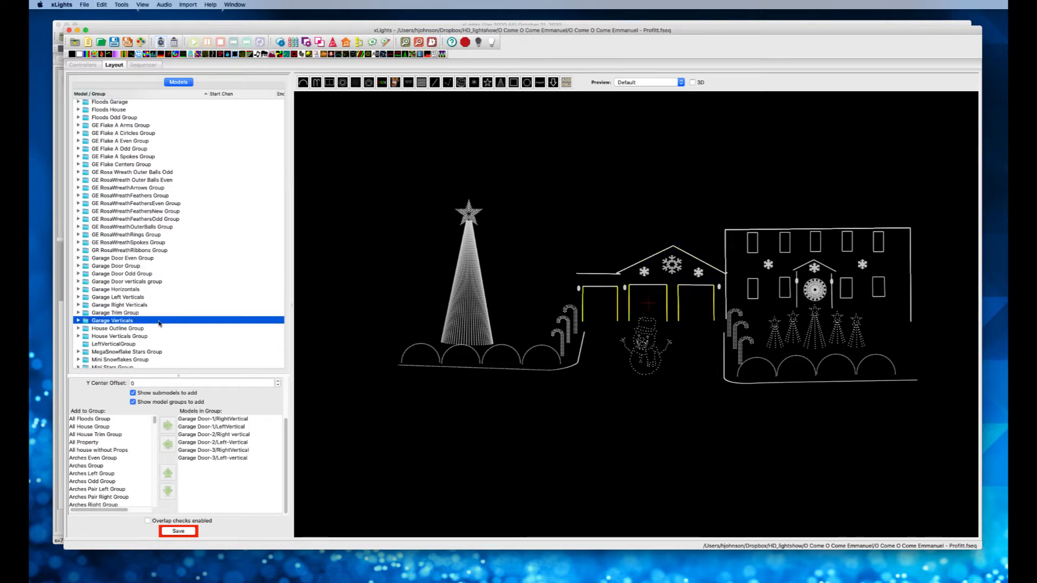
# Step: Inspect the members of the House Outline, House Verticals, MegaSnowflake Stars and Mini Snowflakes groups
pyautogui.click(161, 331)
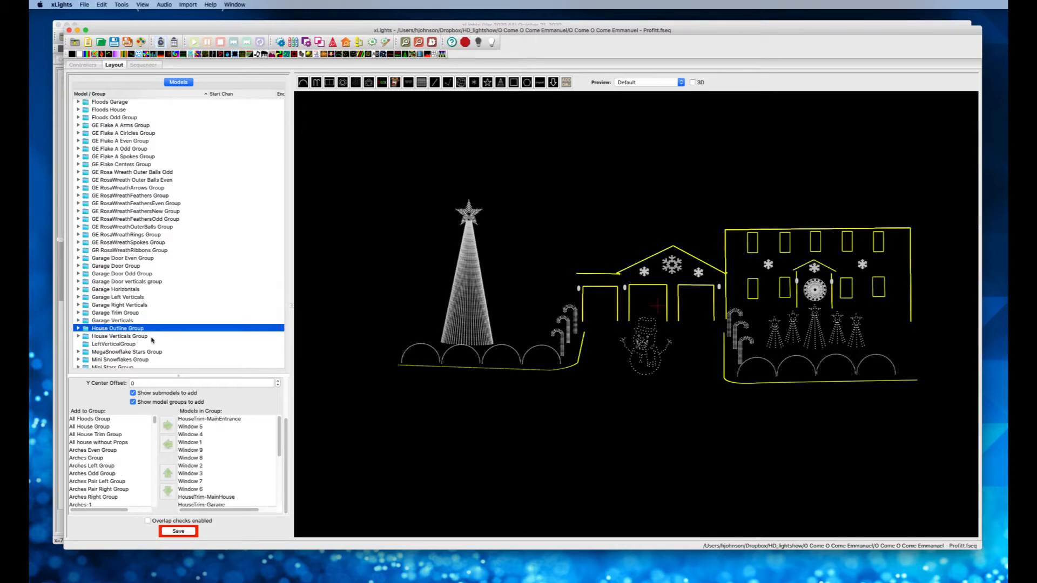
pyautogui.click(155, 339)
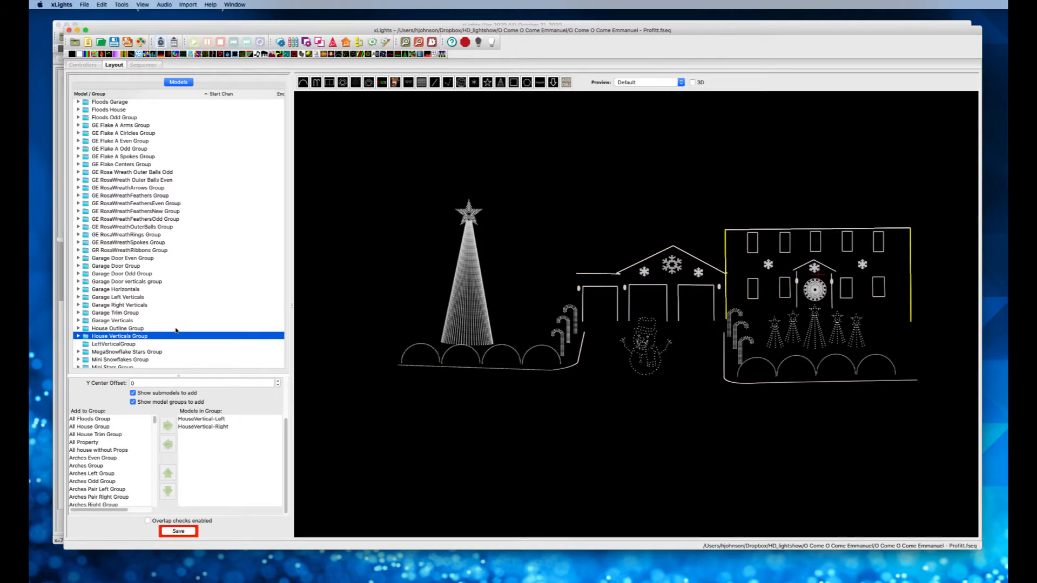
pyautogui.scroll(-5, 189, 333)
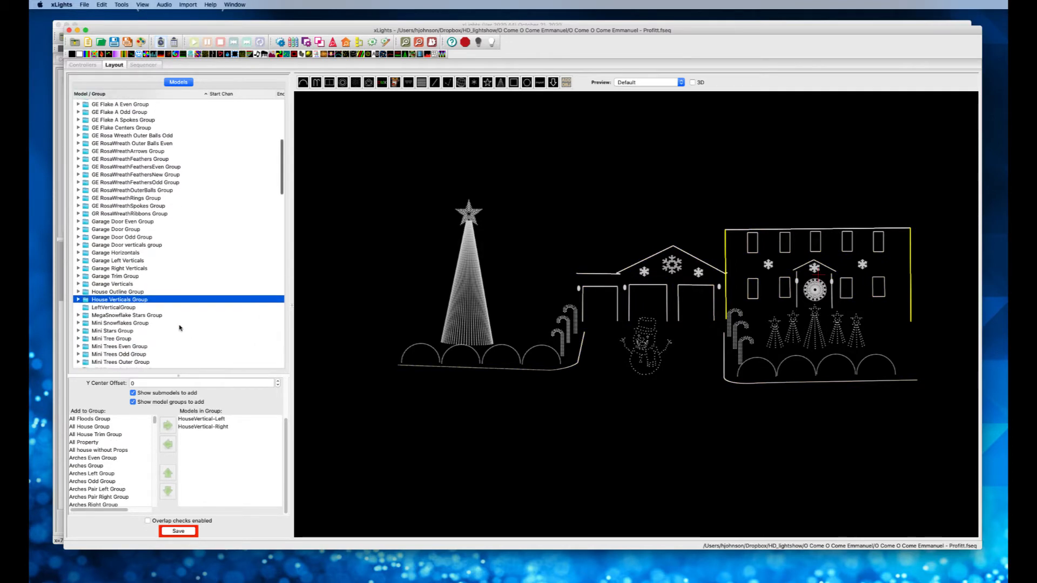
pyautogui.click(172, 315)
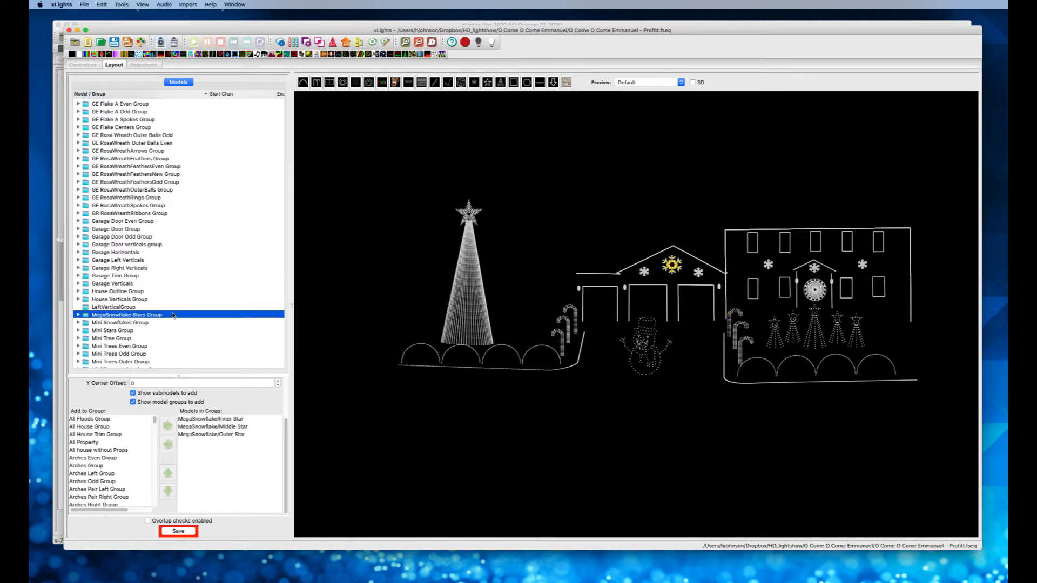
pyautogui.scroll(-1, 175, 320)
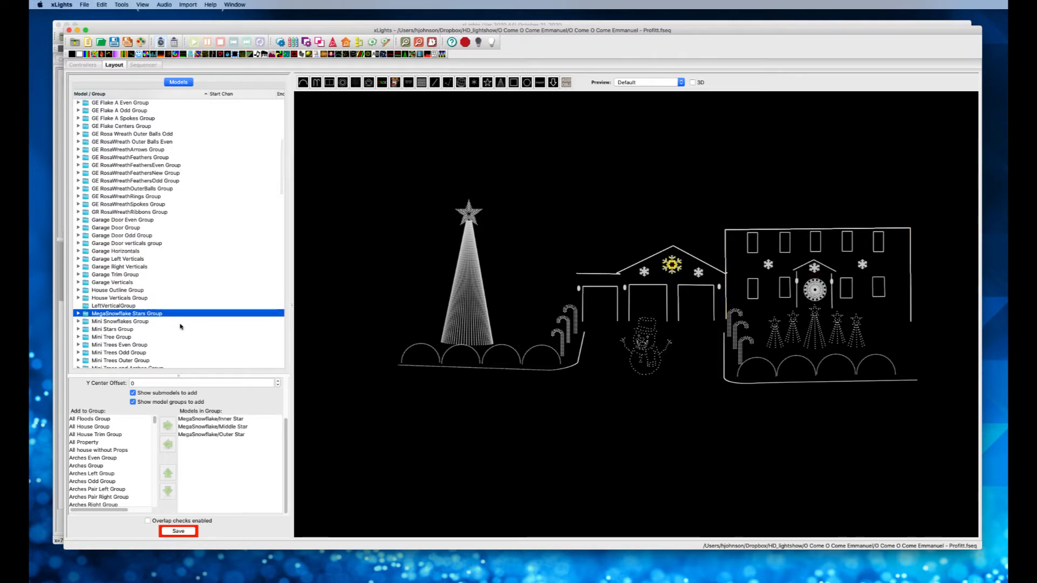
pyautogui.click(151, 322)
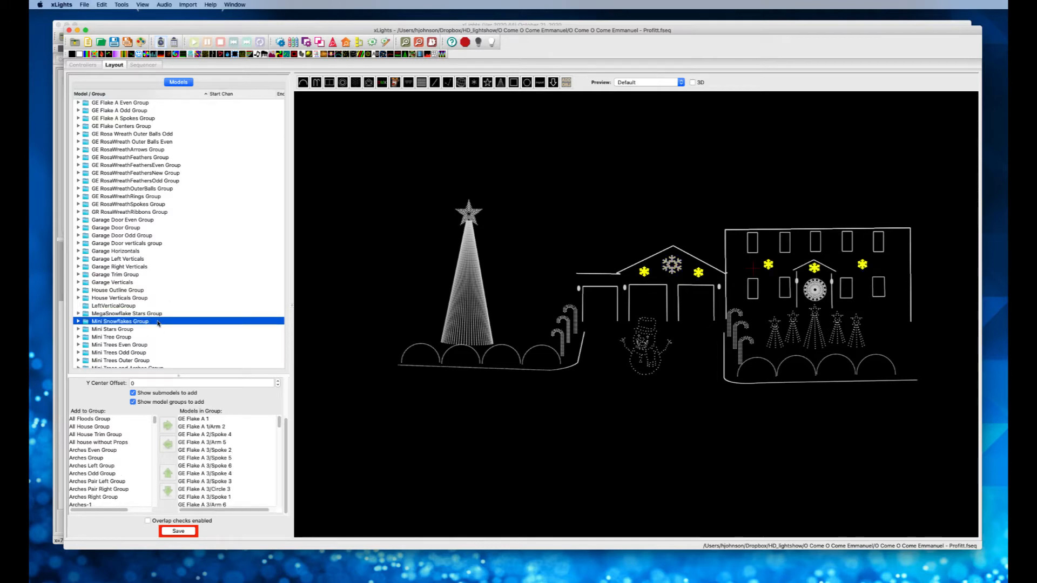
# Step: Inspect the members of the Mini Stars, Mini Tree, Mini Trees Even and Mini Trees Odd groups
pyautogui.click(154, 330)
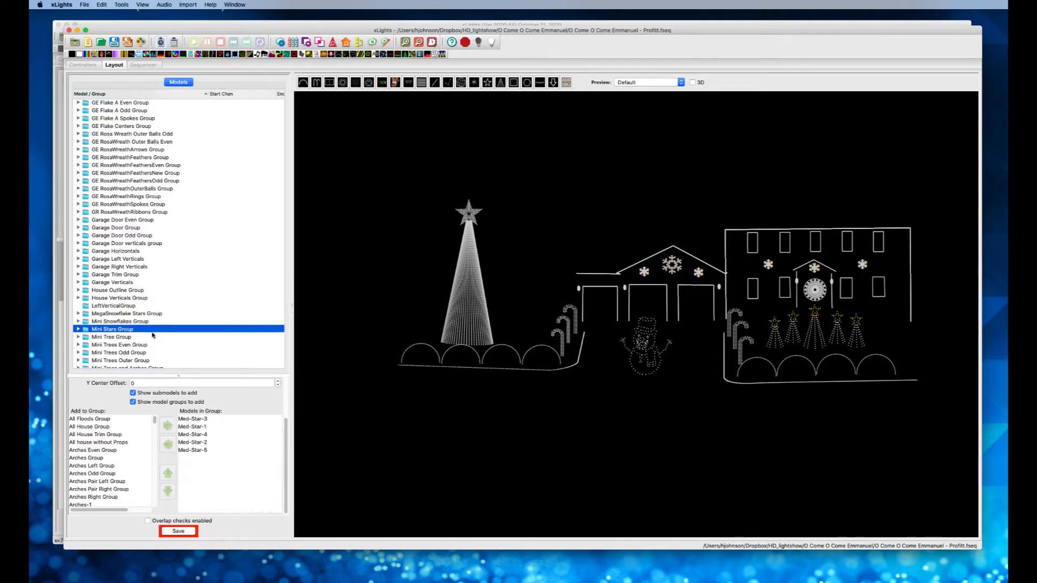
pyautogui.click(150, 338)
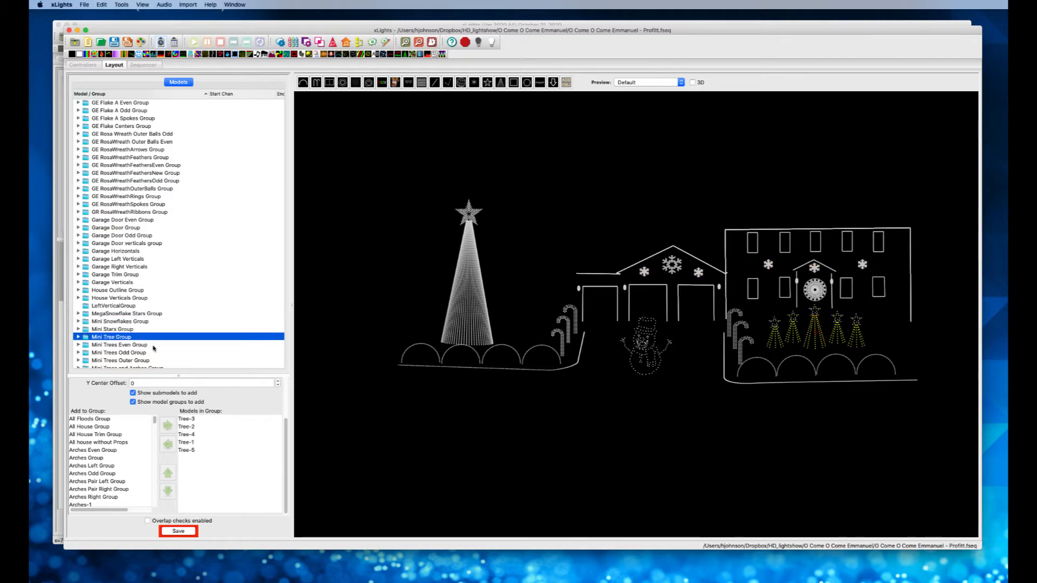
pyautogui.click(153, 346)
pyautogui.scroll(-3, 189, 338)
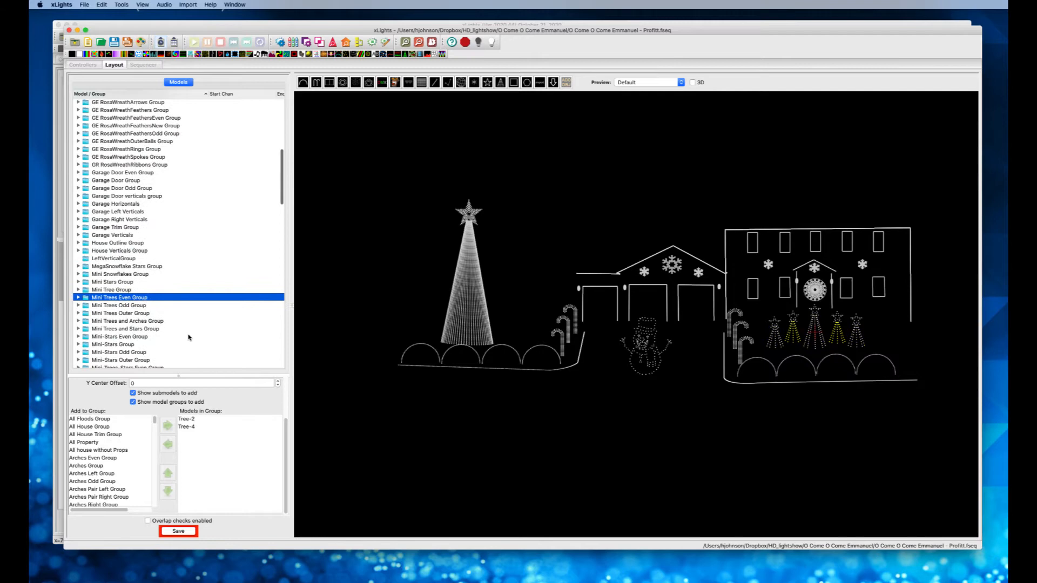
pyautogui.click(163, 302)
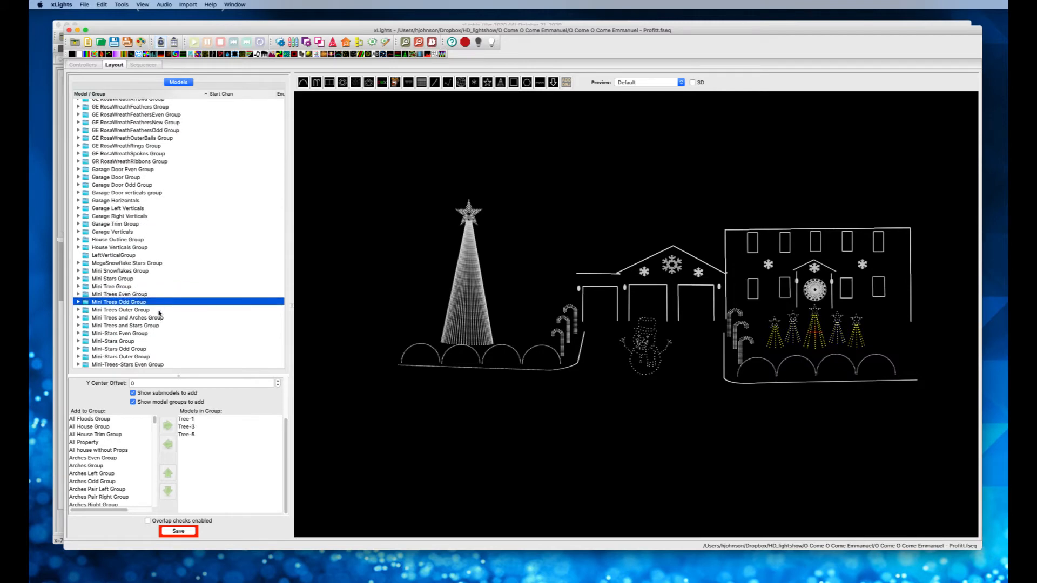
# Step: Inspect the members of the Mini Trees Outer, Mini Trees and Arches, and Mini Trees and Stars groups
pyautogui.click(158, 311)
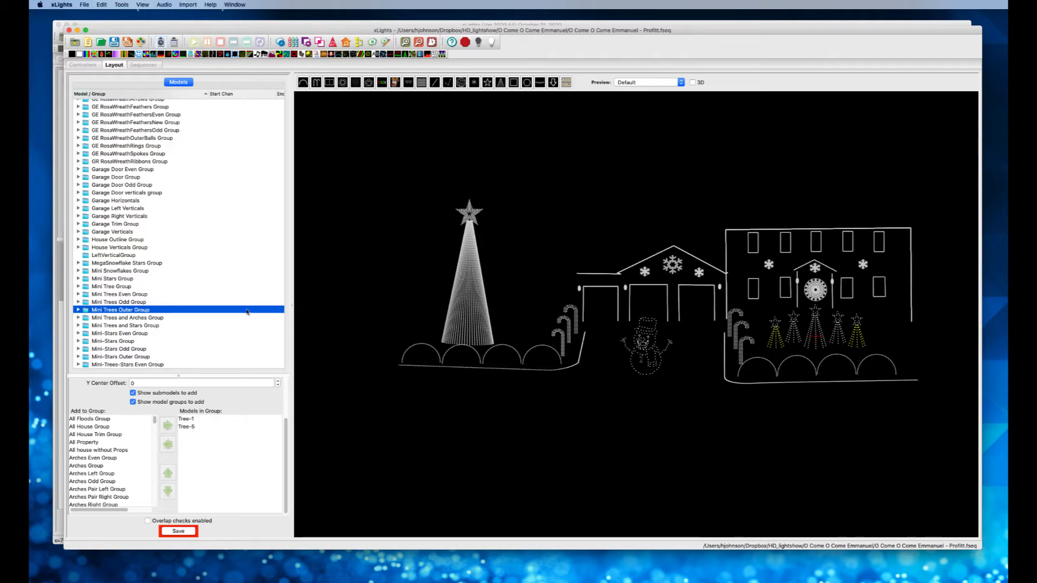
pyautogui.click(180, 319)
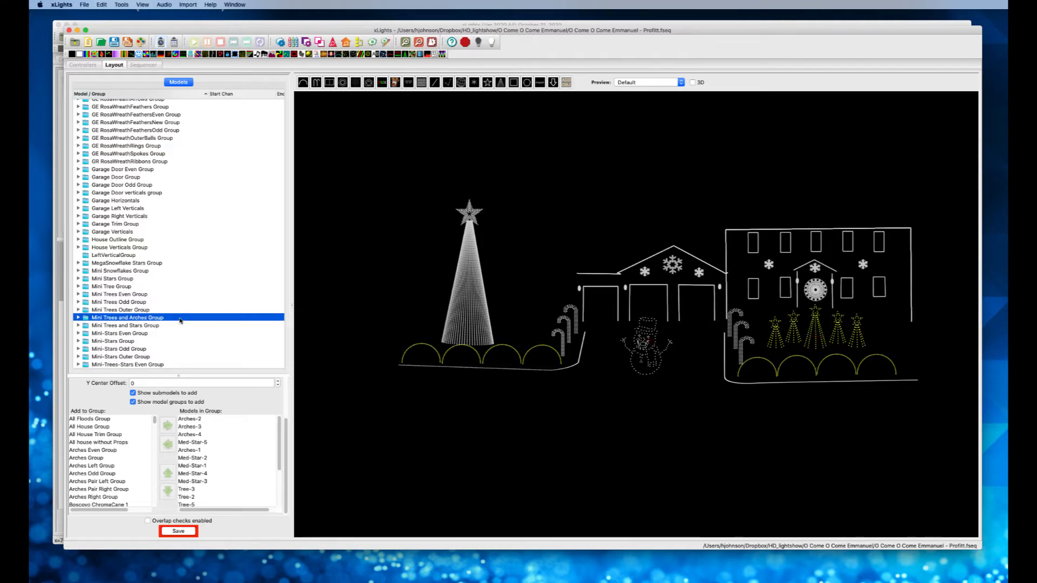
pyautogui.click(170, 325)
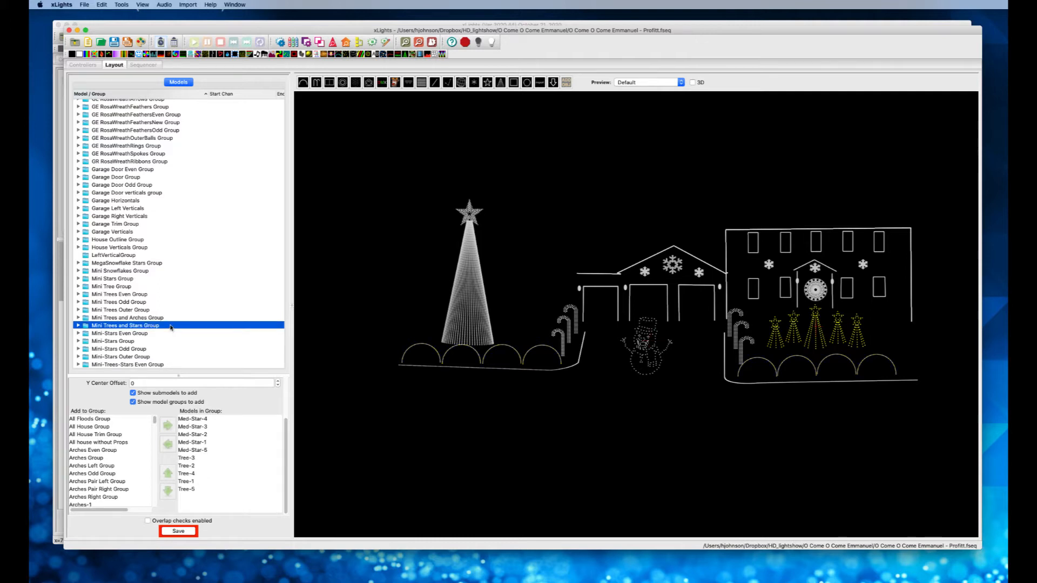
# Step: Inspect the members of the Mini-Stars Even, full, Odd and Outer groups
pyautogui.click(161, 336)
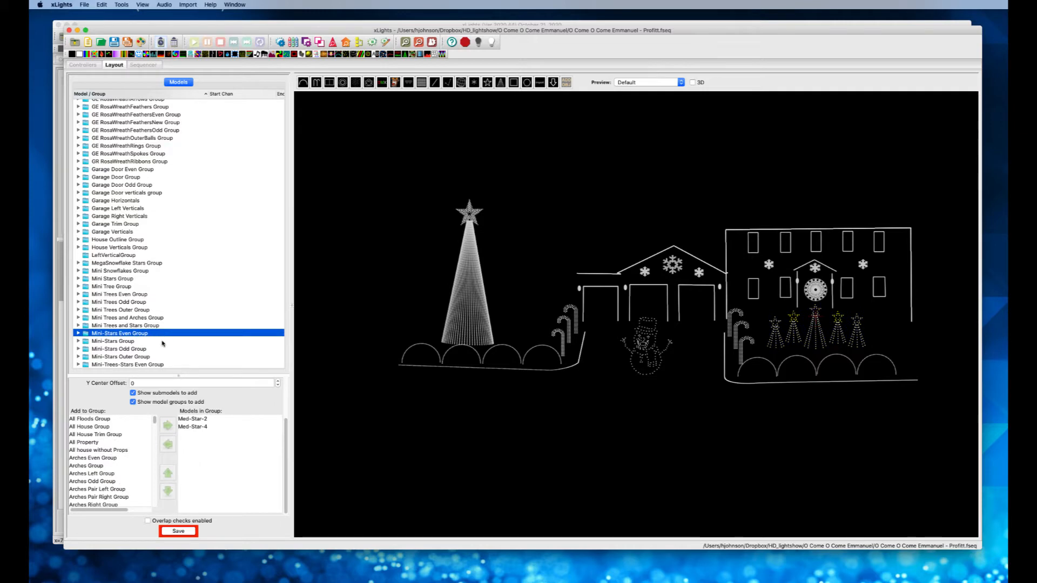
pyautogui.click(163, 341)
pyautogui.scroll(-4, 164, 314)
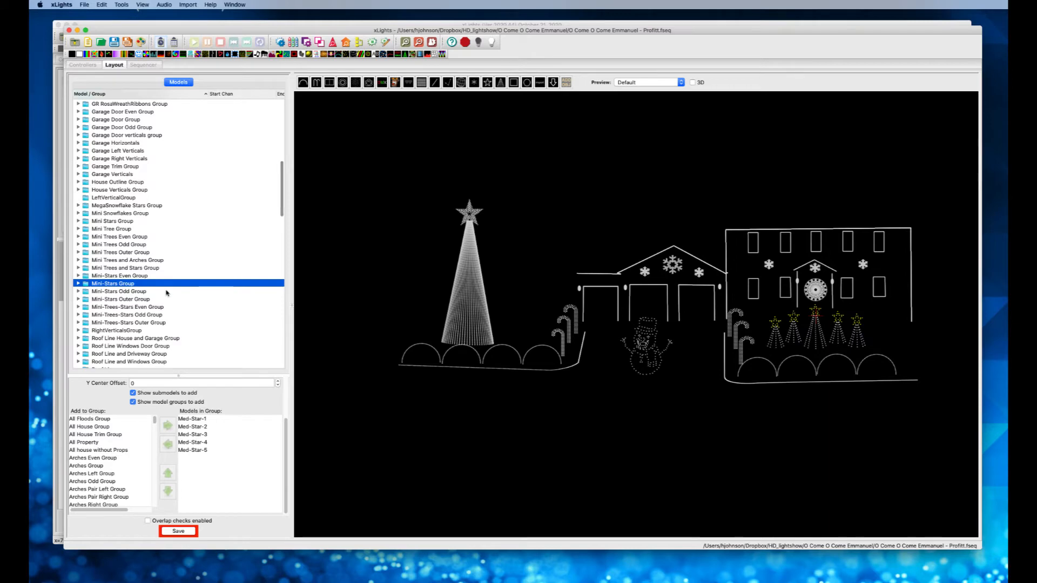
pyautogui.click(167, 292)
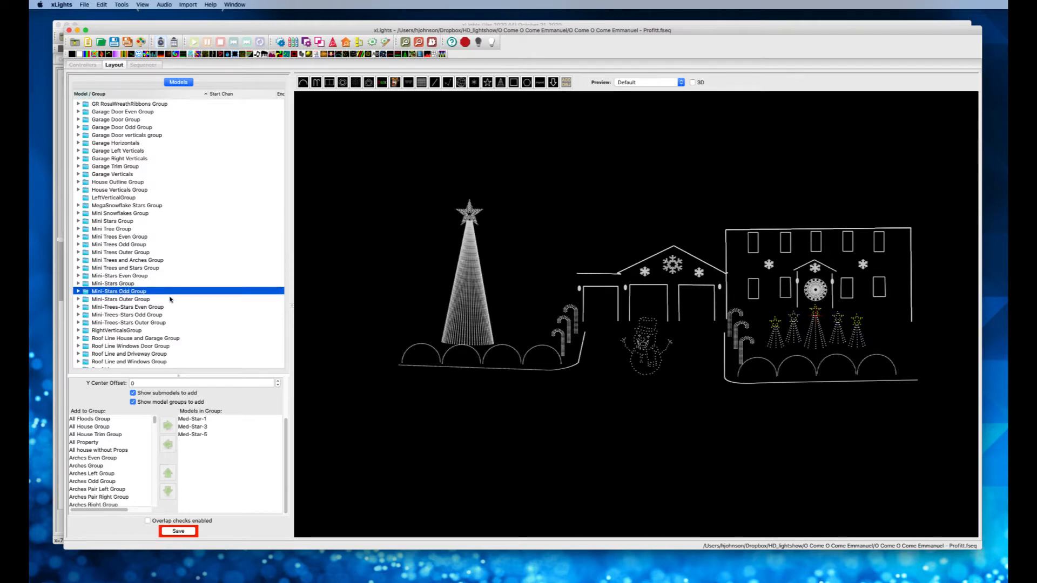
pyautogui.click(166, 300)
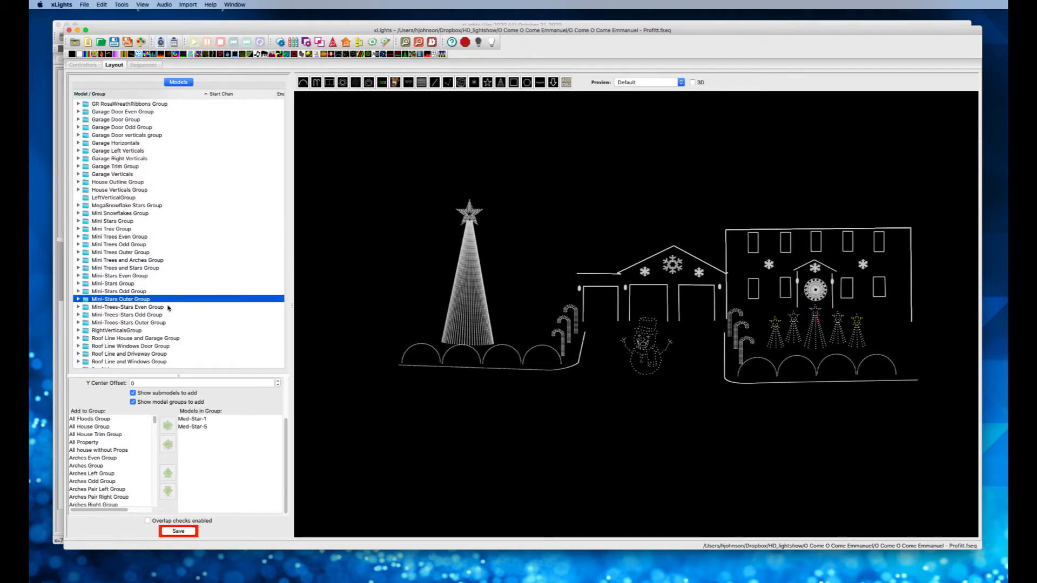
# Step: Inspect the members of the Mini-Trees-Stars Even, Odd and Outer groups and of RightVerticalsGroup
pyautogui.click(172, 308)
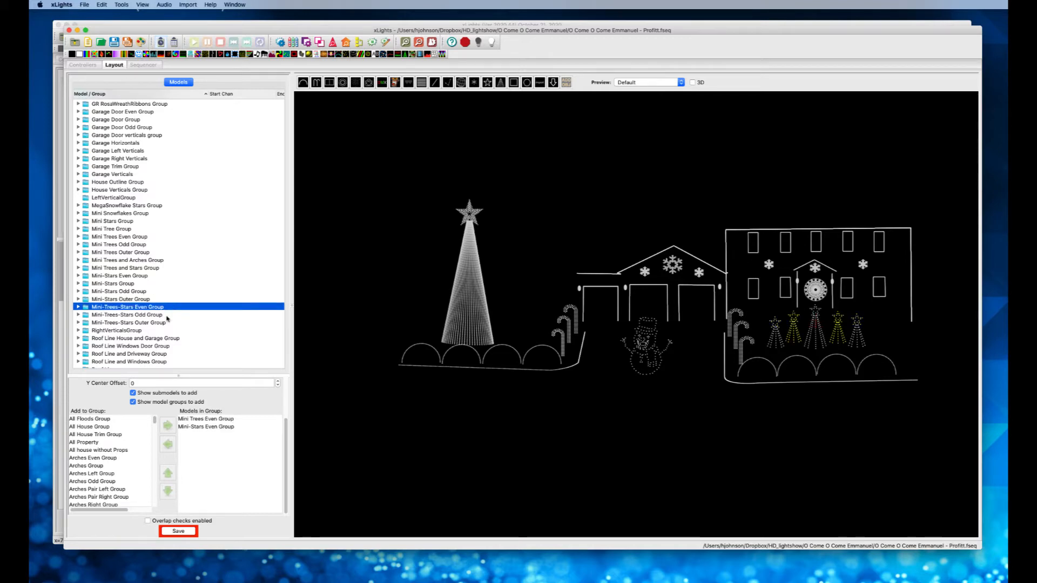
pyautogui.click(167, 318)
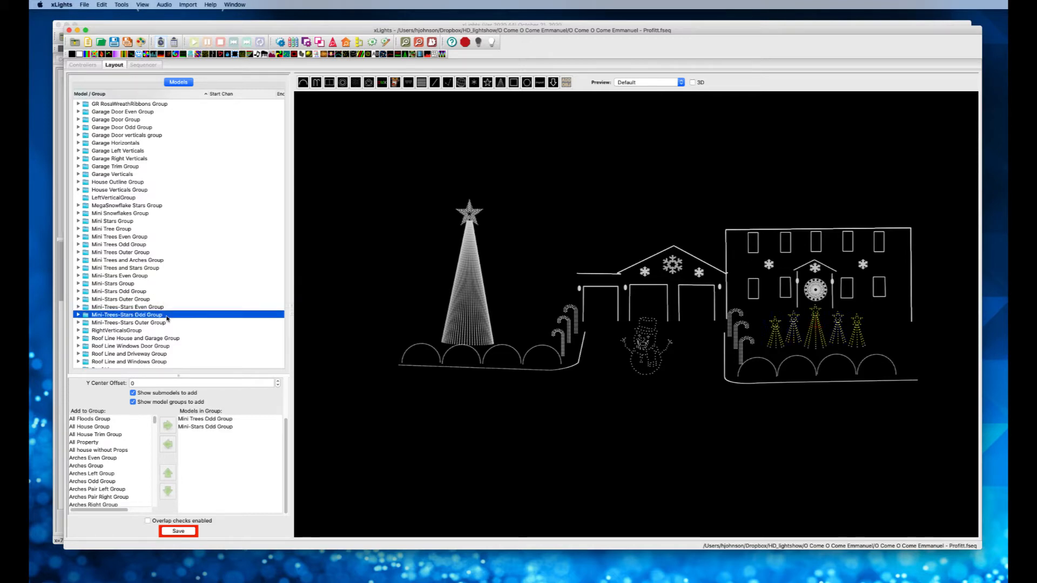
pyautogui.click(170, 323)
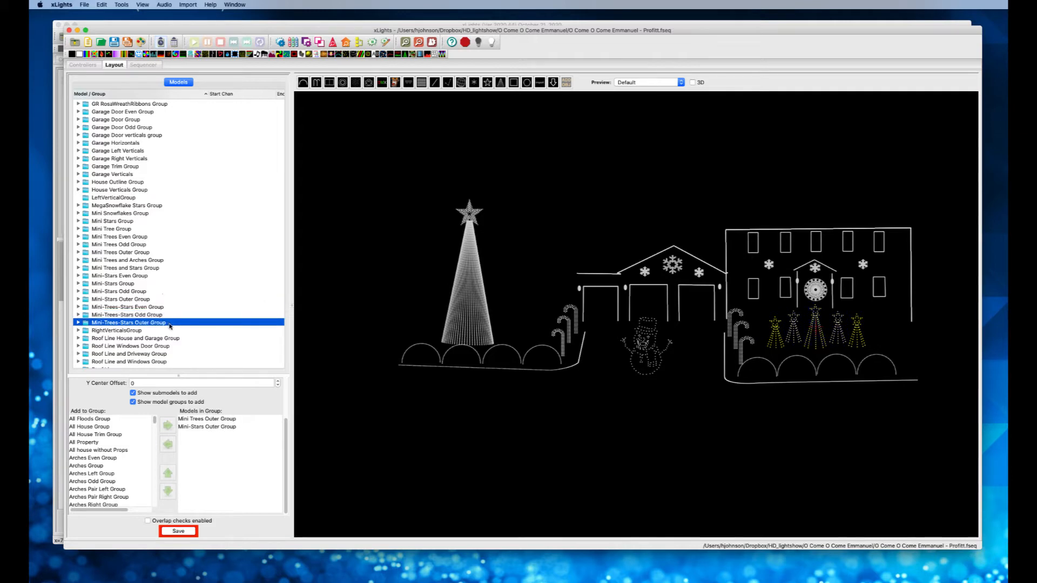
pyautogui.click(169, 330)
# Step: Inspect the members of the six roof line groups, from Roof Line House and Garage Group through Roof Lines Windows Door Group
pyautogui.scroll(-3, 167, 328)
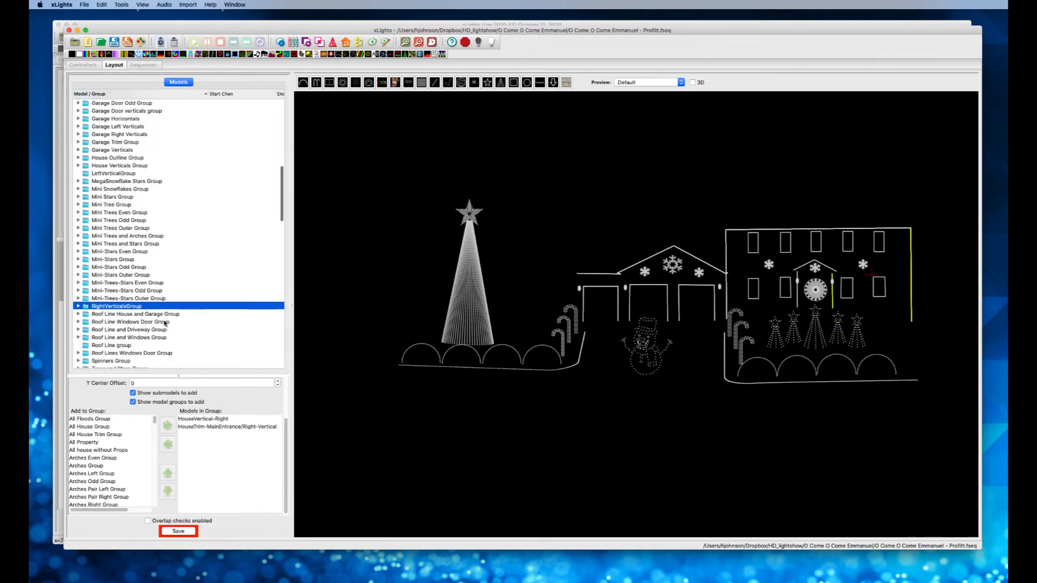
pyautogui.scroll(-4, 165, 323)
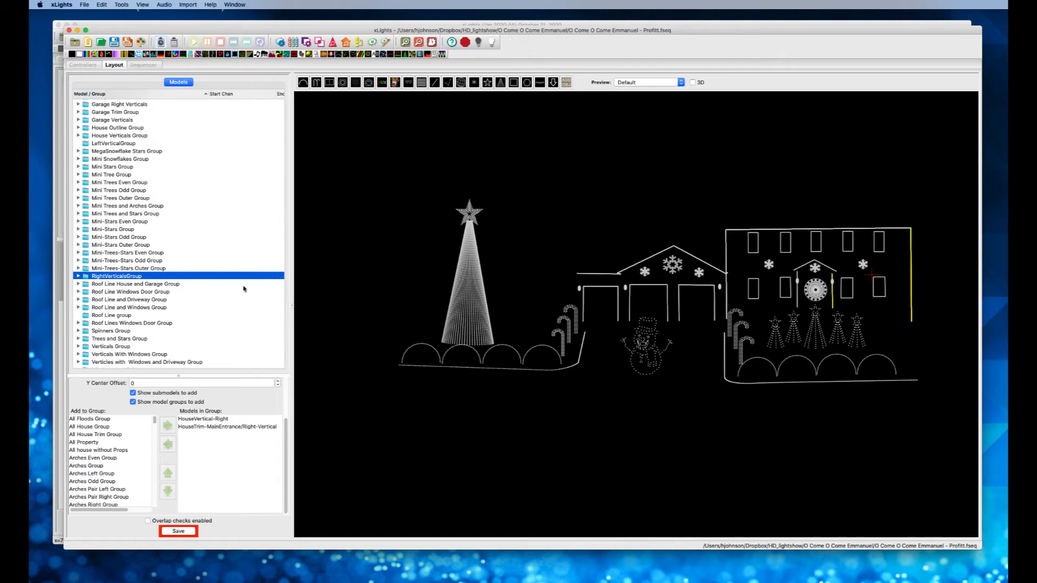
pyautogui.click(182, 285)
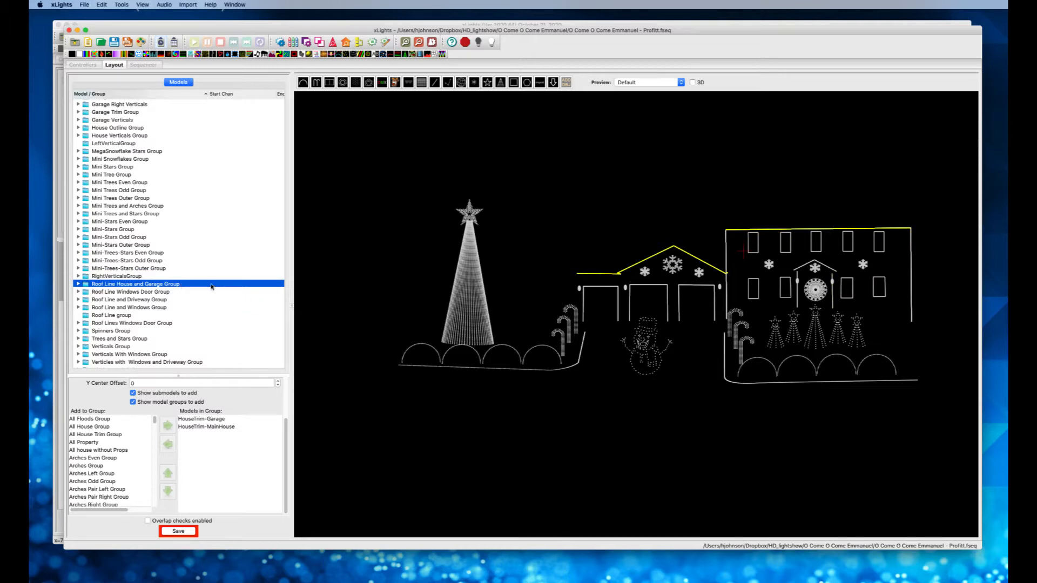
pyautogui.click(175, 294)
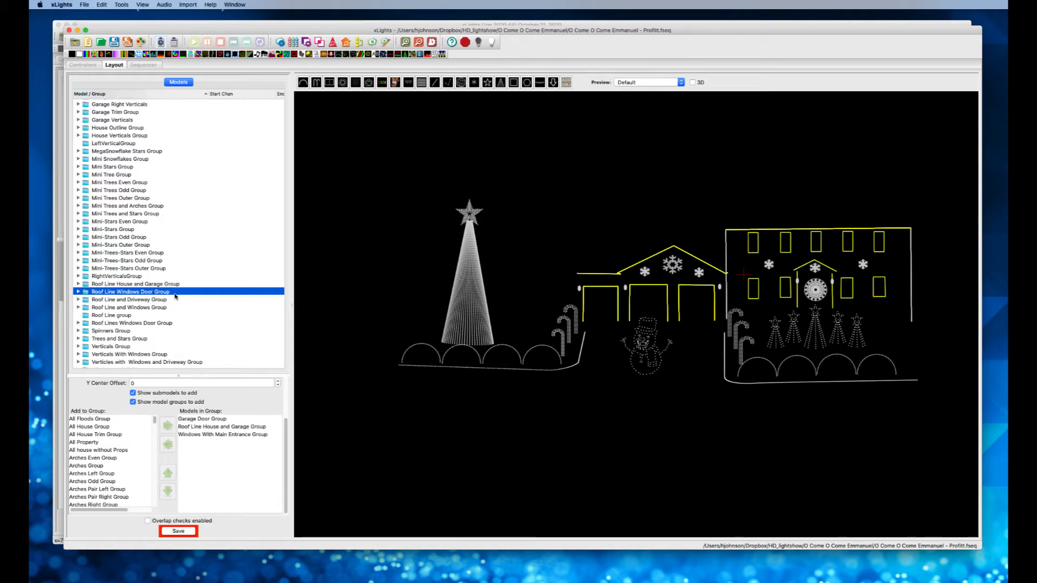
pyautogui.press('Down')
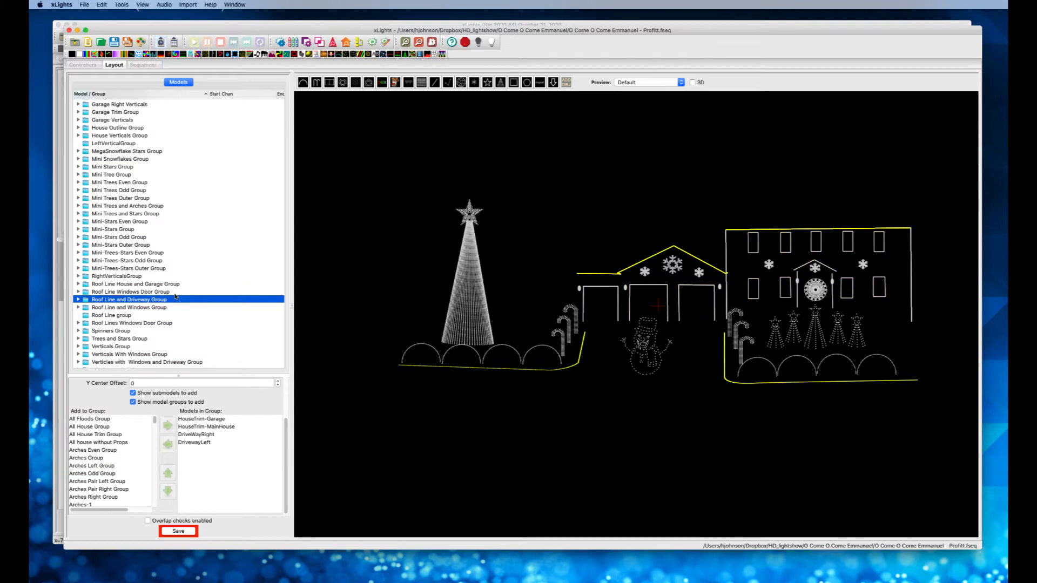
pyautogui.press('Down')
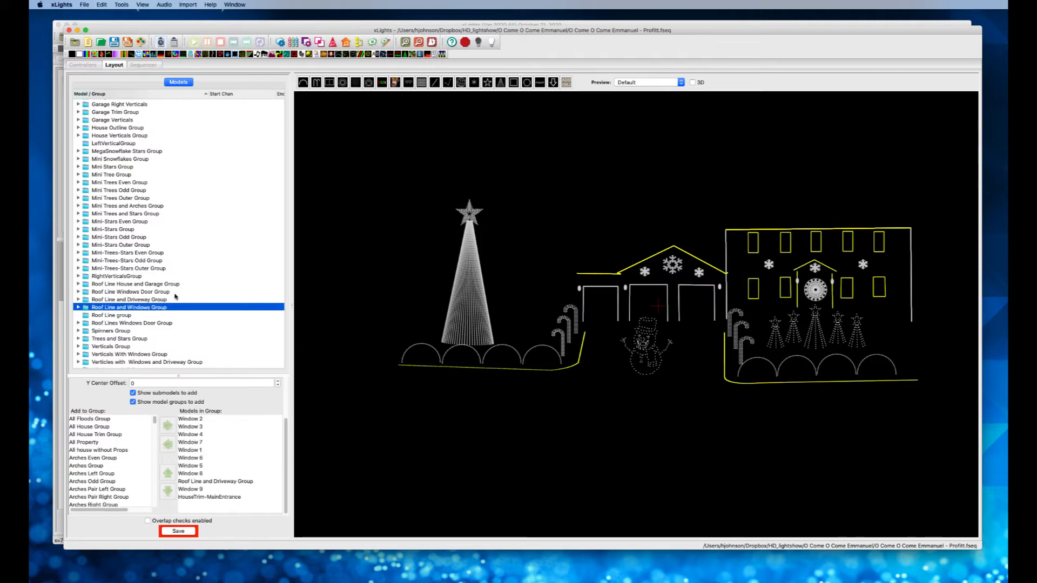
pyautogui.press('Down')
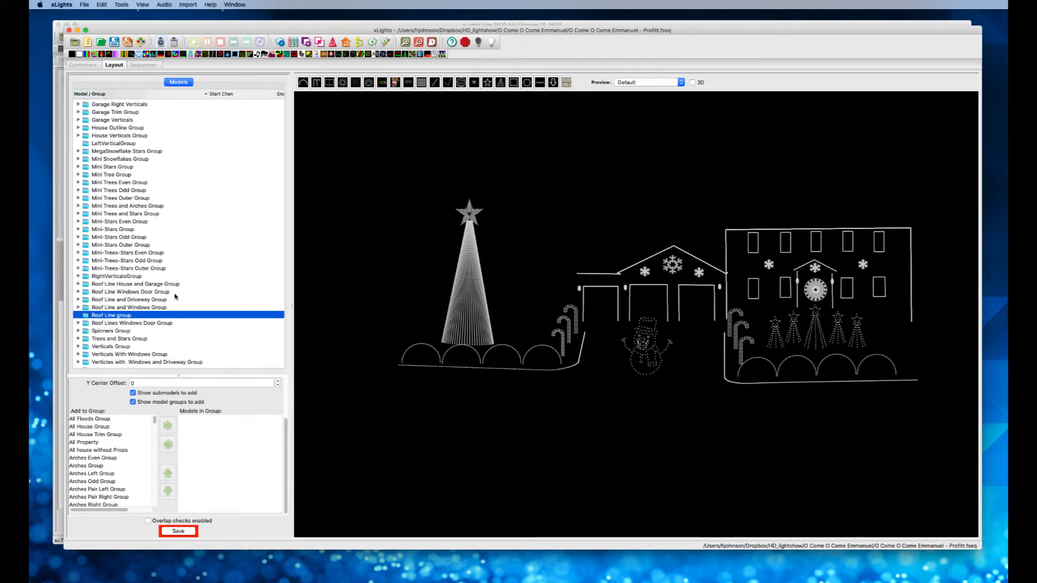
pyautogui.press('Down')
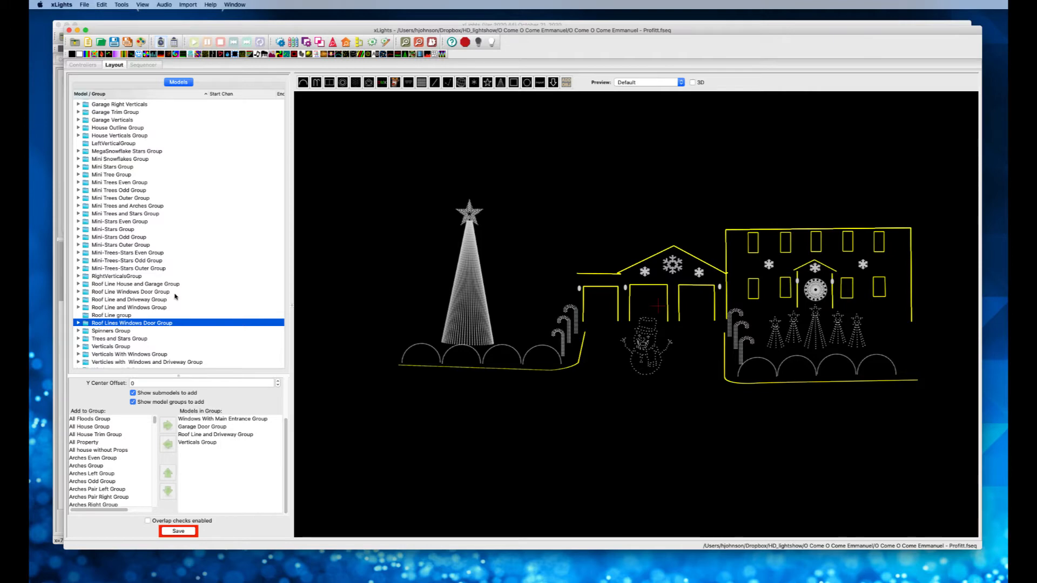
# Step: Inspect the members of Spinners, Trees and Stars, Verticals, Verticals With Windows, and Verticles with Windows and Driveway groups
pyautogui.press('Down')
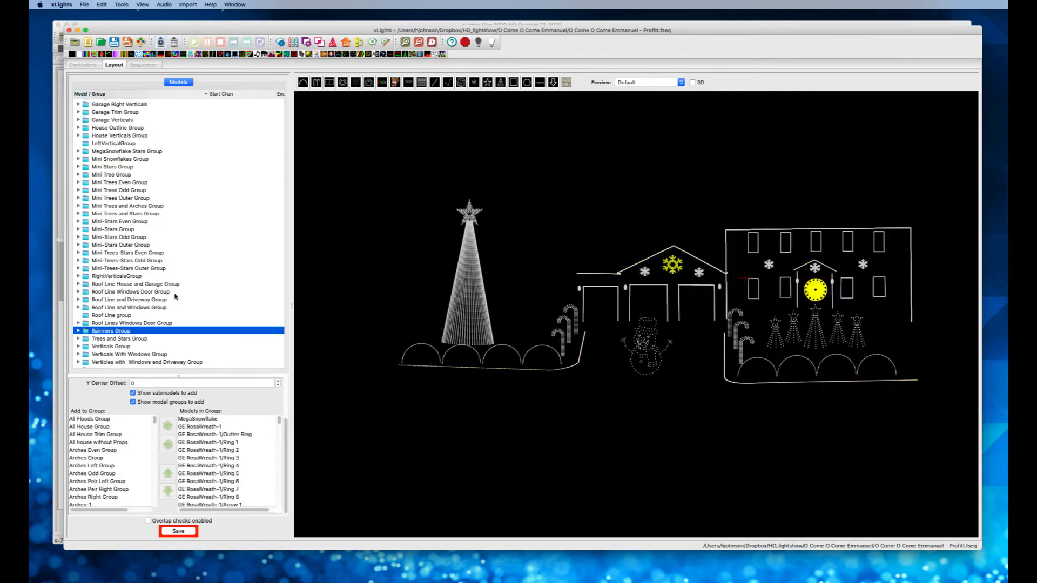
pyautogui.press('Down')
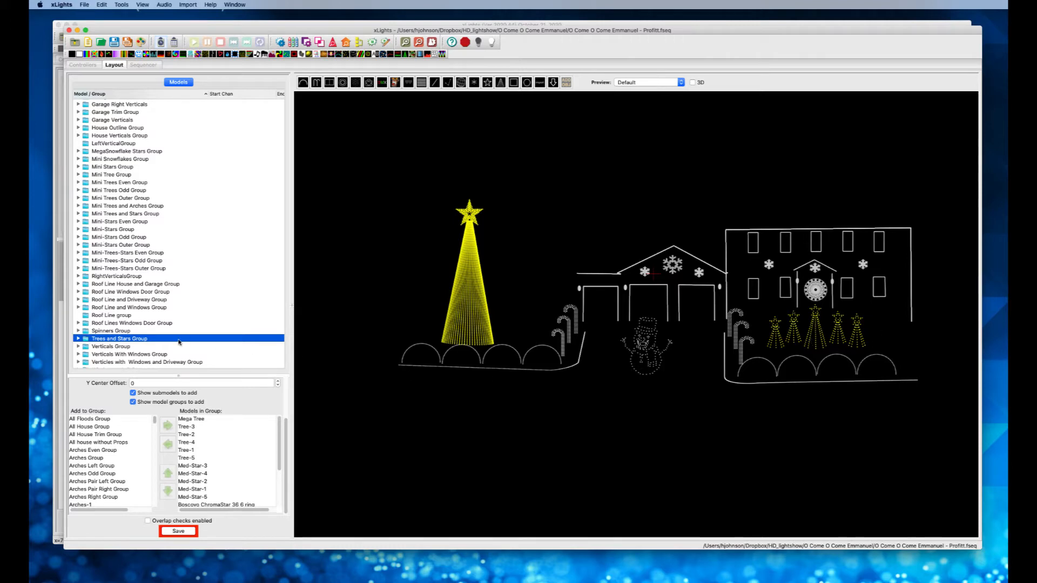
pyautogui.click(151, 347)
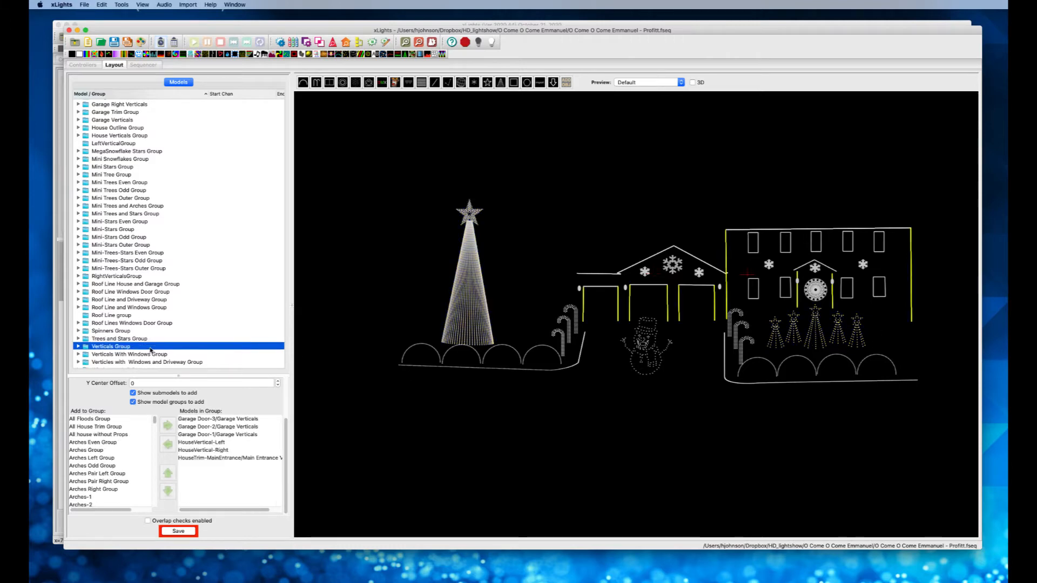
pyautogui.press('Down')
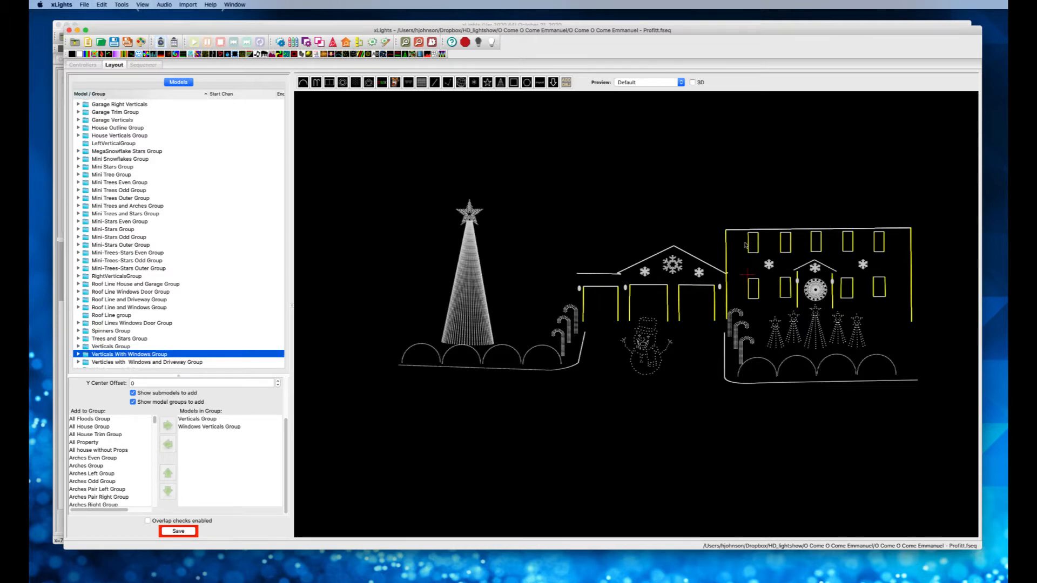
pyautogui.scroll(-5, 213, 254)
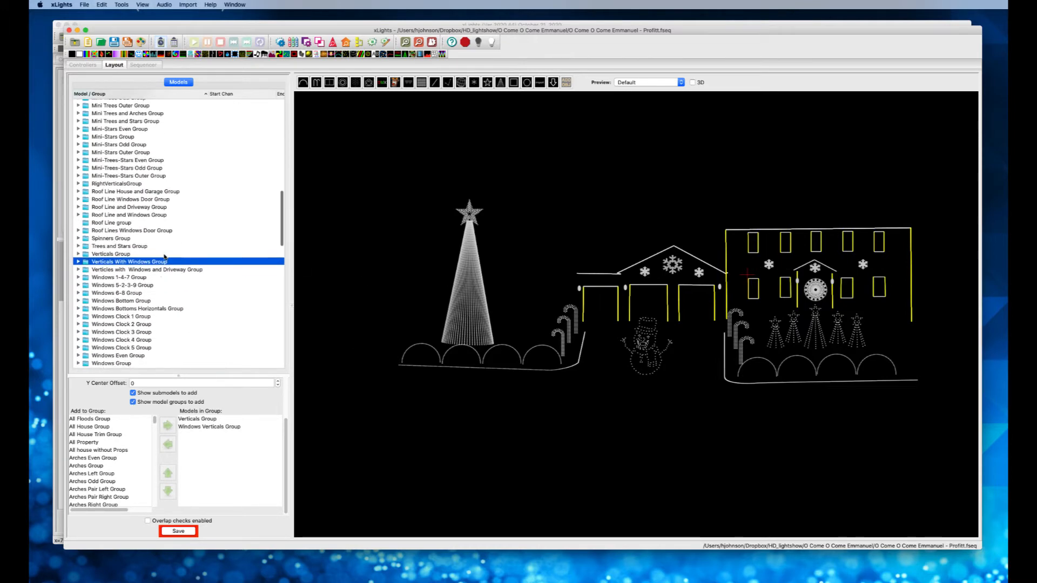
pyautogui.click(159, 270)
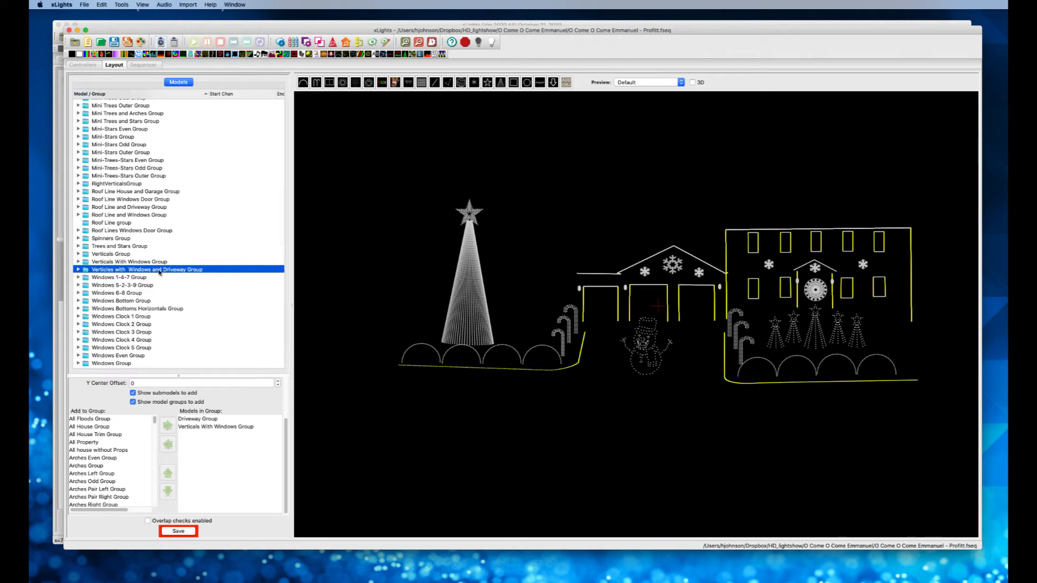
# Step: Inspect the members of the Windows 1-4-7, 5-2-3-9, 6-8, Bottom and Bottoms Horizontals groups
pyautogui.press('Down')
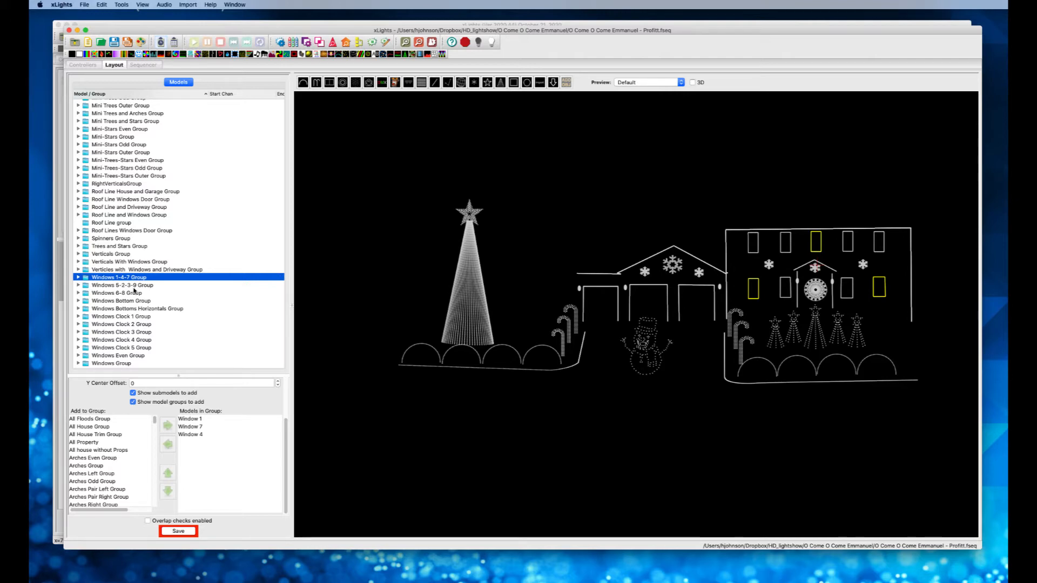
pyautogui.hscroll(1, 134, 291)
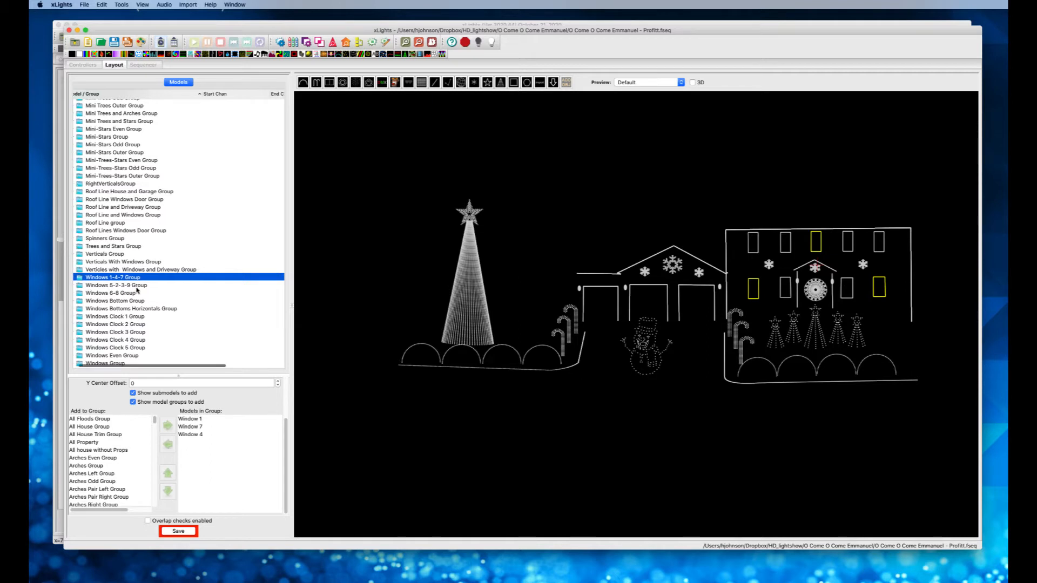
pyautogui.hscroll(-1, 135, 291)
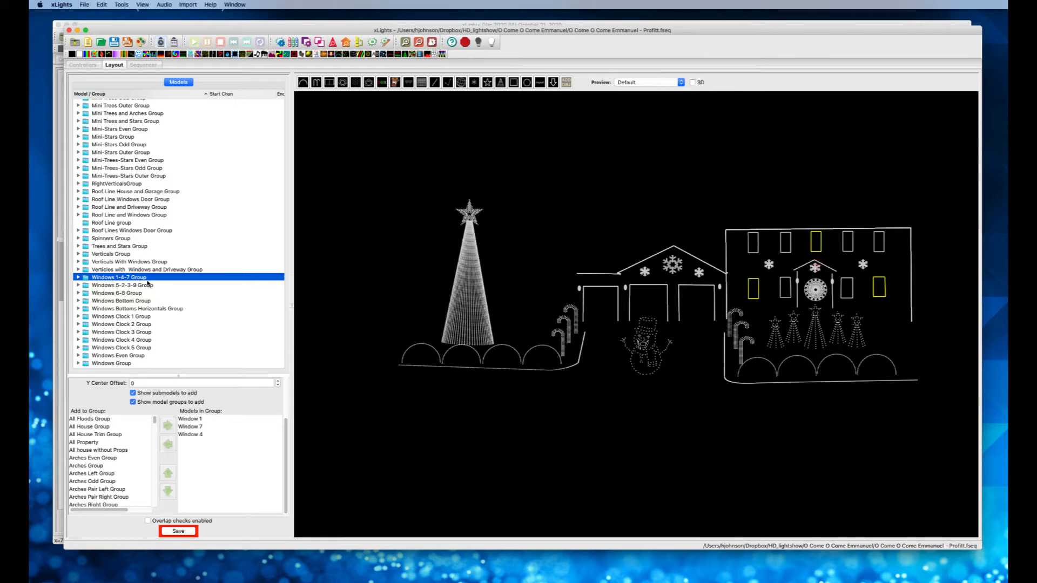
pyautogui.click(156, 286)
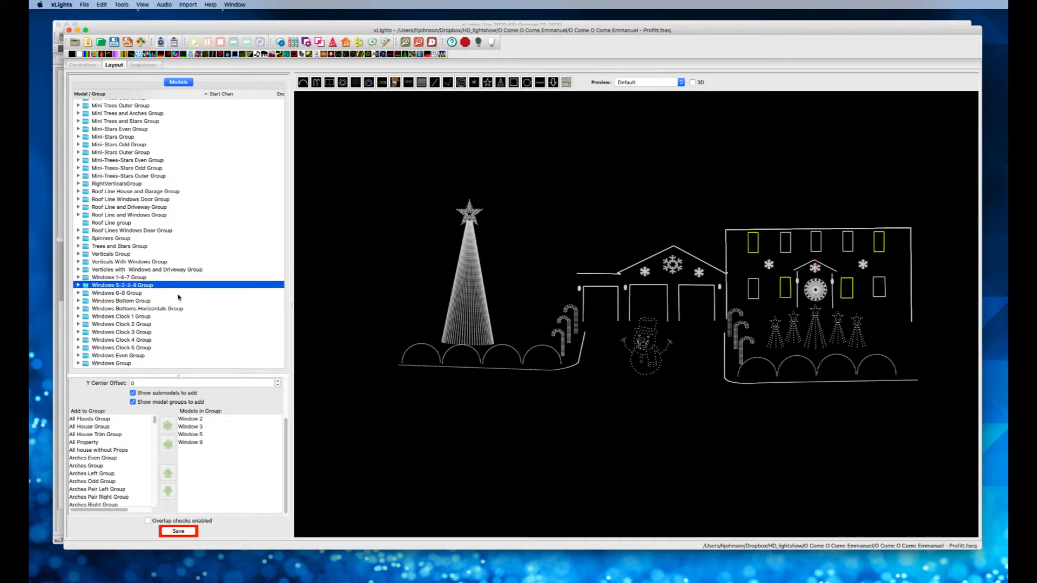
pyautogui.click(179, 294)
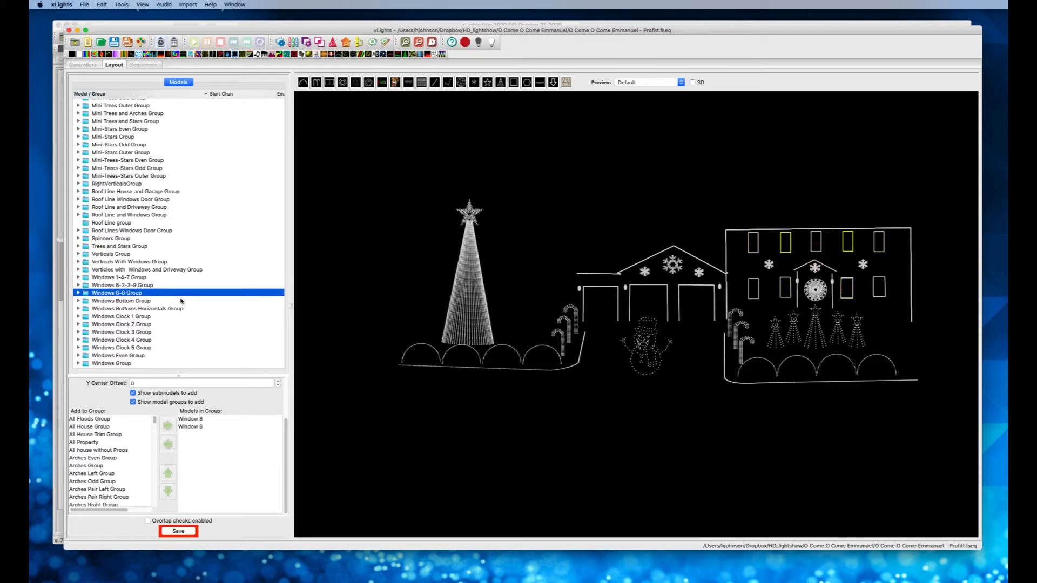
pyautogui.click(168, 302)
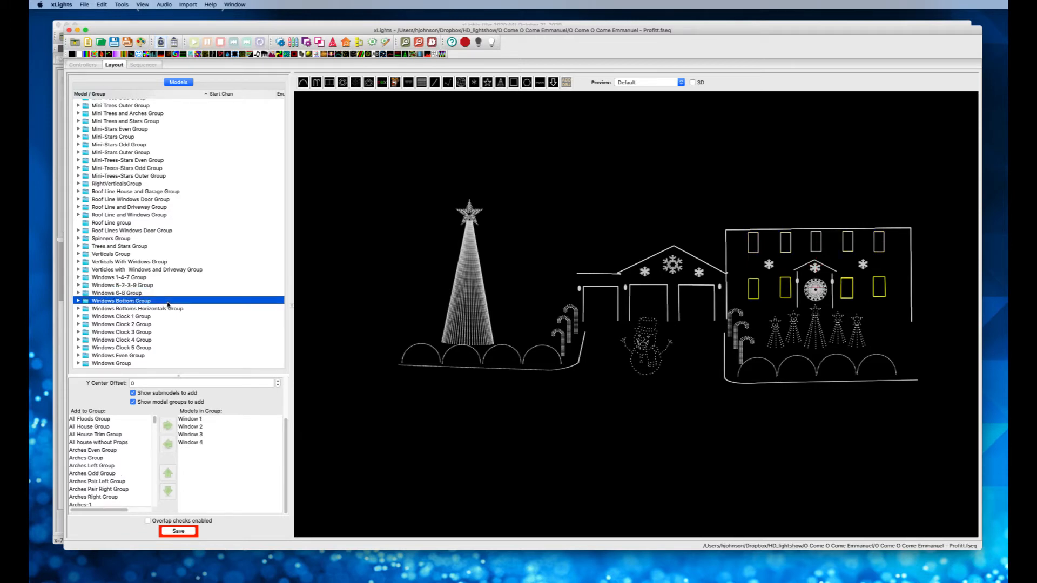
pyautogui.click(163, 310)
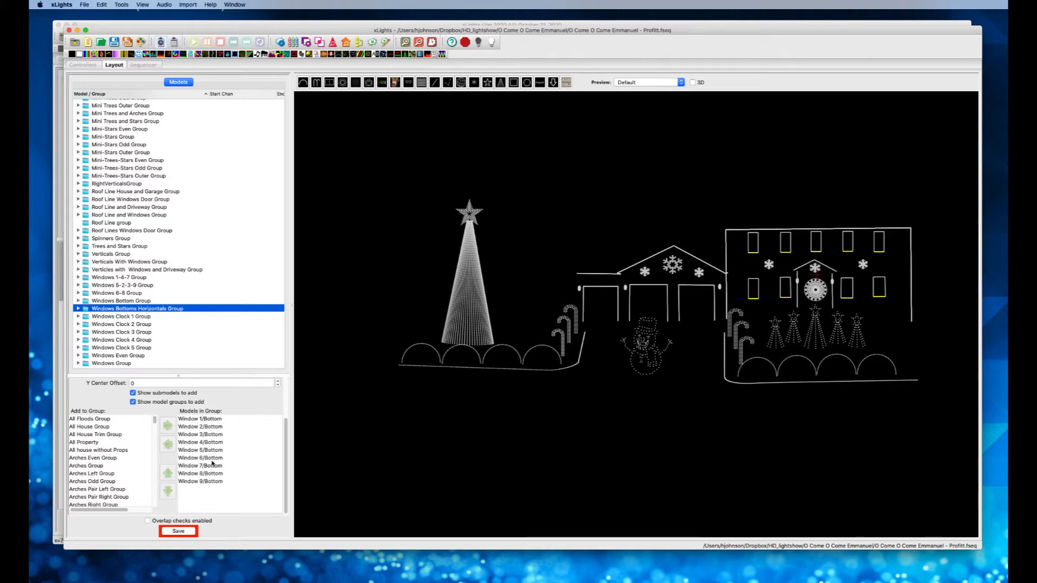
# Step: Inspect which windows belong to each of the Windows Clock 1 to Windows Clock 5 groups
pyautogui.click(131, 317)
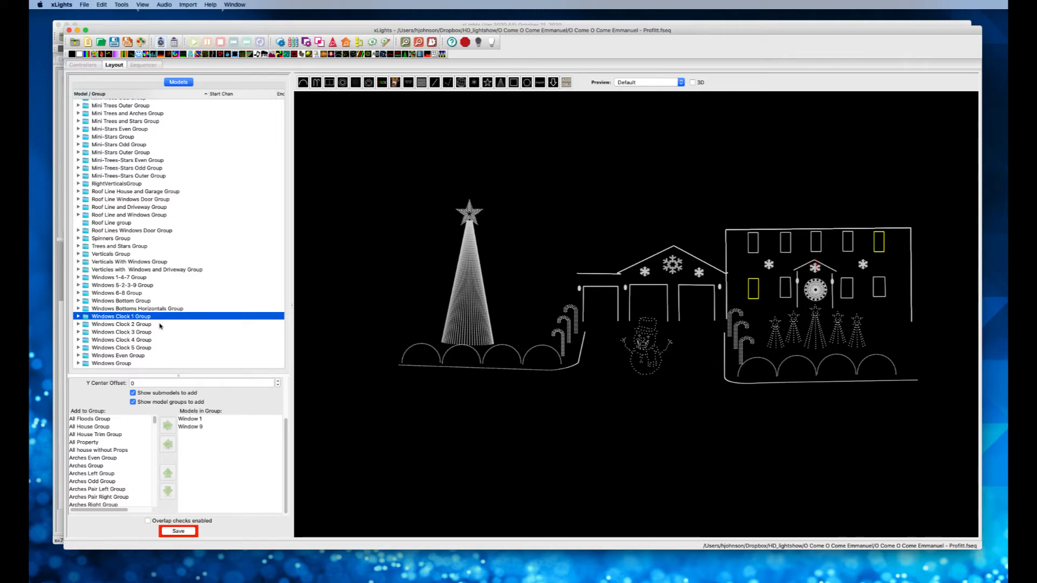
pyautogui.press('Down')
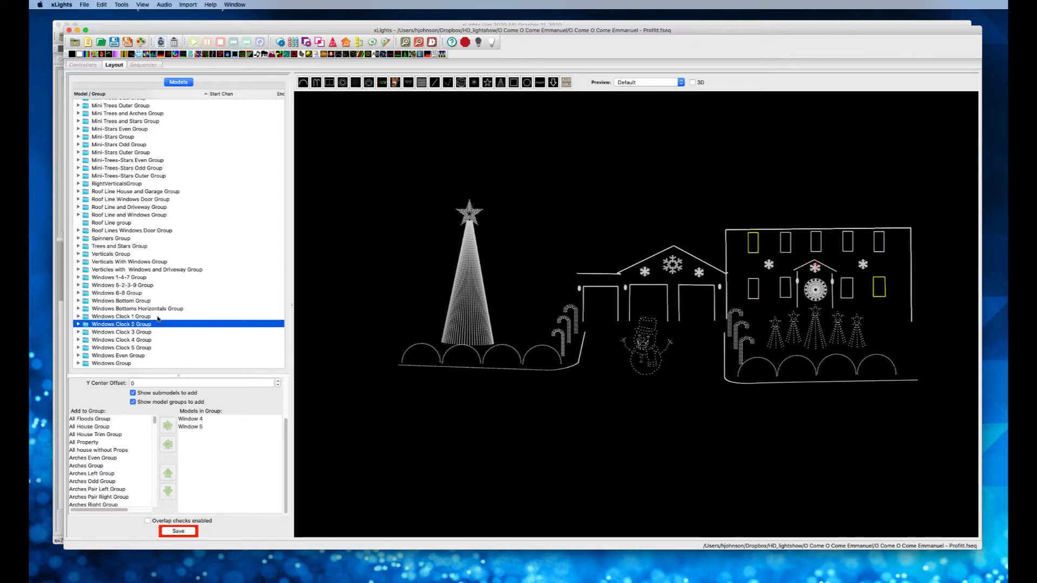
pyautogui.press('Down')
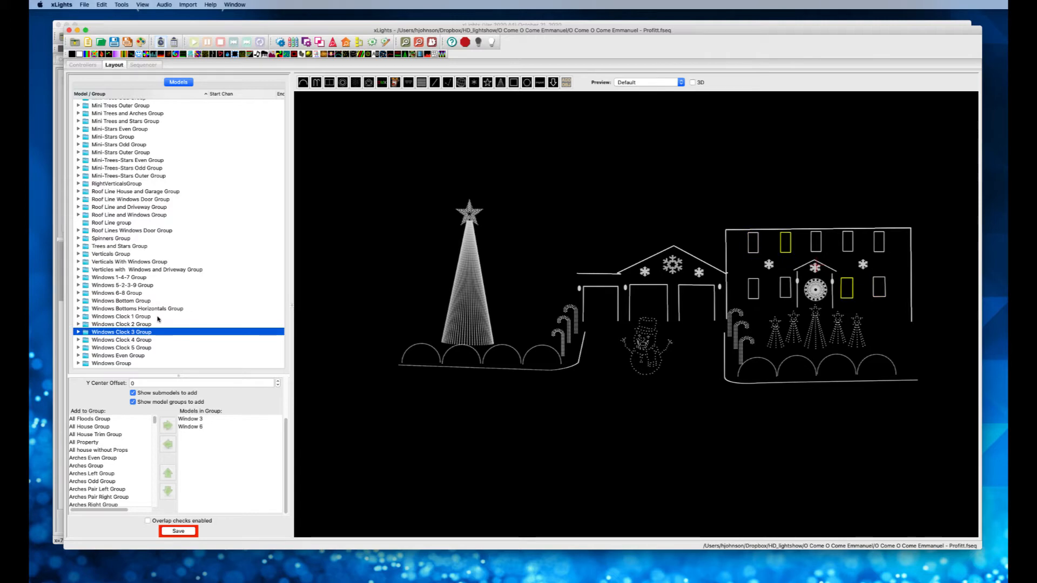
pyautogui.press('Down')
pyautogui.press('Down')
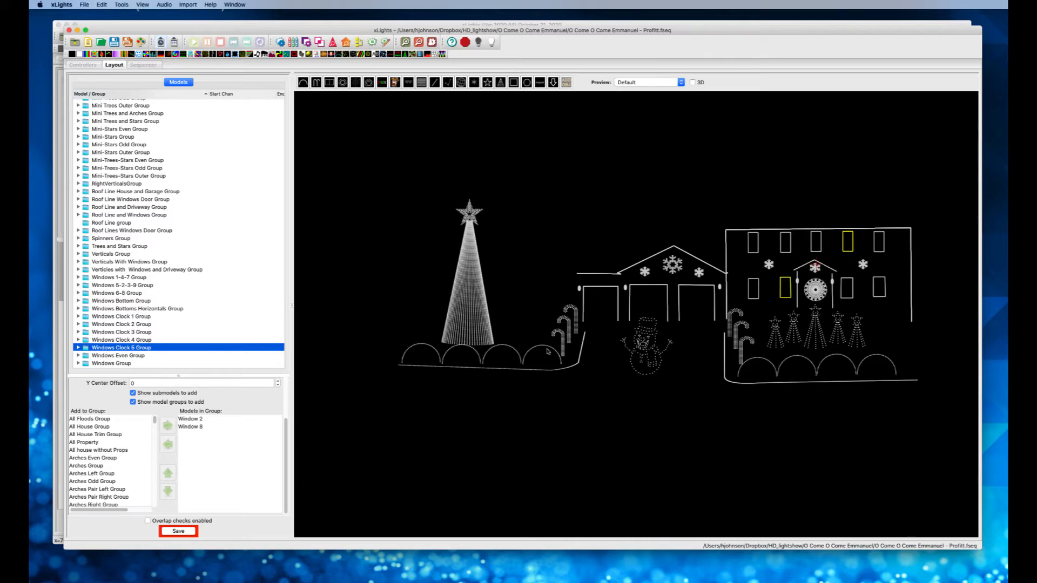
# Step: Inspect the members of the Windows Even, Windows, Windows Horizontals, Left Verticals, Odd and Right Verticals groups
pyautogui.click(177, 356)
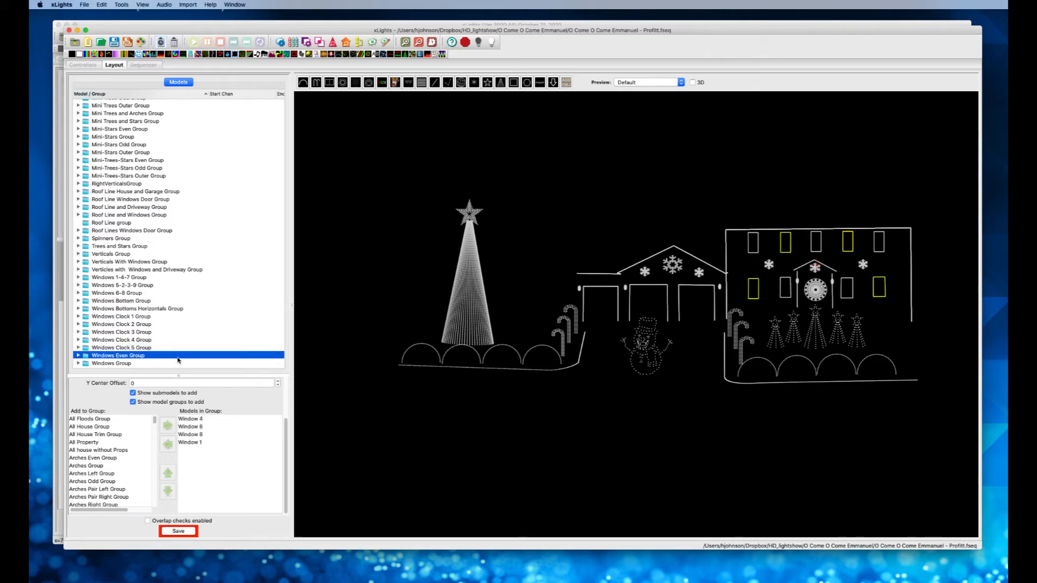
pyautogui.click(186, 363)
pyautogui.scroll(-3, 189, 351)
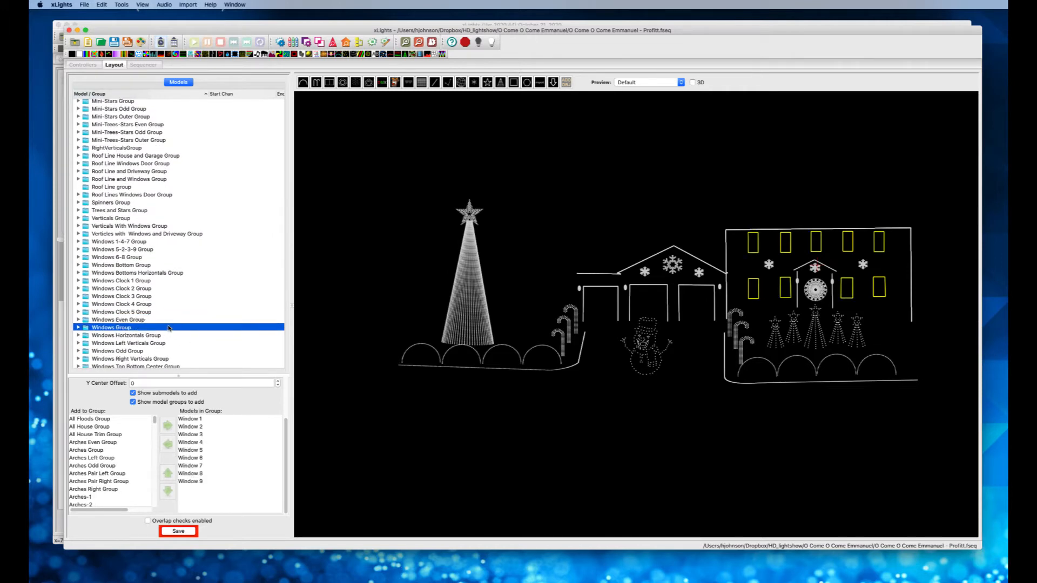
pyautogui.scroll(-3, 170, 318)
pyautogui.click(173, 310)
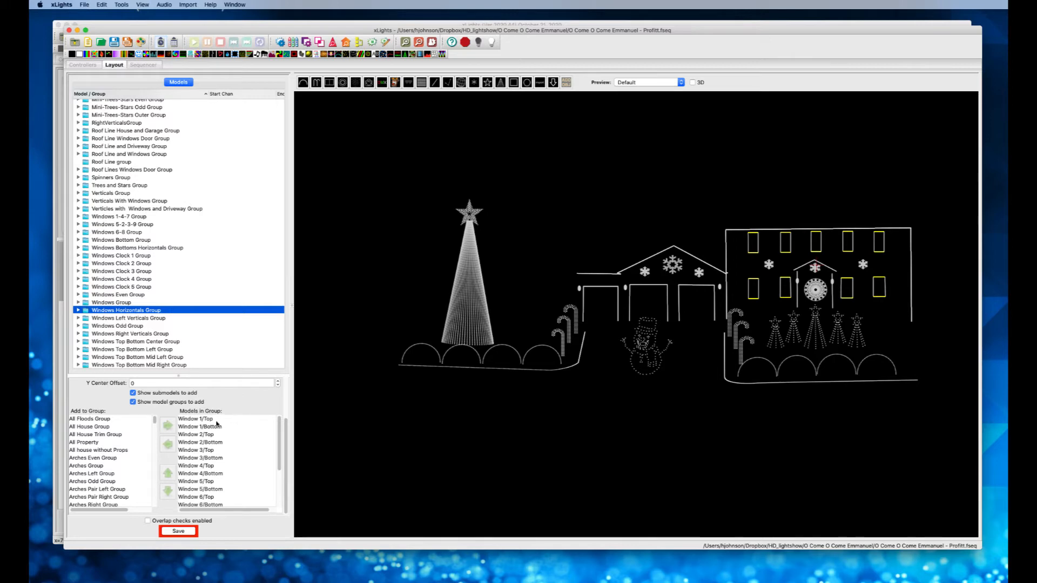
pyautogui.click(168, 320)
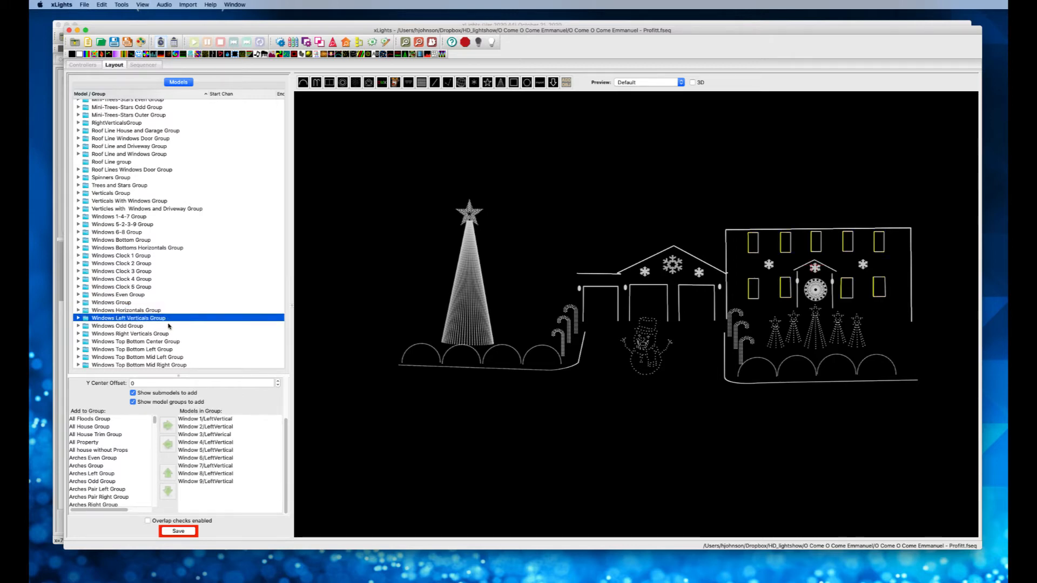
pyautogui.click(169, 326)
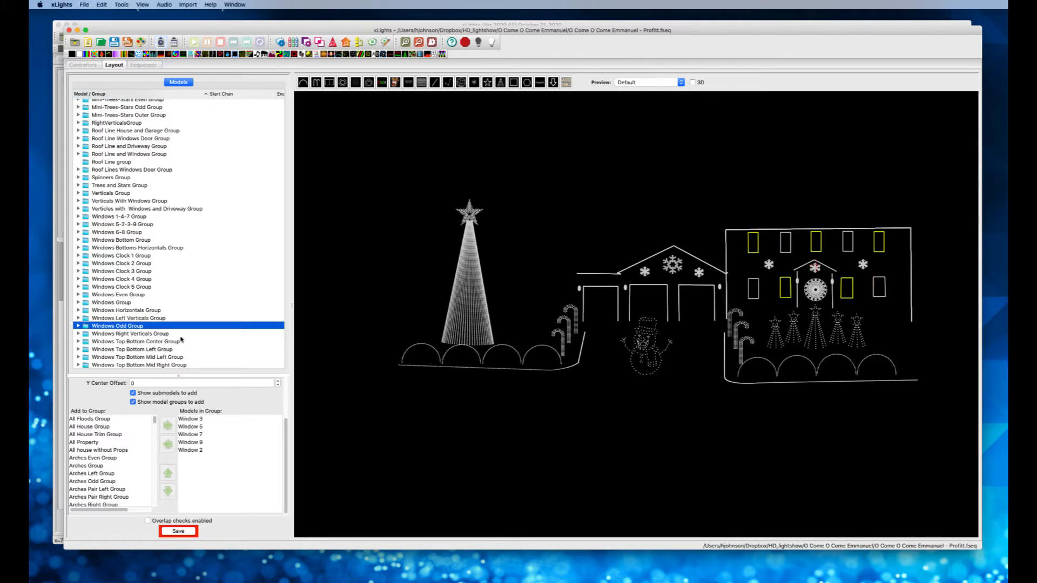
pyautogui.click(182, 335)
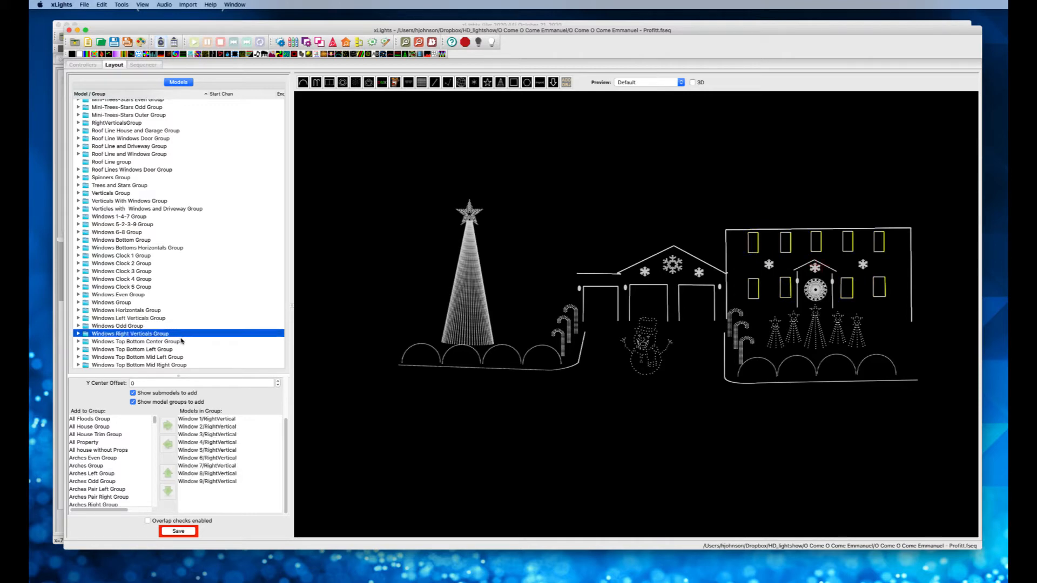
# Step: Inspect which models belong to the Windows Top Bottom Center, Left, Mid Left, Mid Right and Right groups
pyautogui.click(177, 344)
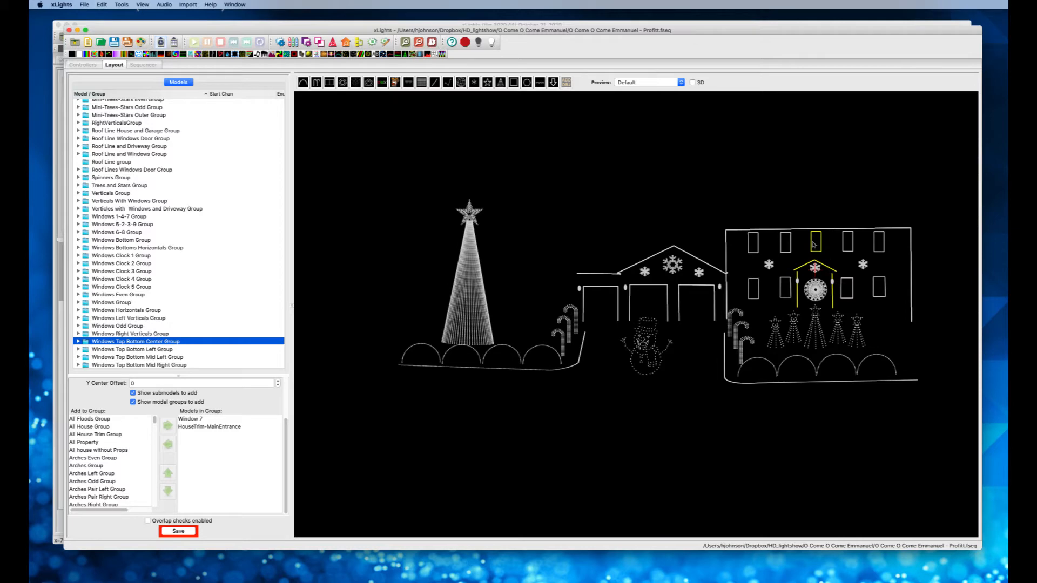
pyautogui.scroll(-3, 168, 325)
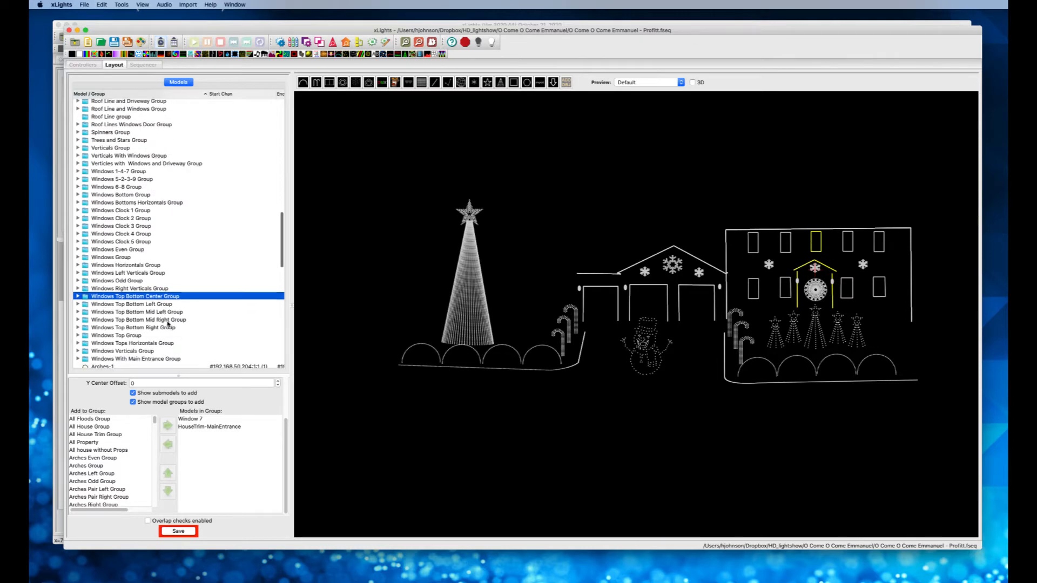
pyautogui.click(164, 301)
pyautogui.hscroll(-1, 164, 304)
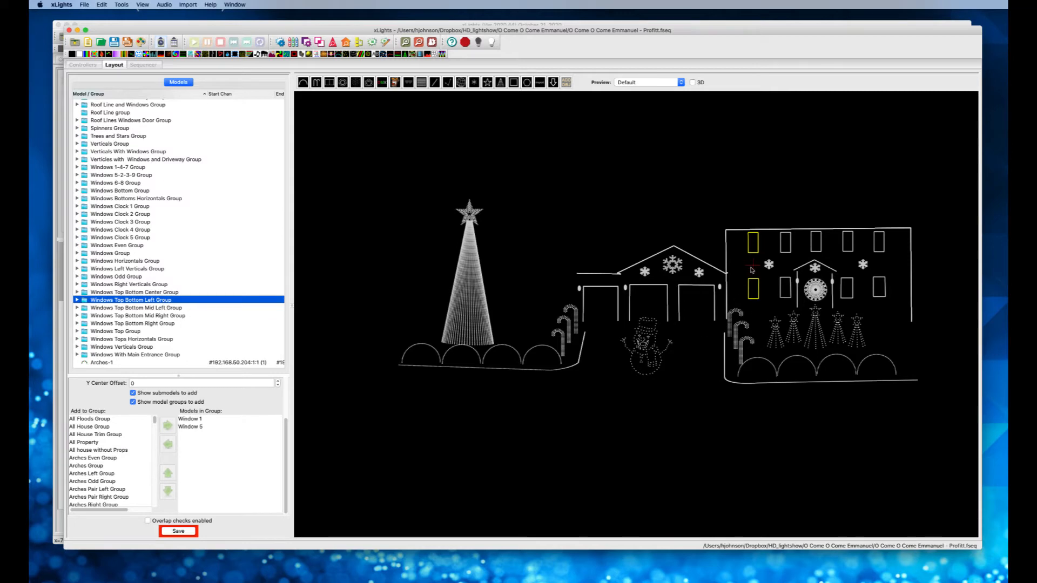
pyautogui.click(171, 309)
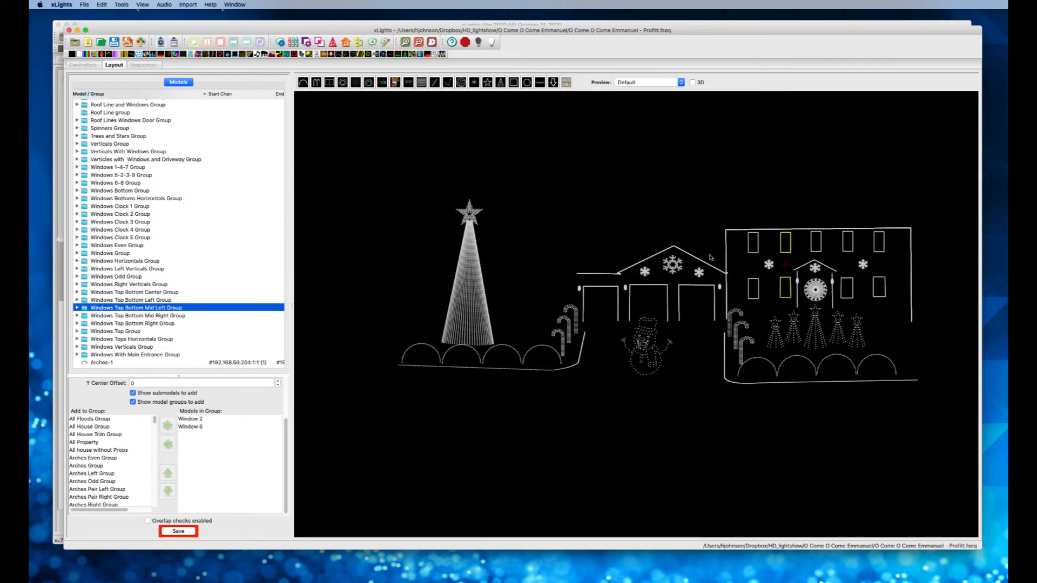
pyautogui.click(173, 317)
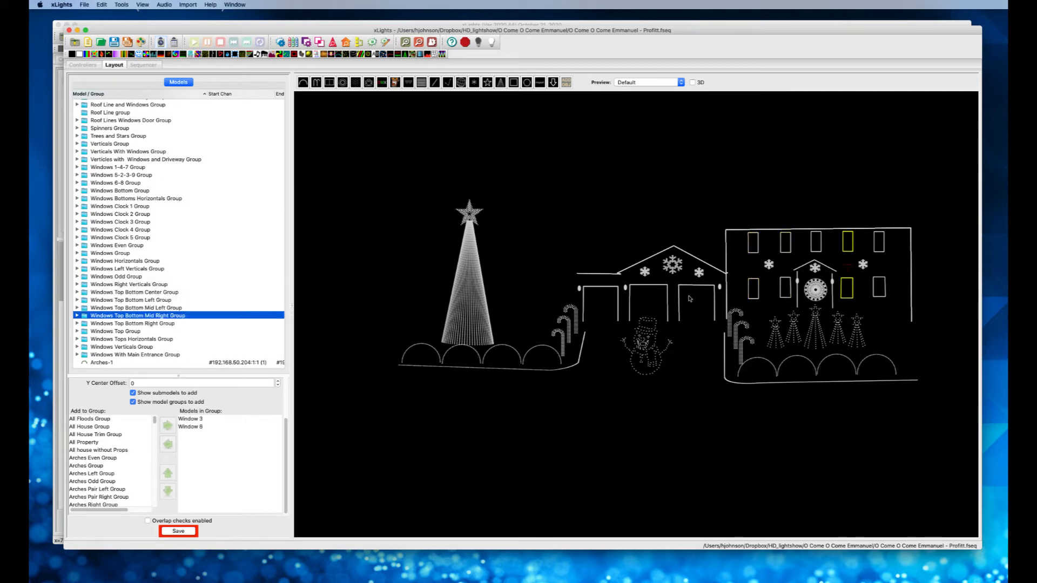
pyautogui.click(178, 324)
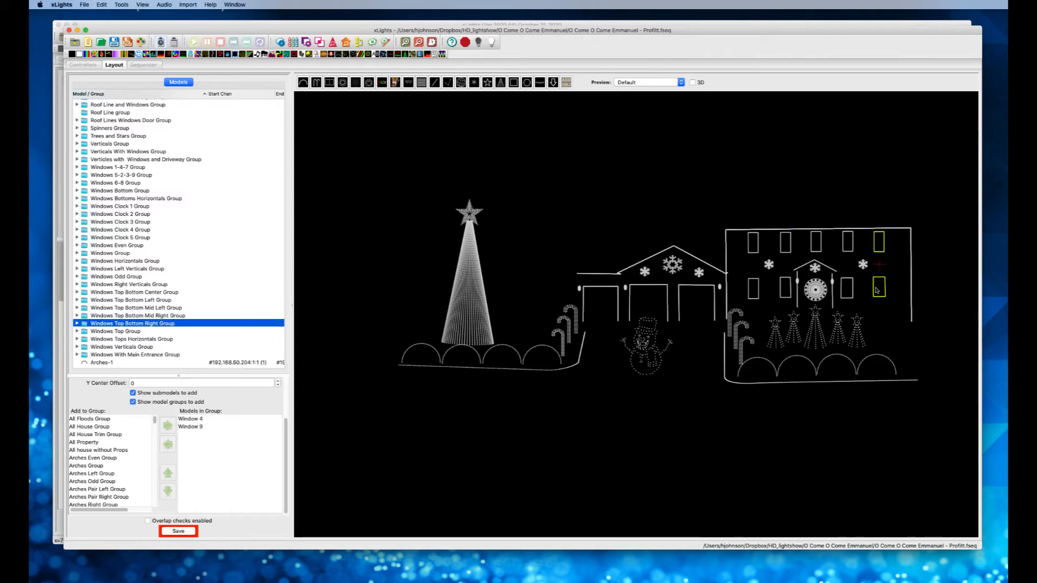
# Step: Inspect the members of the Windows Top, Windows Tops Horizontals, Windows Verticals and Windows With Main Entrance groups
pyautogui.click(121, 332)
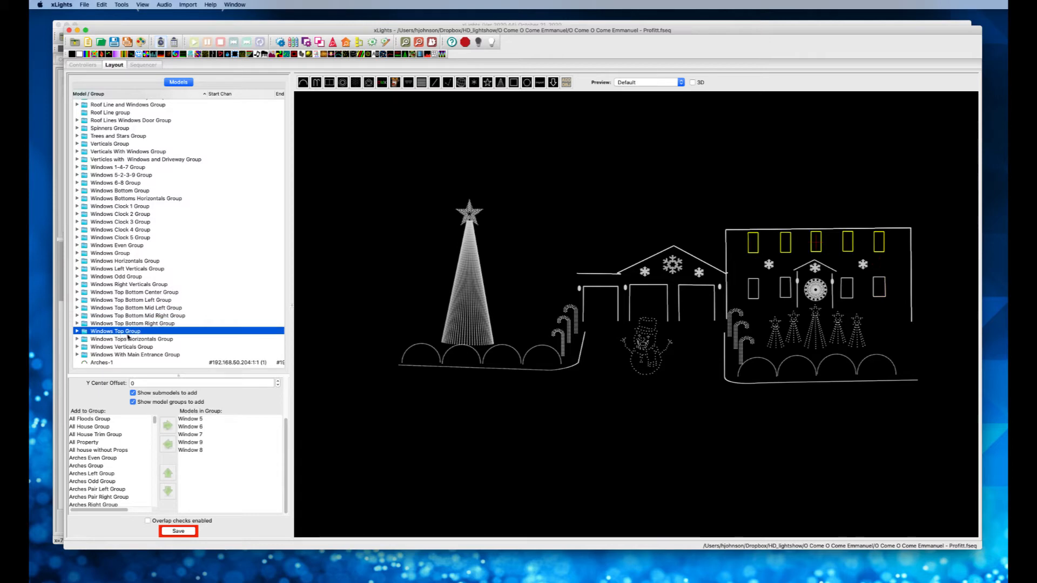
pyautogui.click(166, 340)
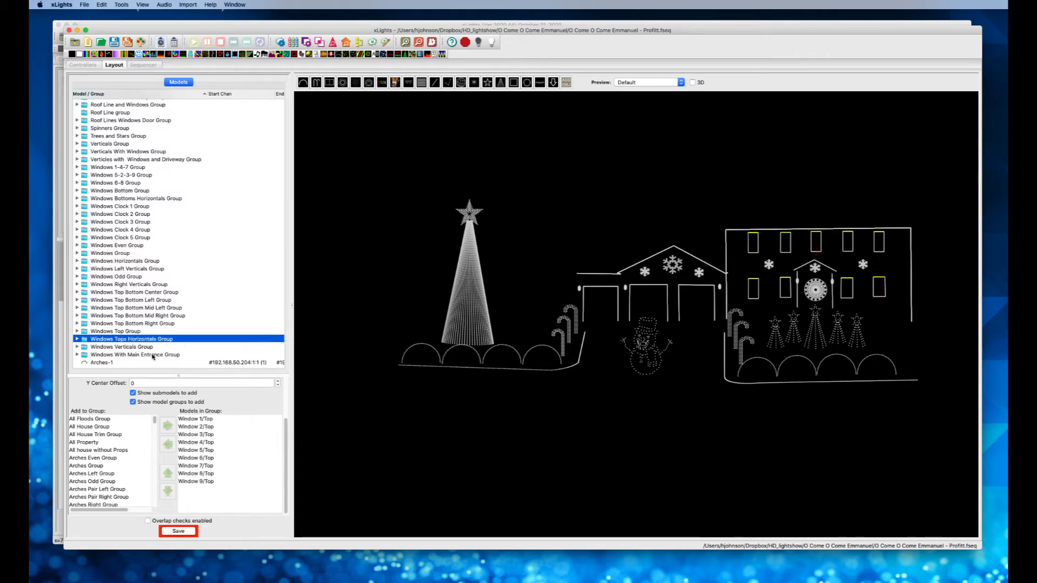
pyautogui.click(146, 349)
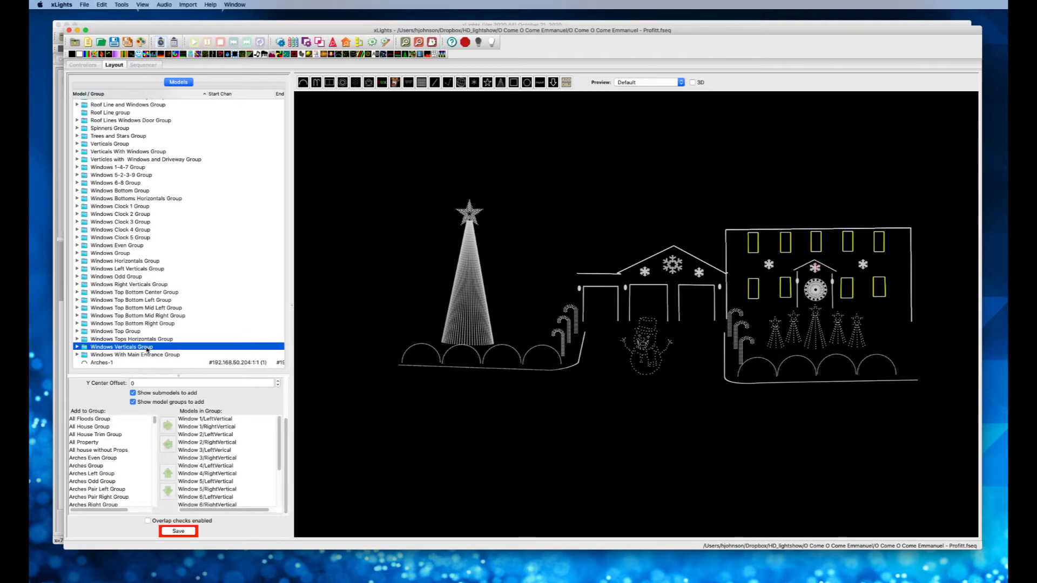
pyautogui.scroll(-1, 148, 349)
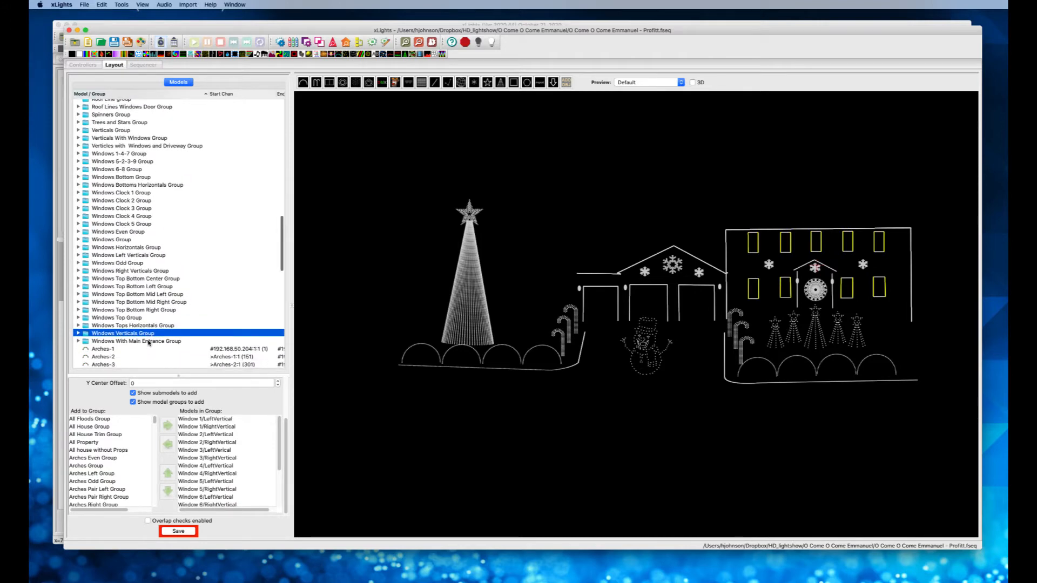
pyautogui.click(148, 341)
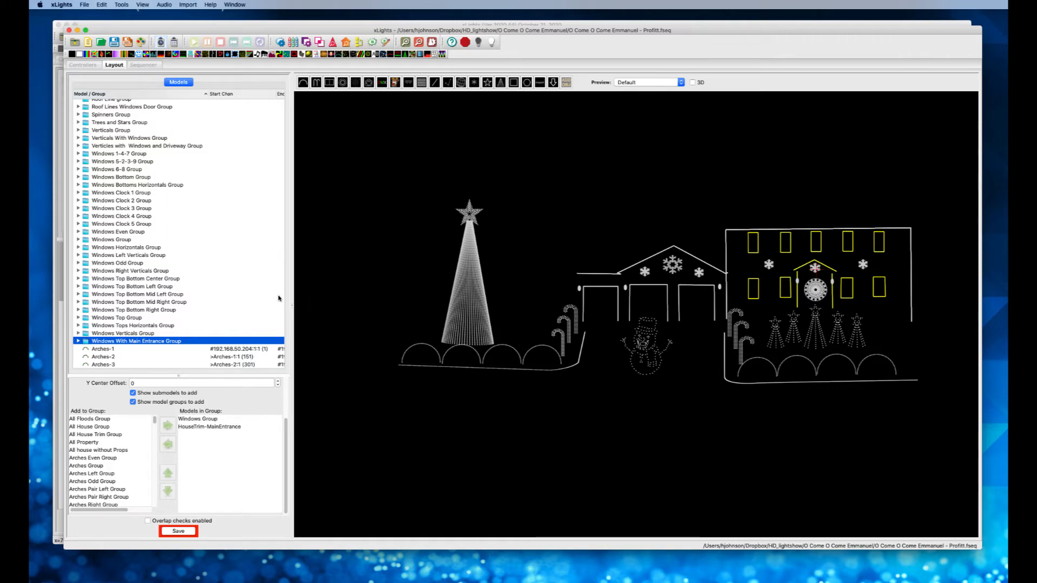
pyautogui.scroll(-1, 244, 294)
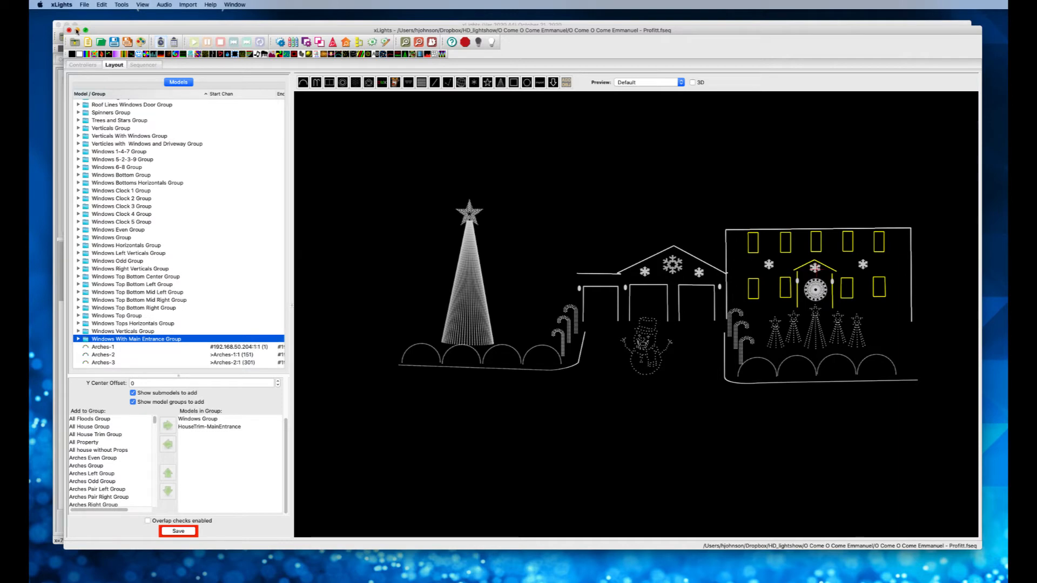
# Step: Minimize the sequence's xLights window and examine the layout of the Sample House Without Groups in the other xLights window
pyautogui.click(77, 30)
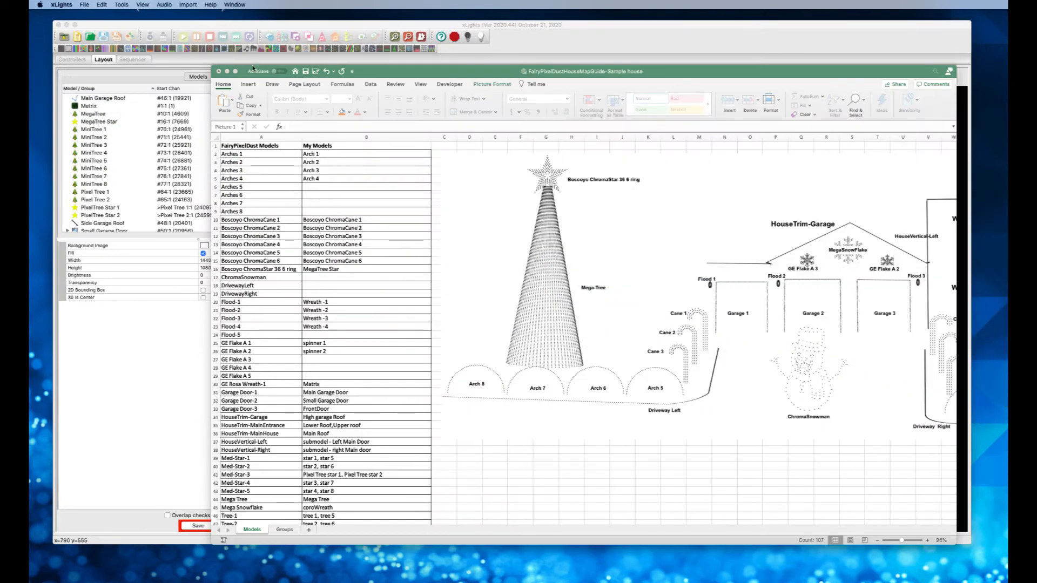
pyautogui.moveTo(497, 77); pyautogui.dragTo(464, 71)
pyautogui.click(197, 30)
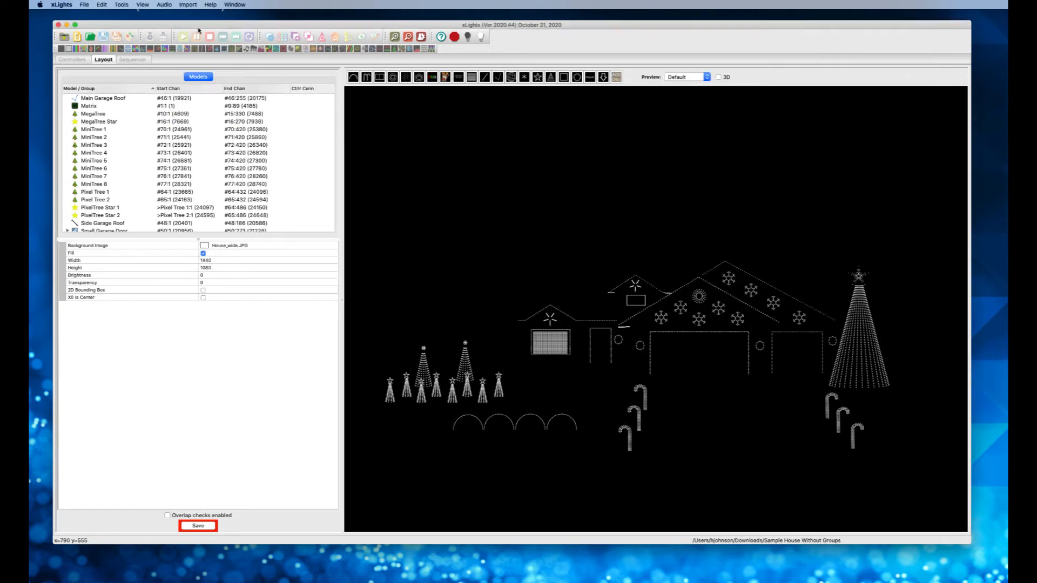
pyautogui.hscroll(-3, 530, 253)
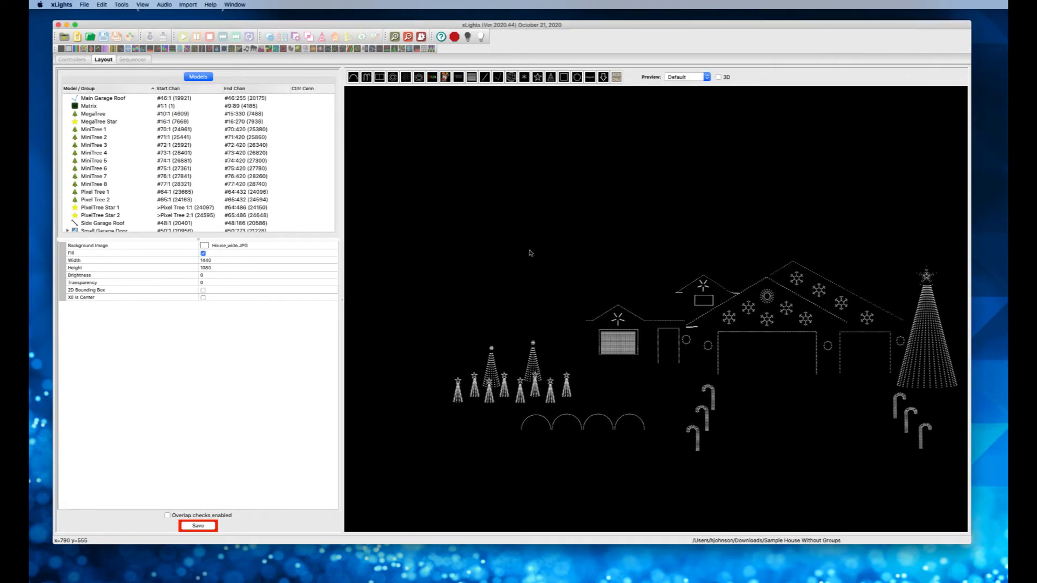
pyautogui.hscroll(3, 530, 253)
pyautogui.scroll(-2, 530, 253)
pyautogui.scroll(-1, 530, 252)
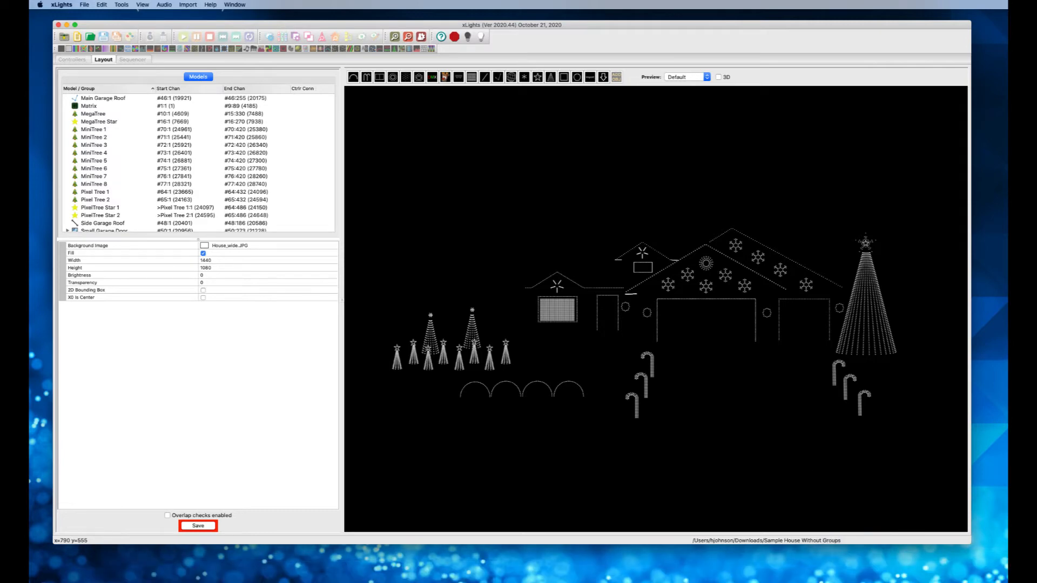
# Step: Switch to the FairyPixelDustHouseMapGuide-Sample house workbook in Excel and examine the labelled house diagram on the Models sheet
pyautogui.click(681, 574)
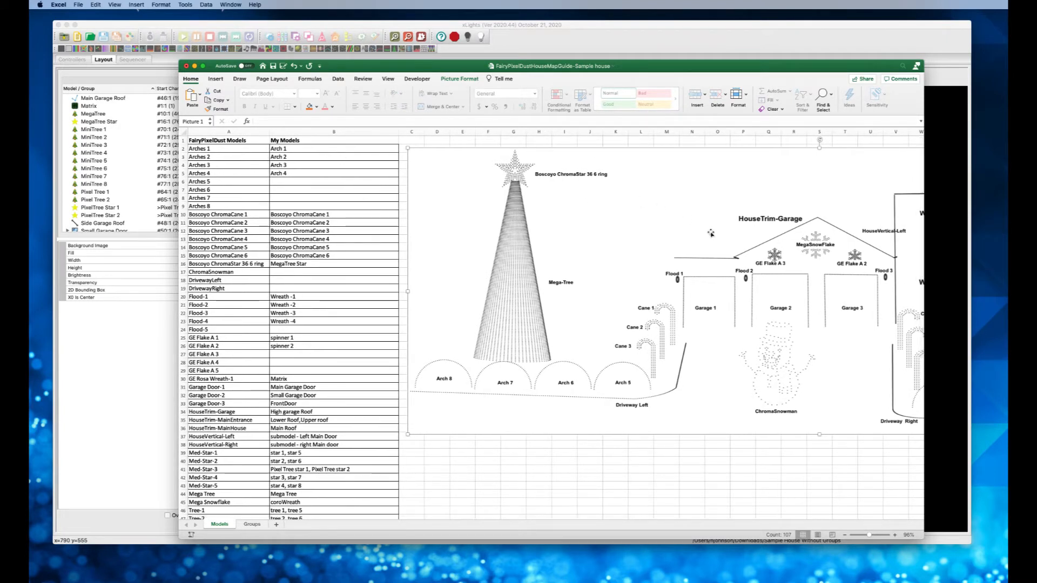
pyautogui.hscroll(7, 666, 264)
pyautogui.scroll(-1, 666, 264)
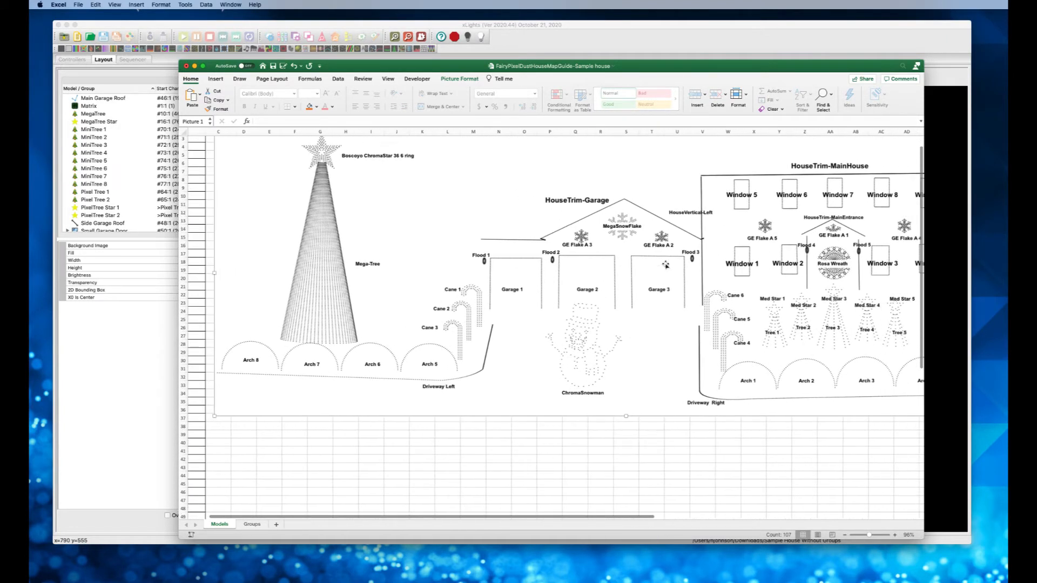
pyautogui.hscroll(8, 666, 265)
pyautogui.hscroll(-4, 666, 265)
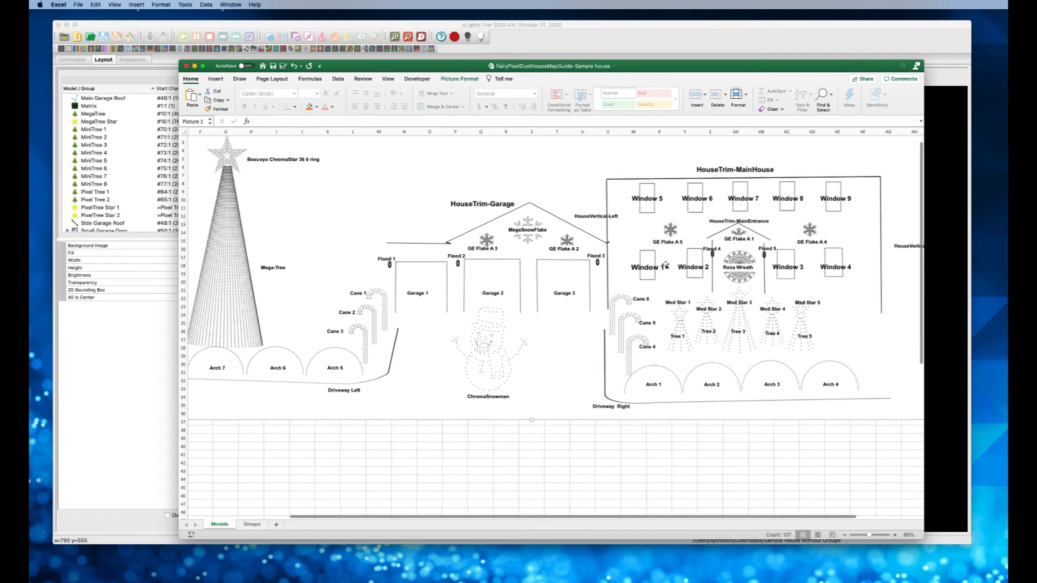
pyautogui.scroll(2, 666, 265)
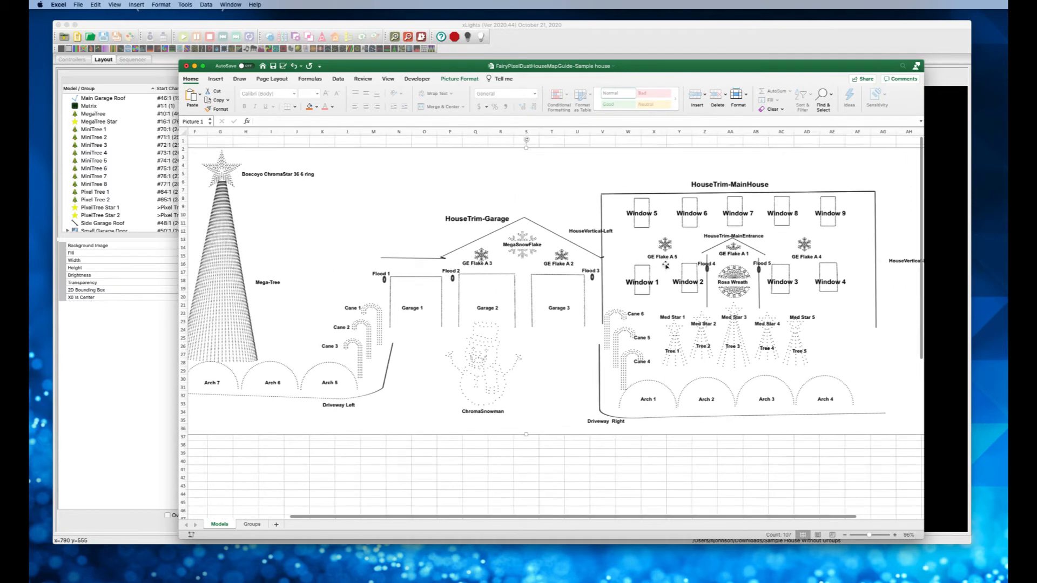
pyautogui.hscroll(-6, 666, 264)
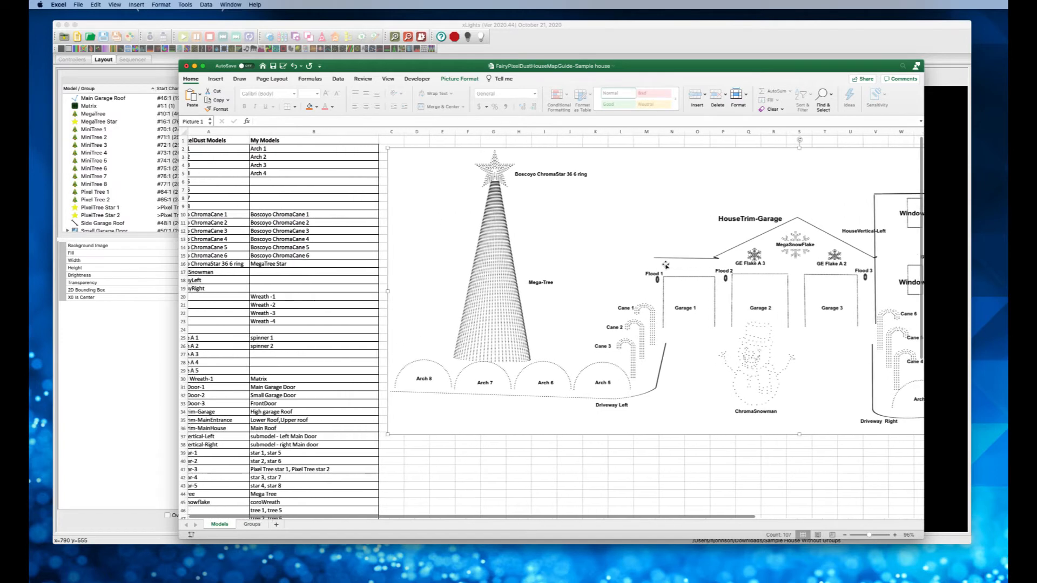
pyautogui.hscroll(-1, 666, 264)
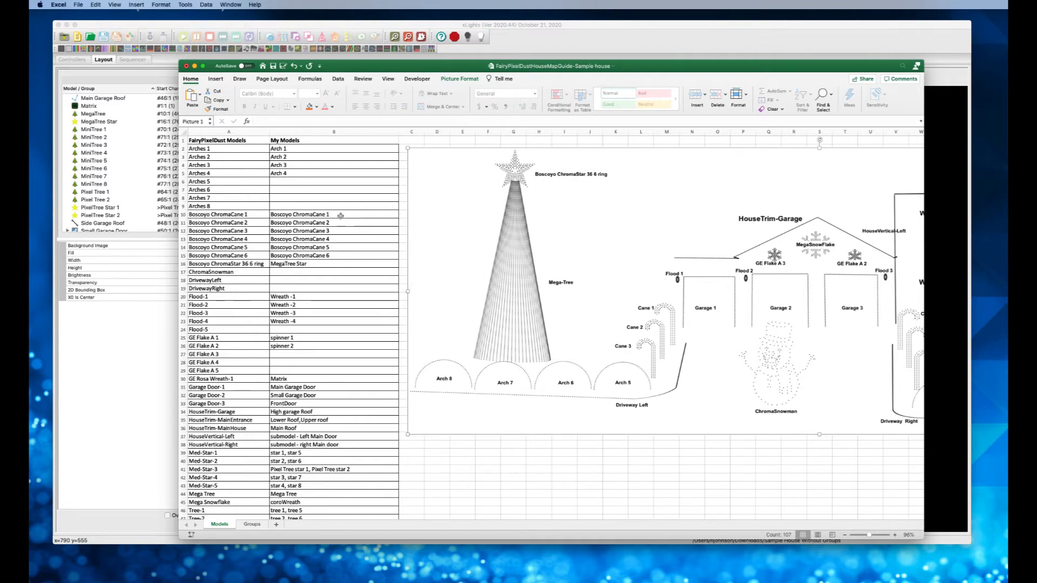
# Step: Review the FairyPixelDust Models to My Models mapping, including the flood and GE Flake rows, discarding any accidental cell move
pyautogui.scroll(-4, 340, 221)
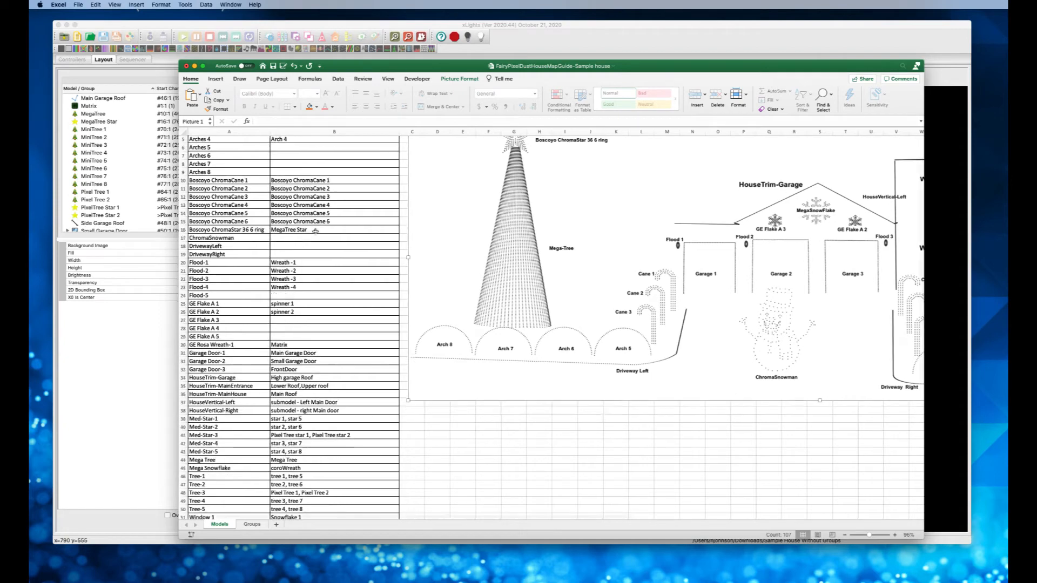
pyautogui.scroll(1, 324, 235)
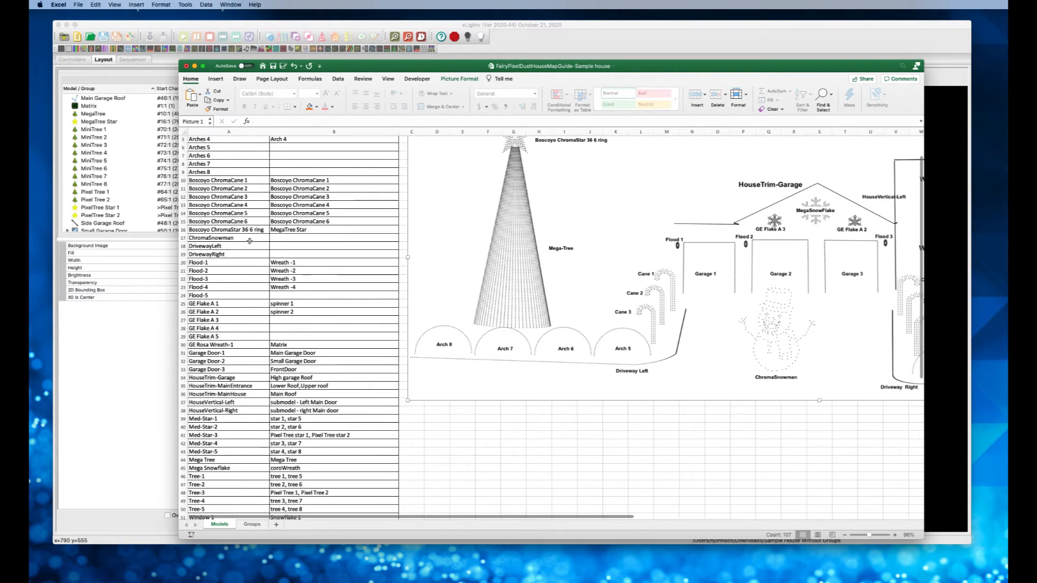
pyautogui.scroll(-3, 325, 268)
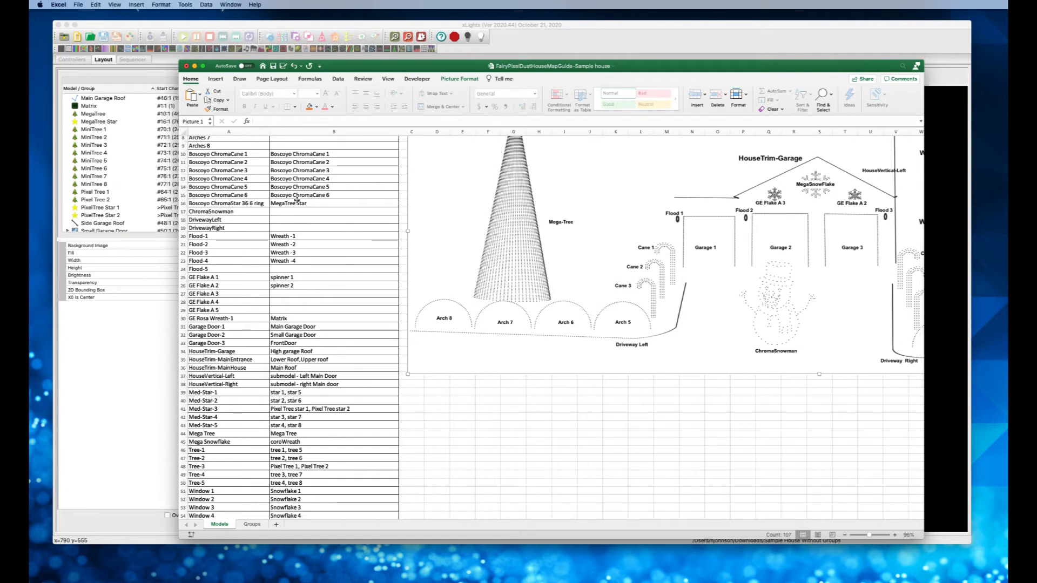
pyautogui.click(312, 236)
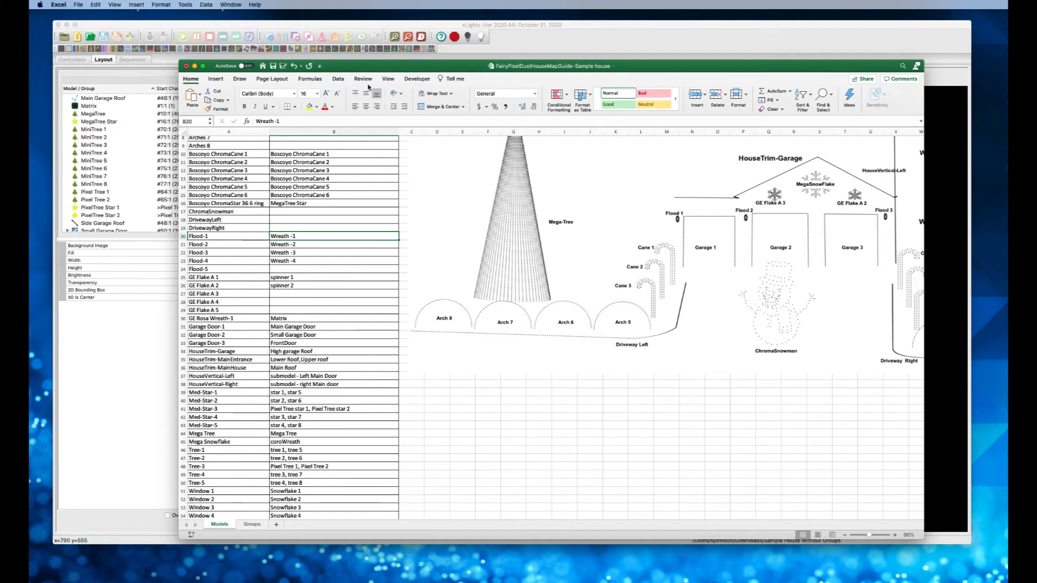
pyautogui.click(337, 279)
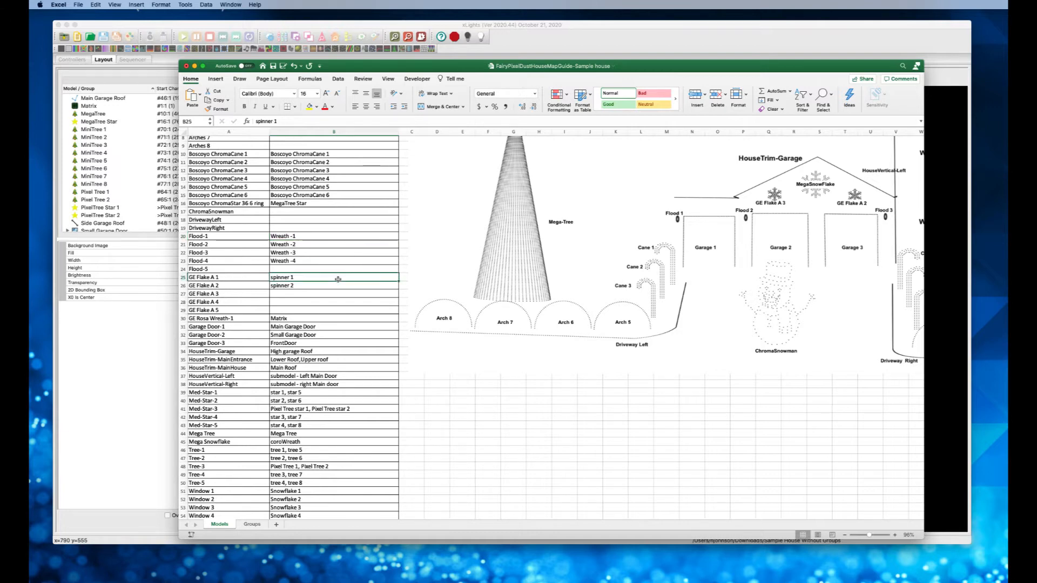
pyautogui.moveTo(338, 281); pyautogui.dragTo(341, 289)
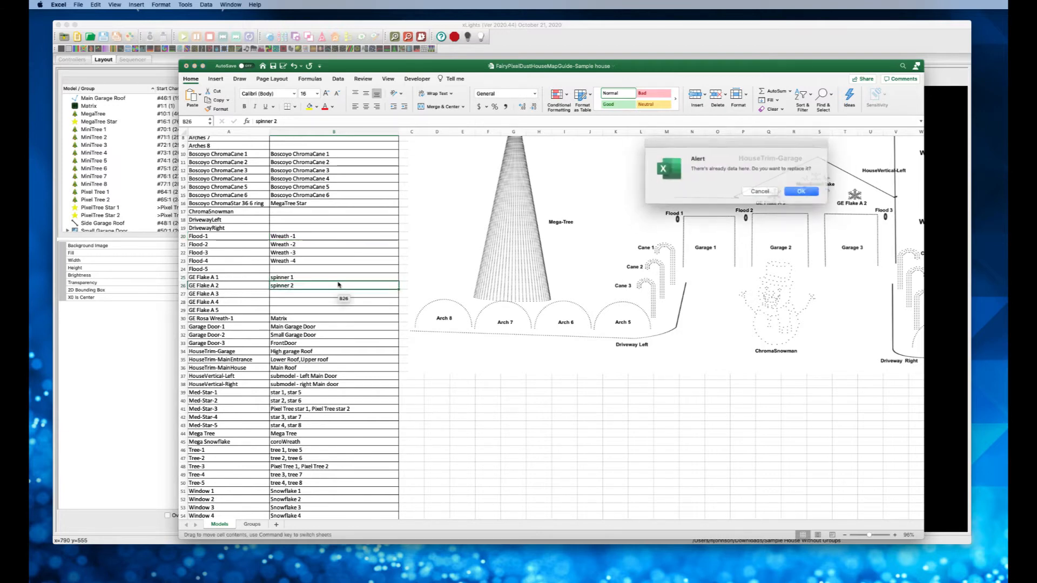
pyautogui.click(757, 190)
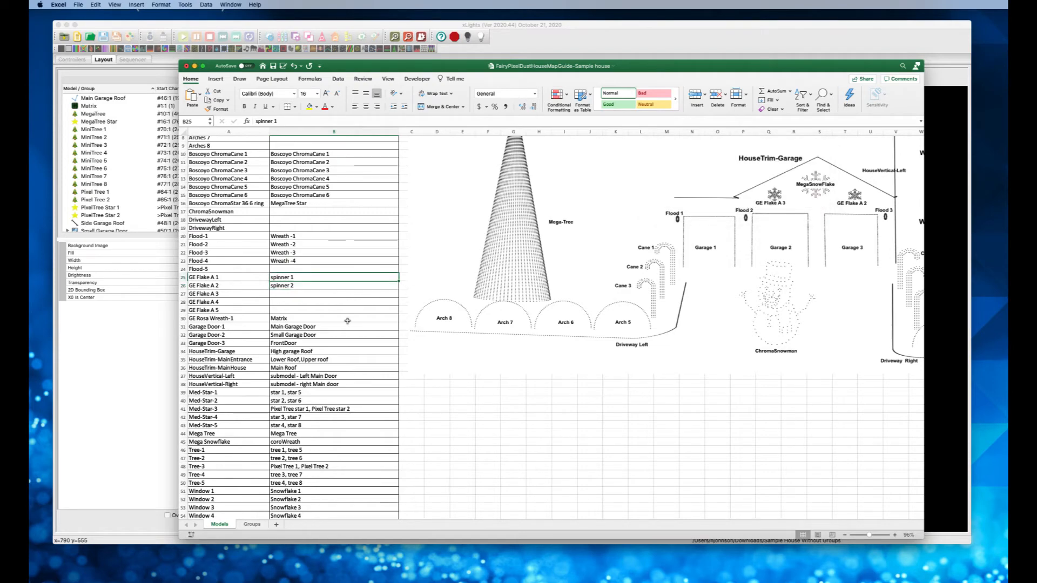
# Step: Review the rest of the model mapping on the Models sheet, from the garage door rows through Window 9
pyautogui.scroll(-3, 346, 322)
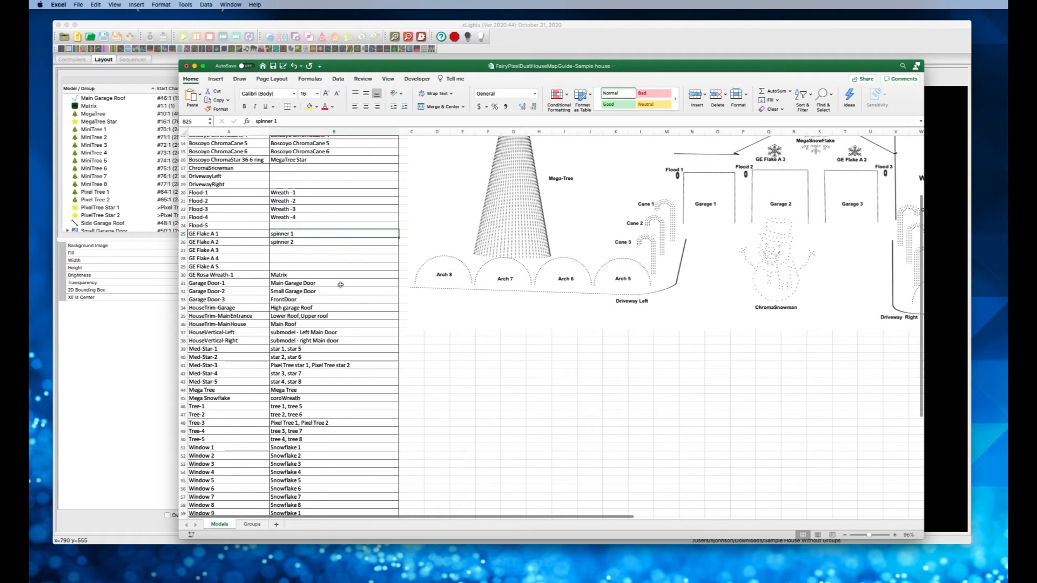
pyautogui.click(346, 284)
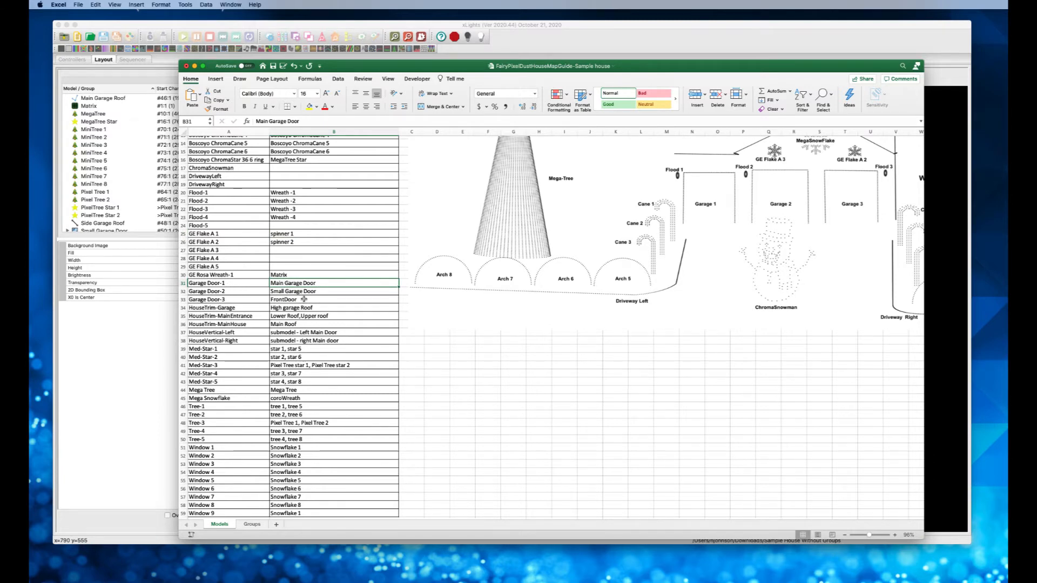
pyautogui.scroll(-3, 234, 295)
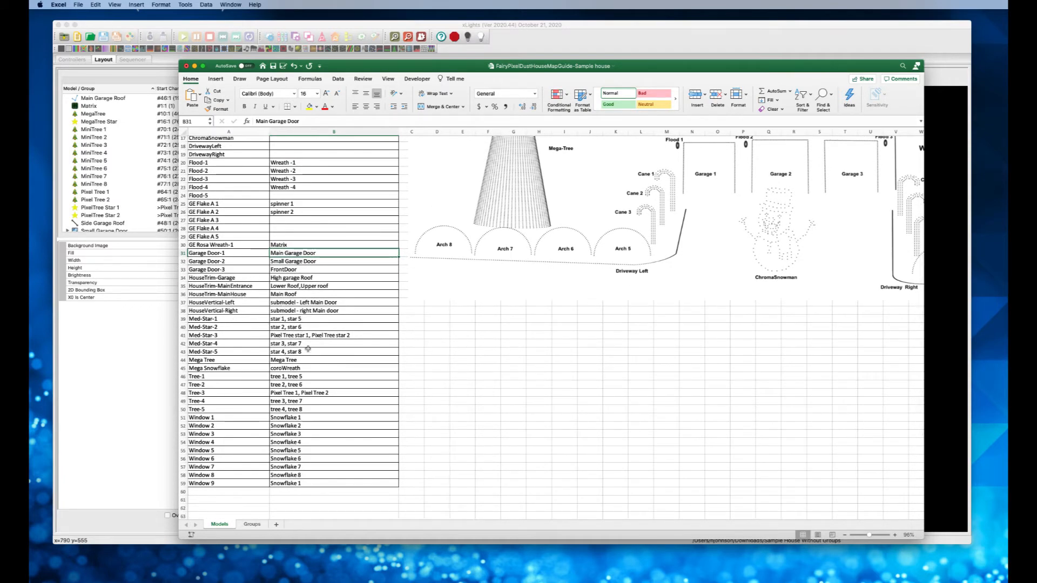
pyautogui.scroll(-1, 333, 379)
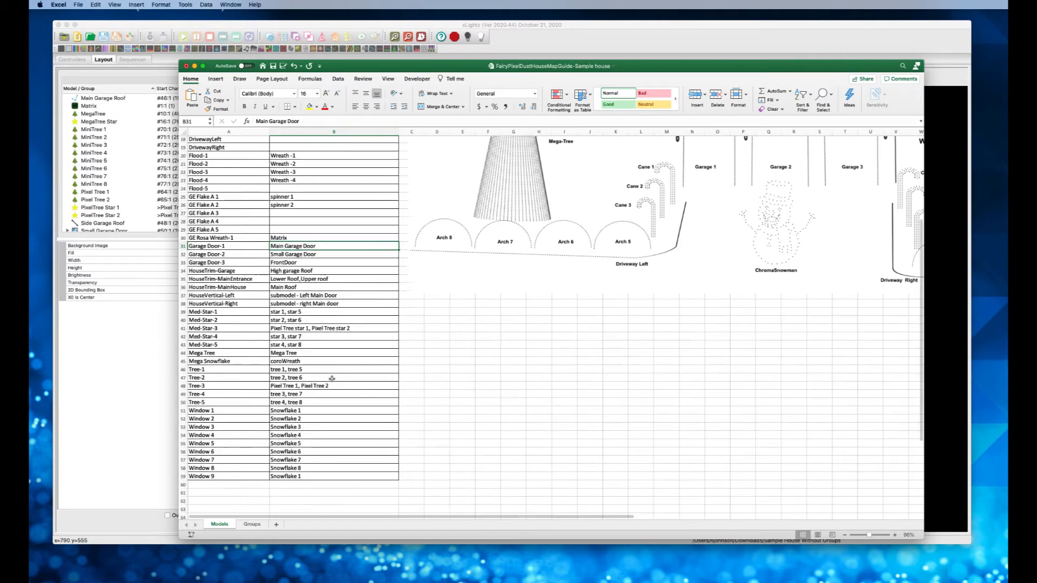
pyautogui.scroll(-5, 333, 379)
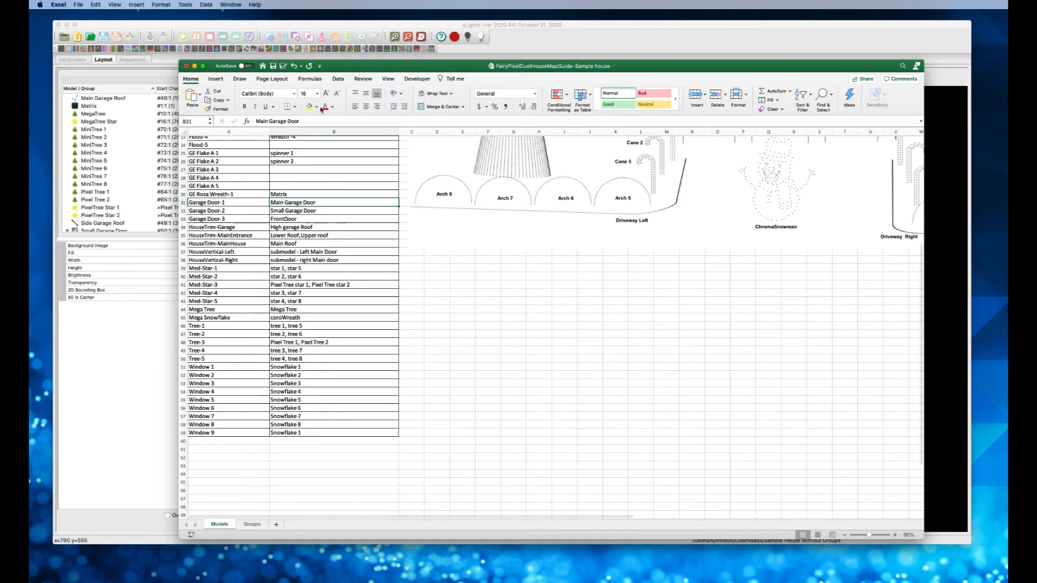
# Step: Compare the workbook's model mapping with the Sample House Without Groups layout, switching between xLights and Excel
pyautogui.click(296, 27)
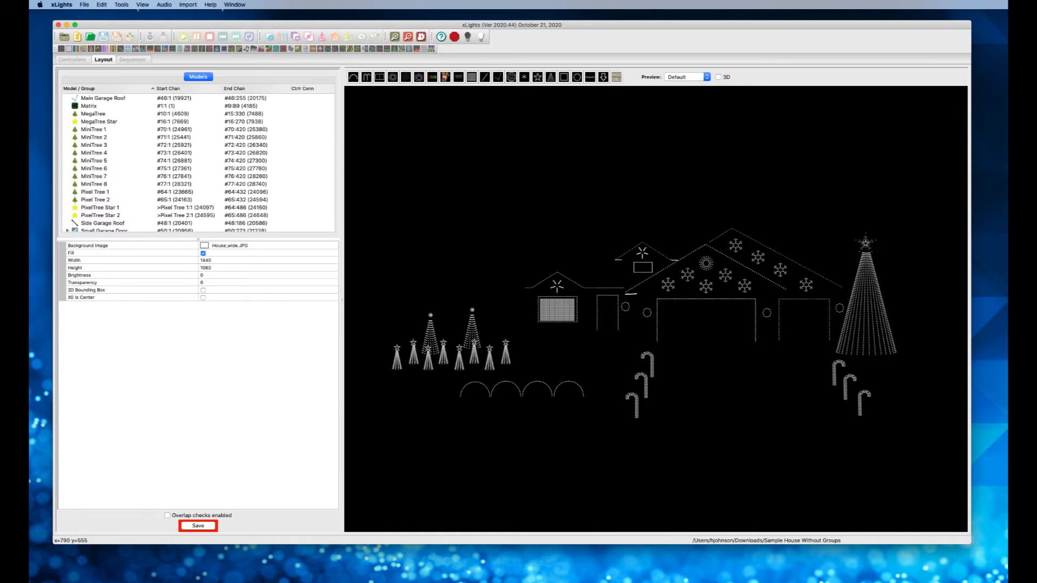
pyautogui.moveTo(691, 576)
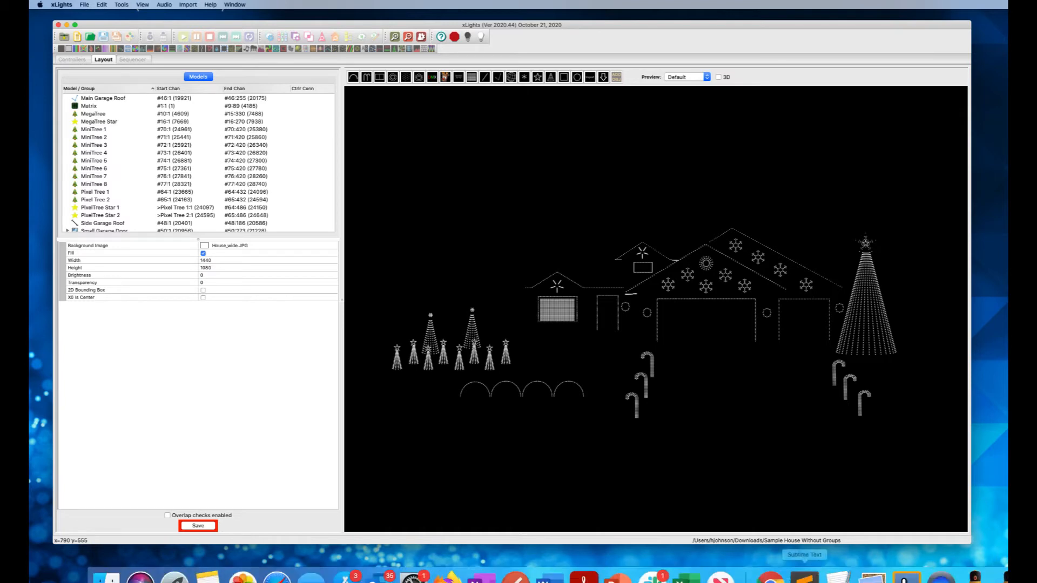
pyautogui.click(691, 576)
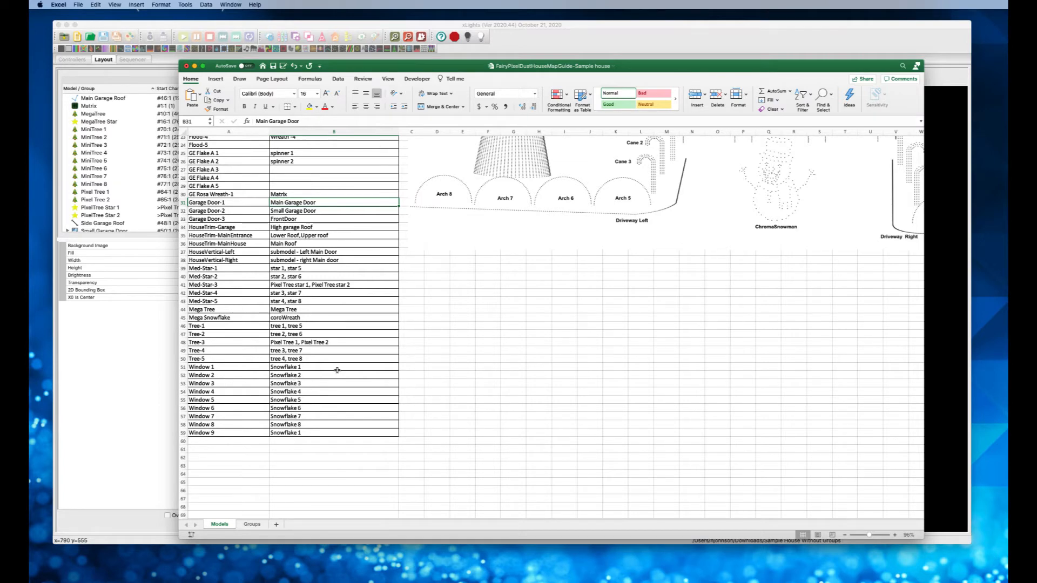
pyautogui.click(175, 404)
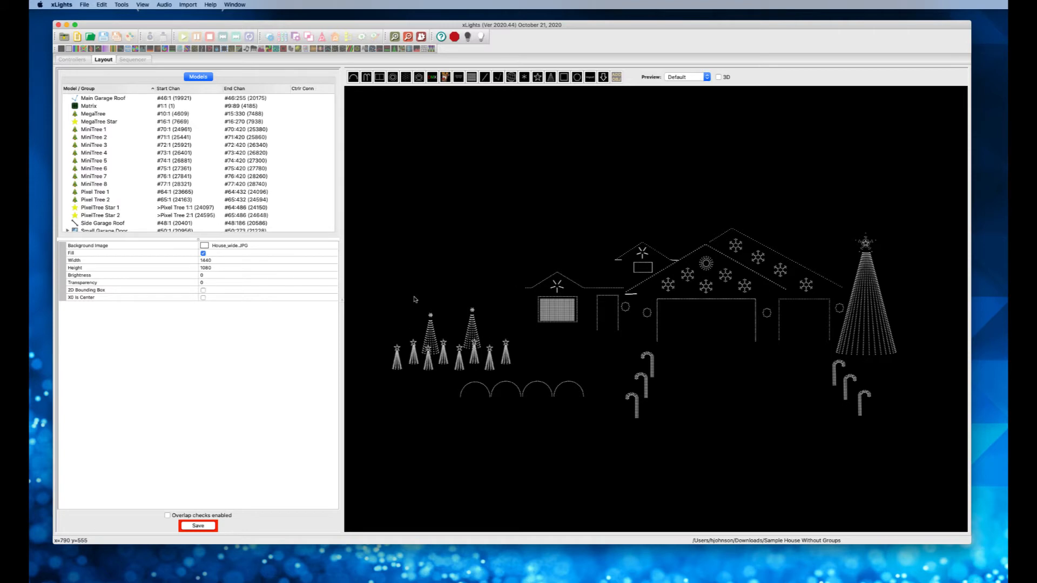
# Step: Switch back to Excel and review the Fairy Pixel Dust Groups list on the Groups sheet
pyautogui.click(685, 572)
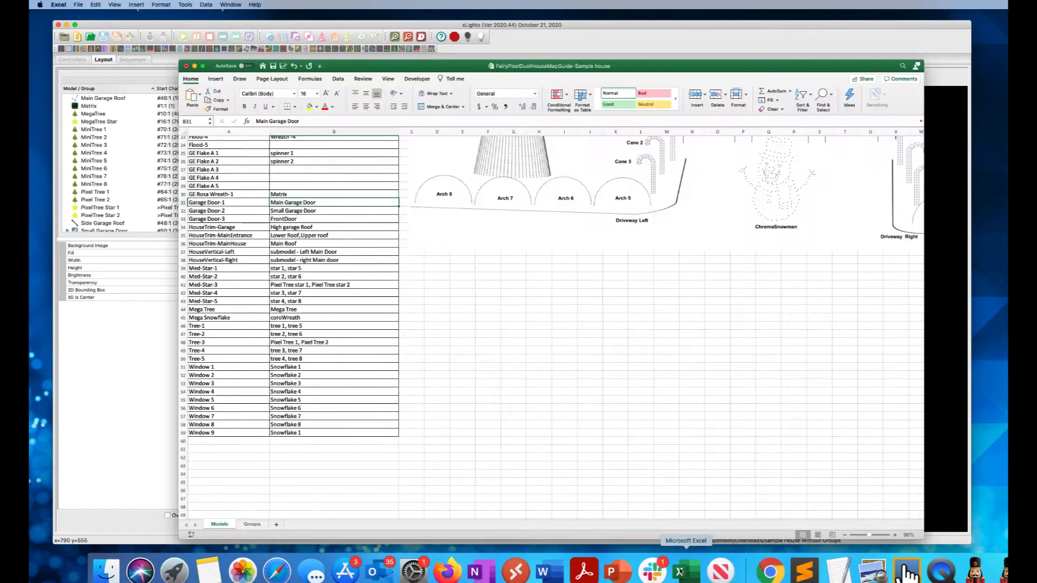
pyautogui.click(251, 524)
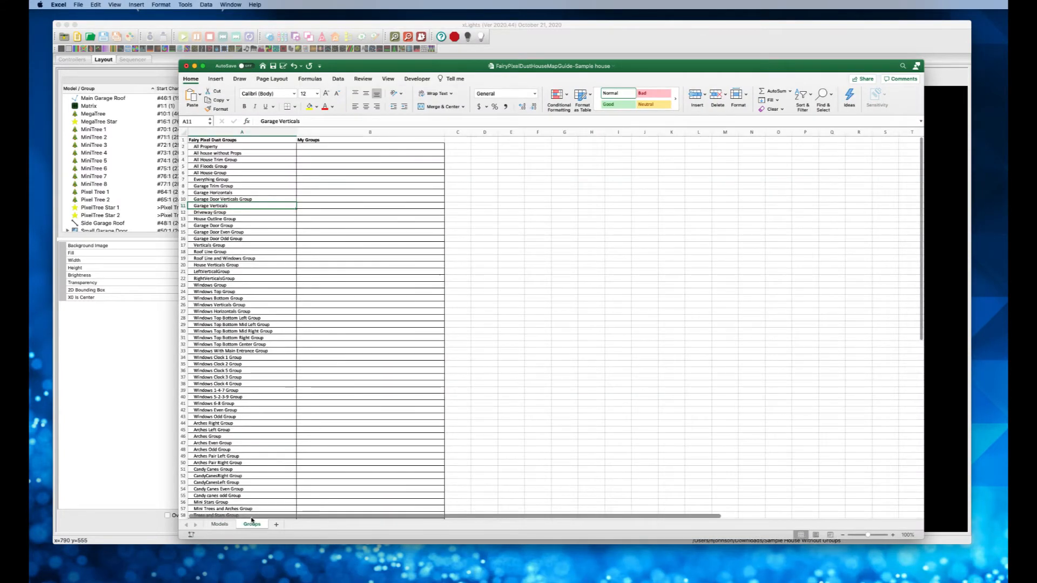
pyautogui.scroll(-8, 243, 232)
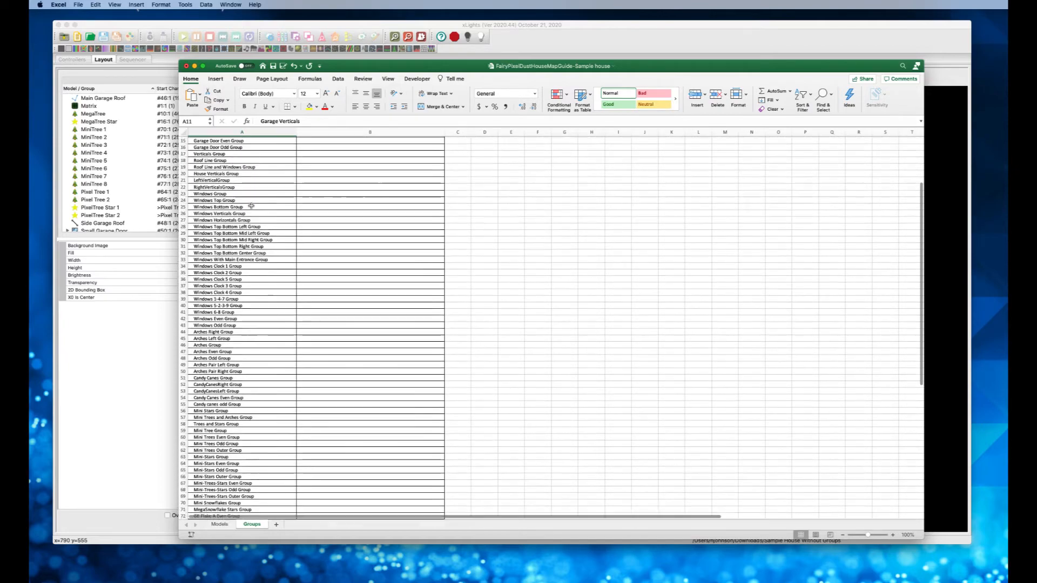
pyautogui.scroll(8, 252, 206)
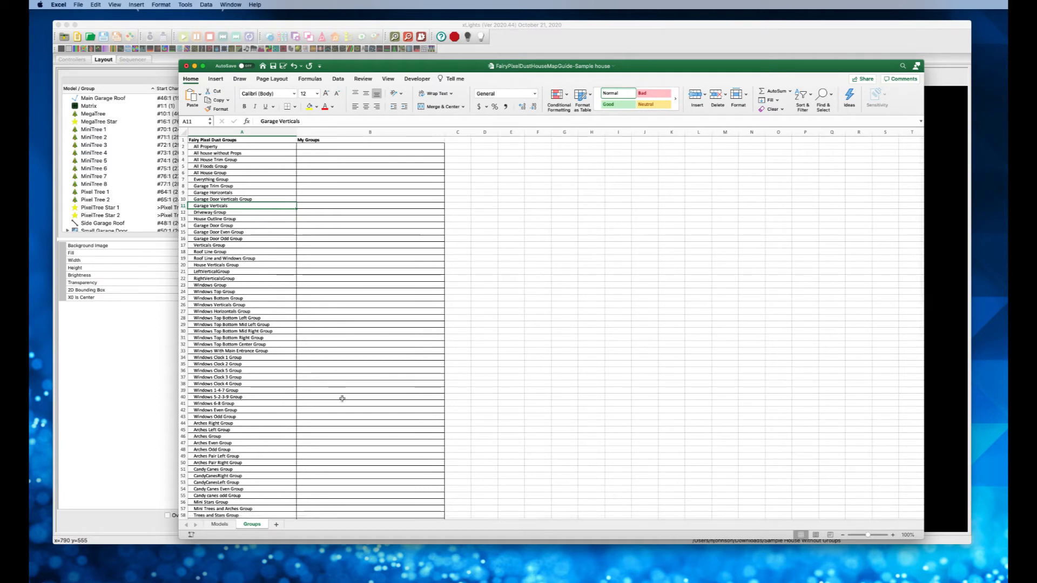
# Step: Switch to xLights and look through the model list of the Sample House Without Groups for existing groups
pyautogui.click(148, 400)
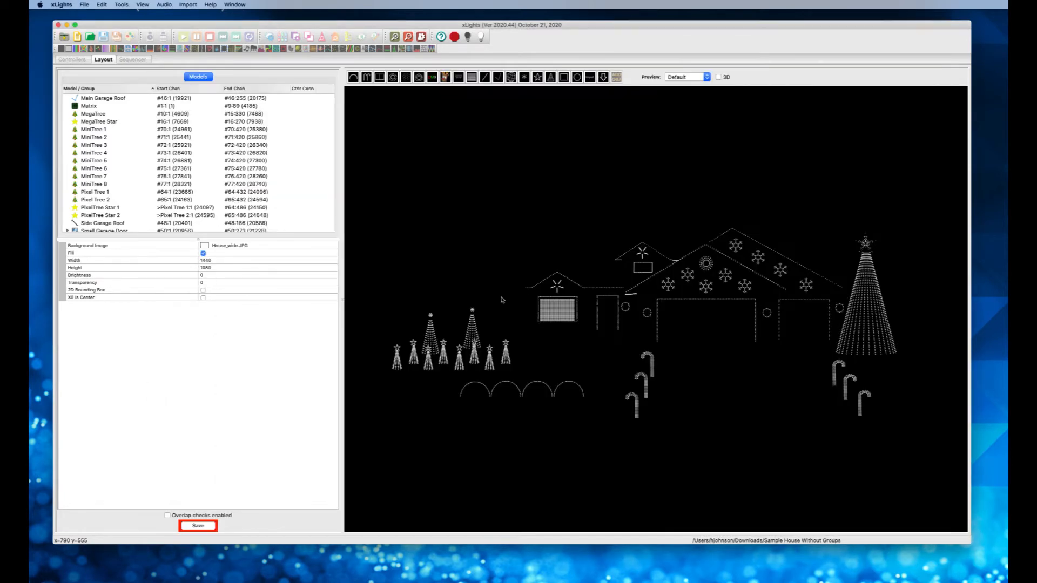
pyautogui.scroll(5, 216, 163)
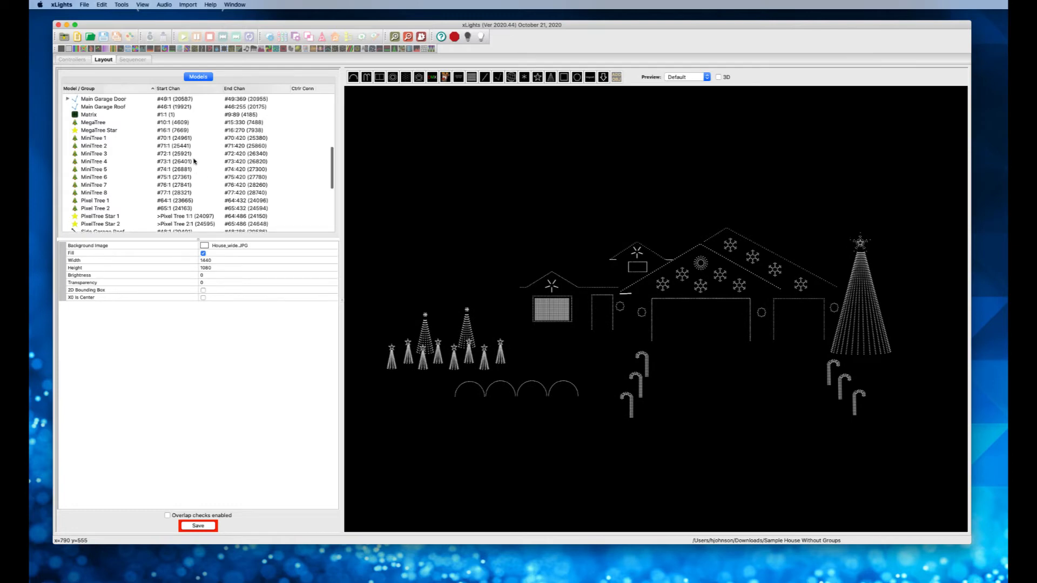
pyautogui.scroll(4, 194, 160)
pyautogui.scroll(-7, 194, 161)
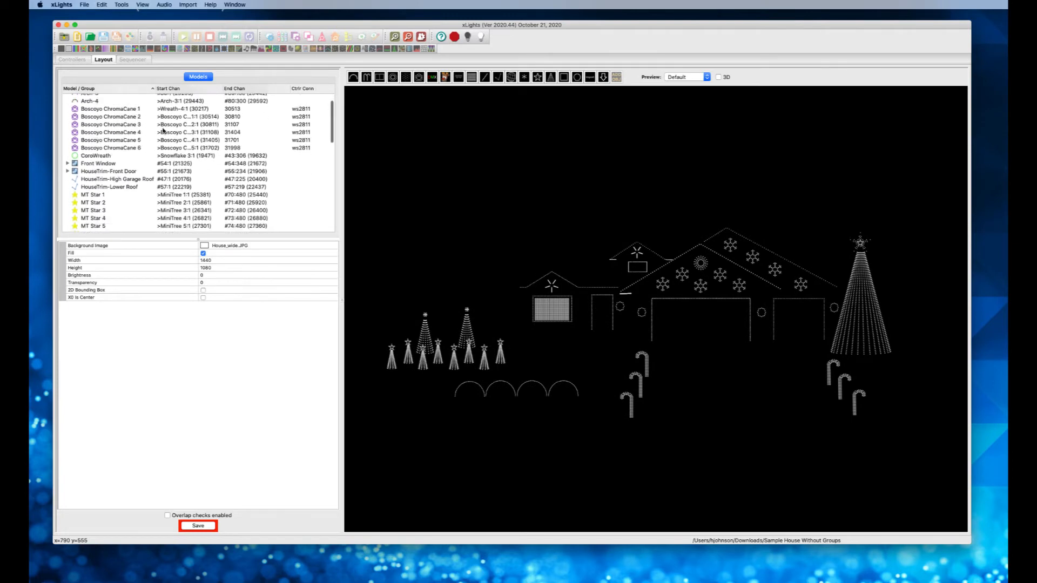
pyautogui.scroll(4, 163, 131)
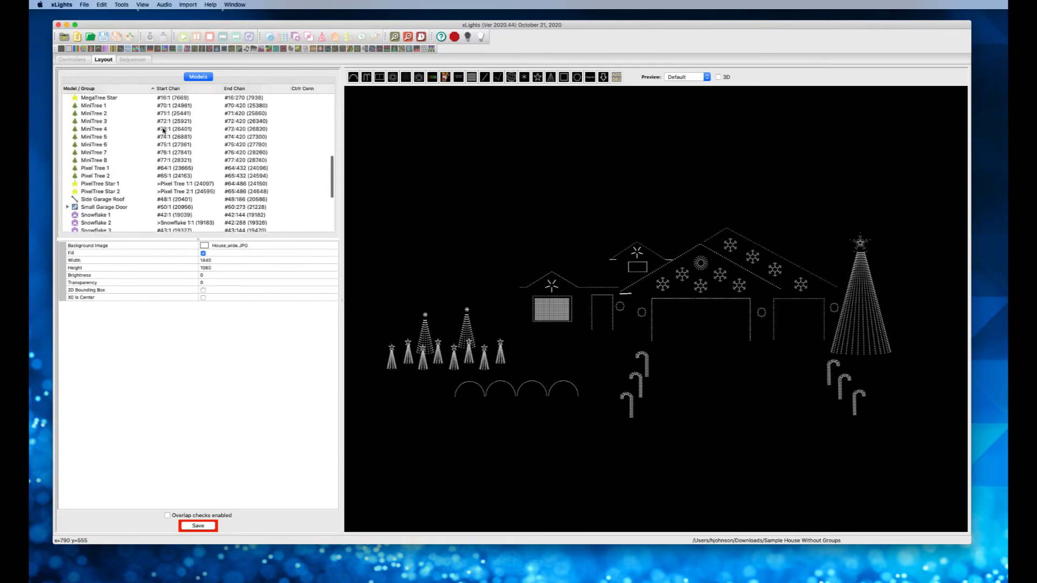
pyautogui.scroll(4, 164, 130)
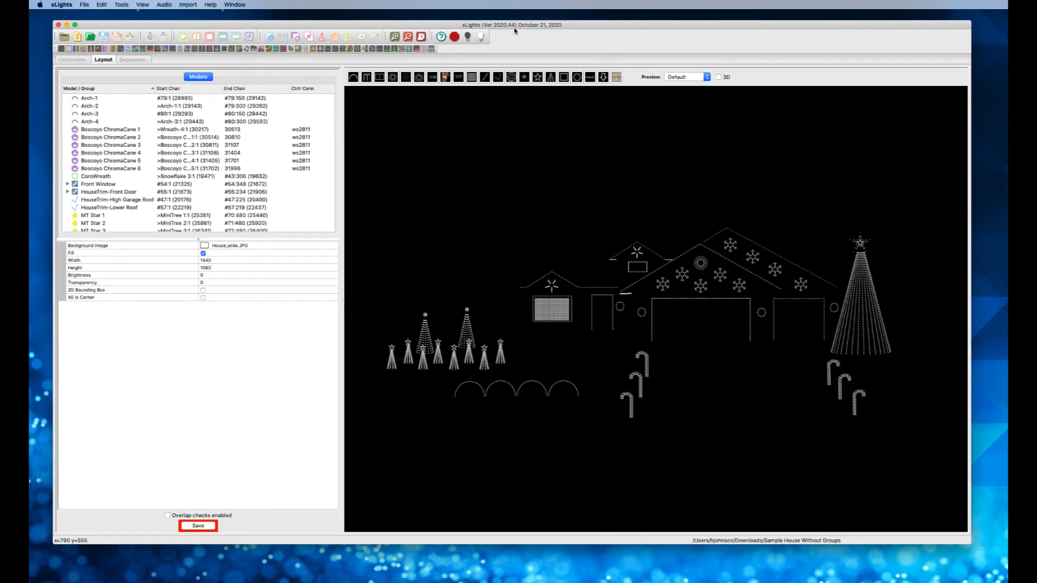
# Step: Start an import of previews, models and groups into the layout and select xlights_rgbeffects.xml in the FPD_Groups_Import folder
pyautogui.rightClick(478, 185)
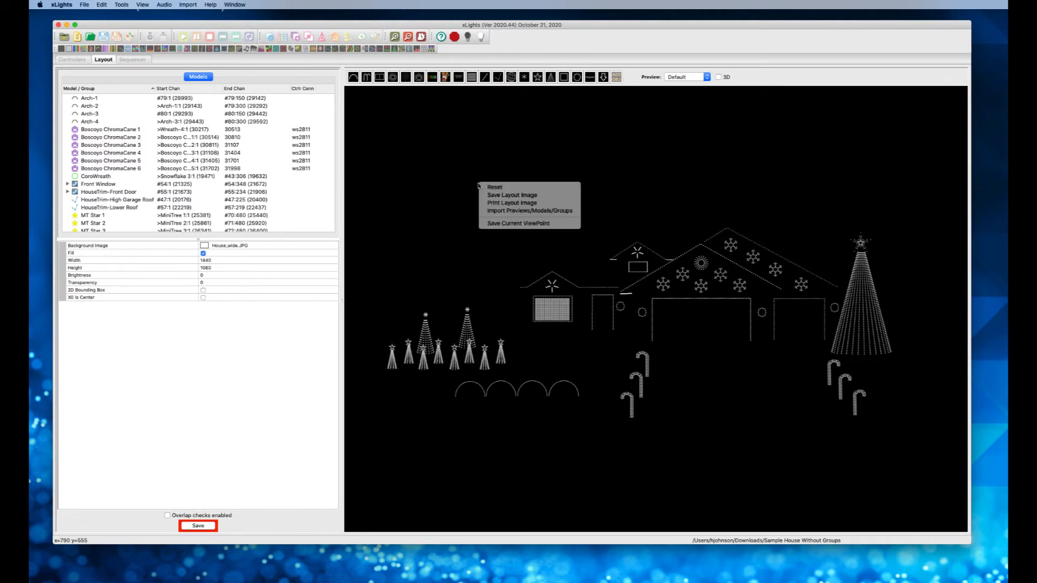
pyautogui.click(542, 211)
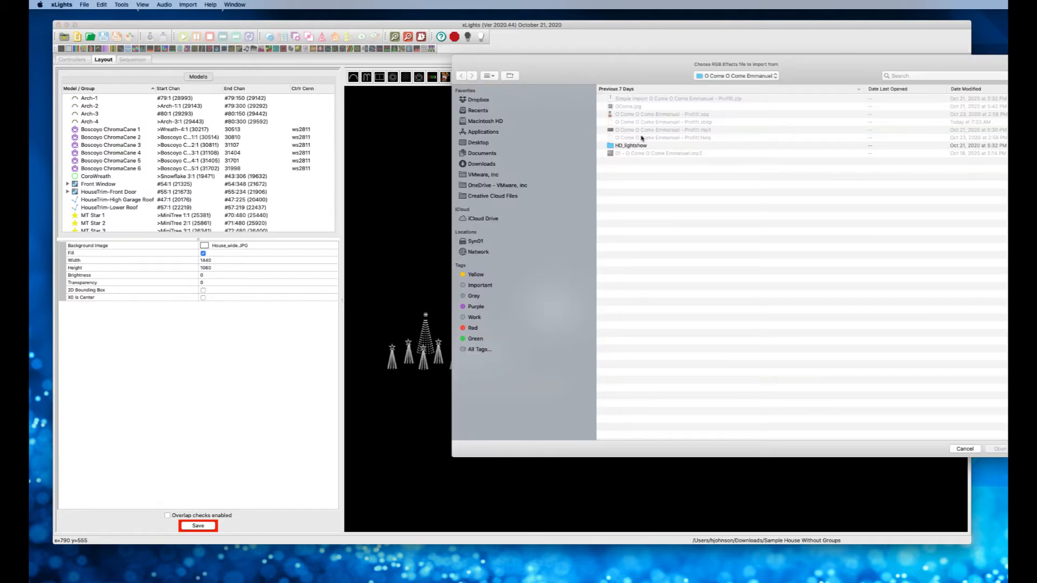
pyautogui.click(714, 78)
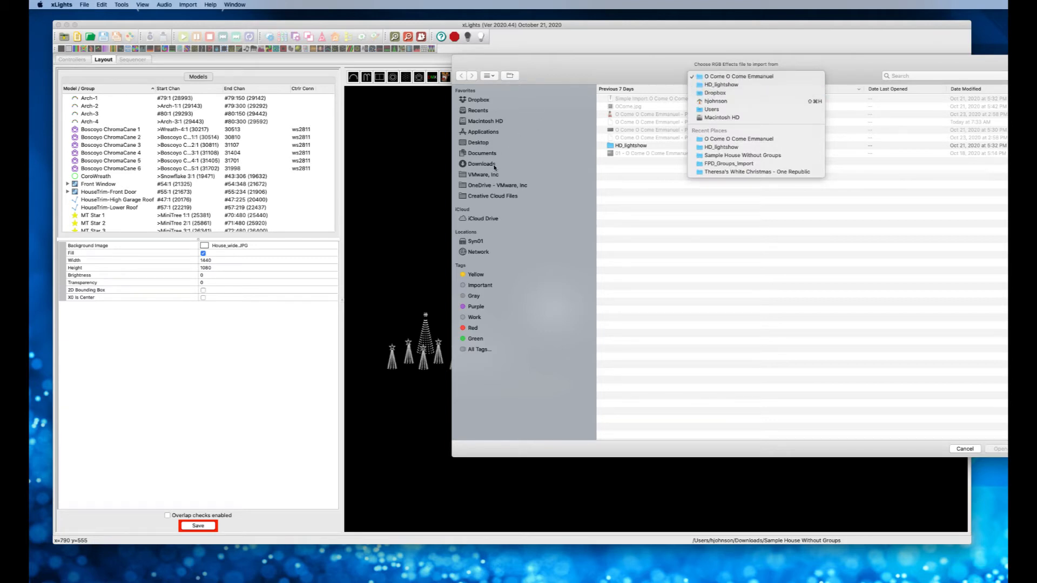
pyautogui.click(728, 163)
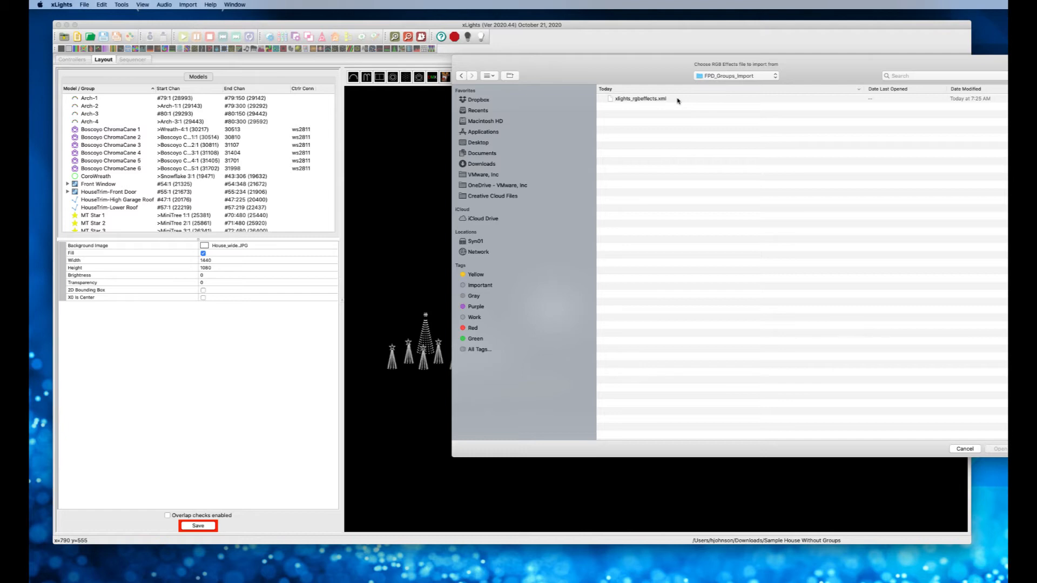
pyautogui.click(678, 100)
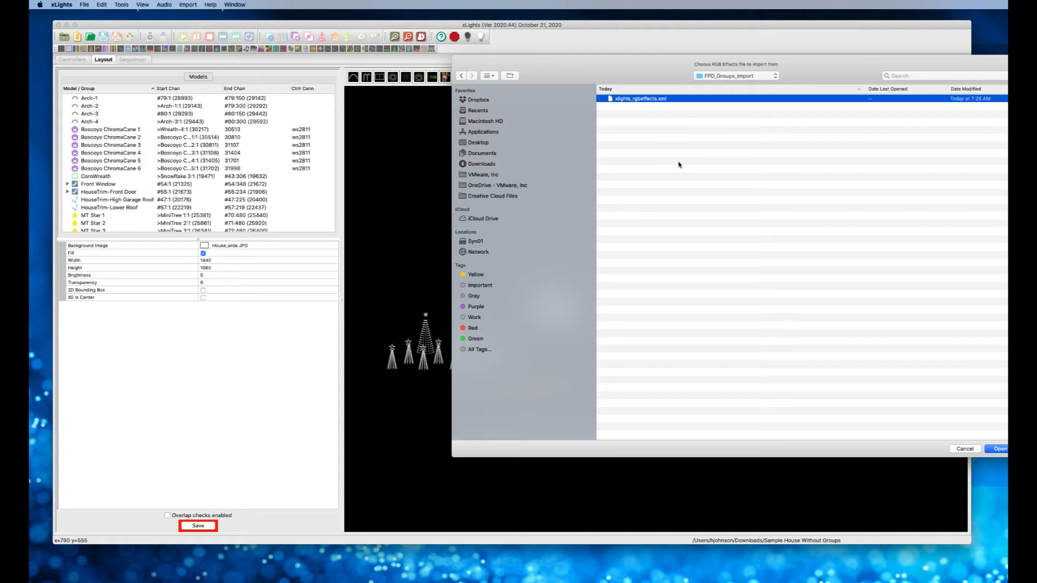
# Step: Switch to Sublime Text, examine the modelGroup entries in xlights_rgbeffects.xml, and minimize the editor window
pyautogui.rightClick(667, 101)
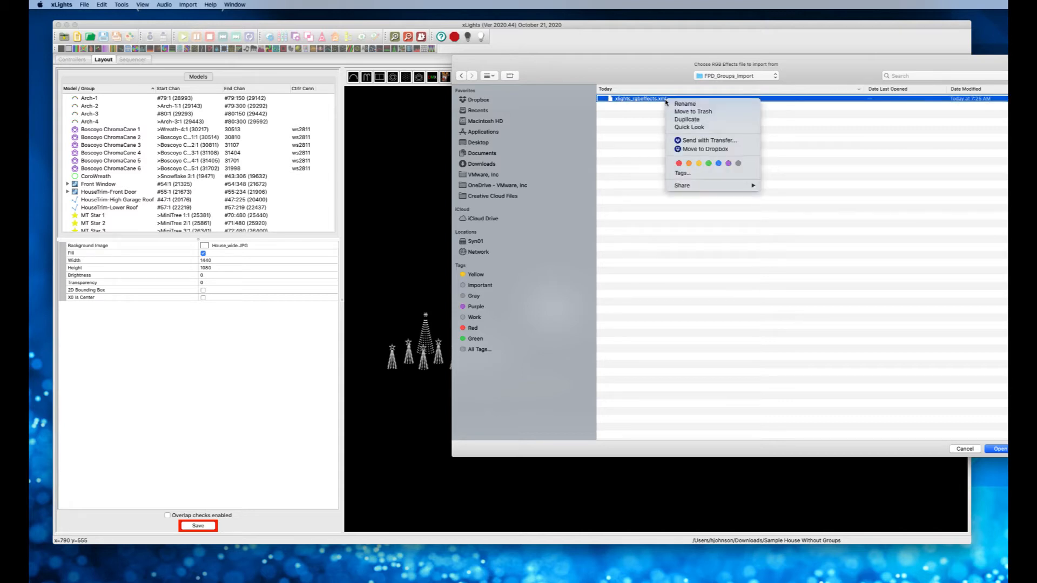
pyautogui.click(639, 122)
pyautogui.moveTo(686, 580)
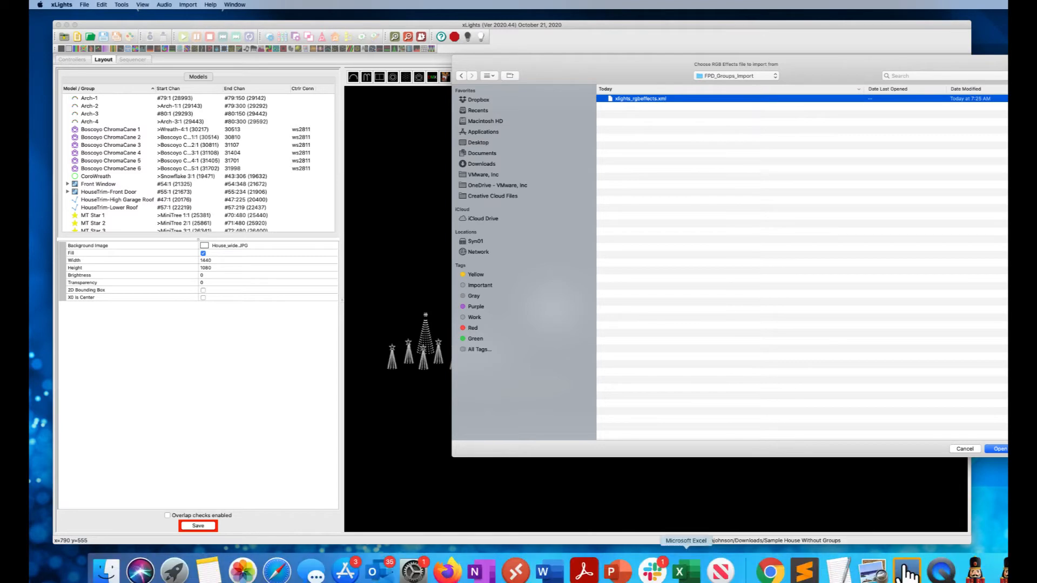
pyautogui.click(805, 572)
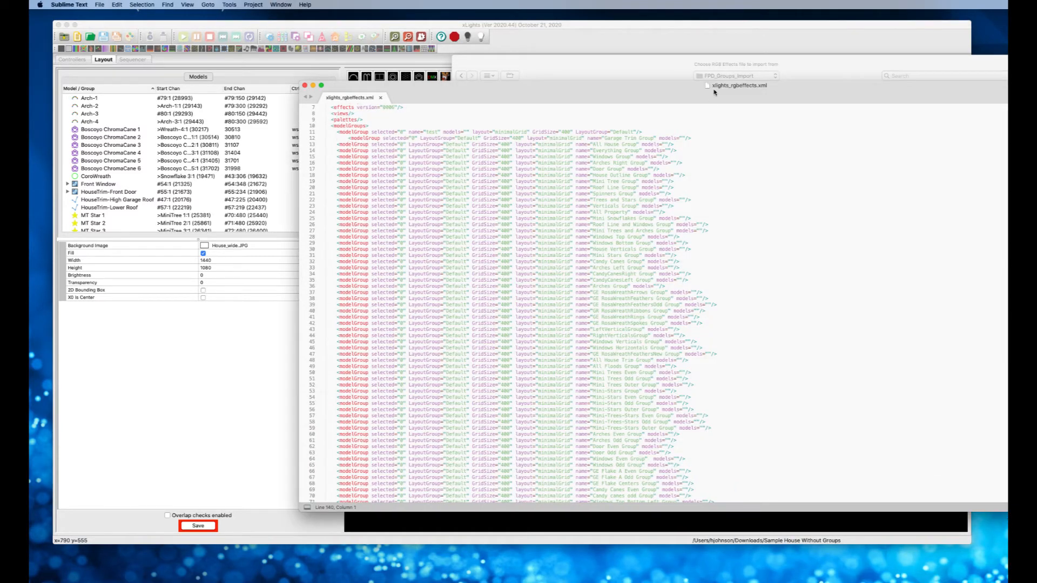
pyautogui.moveTo(678, 91); pyautogui.dragTo(638, 78)
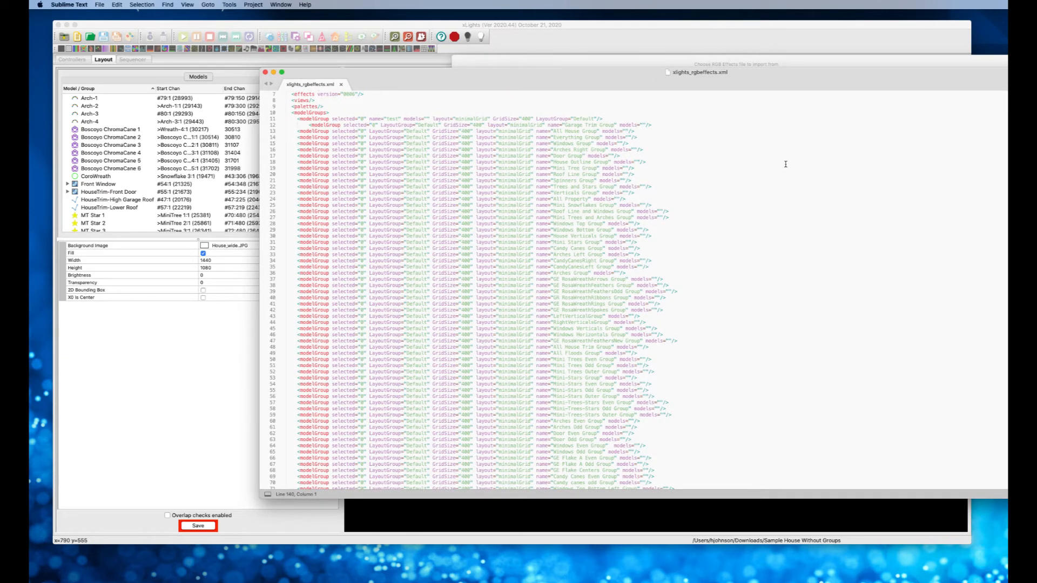
pyautogui.click(309, 126)
pyautogui.click(626, 130)
pyautogui.scroll(-5, 633, 217)
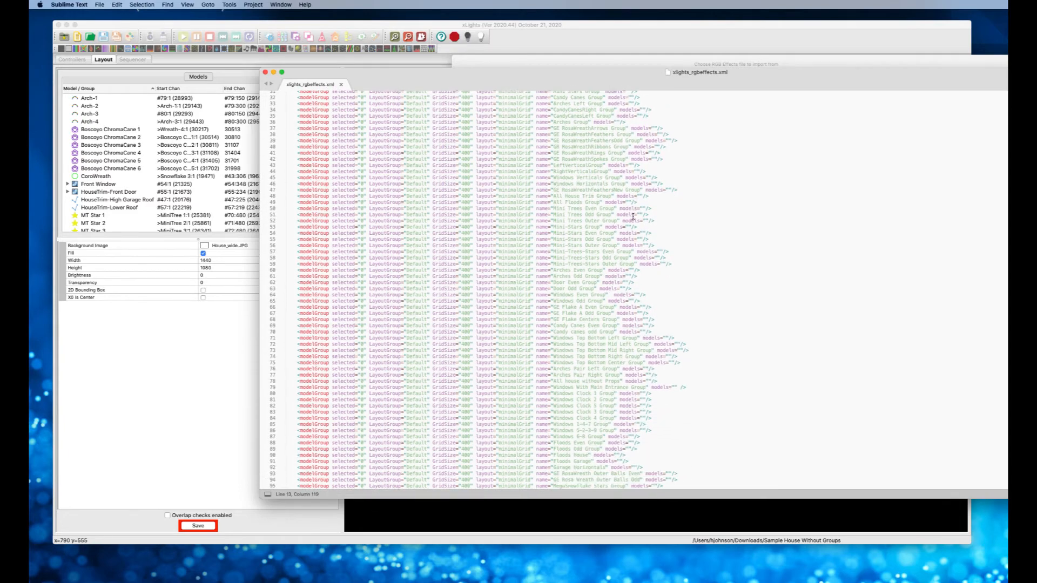
pyautogui.scroll(6, 633, 217)
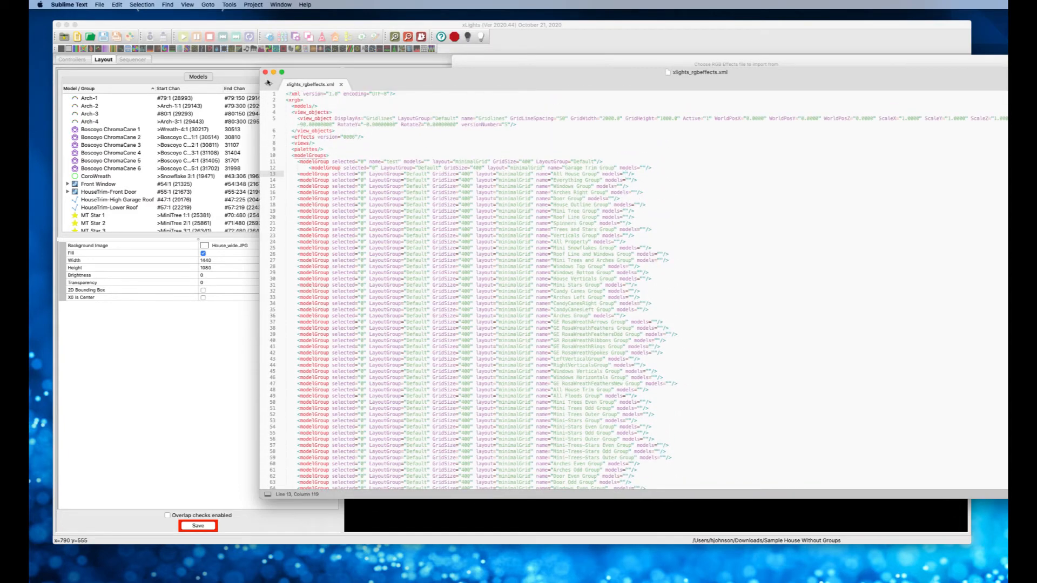
pyautogui.click(274, 72)
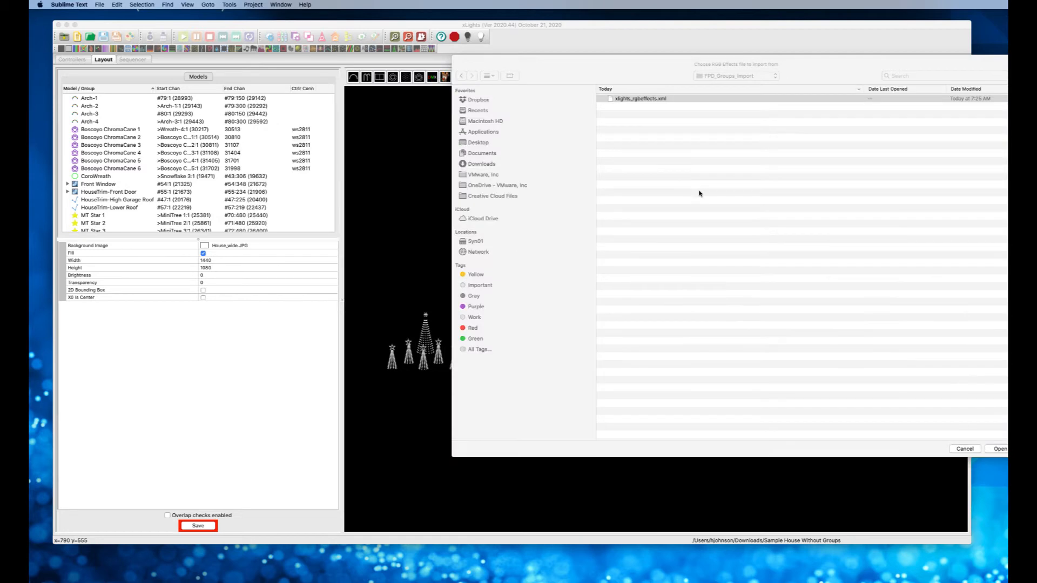
# Step: Open xlights_rgbeffects.xml as the import source and move the Import Previews and Models dialog over the layout preview
pyautogui.click(654, 100)
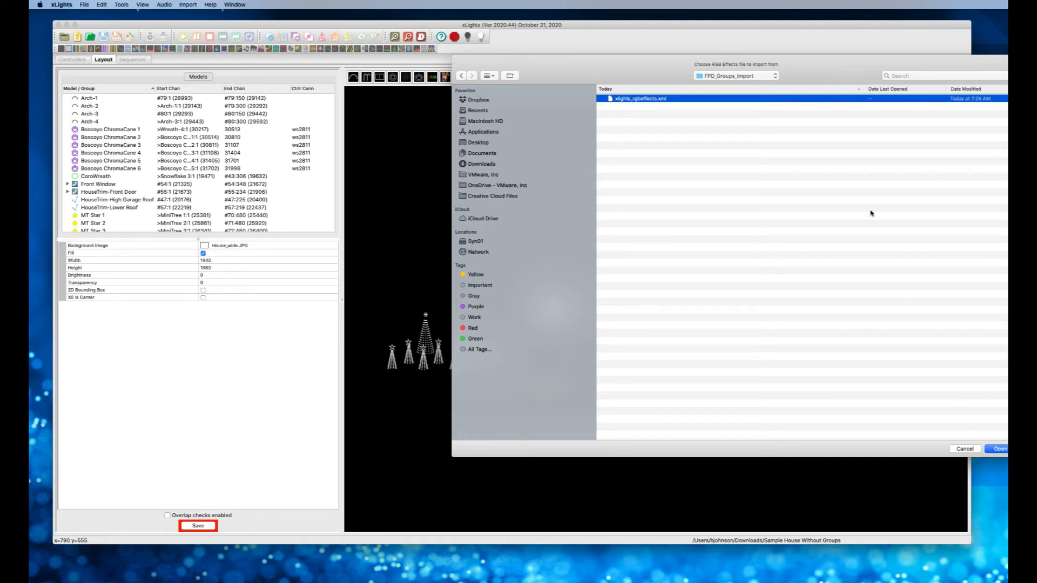
pyautogui.click(763, 67)
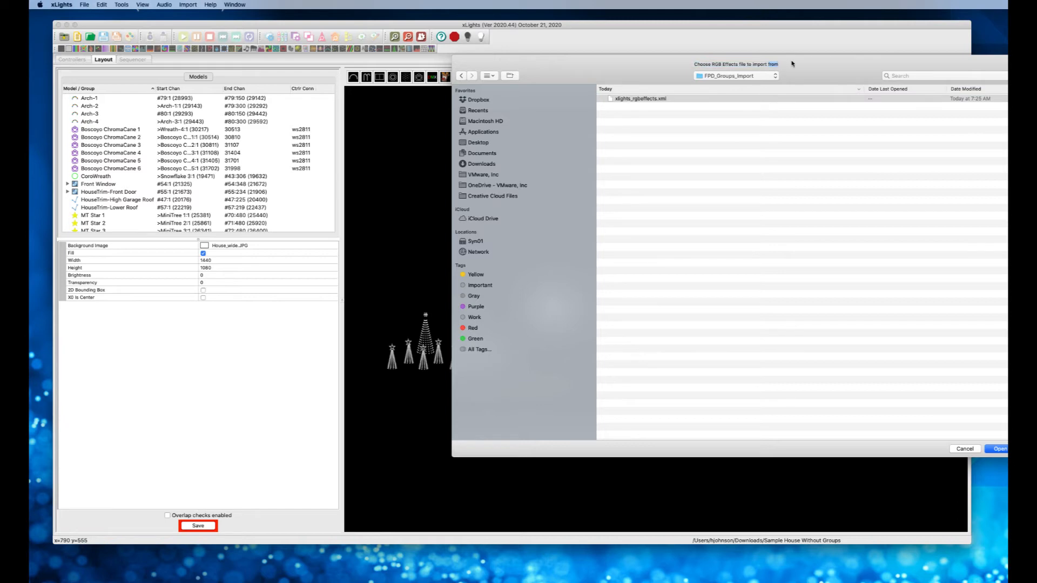
pyautogui.moveTo(776, 63); pyautogui.dragTo(734, 69)
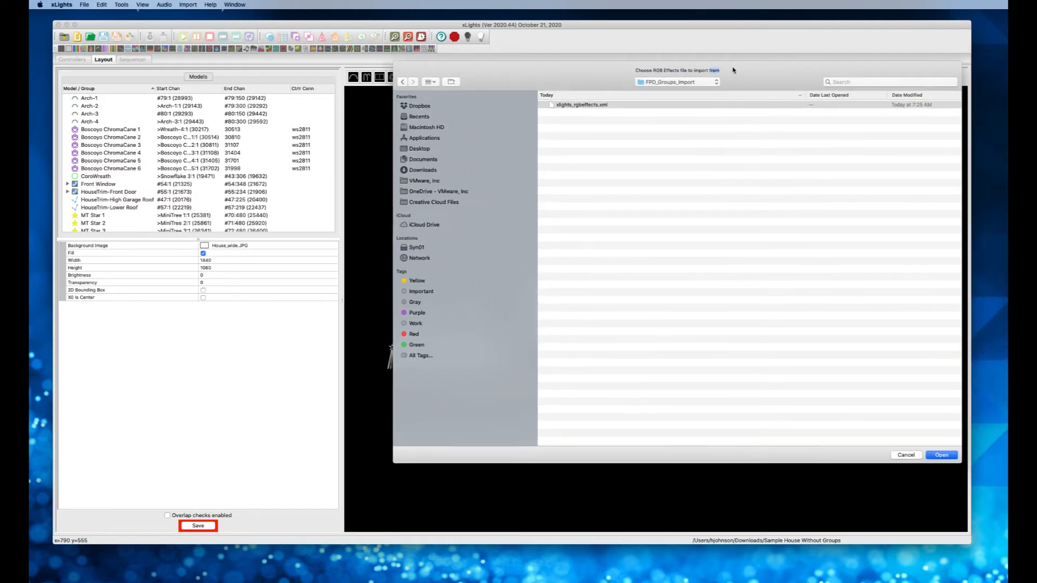
pyautogui.click(943, 458)
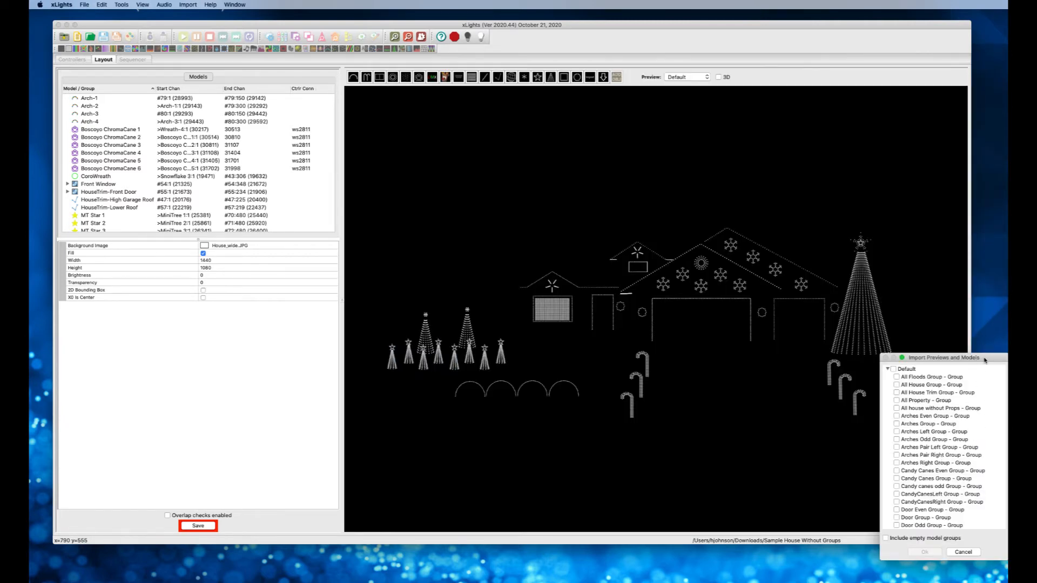
pyautogui.moveTo(985, 360); pyautogui.dragTo(641, 199)
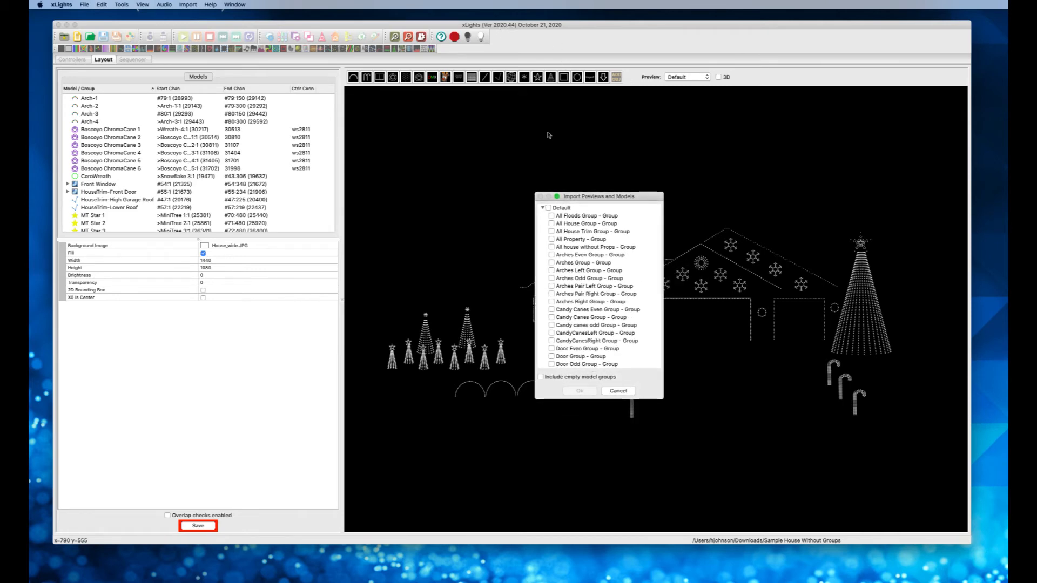
# Step: Include empty model groups in the import and choose All Floods, All House, All House Trim, All Property and All house without Props
pyautogui.click(557, 376)
pyautogui.click(551, 215)
pyautogui.click(552, 223)
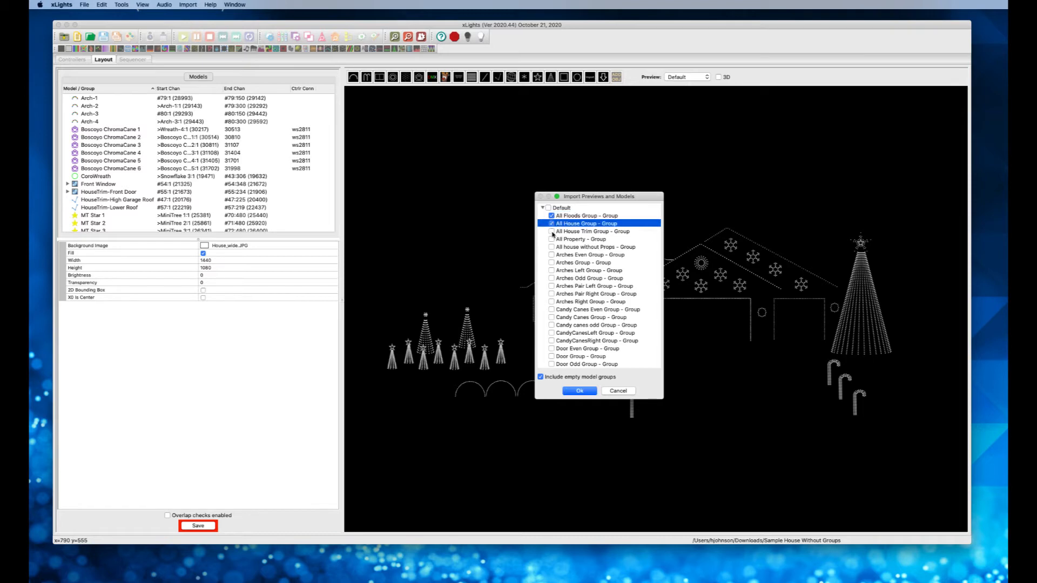
pyautogui.click(551, 231)
pyautogui.click(548, 208)
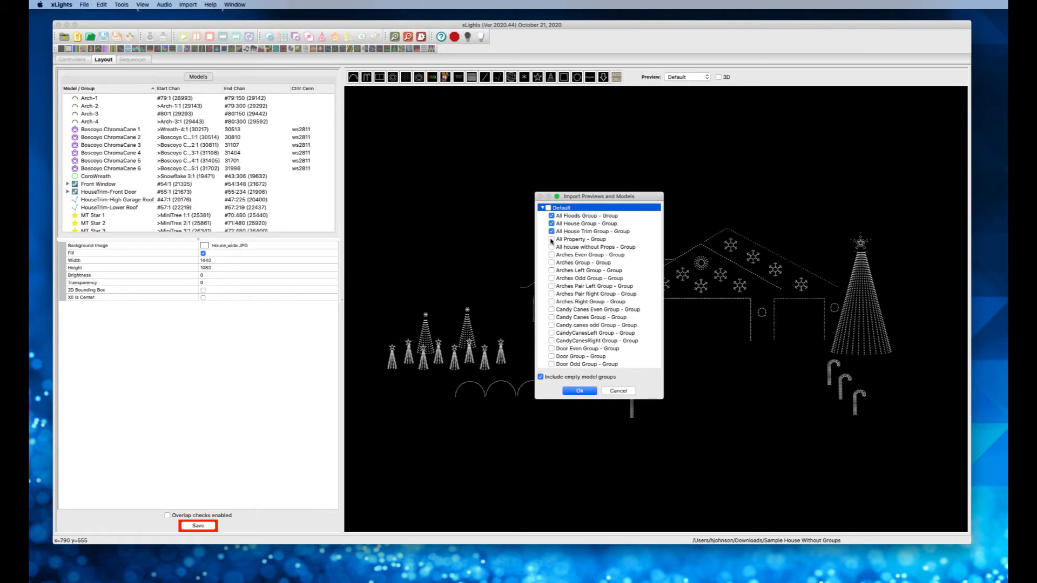
pyautogui.click(552, 239)
pyautogui.click(551, 246)
# Step: Select all seven Arches groups for import, from Arches Even Group through Arches Right Group
pyautogui.click(552, 254)
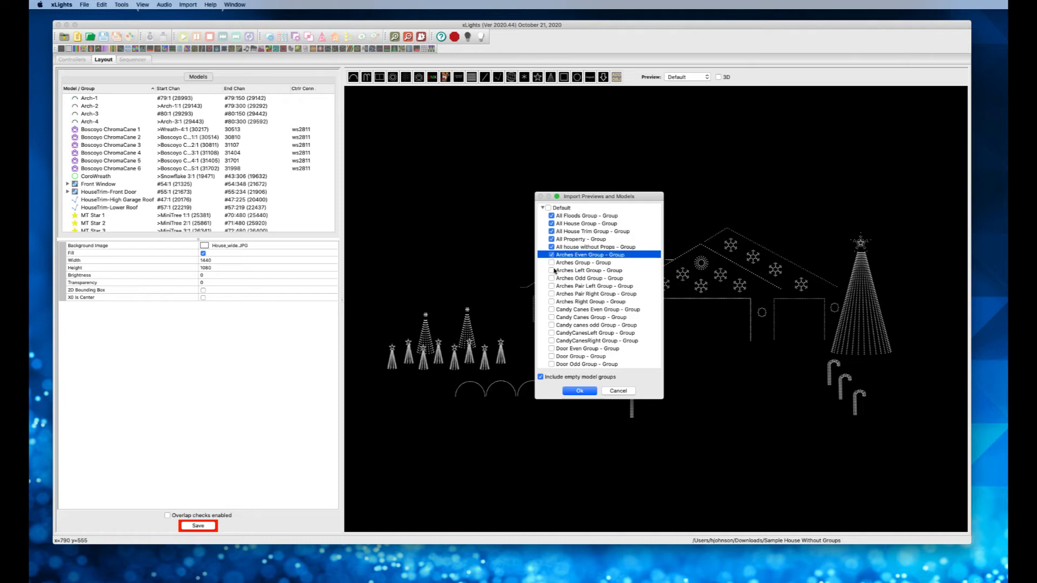
pyautogui.click(552, 263)
pyautogui.click(552, 271)
pyautogui.click(552, 278)
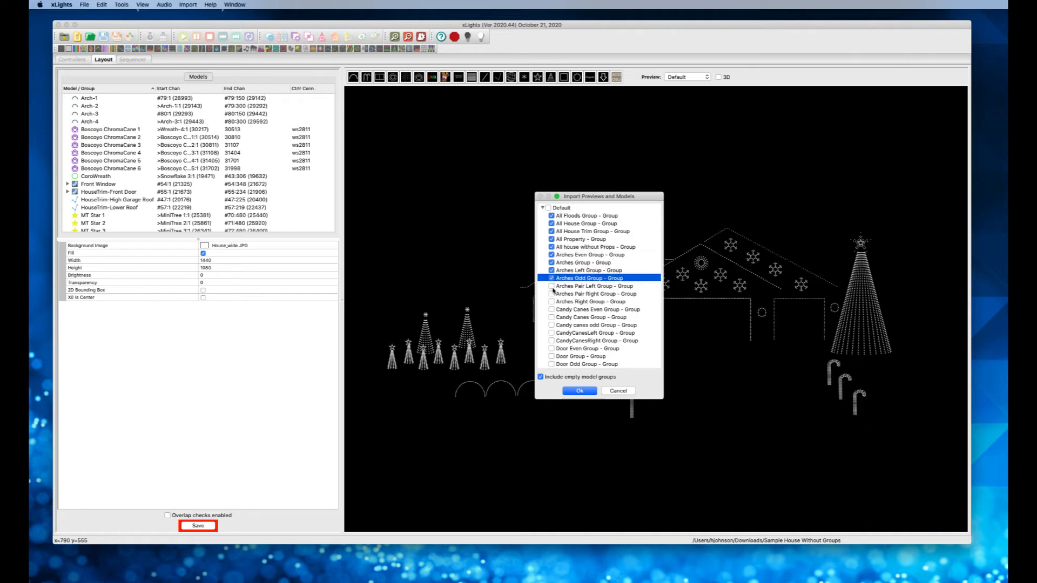
pyautogui.click(552, 286)
pyautogui.click(551, 294)
pyautogui.click(552, 301)
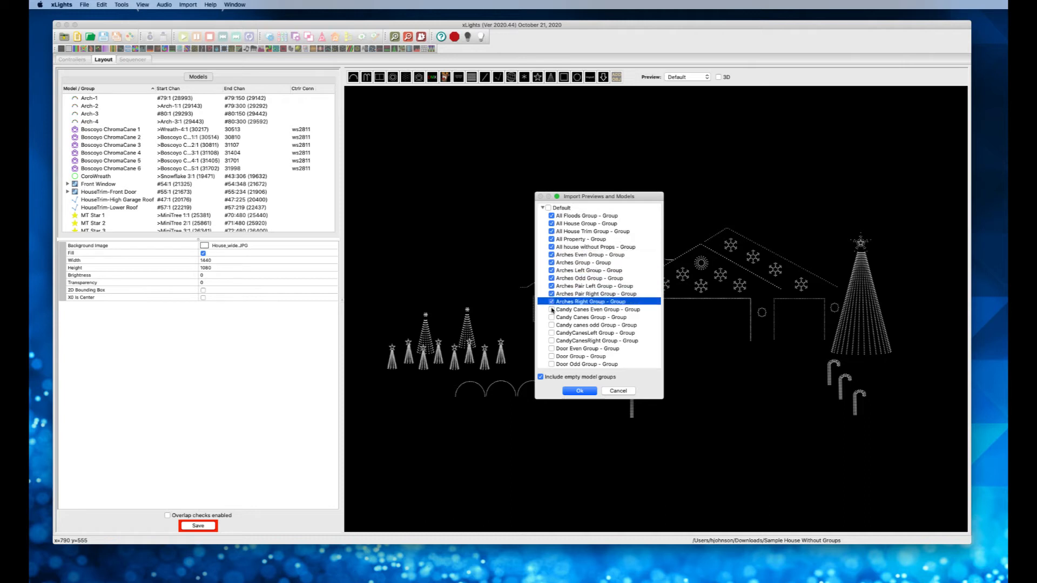
# Step: Select the Candy Canes Even, Candy Canes, Candy canes odd, CandyCanesLeft and CandyCanesRight groups for import
pyautogui.click(551, 309)
pyautogui.click(551, 317)
pyautogui.click(551, 325)
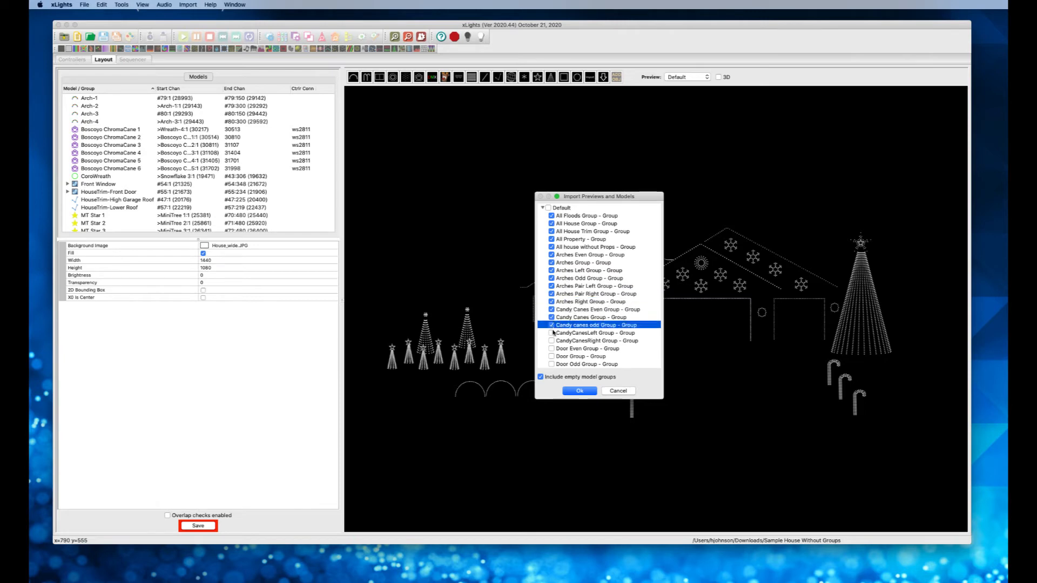
pyautogui.click(551, 333)
pyautogui.click(551, 341)
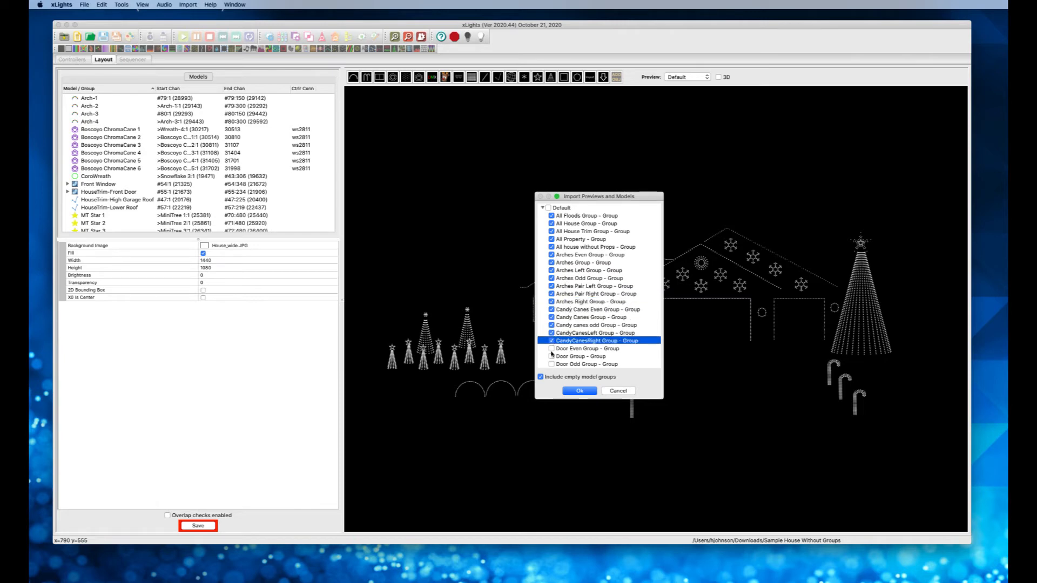
# Step: Add the Door Even, Door and Door Odd groups to the selection and import all the chosen groups into the layout
pyautogui.click(551, 351)
pyautogui.click(551, 357)
pyautogui.click(552, 349)
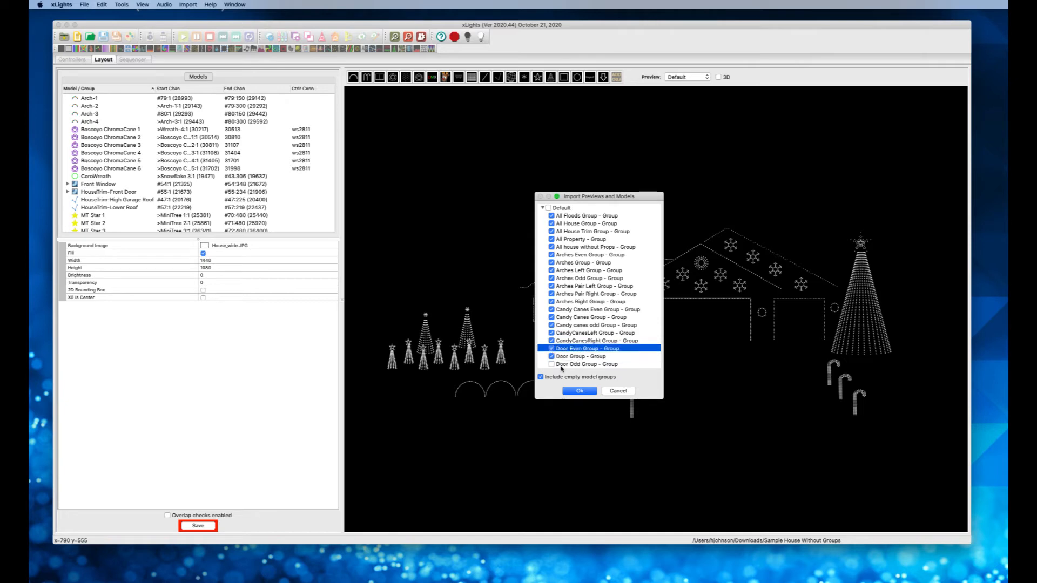
pyautogui.click(552, 364)
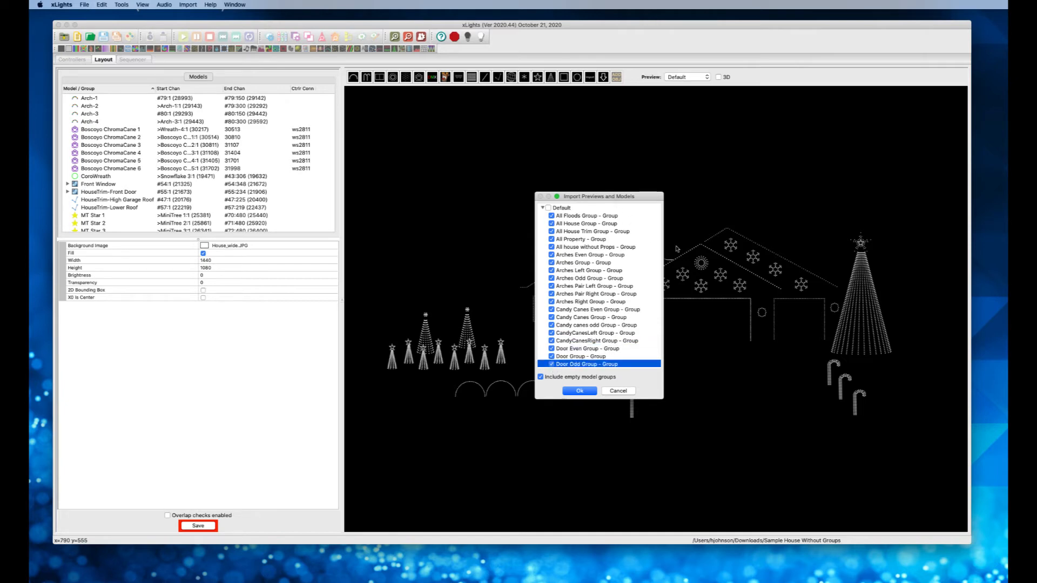
pyautogui.click(587, 395)
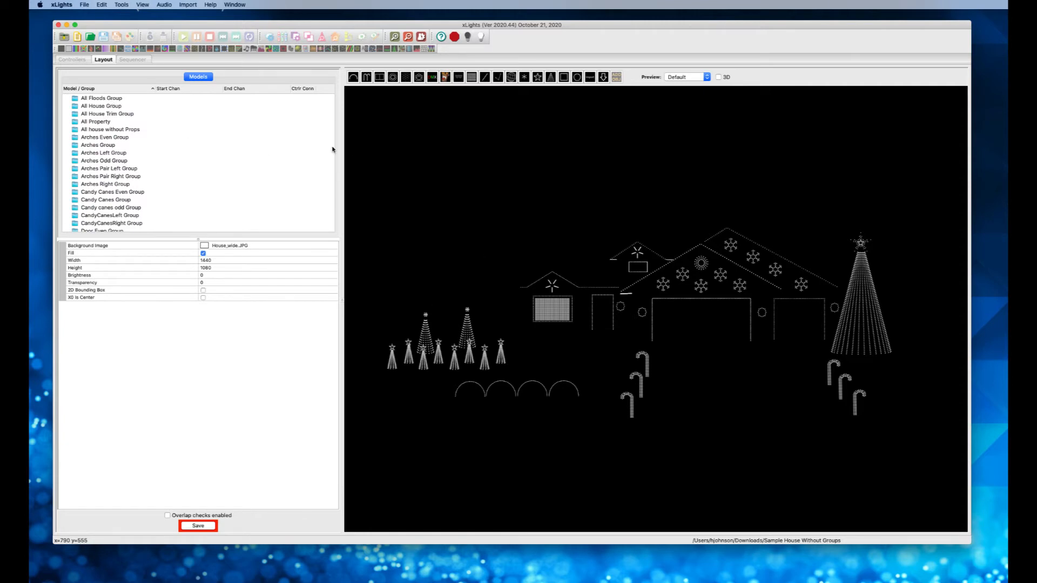
# Step: Add Wreath-1 through Wreath-4 to the All Floods Group as its member models
pyautogui.click(141, 99)
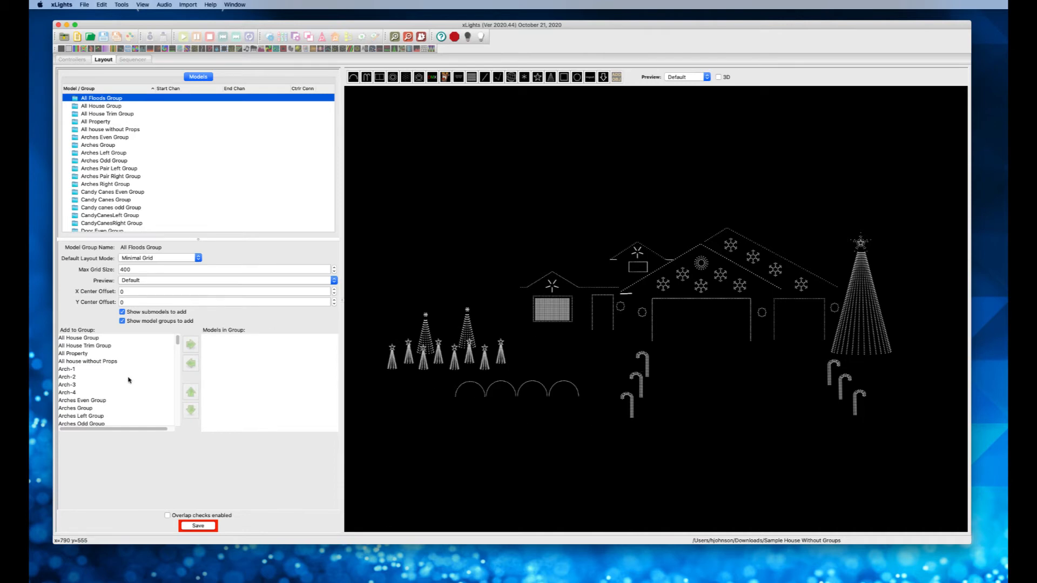
pyautogui.scroll(-15, 128, 380)
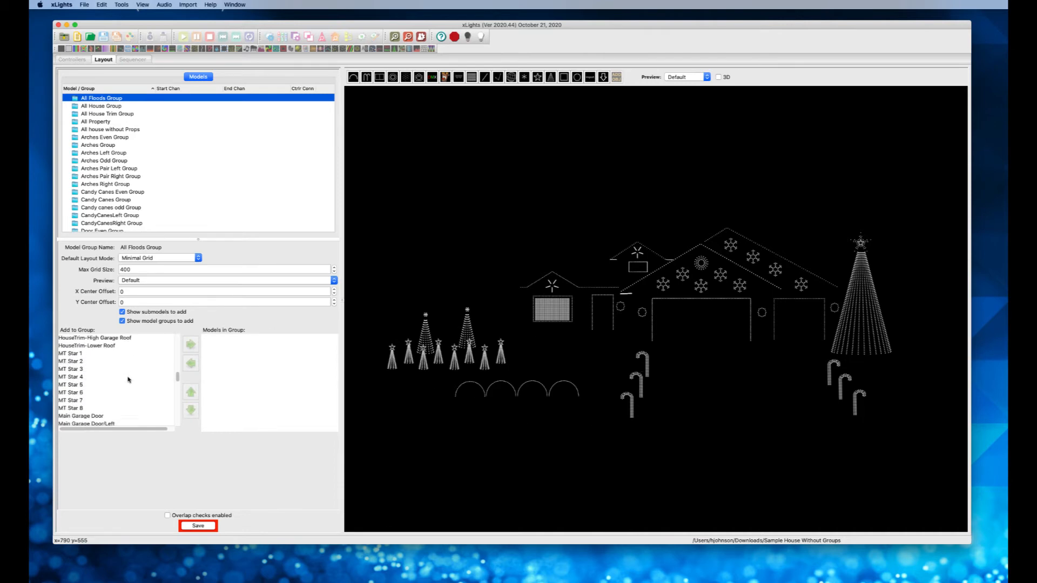
pyautogui.scroll(-10, 128, 380)
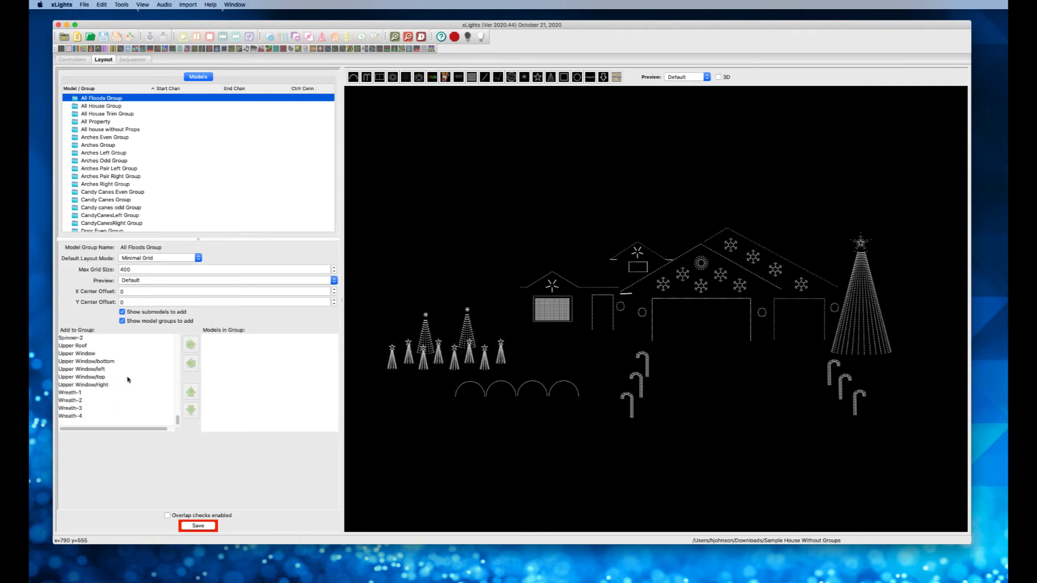
pyautogui.click(85, 393)
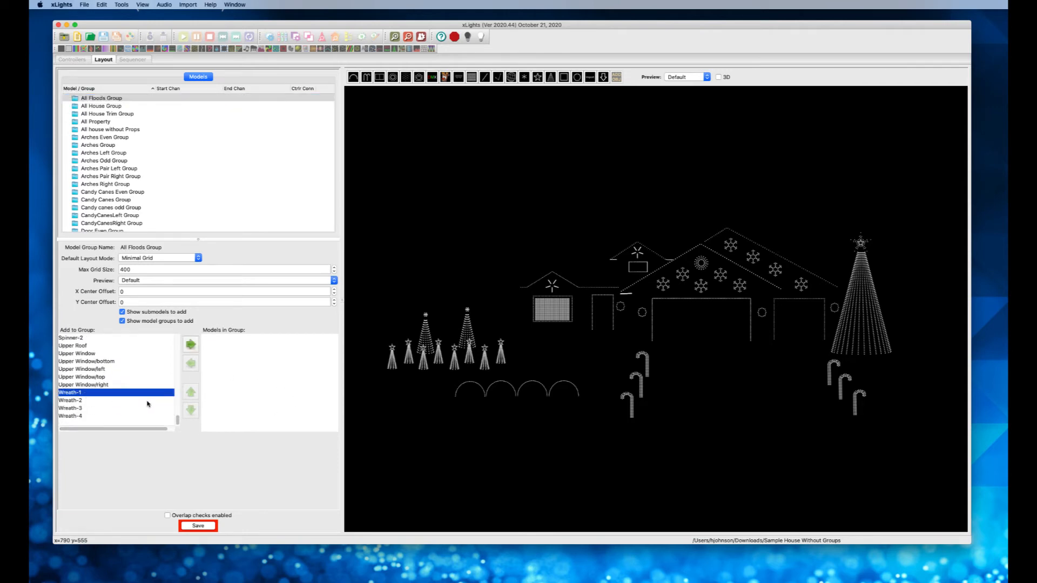
pyautogui.keyDown('shift'); pyautogui.click(97, 415); pyautogui.keyUp('shift')
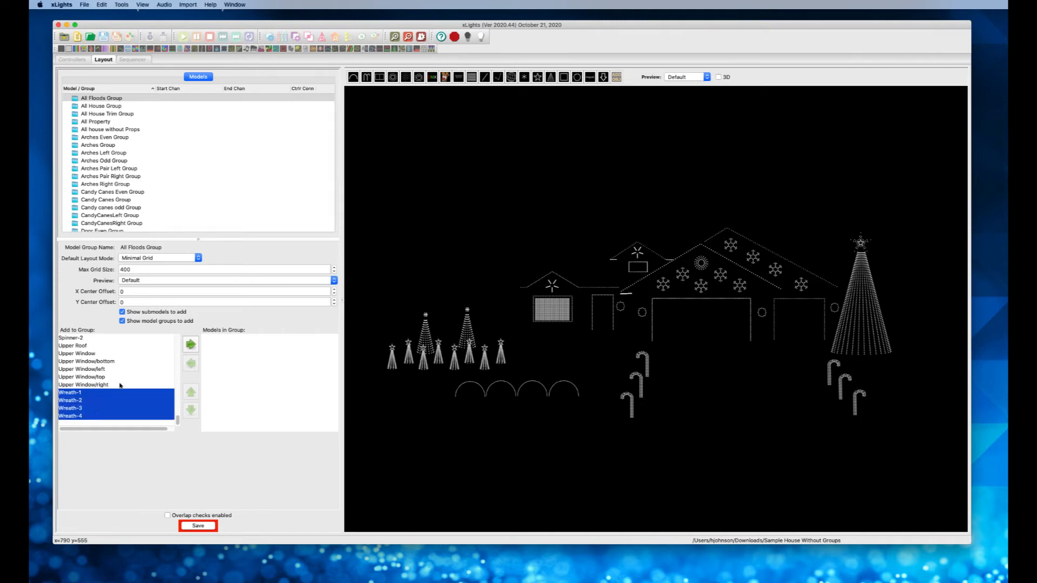
pyautogui.click(193, 345)
pyautogui.click(193, 345)
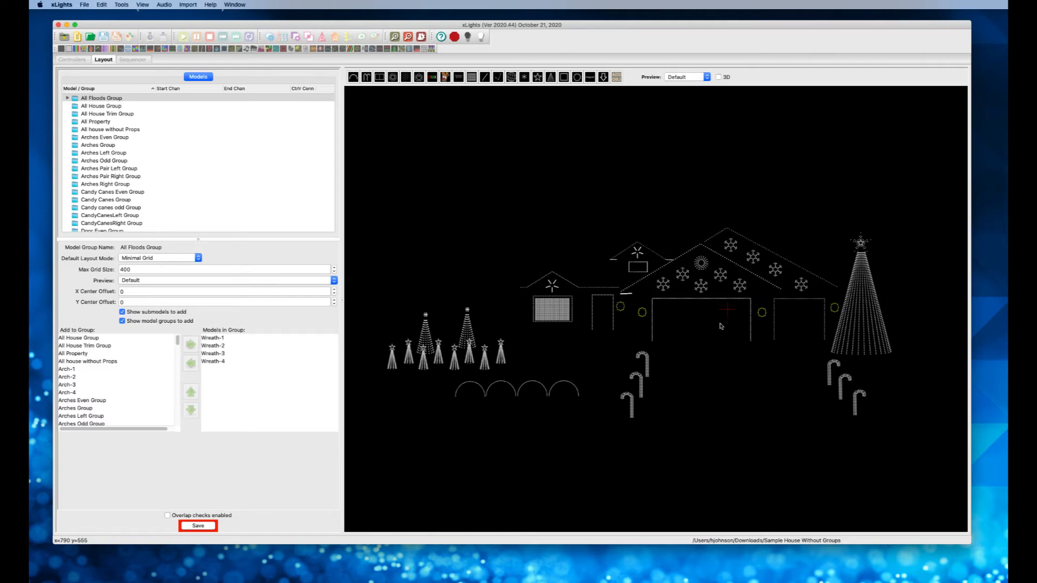
# Step: Select the All House Group and look through the models available to add to it and the imported group list
pyautogui.click(102, 107)
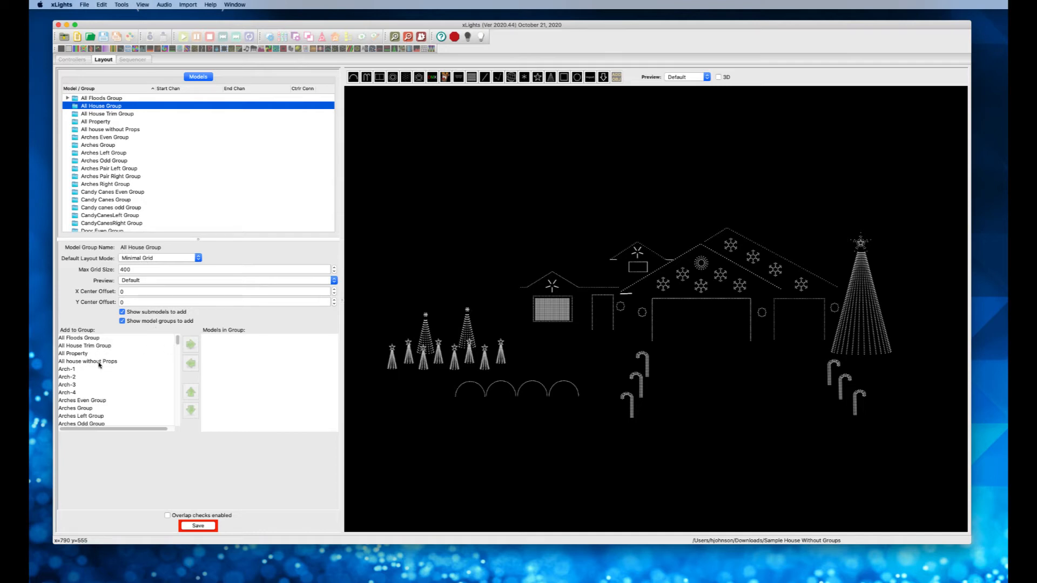
pyautogui.scroll(-10, 99, 365)
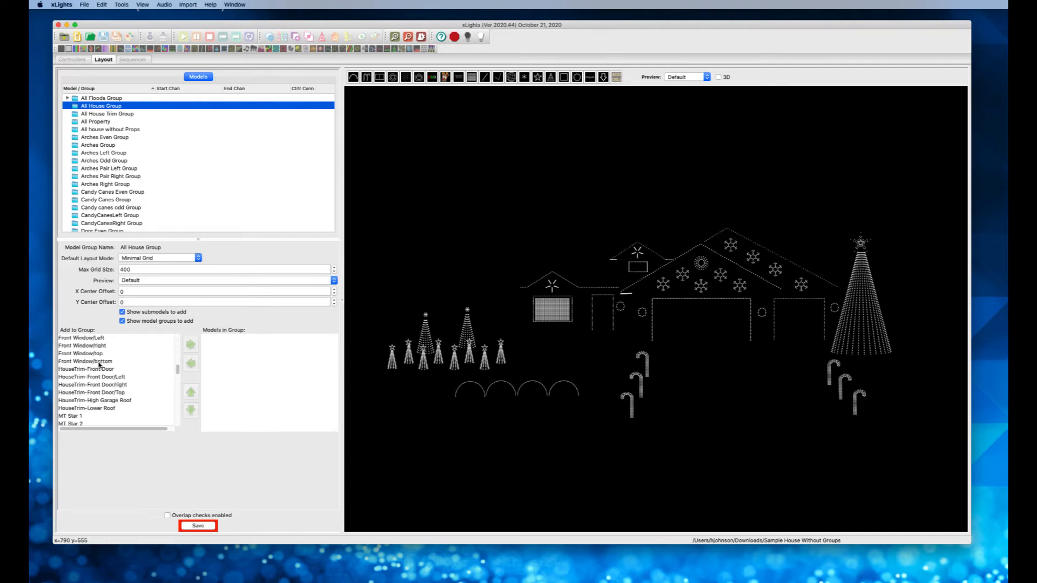
pyautogui.scroll(-5, 99, 365)
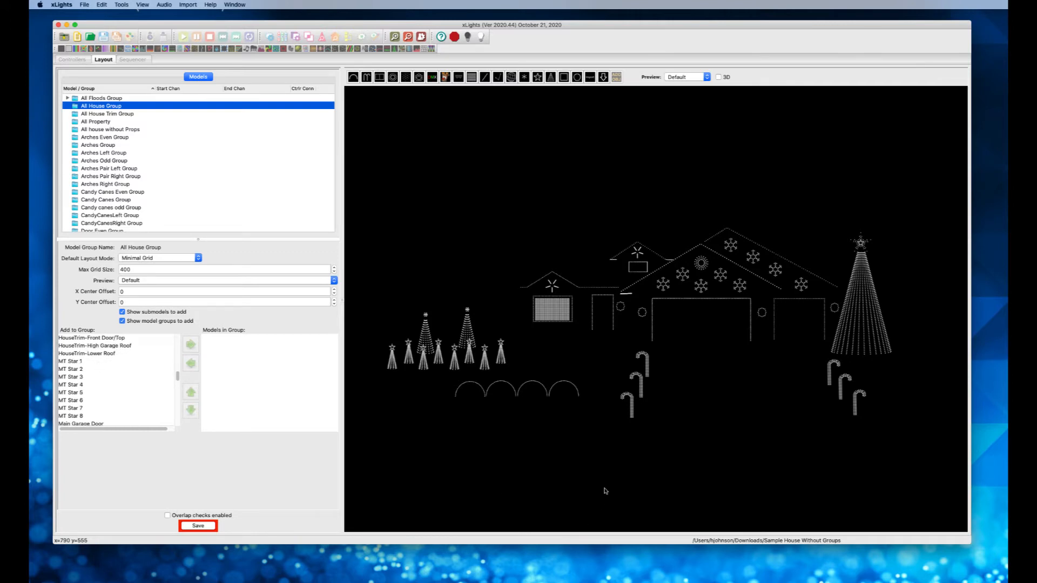
pyautogui.scroll(1, 576, 486)
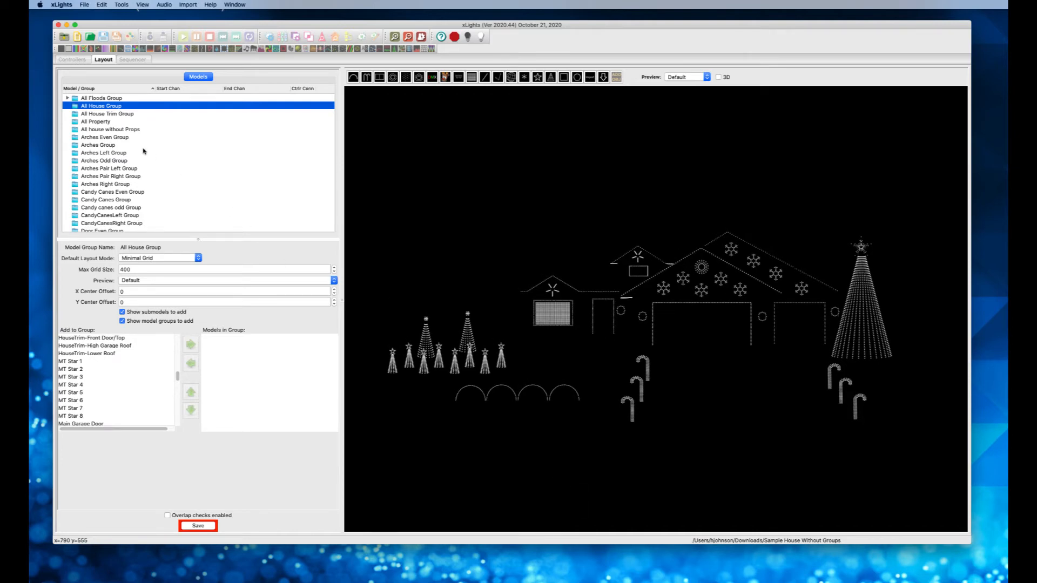
pyautogui.scroll(-3, 143, 141)
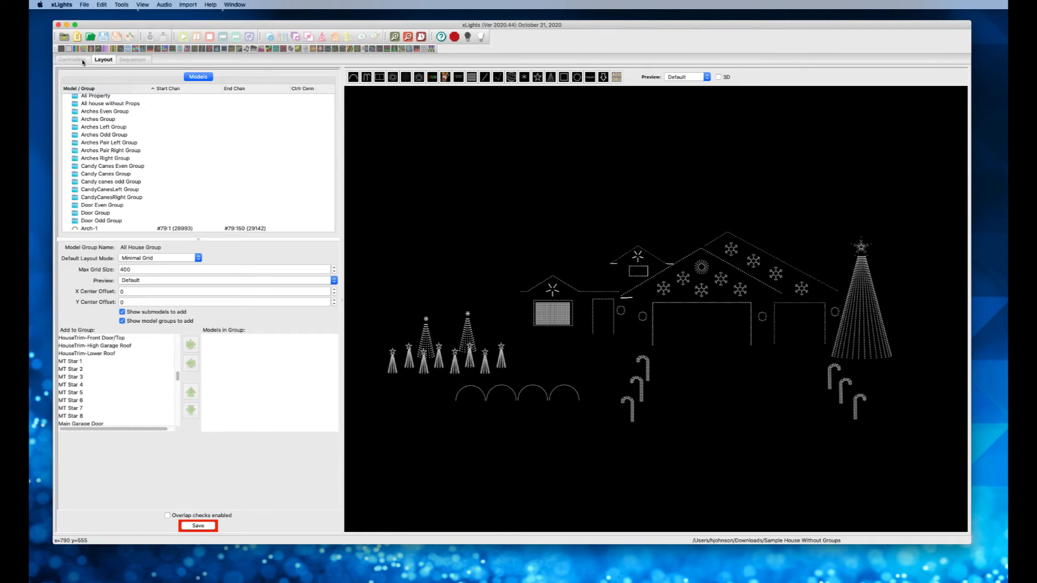
pyautogui.scroll(5, 134, 120)
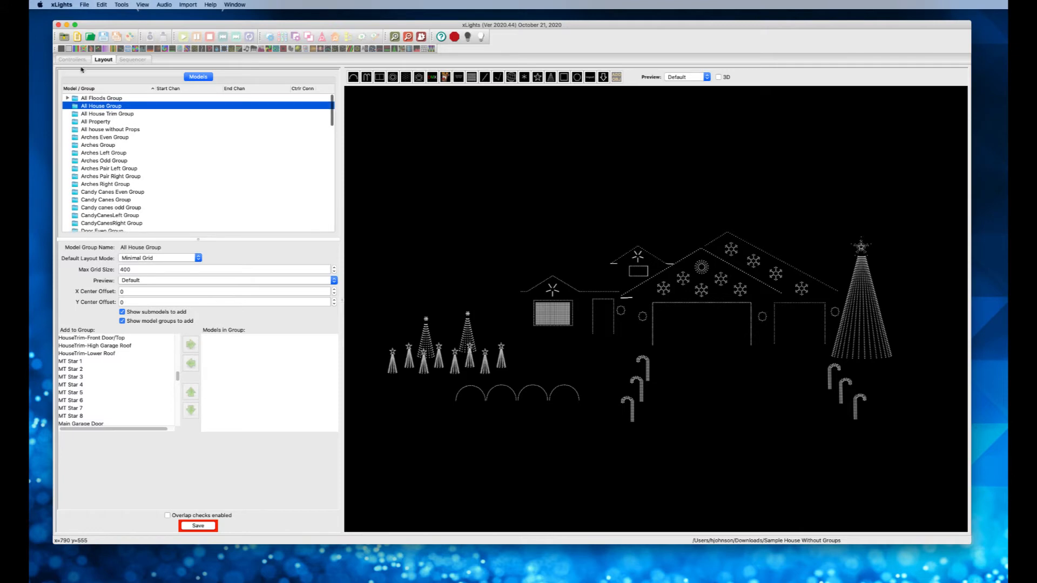
# Step: Switch the show directory to Sample House With Groups without saving the current changes, and open its layout
pyautogui.click(76, 59)
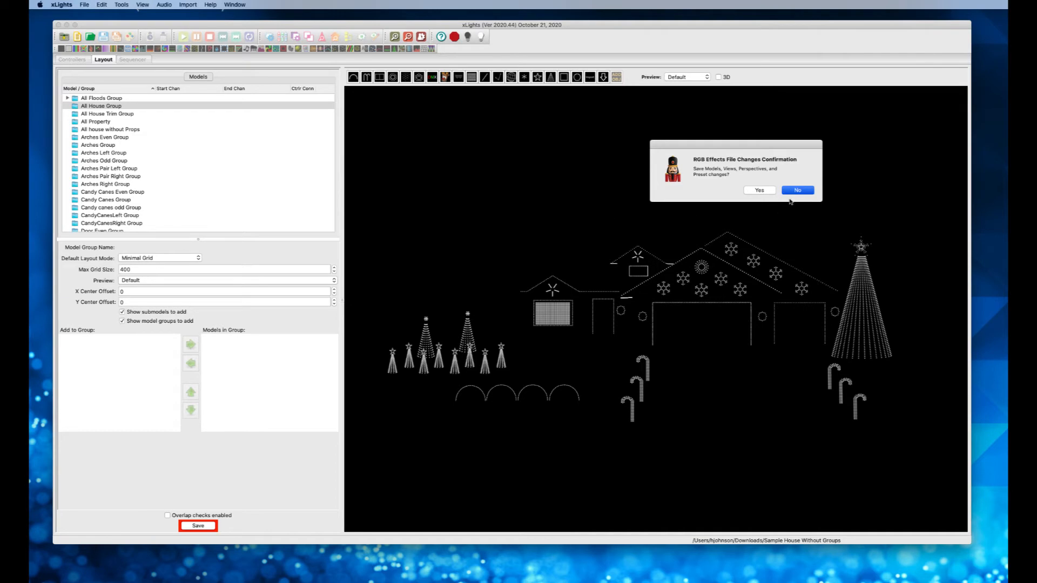
pyautogui.click(798, 190)
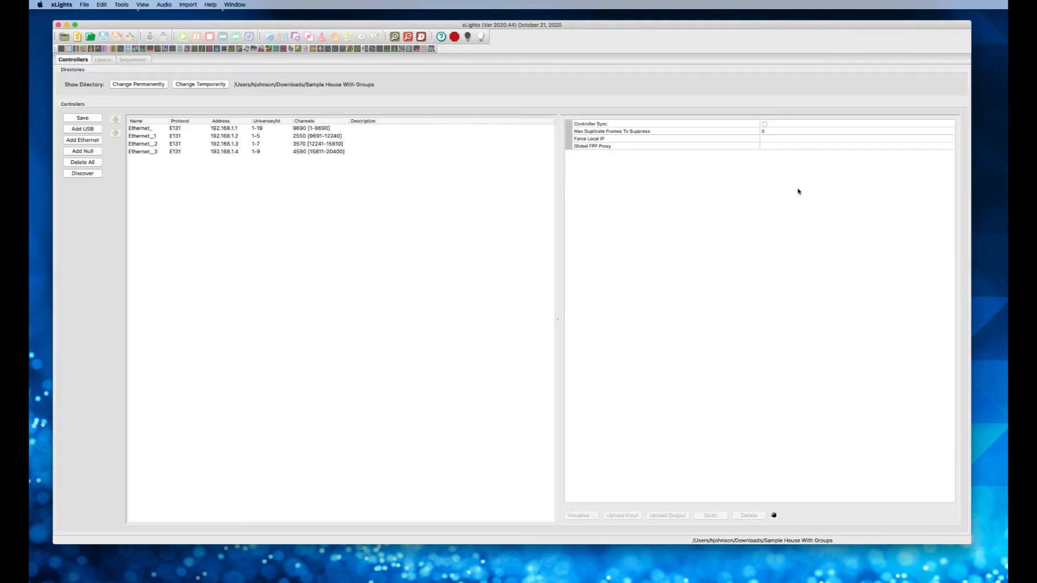
pyautogui.click(104, 59)
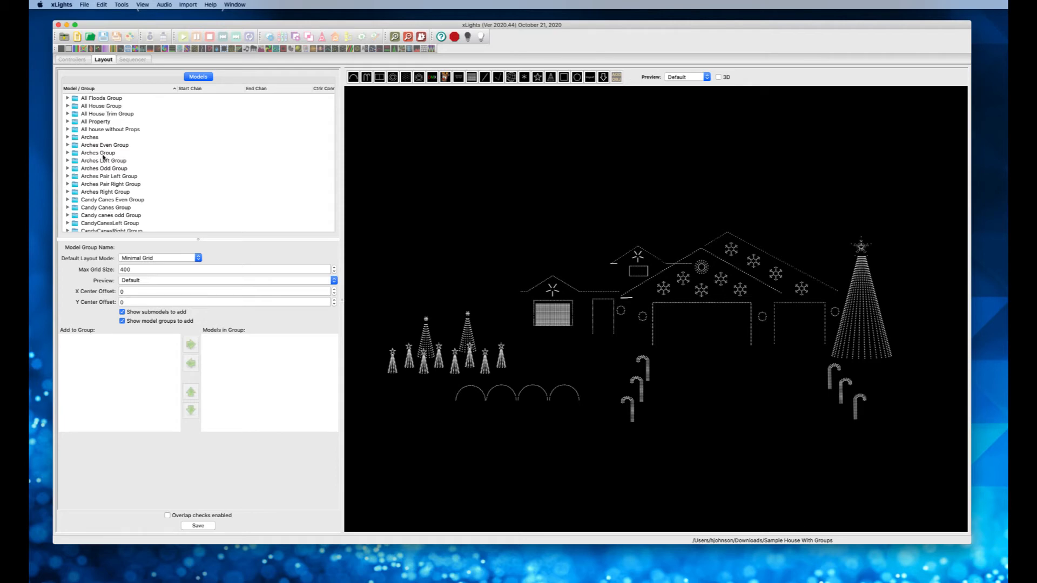
# Step: Step through the groups from All Floods Group to Arches Right Group, examining each one's member models and highlighted props in the preview
pyautogui.click(109, 99)
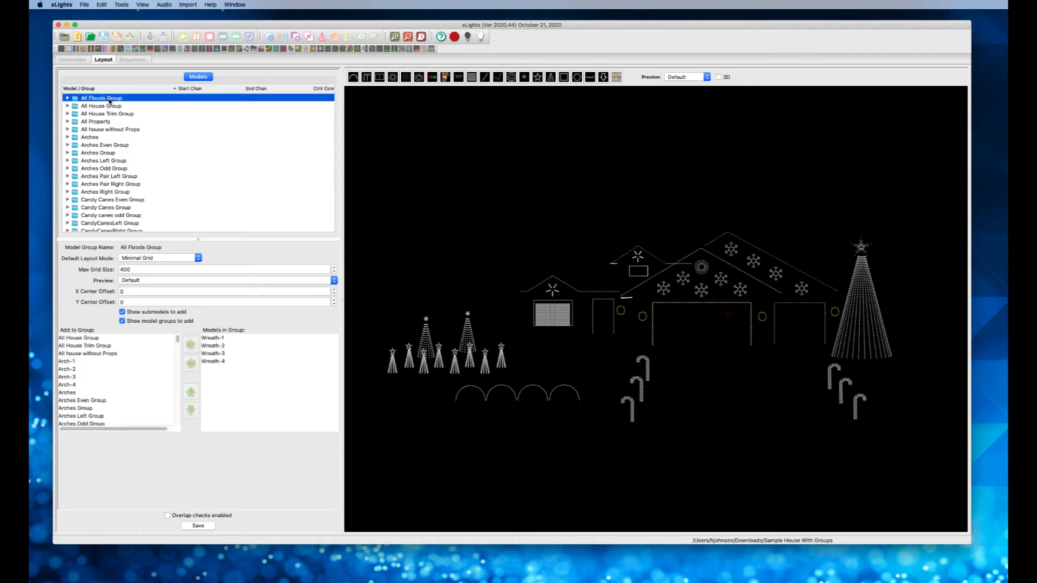
pyautogui.press('Down')
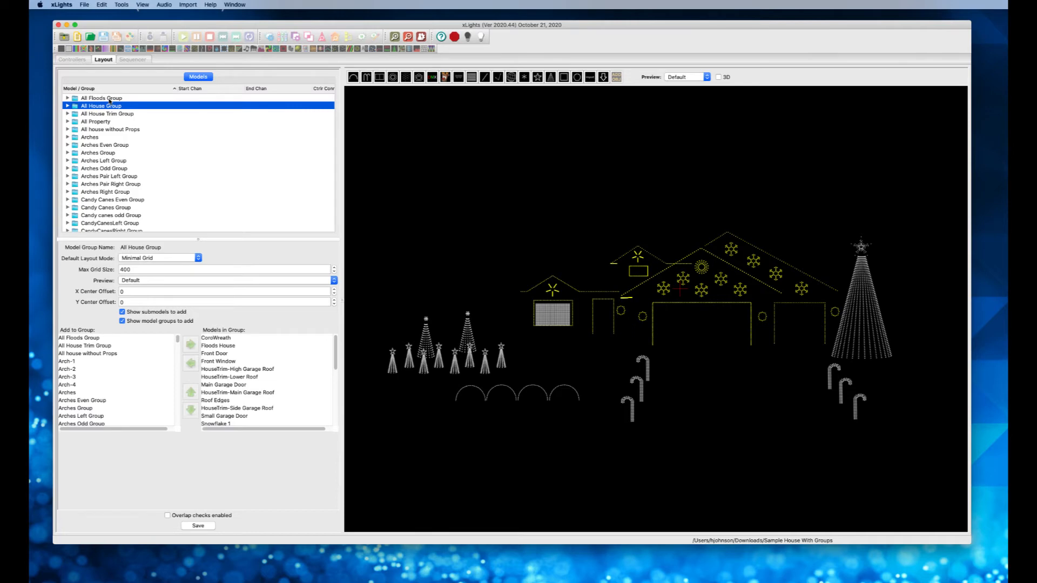
pyautogui.press('Down')
pyautogui.press('Down')
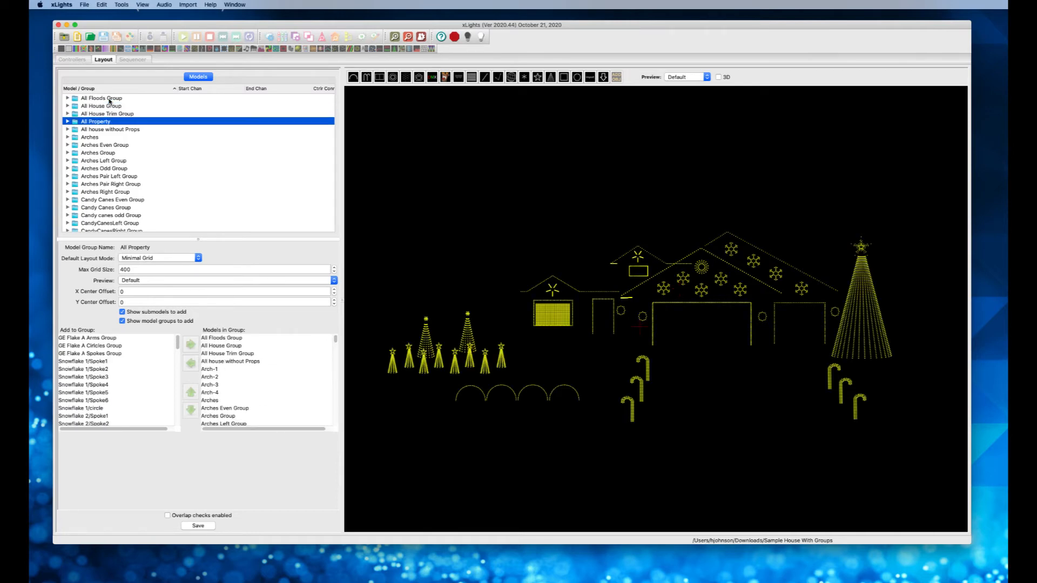
pyautogui.press('Down')
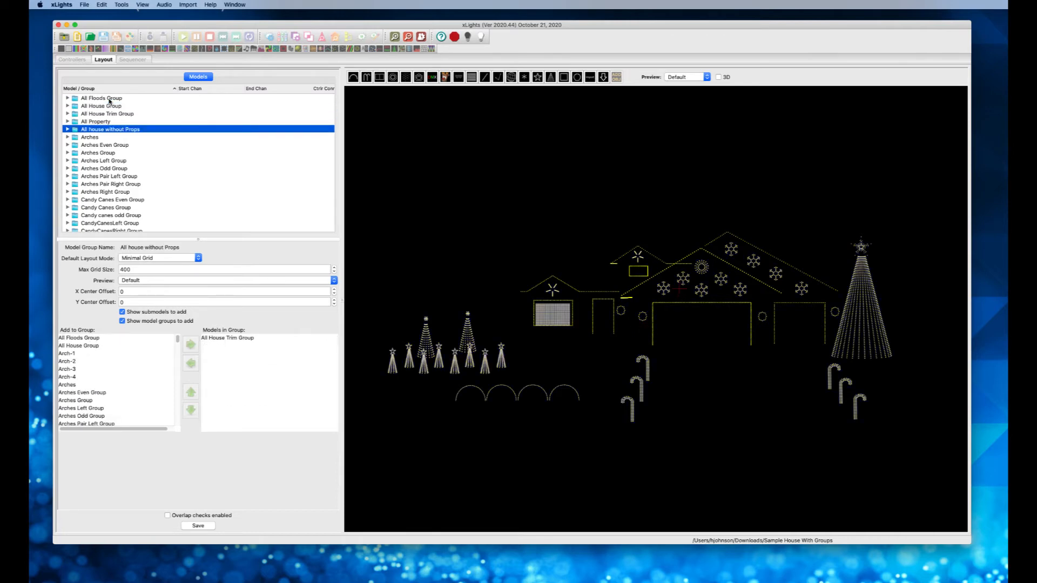
pyautogui.press('Down')
pyautogui.press('Down')
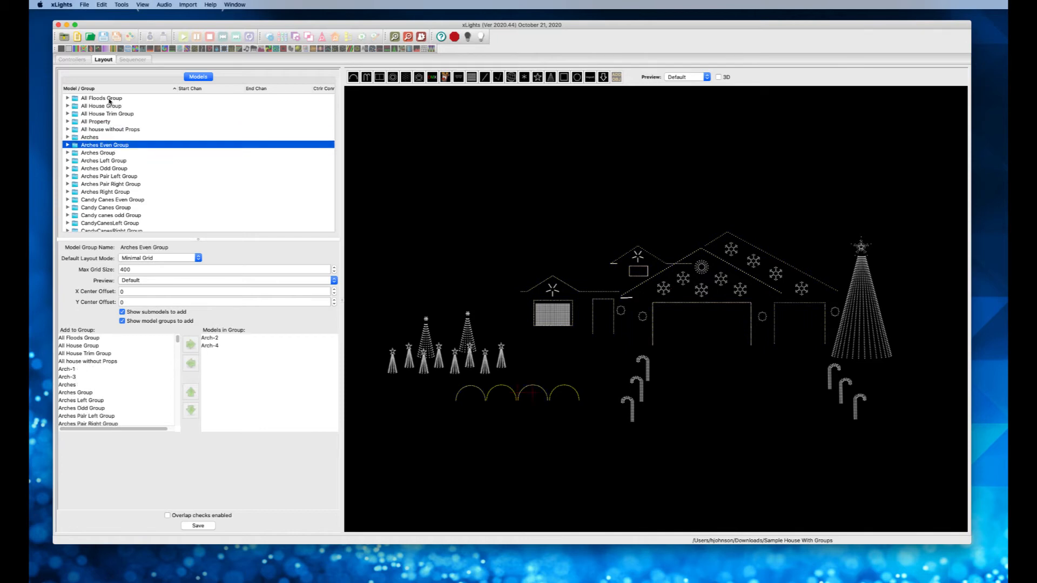
pyautogui.press('Down')
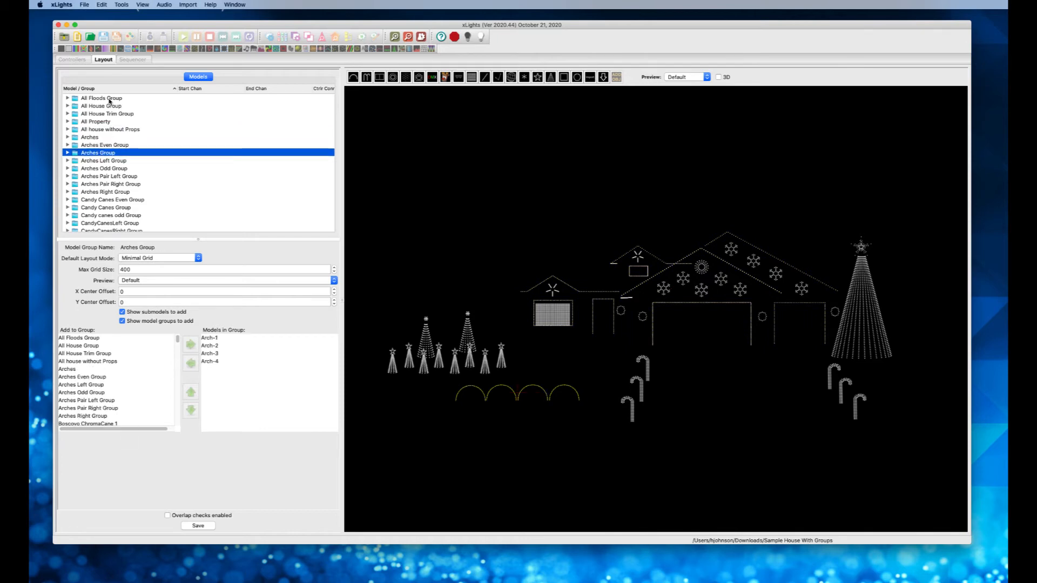
pyautogui.press('Down')
pyautogui.press('Down')
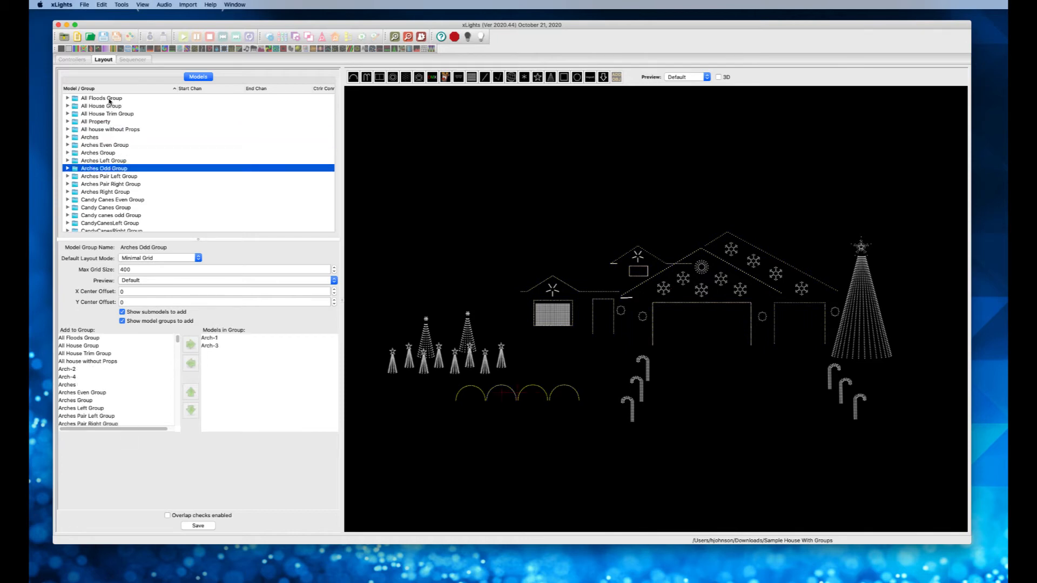
pyautogui.press('Down')
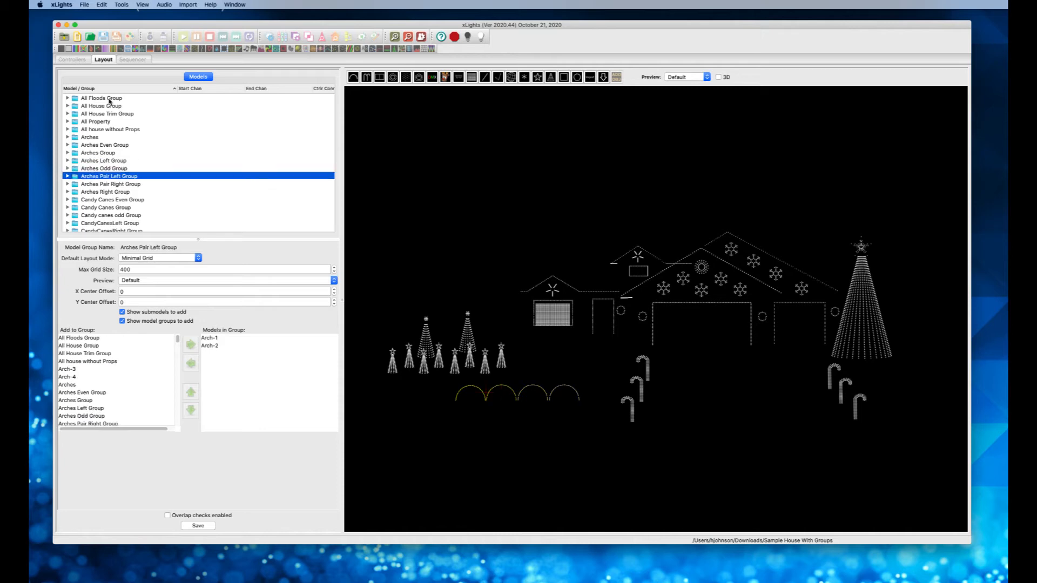
pyautogui.press('Down')
pyautogui.press('Down')
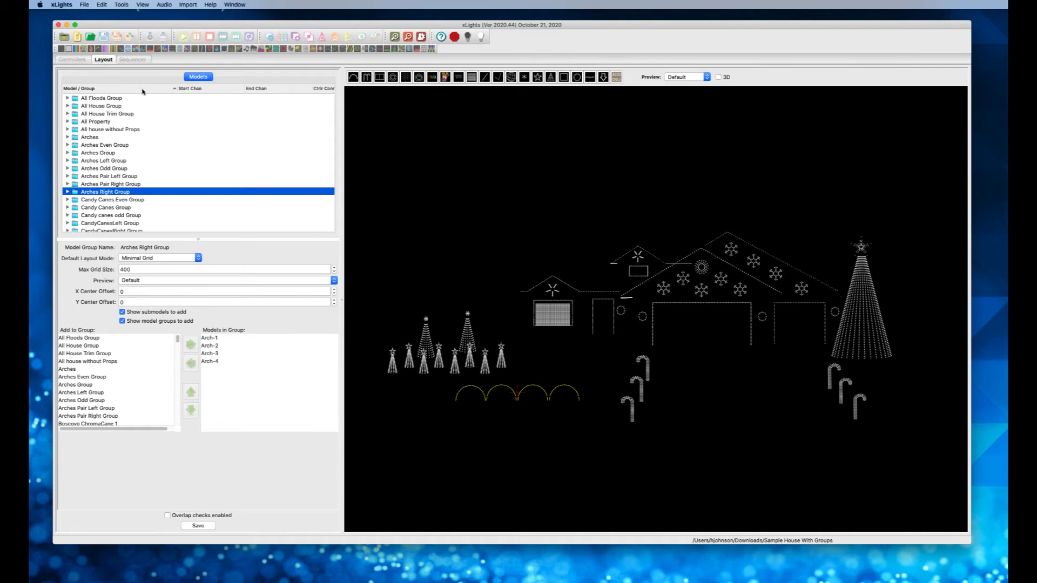
# Step: Create a 40fps (25ms) musical sequence from 01 - White Christmas.mp3 in the Simple-Import-White Christmas folder, using Quick Start with the All Models view
pyautogui.click(129, 60)
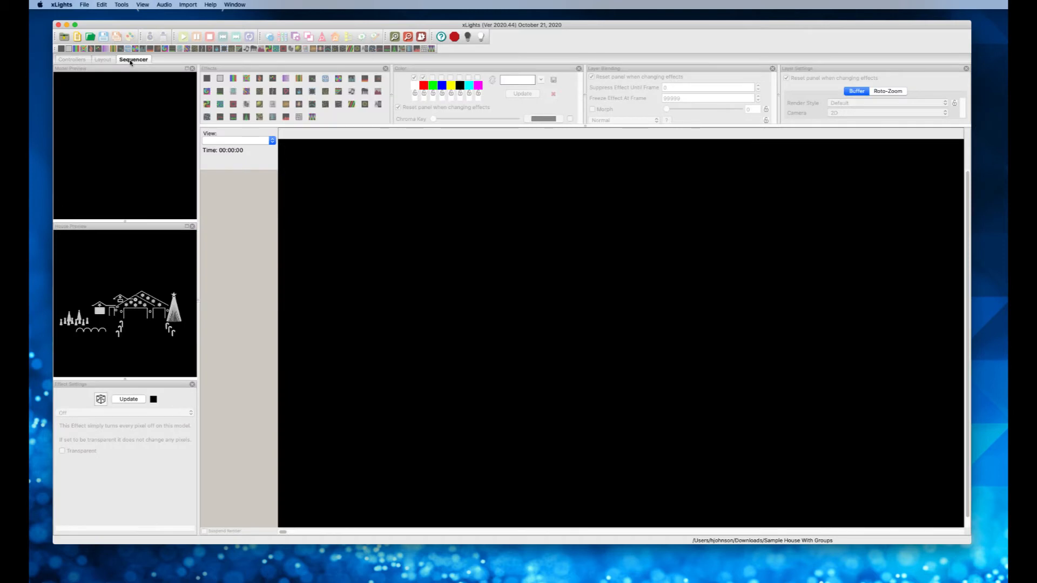
pyautogui.click(79, 38)
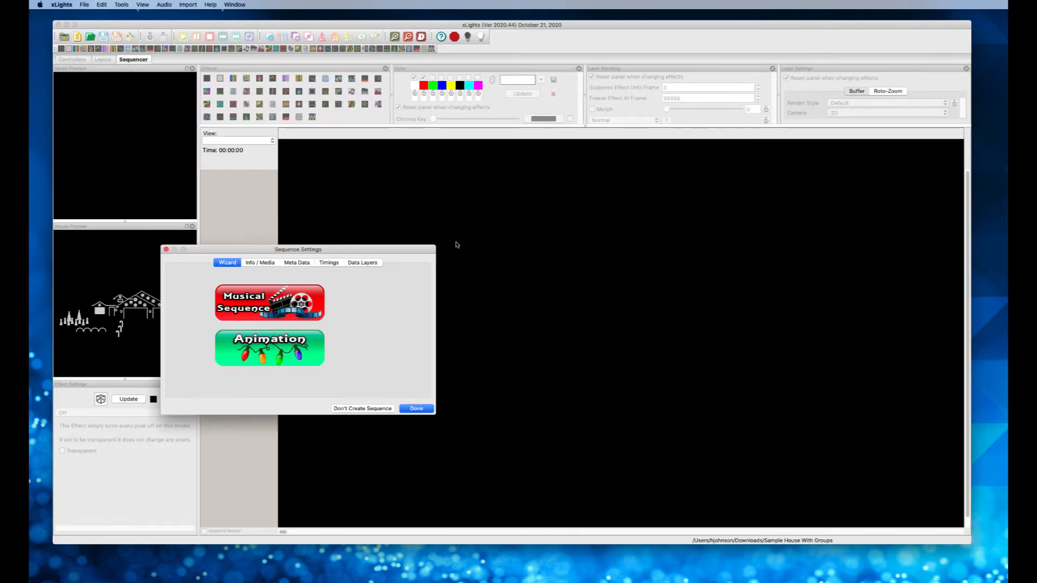
pyautogui.click(270, 302)
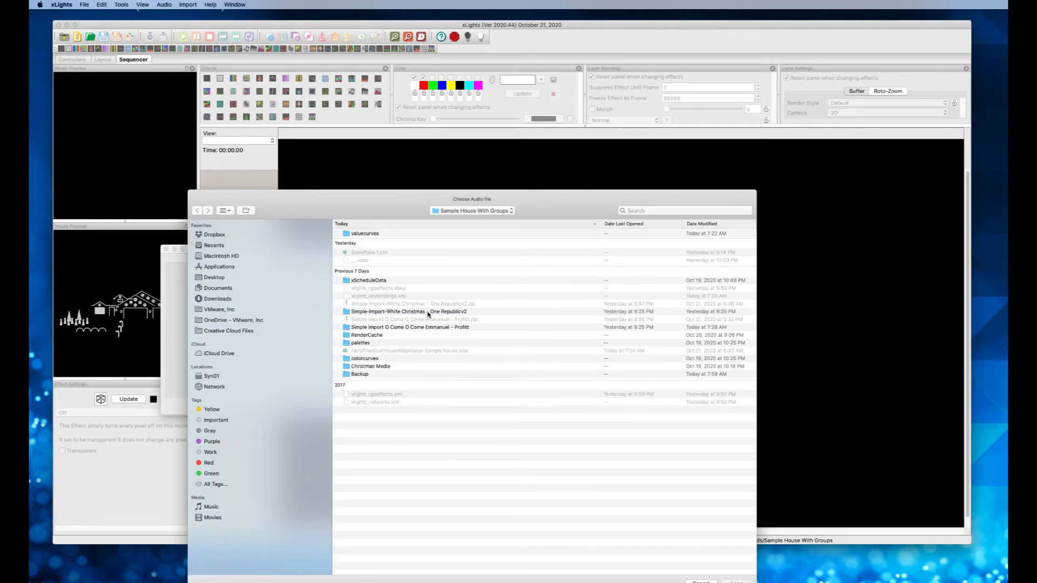
pyautogui.click(429, 312)
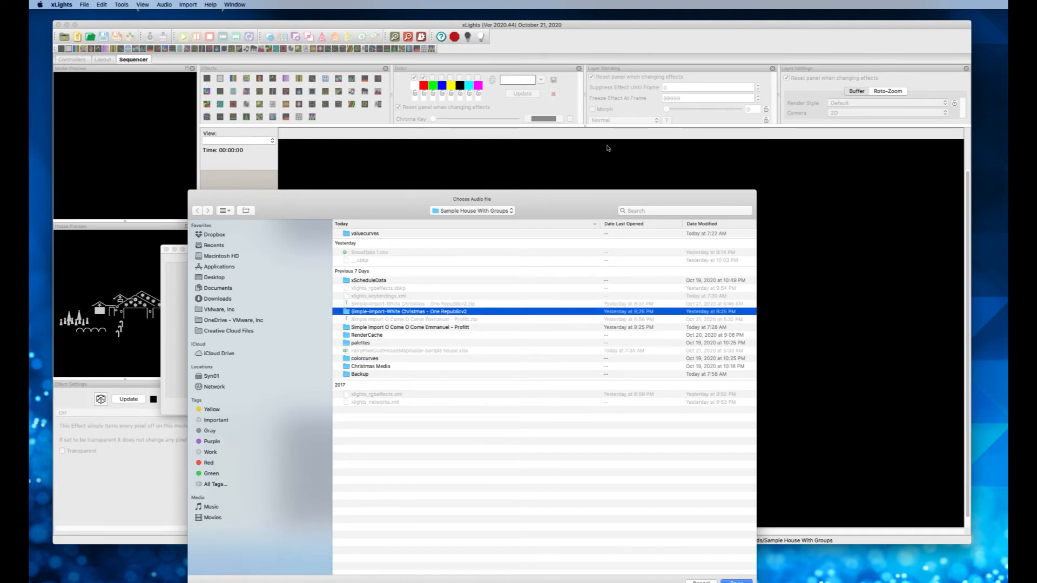
pyautogui.moveTo(595, 199); pyautogui.dragTo(603, 153)
pyautogui.click(745, 539)
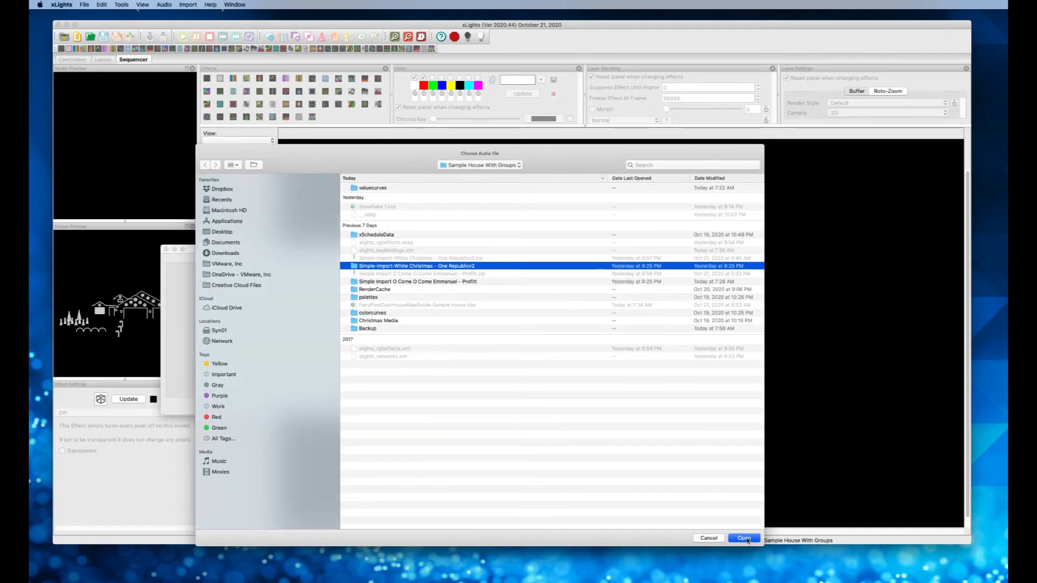
pyautogui.click(408, 255)
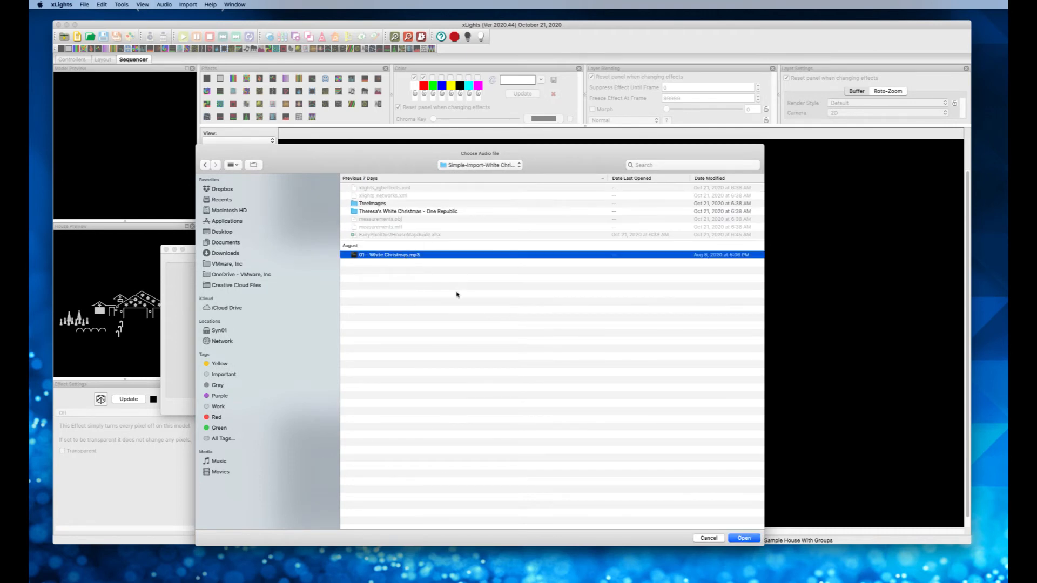
pyautogui.click(746, 540)
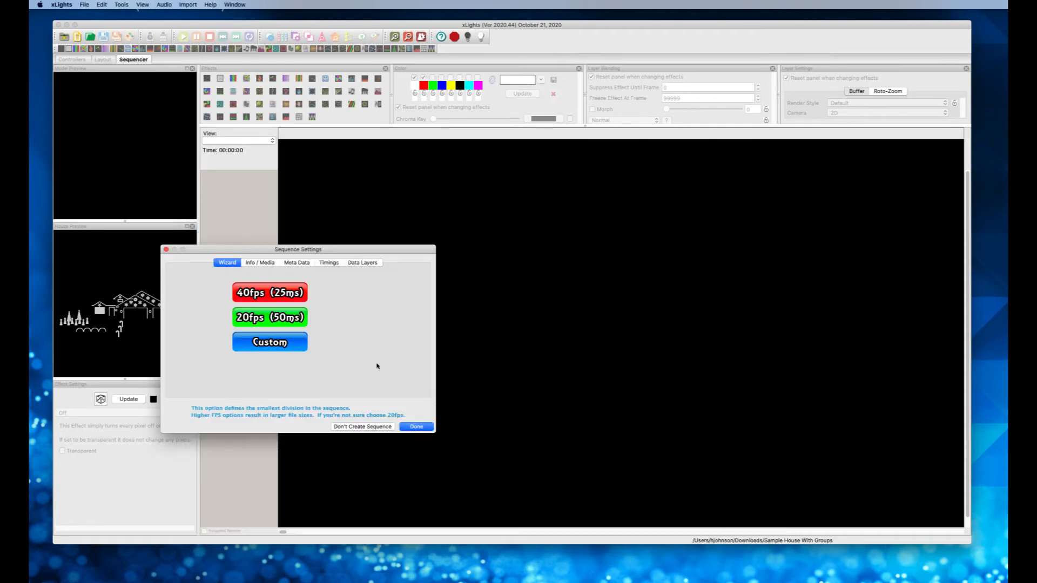
pyautogui.click(298, 293)
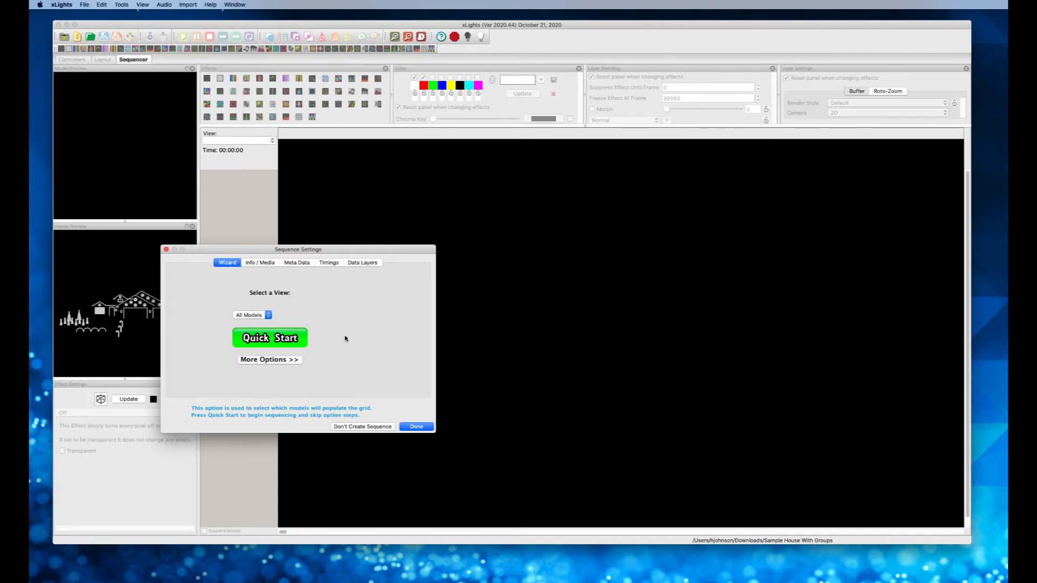
pyautogui.click(291, 339)
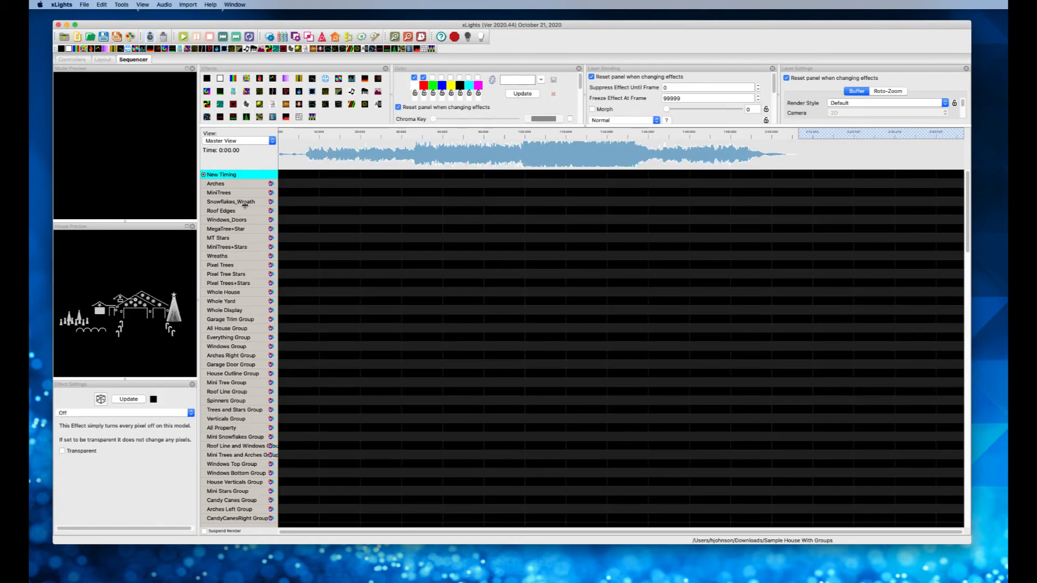
# Step: Import effects from the sequence file Simple-Import-White Christmas - One Republic.xsq for channel mapping
pyautogui.click(184, 5)
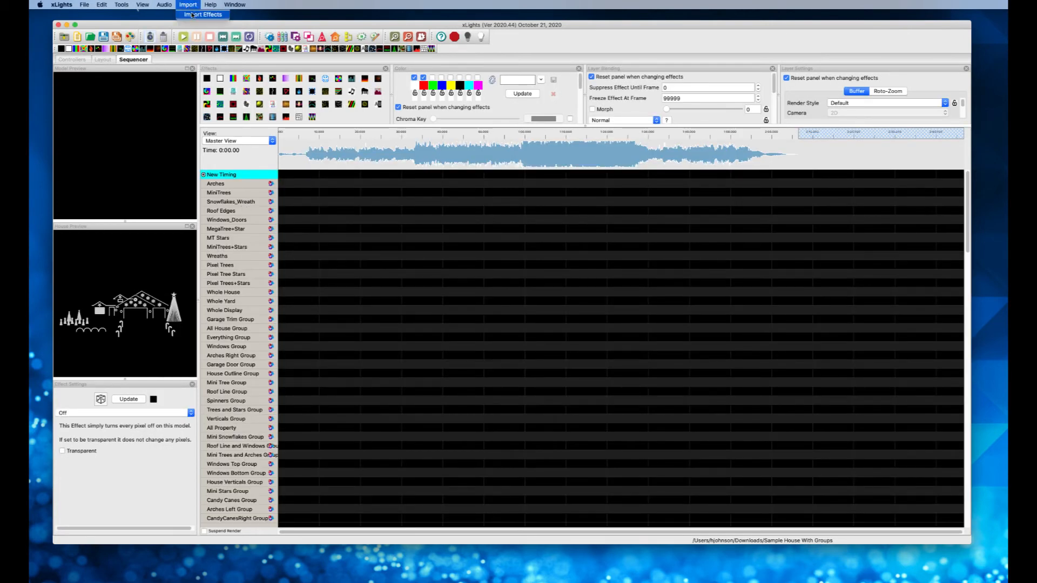
pyautogui.click(192, 15)
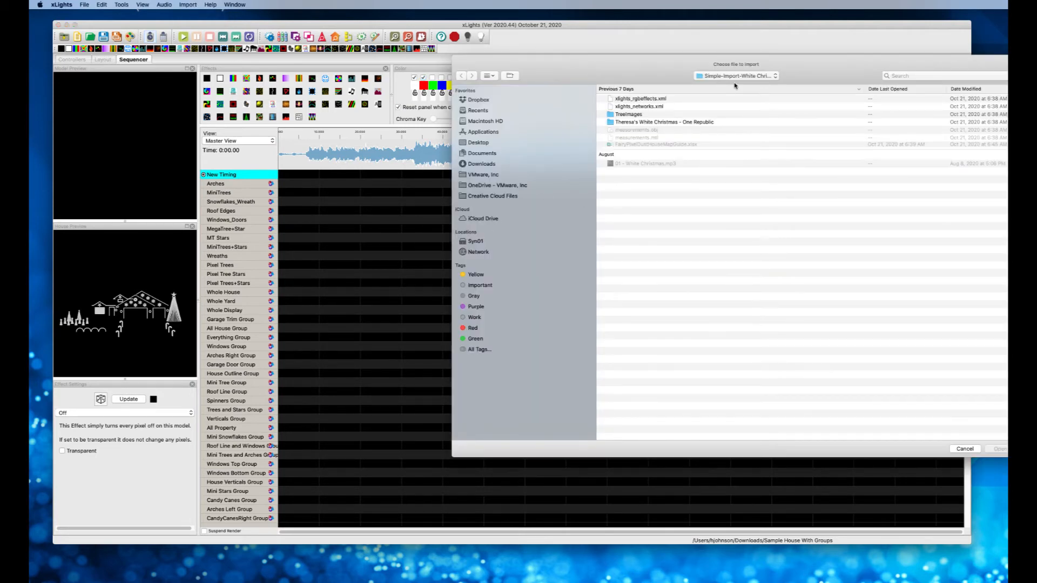
pyautogui.click(687, 125)
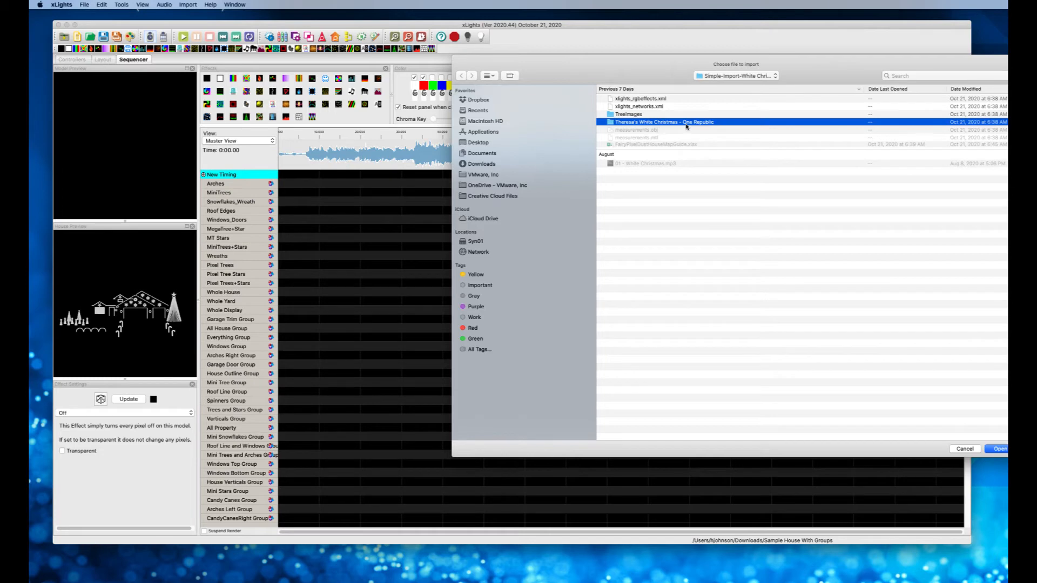
pyautogui.doubleClick(688, 124)
pyautogui.click(716, 99)
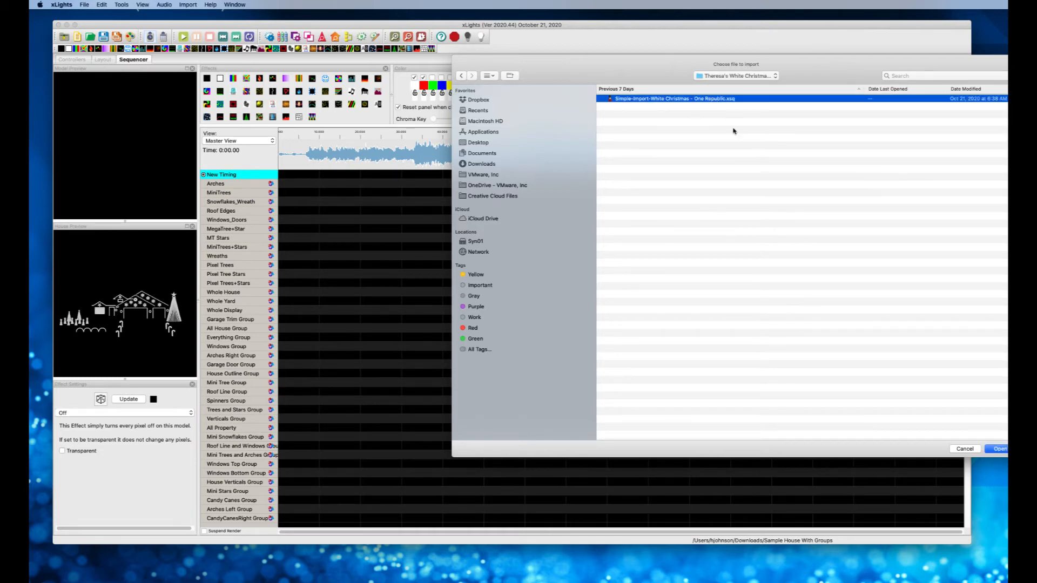
pyautogui.click(997, 449)
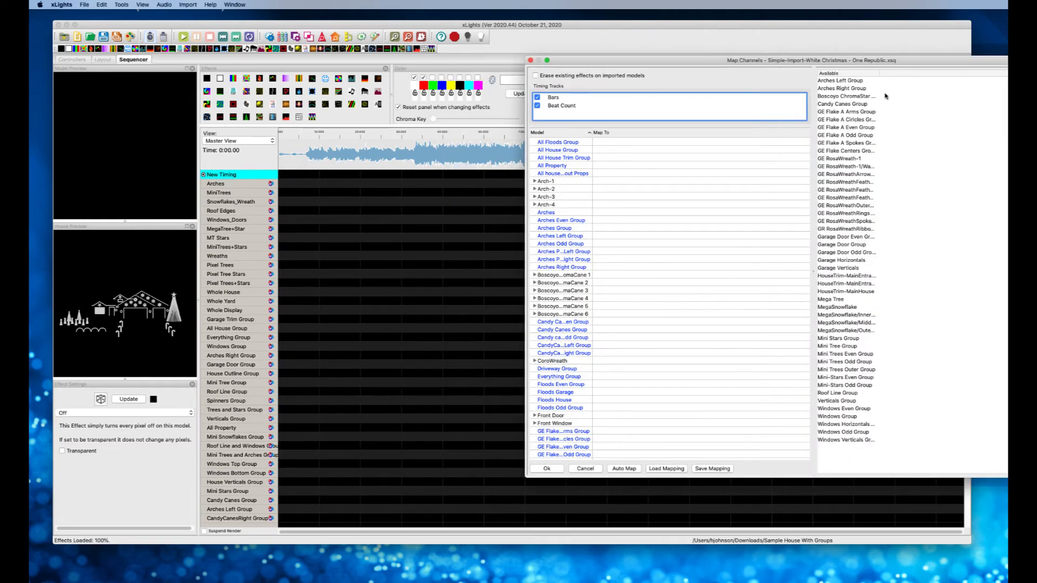
# Step: Widen the model and available-channel name columns in the channel mapping and auto-map the channels with matching names
pyautogui.moveTo(593, 133); pyautogui.dragTo(664, 134)
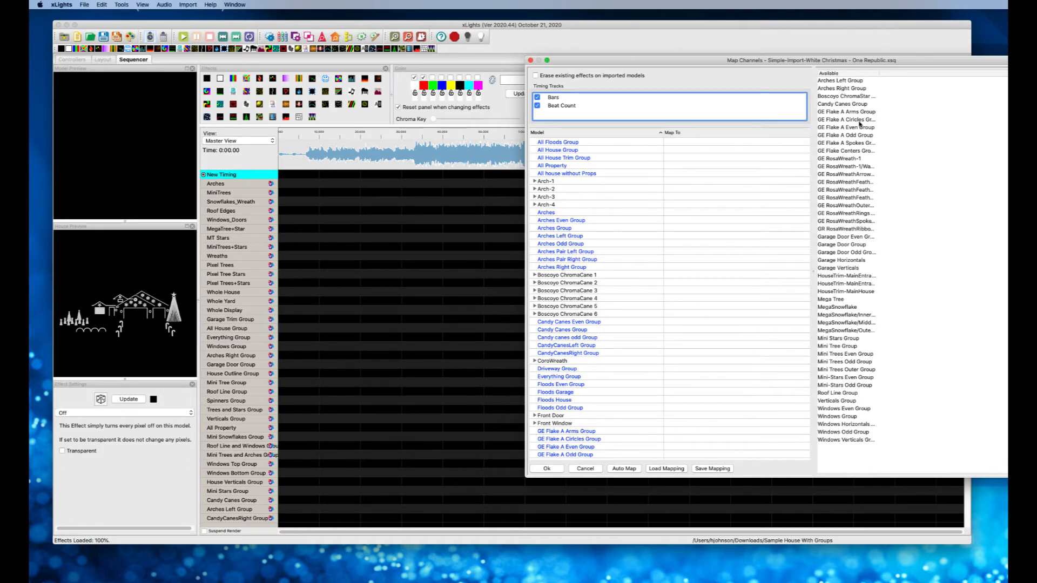
pyautogui.moveTo(903, 62); pyautogui.dragTo(741, 79)
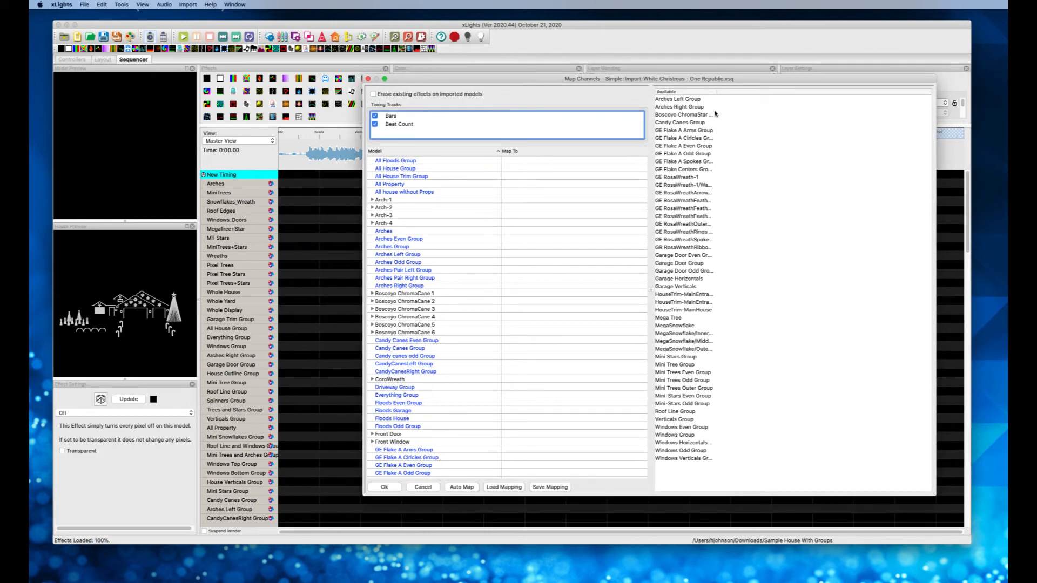
pyautogui.moveTo(718, 90); pyautogui.dragTo(840, 93)
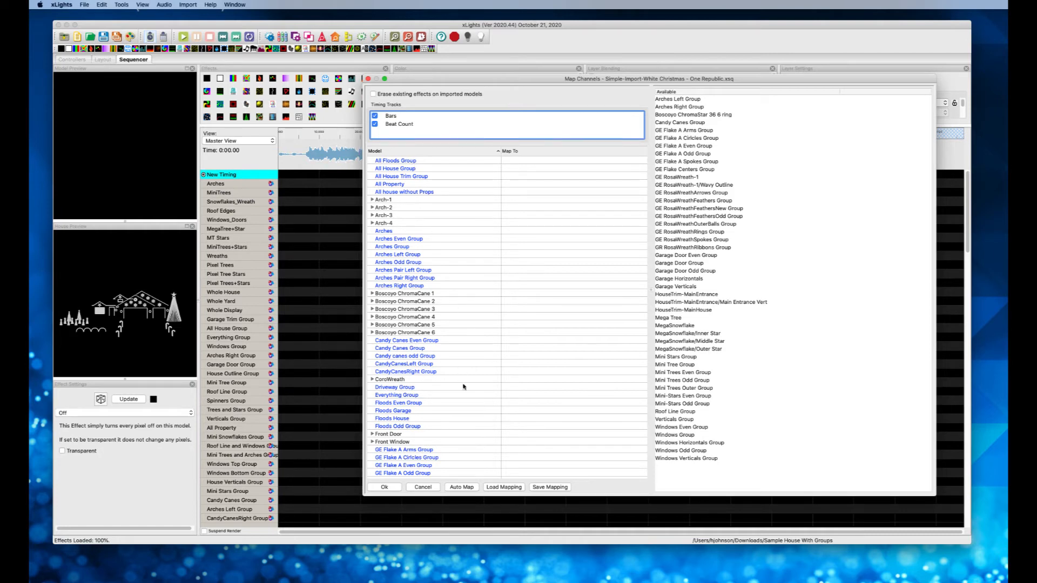
pyautogui.scroll(-1, 432, 457)
pyautogui.scroll(2, 493, 423)
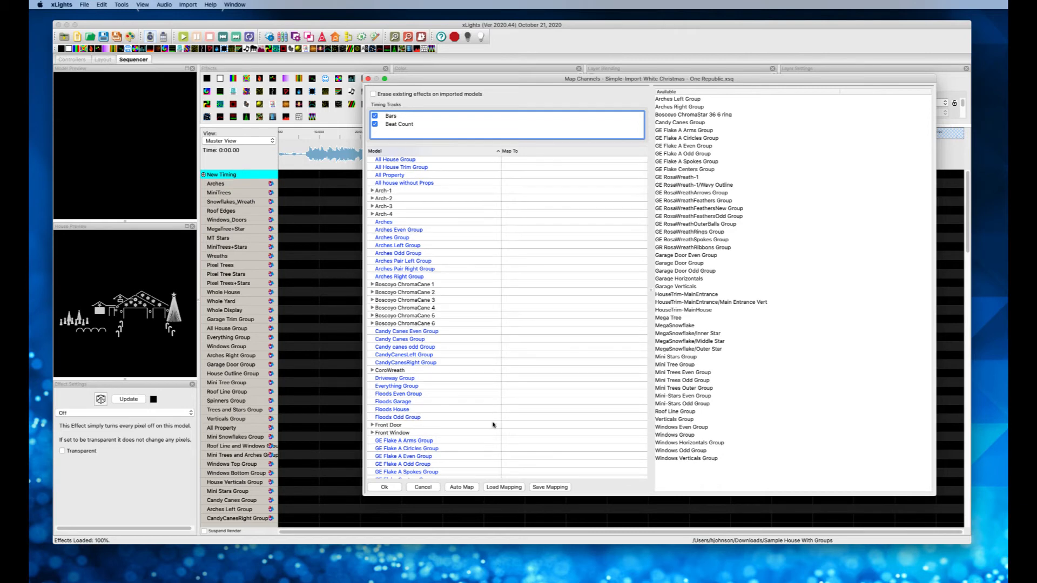
pyautogui.click(461, 487)
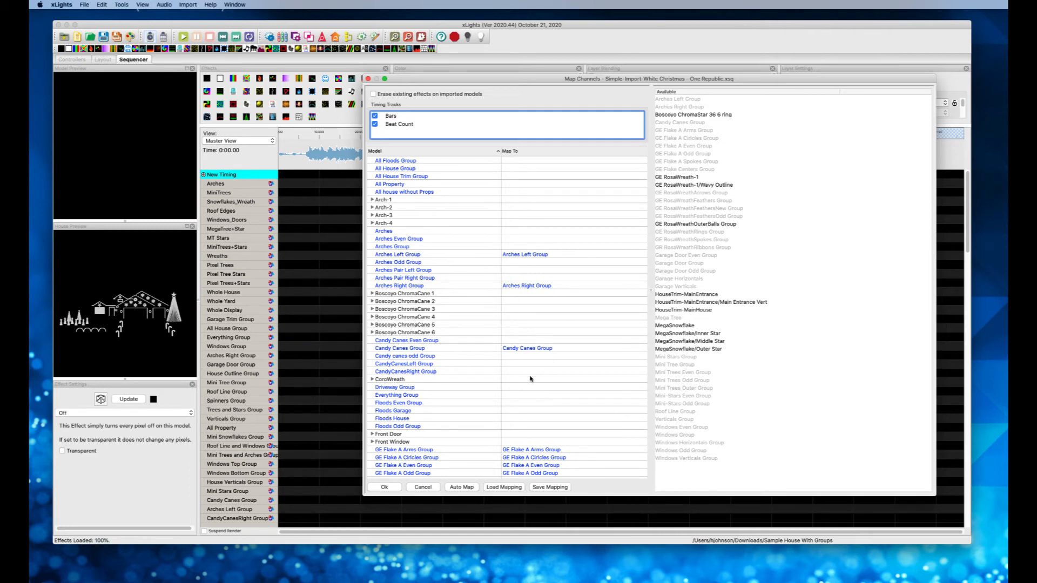
# Step: Map the available Boscoyo ChromaStar 36 6 ring channel to the MegaTree Star model
pyautogui.click(695, 115)
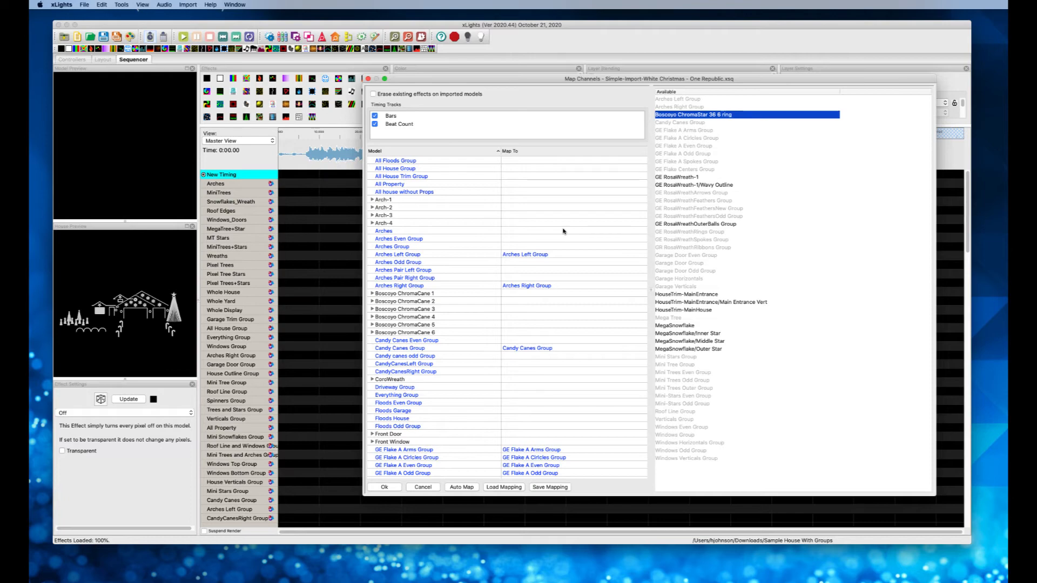
pyautogui.scroll(-5, 559, 235)
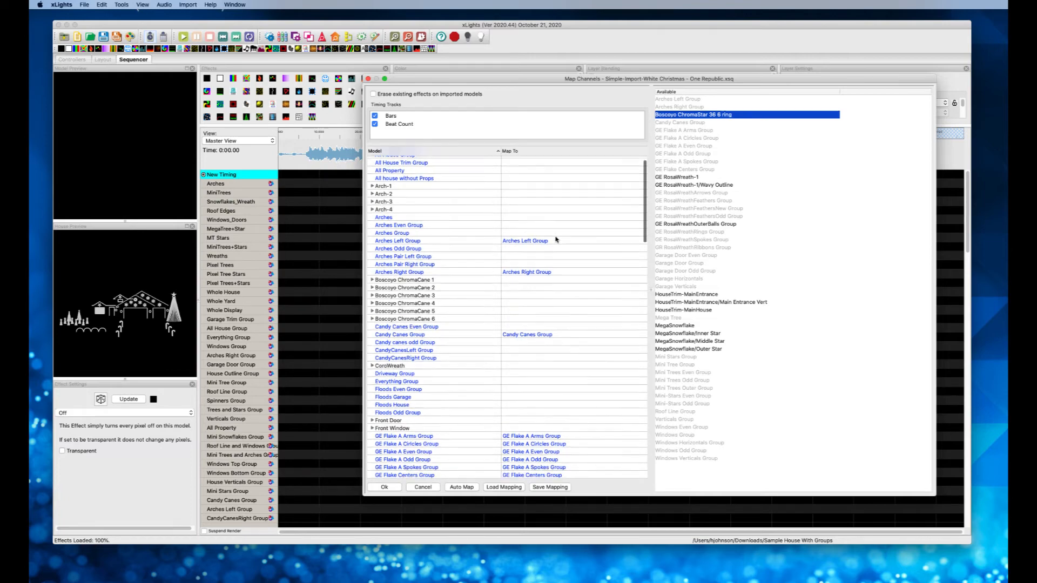
pyautogui.scroll(-12, 556, 239)
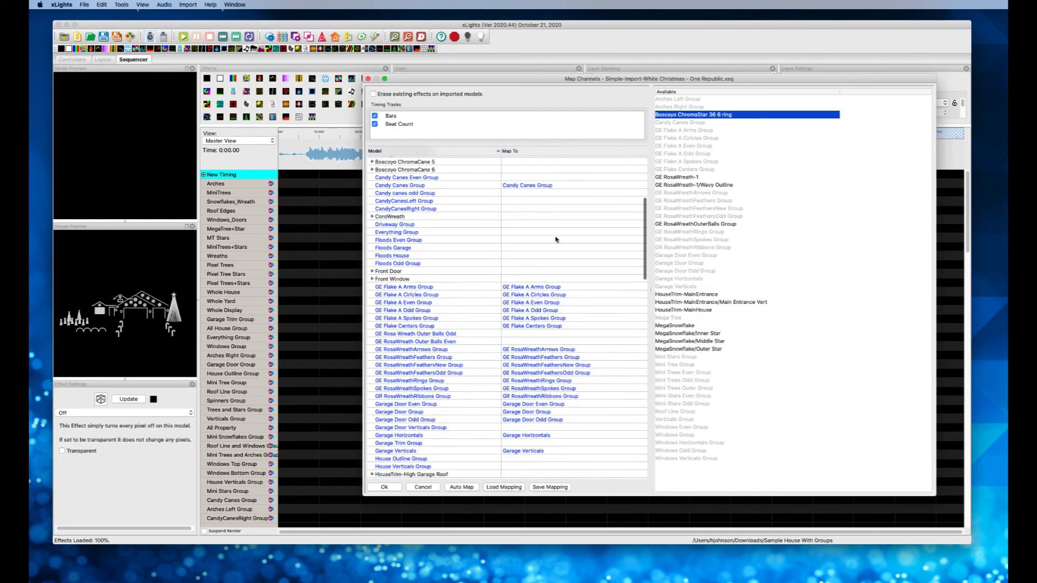
pyautogui.scroll(-10, 556, 240)
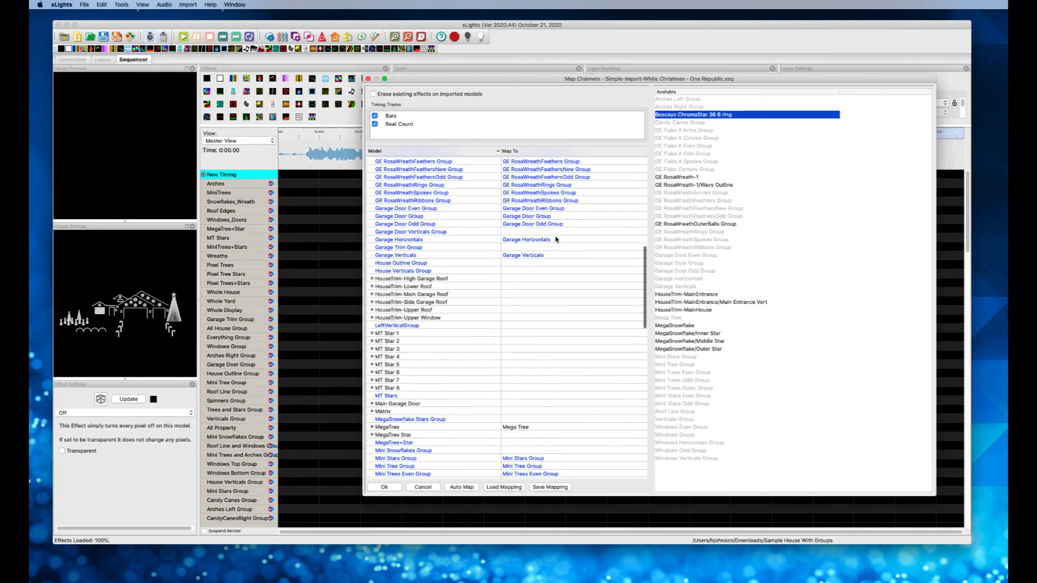
pyautogui.scroll(-1, 557, 239)
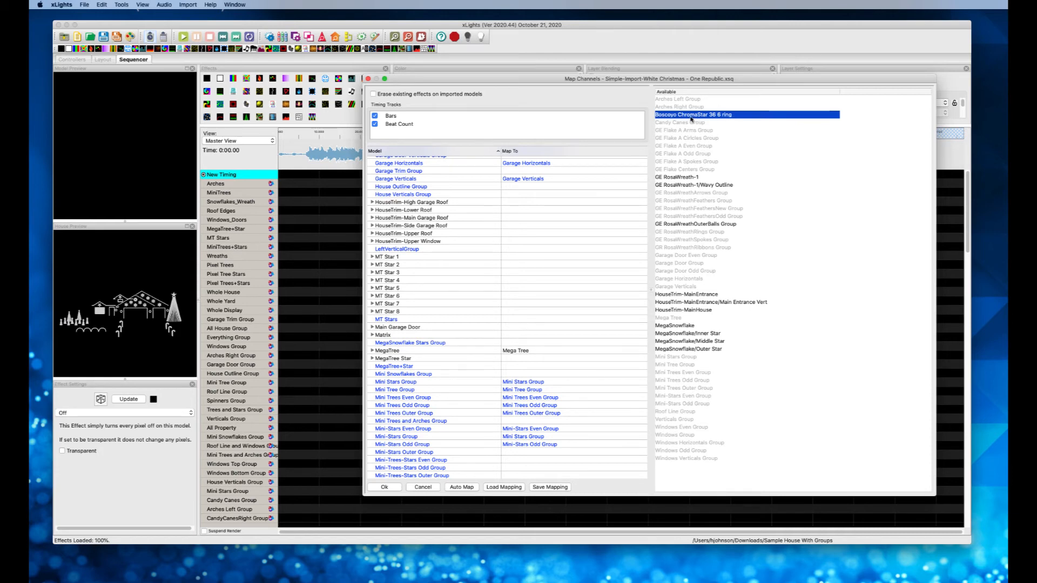
pyautogui.moveTo(691, 119); pyautogui.dragTo(570, 360)
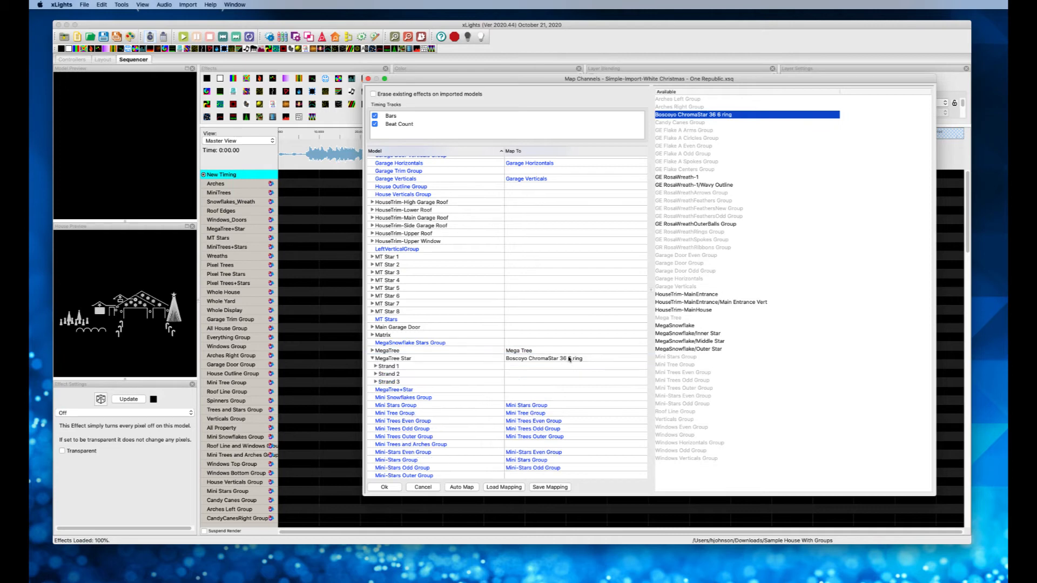
# Step: Map the available GE RosaWreath-1 channel to the Matrix model
pyautogui.click(722, 178)
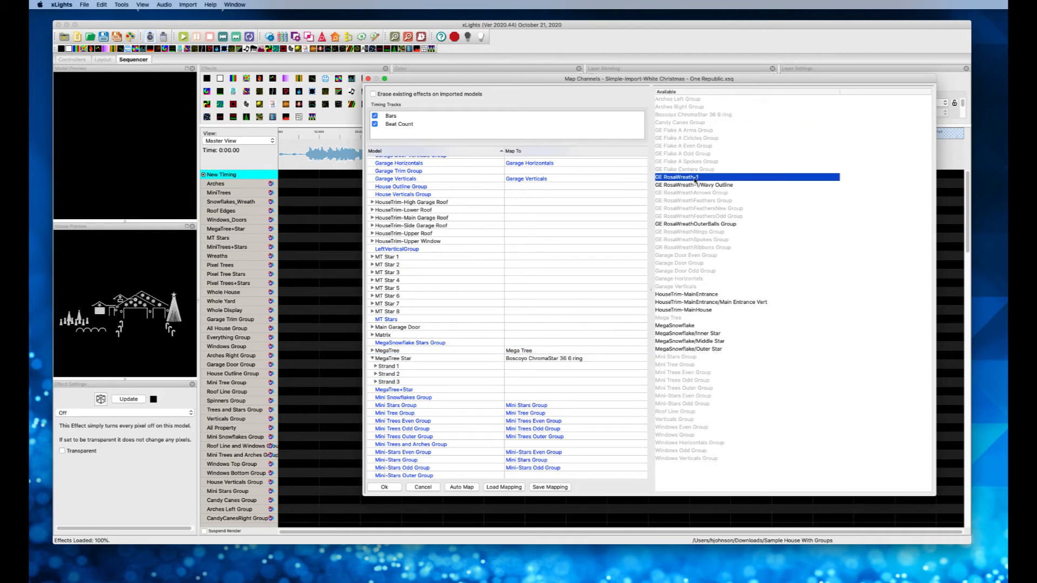
pyautogui.scroll(1, 492, 259)
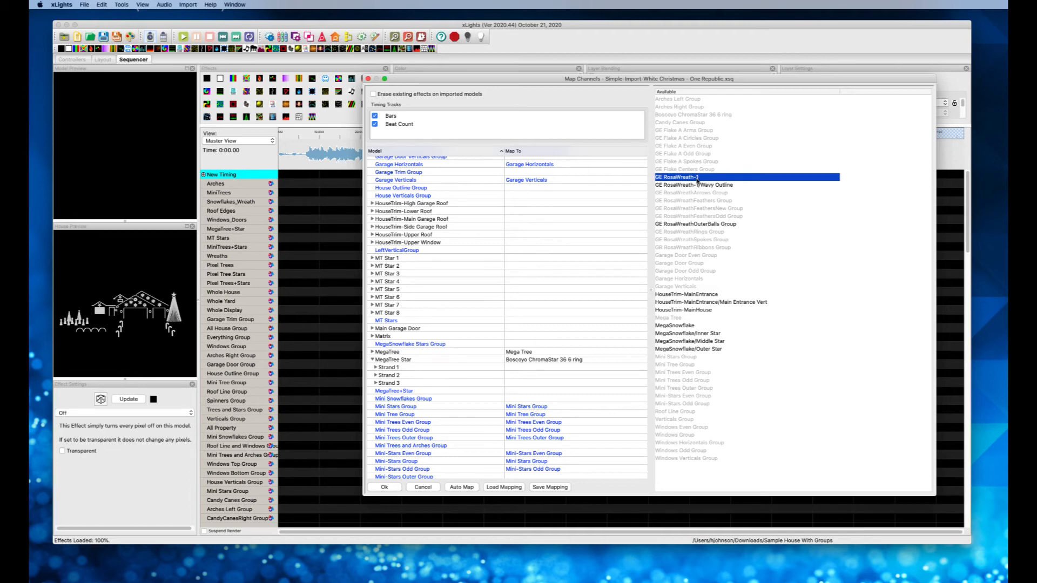
pyautogui.moveTo(696, 182); pyautogui.dragTo(537, 335)
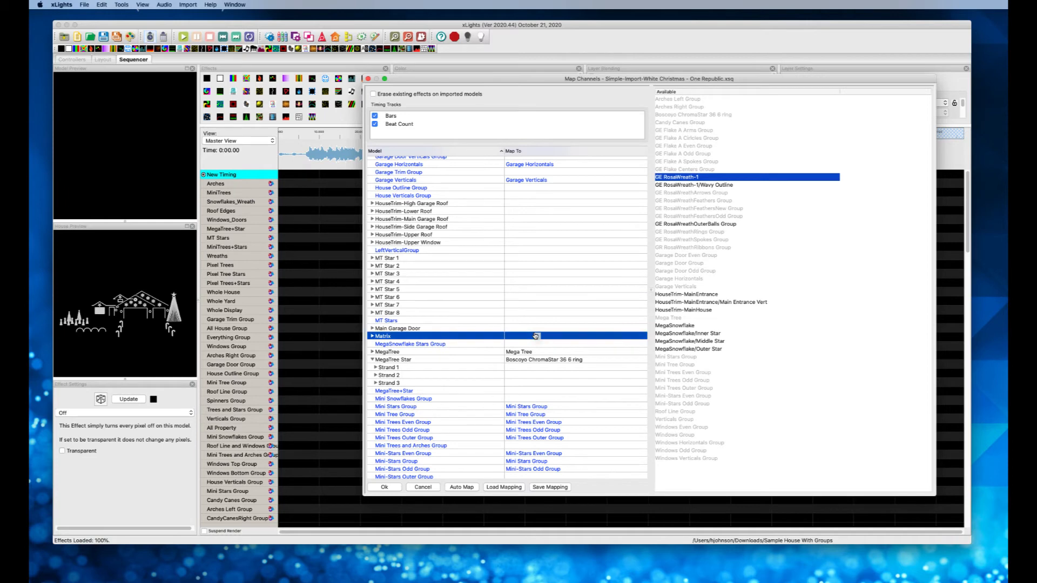
pyautogui.click(373, 337)
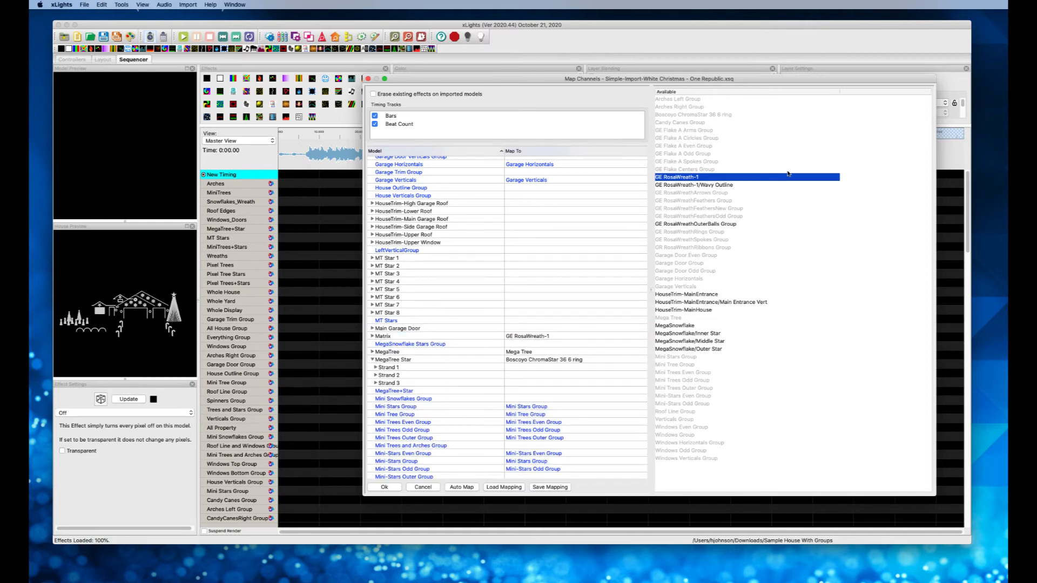
# Step: Check the unmapped RosaWreath Wavy Outline and OuterBalls entries, and map HouseTrim-MainEntrance to the HouseTrim-Lower Roof model
pyautogui.click(695, 185)
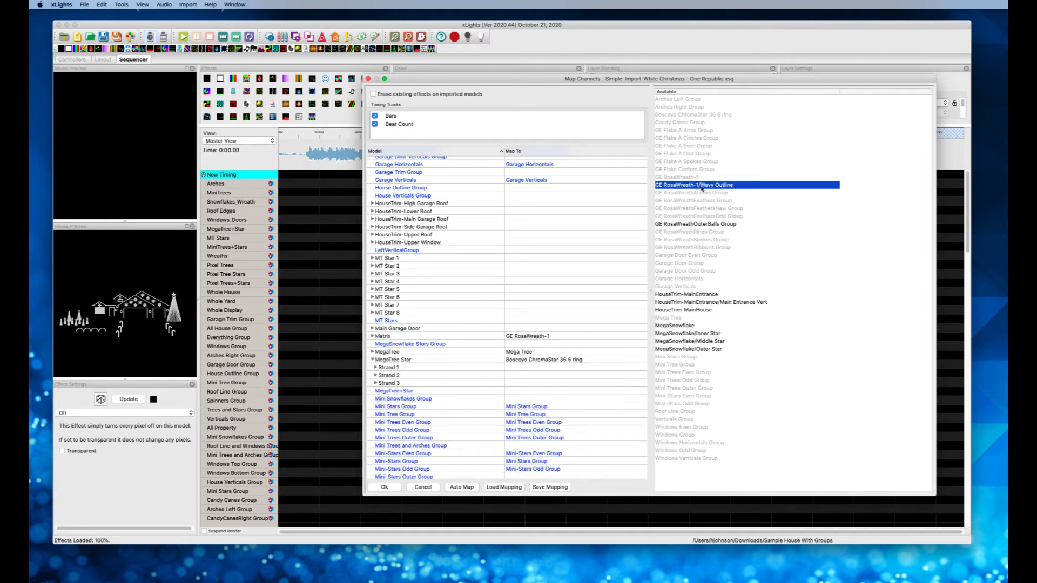
pyautogui.click(718, 225)
pyautogui.click(724, 186)
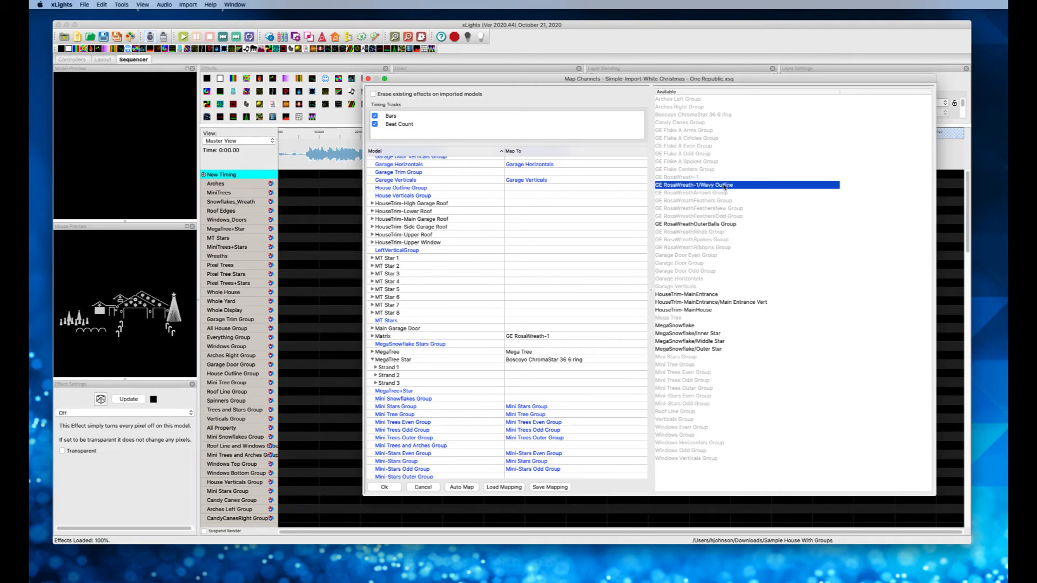
pyautogui.click(723, 225)
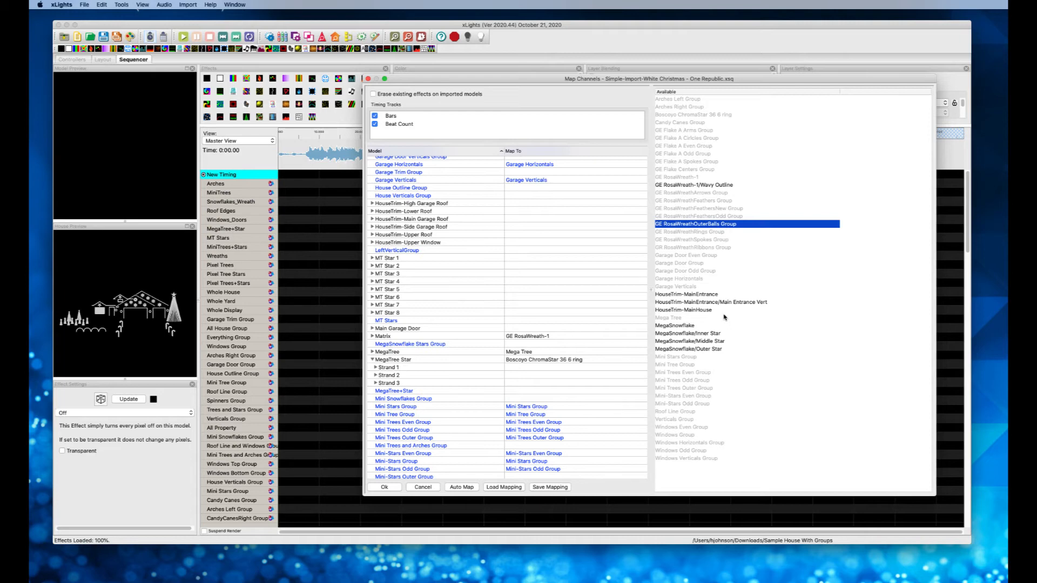
pyautogui.click(701, 295)
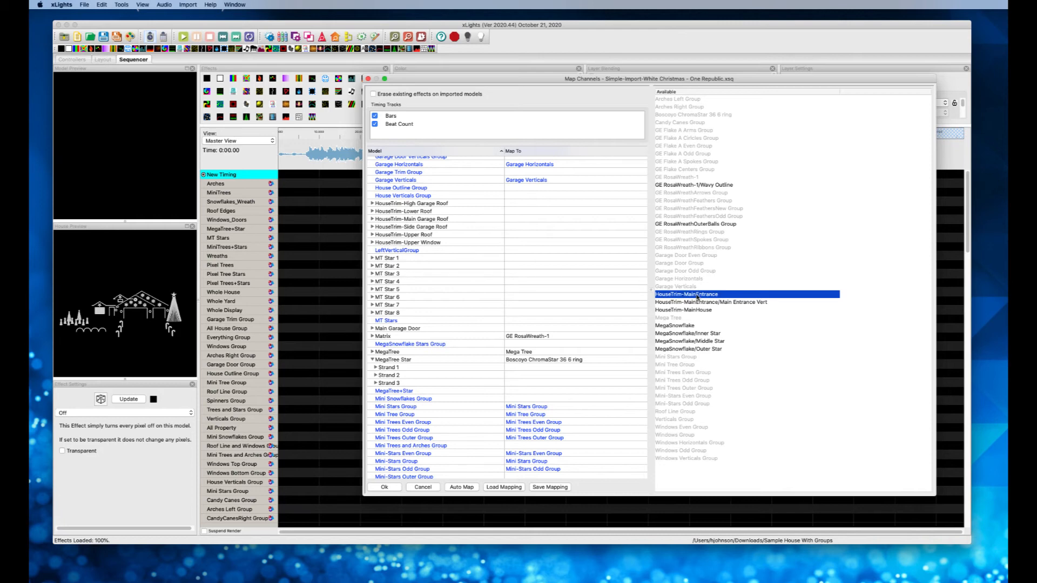
pyautogui.moveTo(697, 296); pyautogui.dragTo(573, 213)
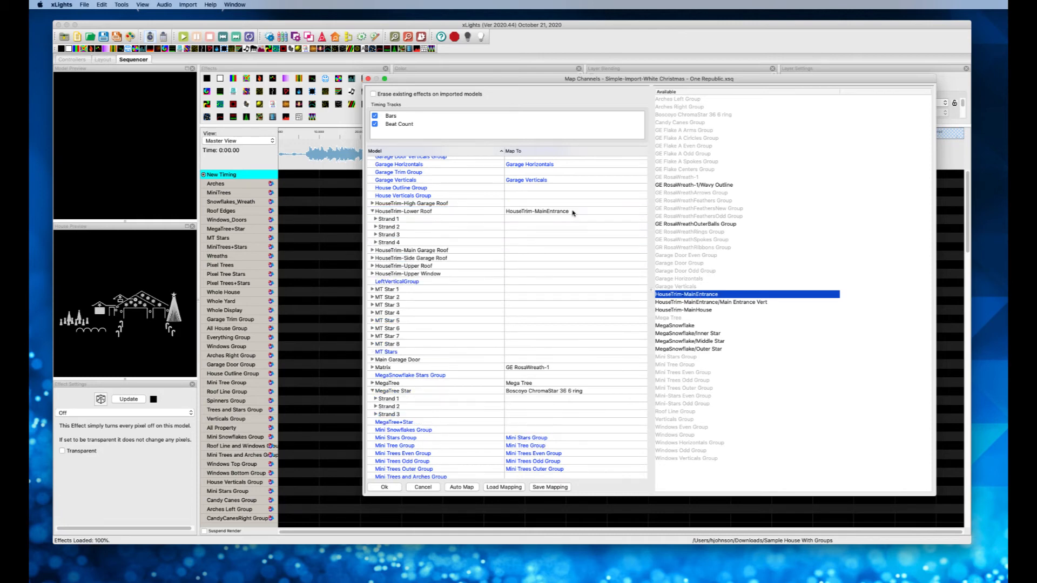
# Step: Map HouseTrim-MainEntrance/Main Entrance Vert to the House Verticals Group and HouseTrim-MainHouse to the HouseTrim-Main Garage Roof model
pyautogui.click(696, 303)
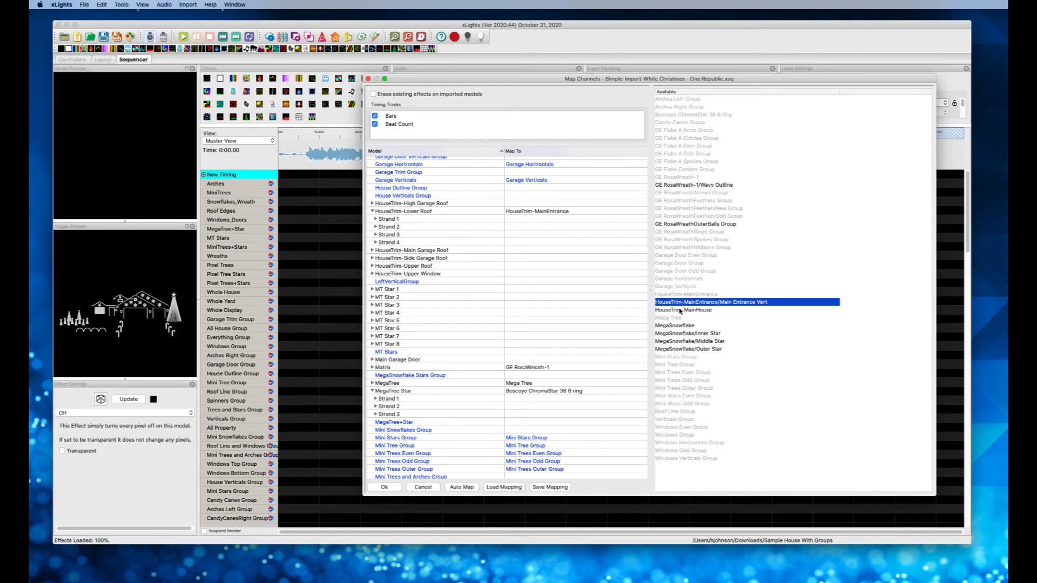
pyautogui.moveTo(679, 312); pyautogui.dragTo(569, 198)
pyautogui.click(696, 310)
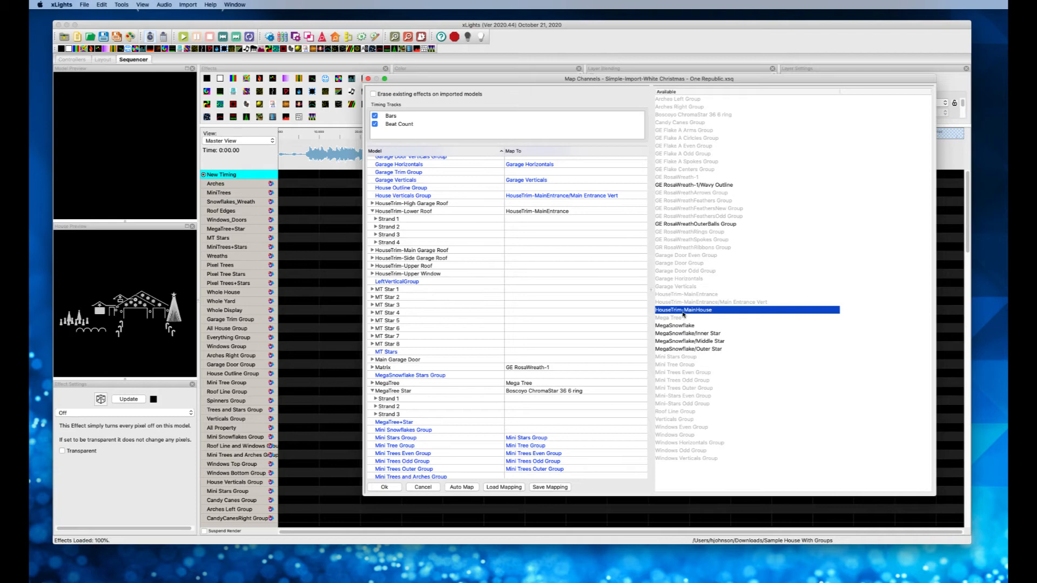
pyautogui.moveTo(682, 314); pyautogui.dragTo(678, 311)
pyautogui.moveTo(678, 311); pyautogui.dragTo(557, 254)
# Step: Map the available MegaSnowflake channel to the CoroWreath model
pyautogui.click(681, 326)
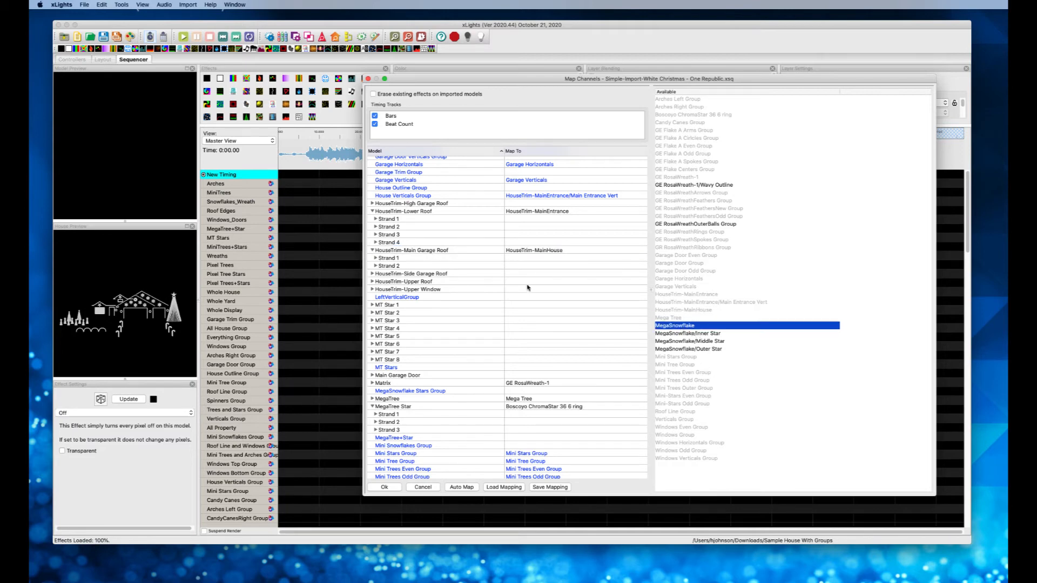
pyautogui.scroll(-3, 528, 288)
pyautogui.scroll(-1, 527, 288)
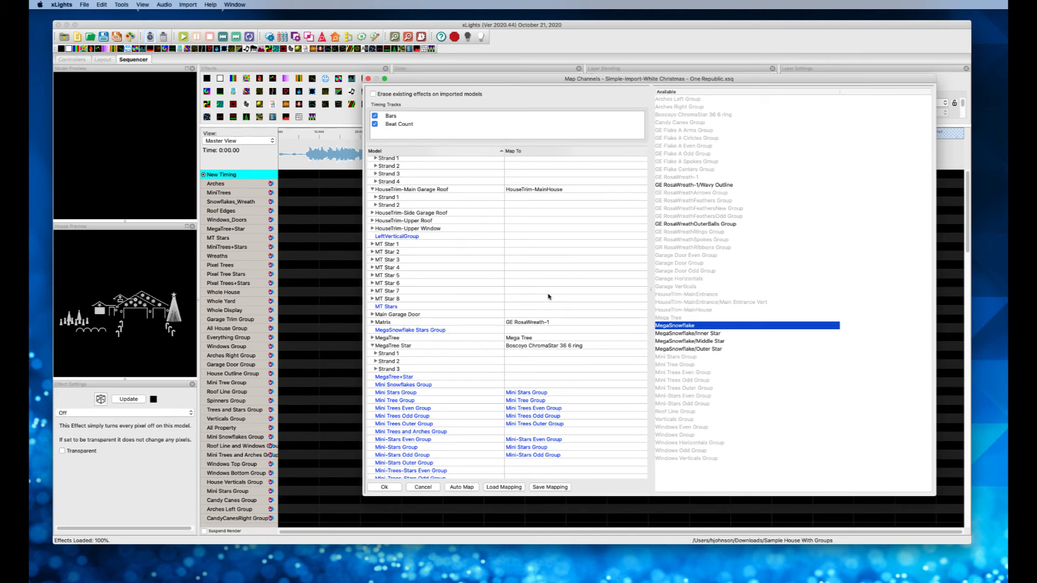
pyautogui.scroll(10, 549, 296)
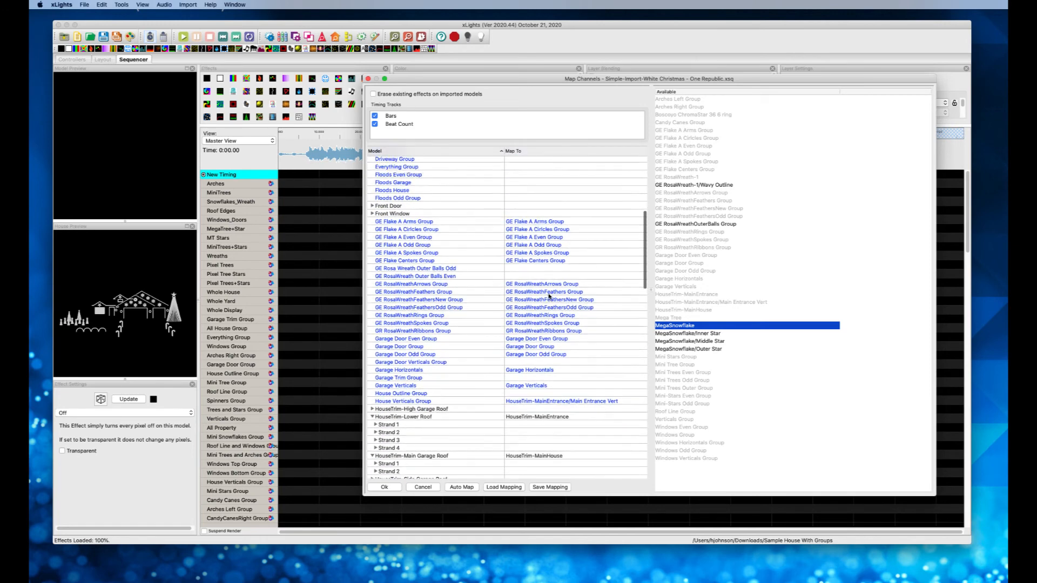
pyautogui.scroll(3, 549, 297)
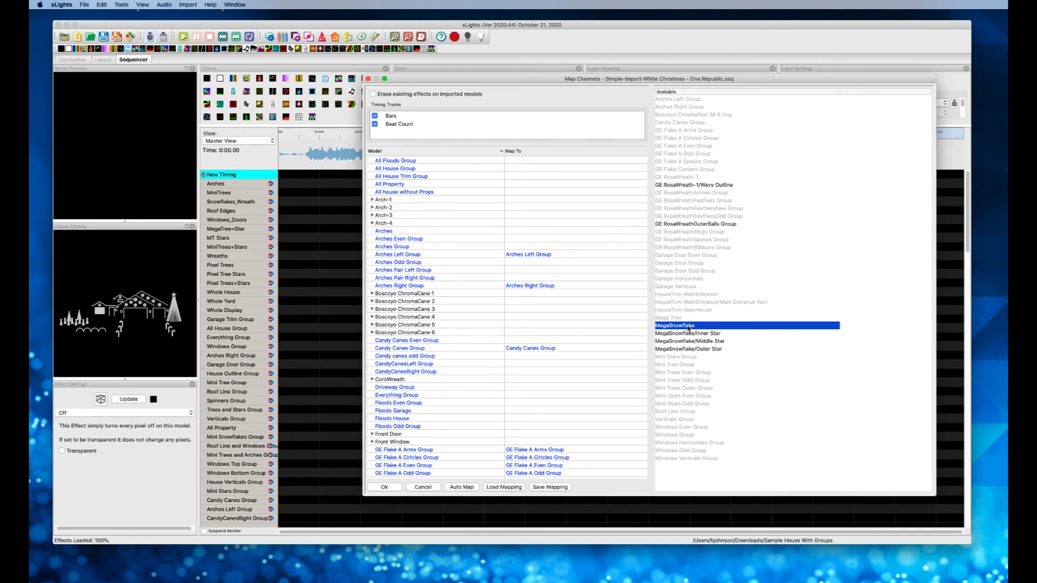
pyautogui.moveTo(692, 327); pyautogui.dragTo(517, 382)
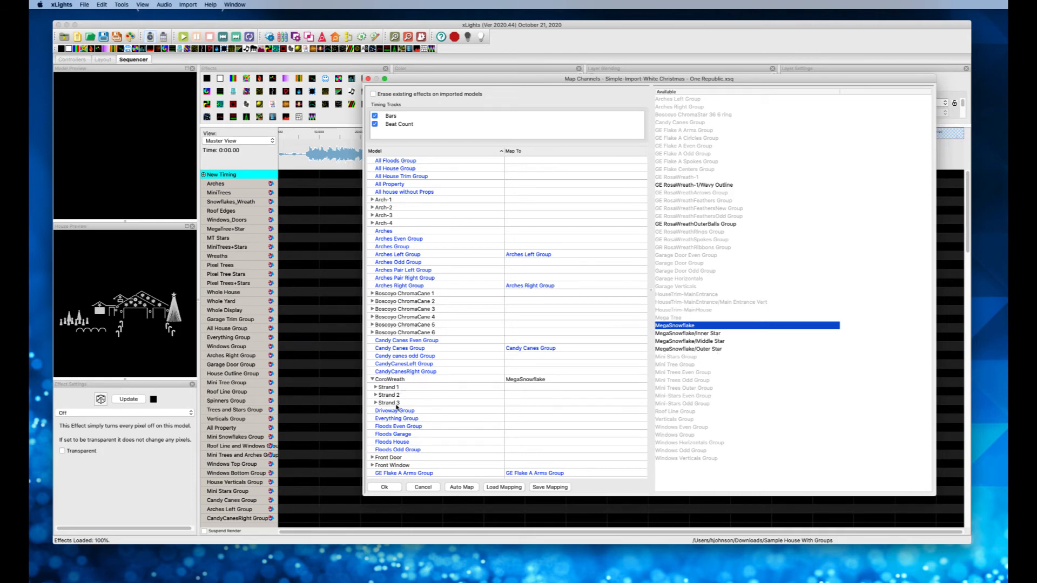
# Step: Map the MegaSnowflake Outer Star, Middle Star and Inner Star submodels to CoroWreath Strand 3, Strand 2 and Strand 1 respectively
pyautogui.moveTo(692, 350); pyautogui.dragTo(544, 403)
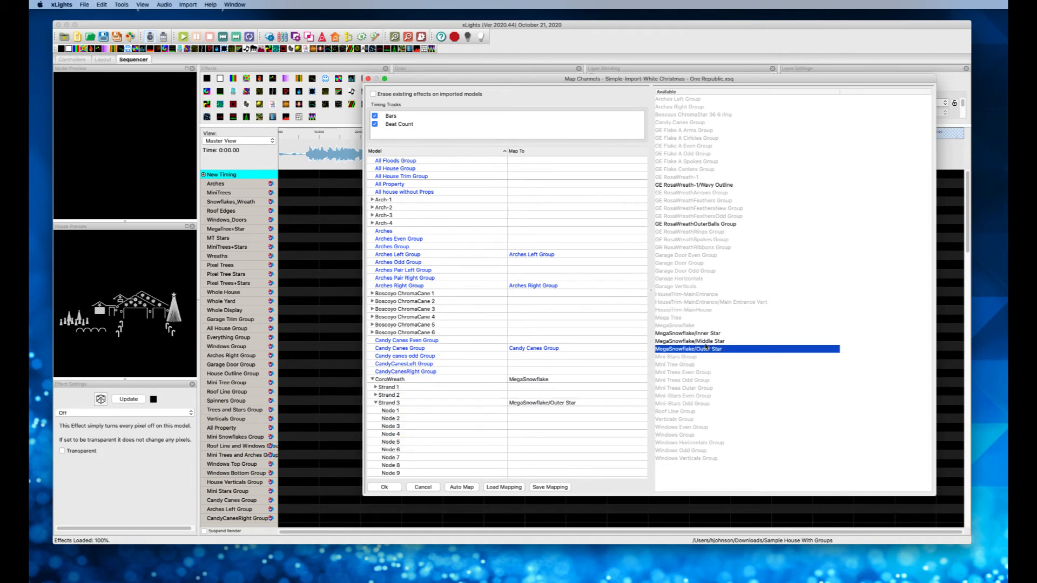
pyautogui.moveTo(705, 342); pyautogui.dragTo(585, 398)
pyautogui.moveTo(728, 334); pyautogui.dragTo(573, 387)
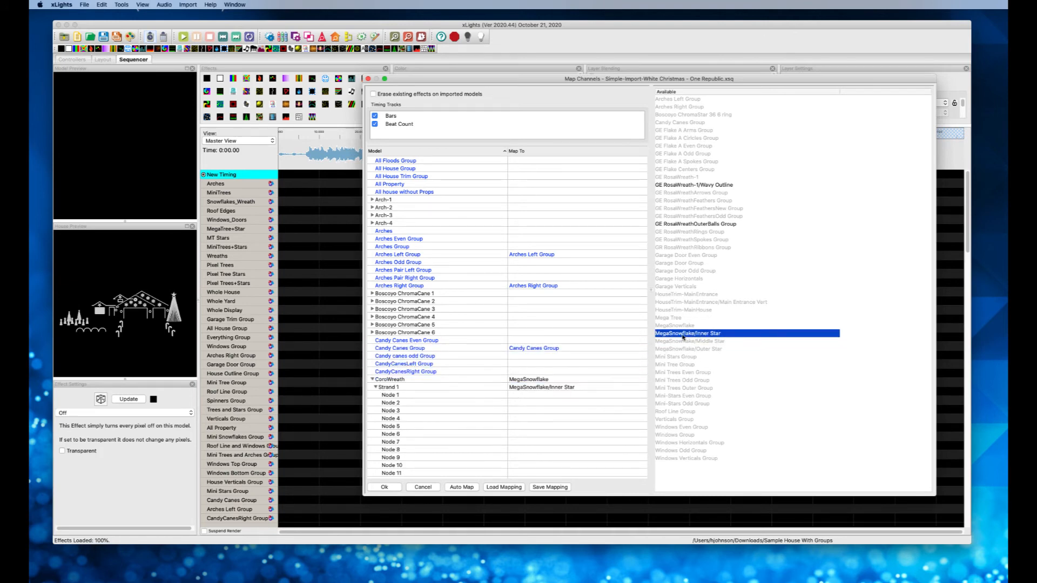
# Step: Check the leftover RosaWreath Wavy Outline and OuterBalls entries and import the mapped effects without saving the mapping changes
pyautogui.click(727, 185)
pyautogui.click(721, 224)
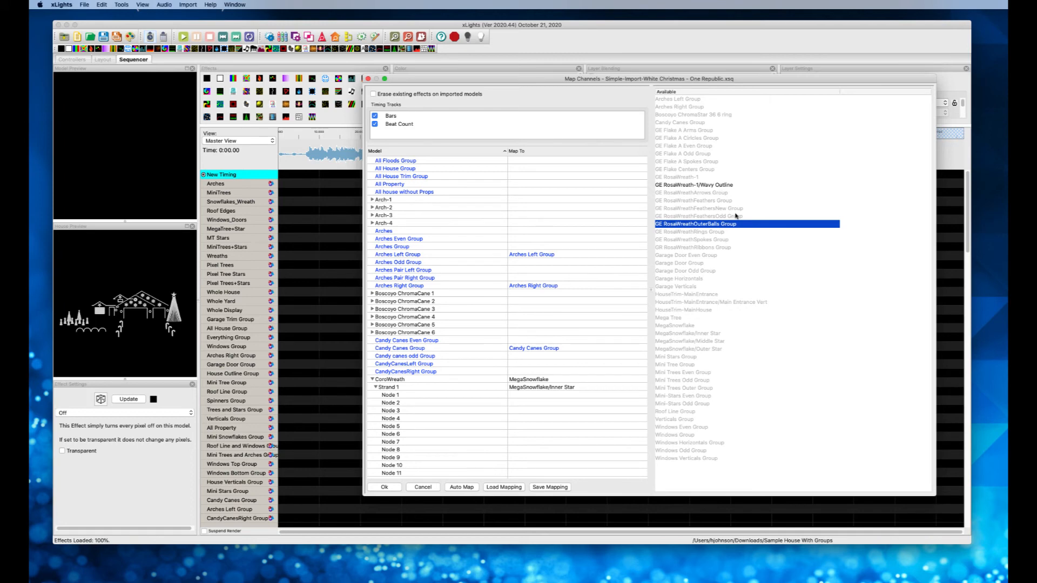
pyautogui.click(703, 186)
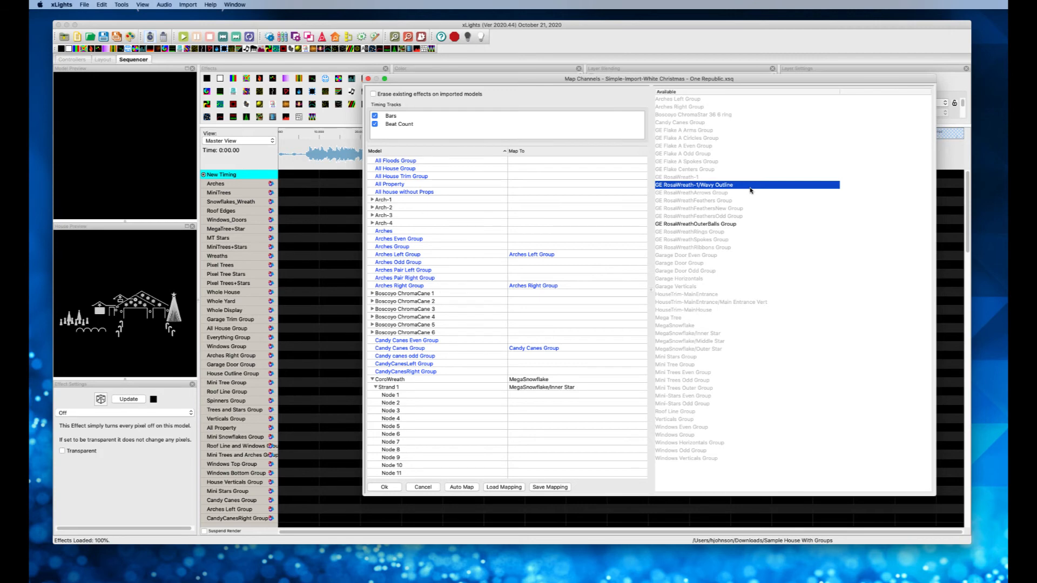
pyautogui.click(384, 488)
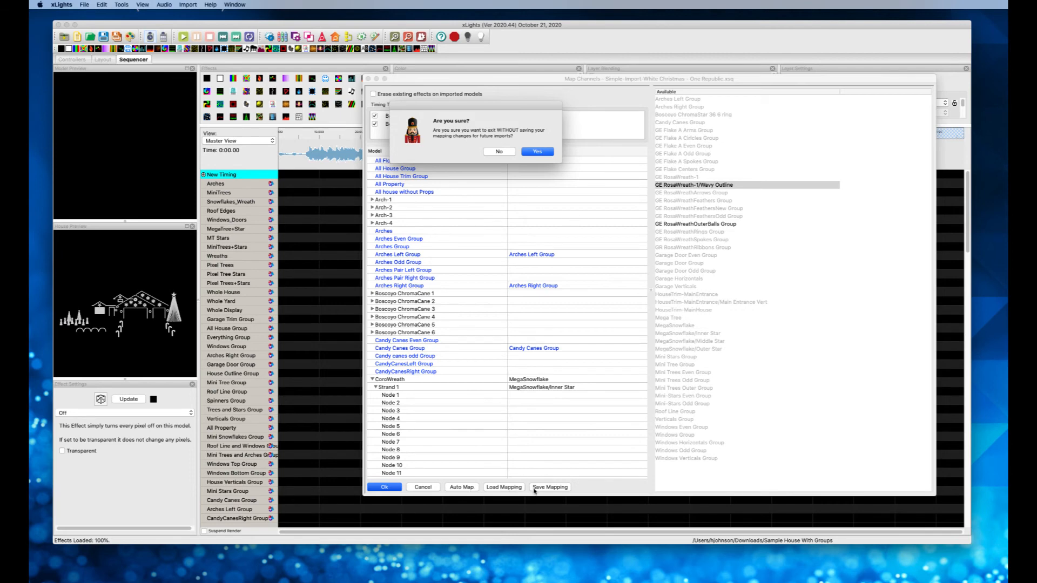
pyautogui.click(537, 152)
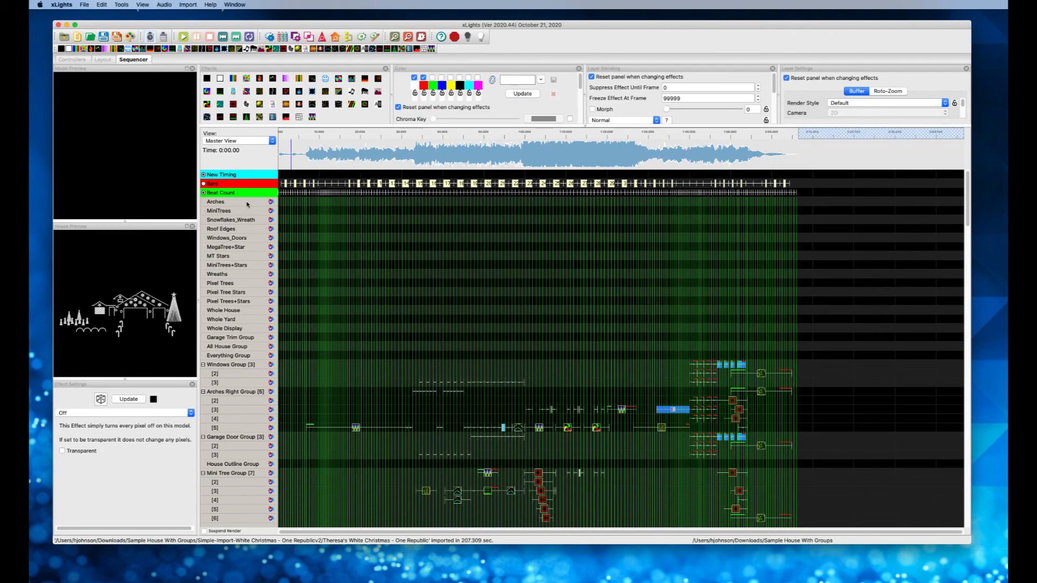
# Step: Look through the imported effects on the models and groups in the sequence grid and render all effects
pyautogui.scroll(-3, 507, 257)
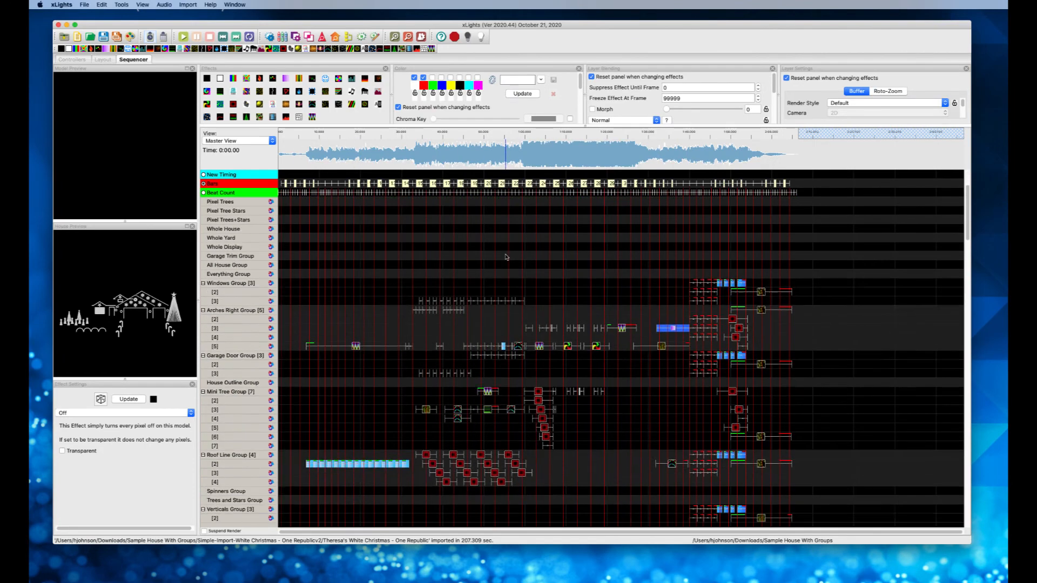
pyautogui.scroll(-15, 506, 257)
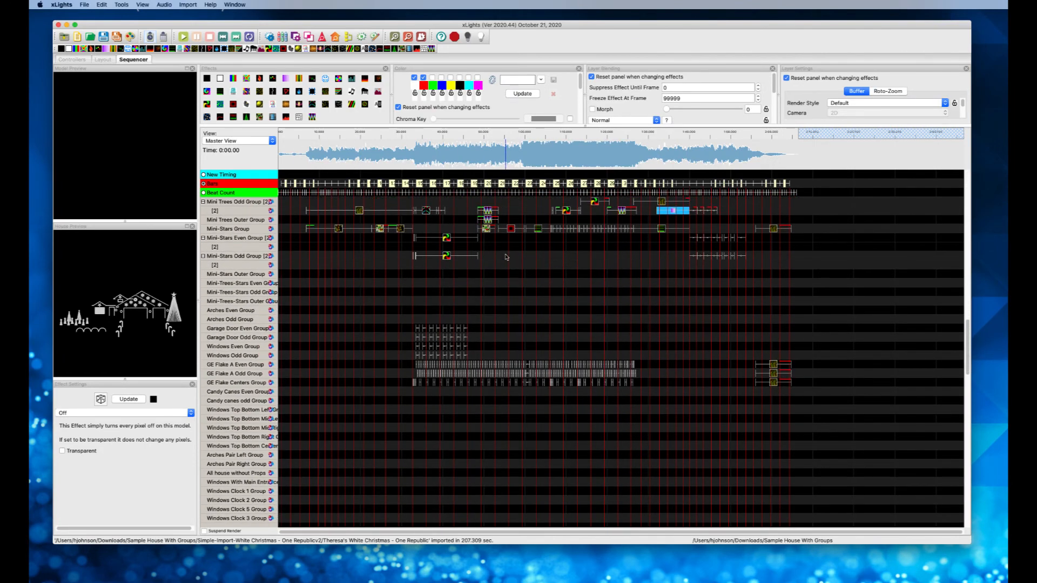
pyautogui.scroll(10, 506, 257)
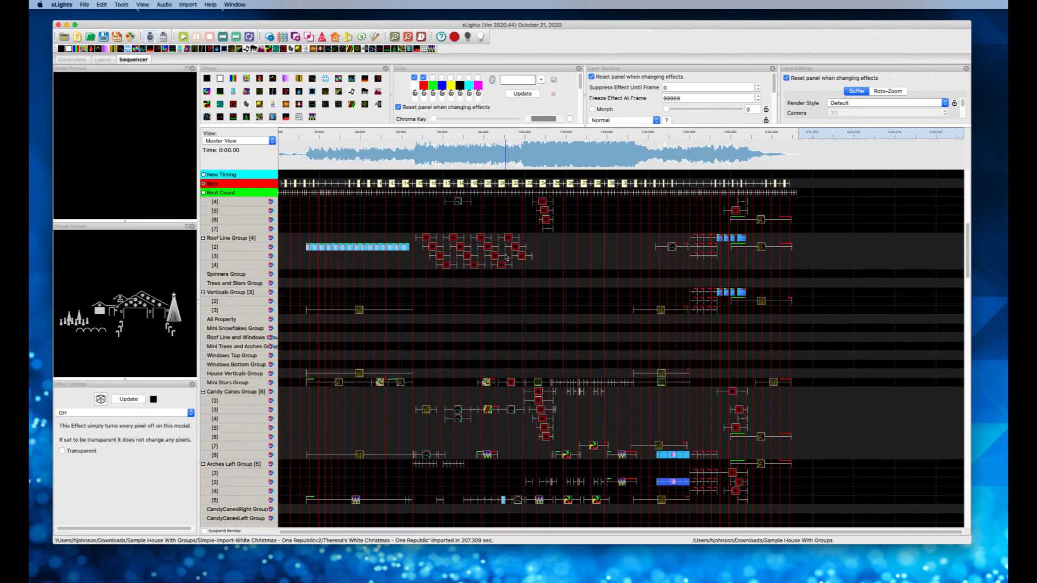
pyautogui.scroll(8, 507, 257)
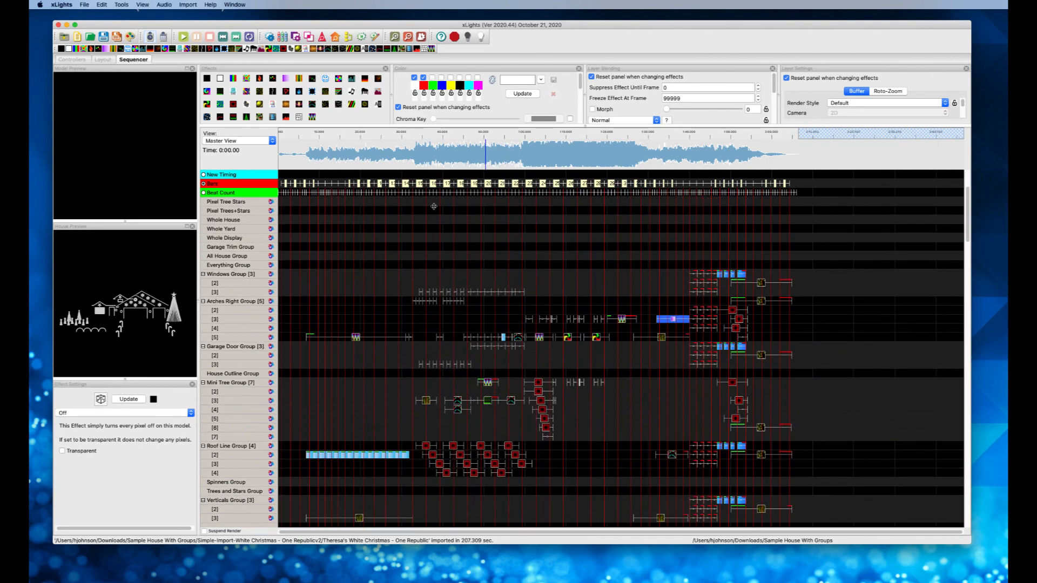
pyautogui.click(131, 37)
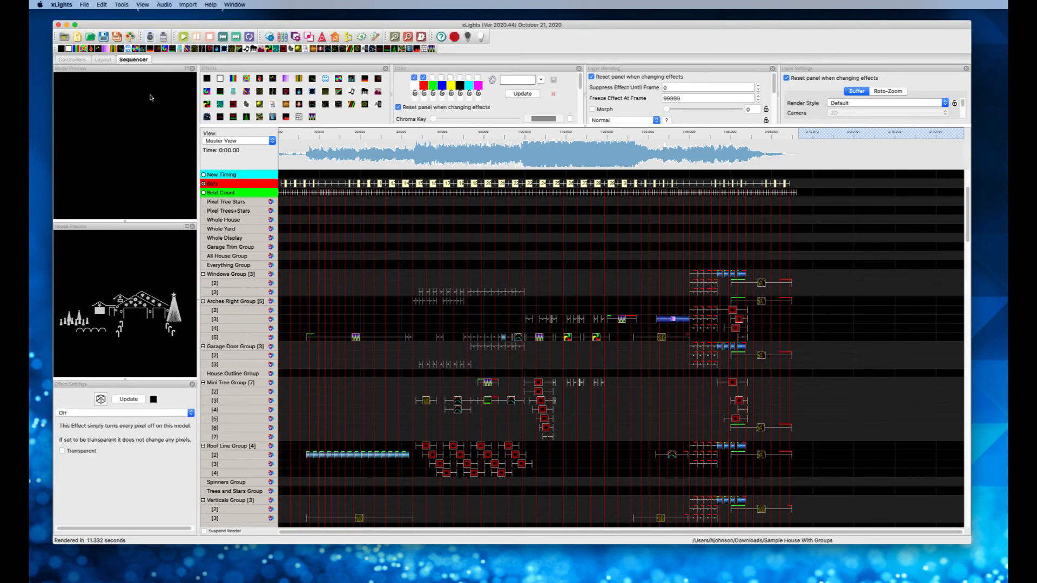
# Step: Play the sequence in the maximized house preview, pause playback and restore the preview to its docked size
pyautogui.click(186, 227)
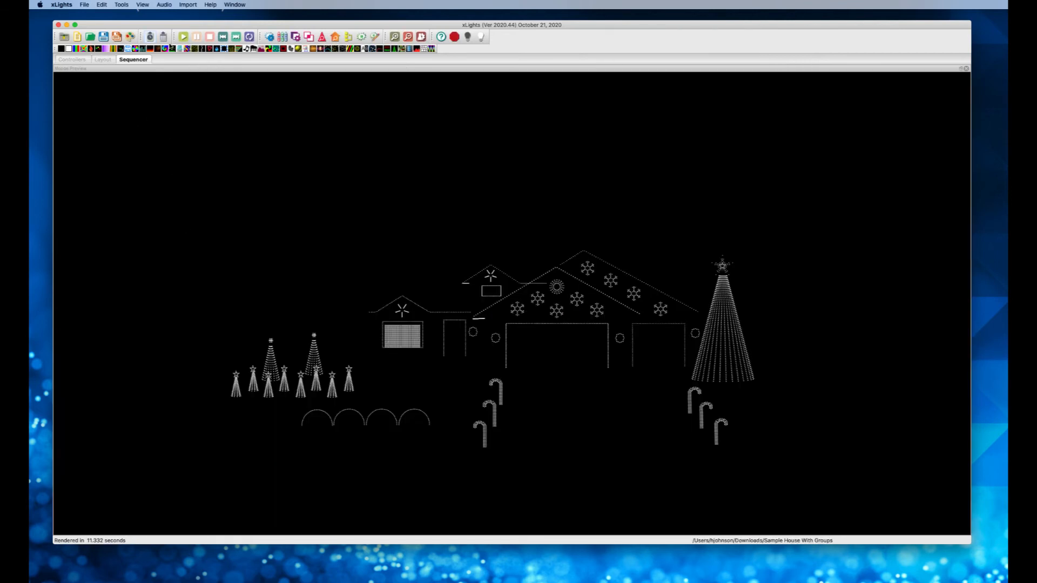
pyautogui.click(184, 37)
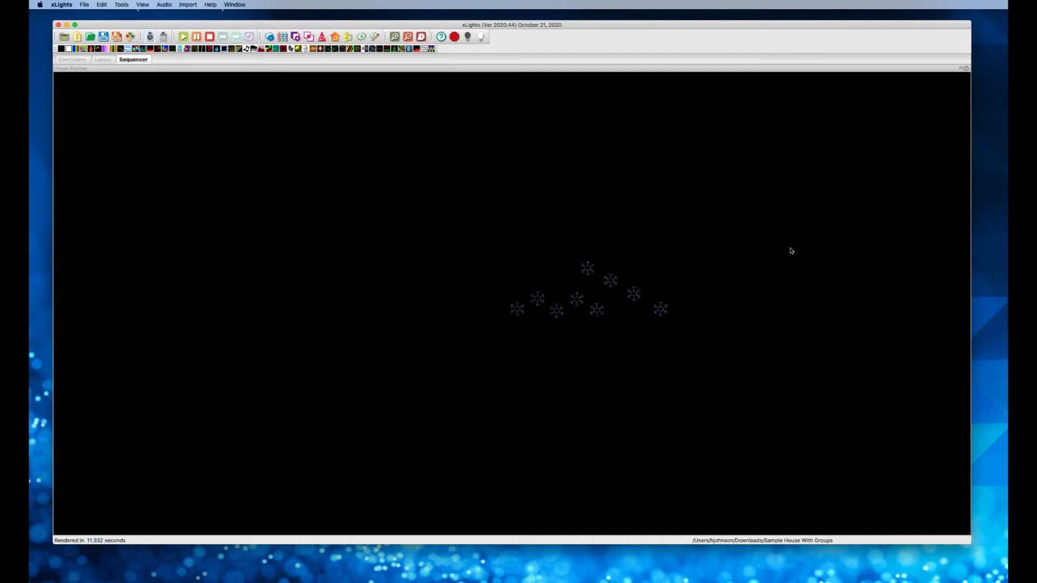
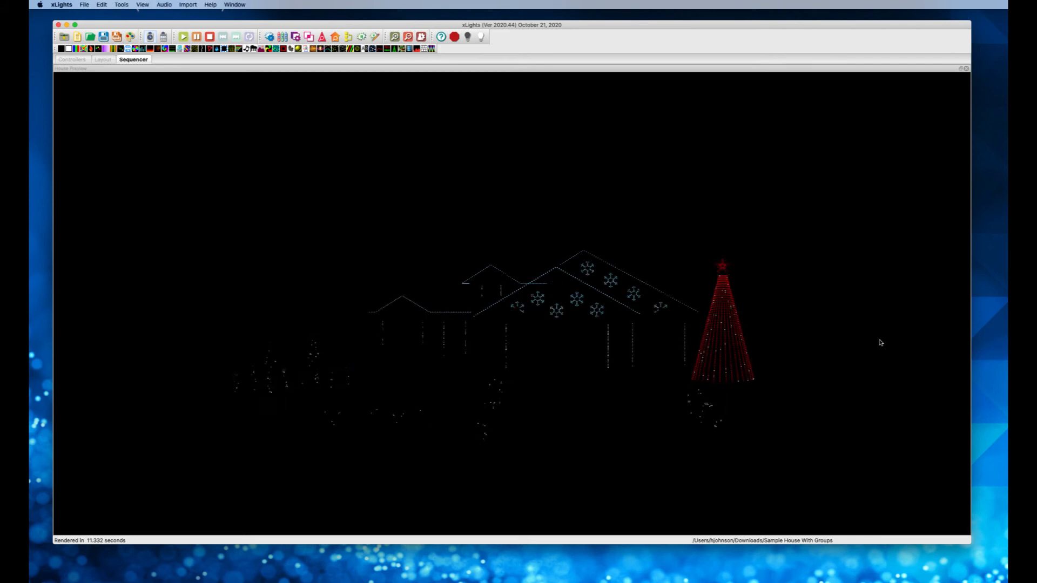
pyautogui.click(198, 37)
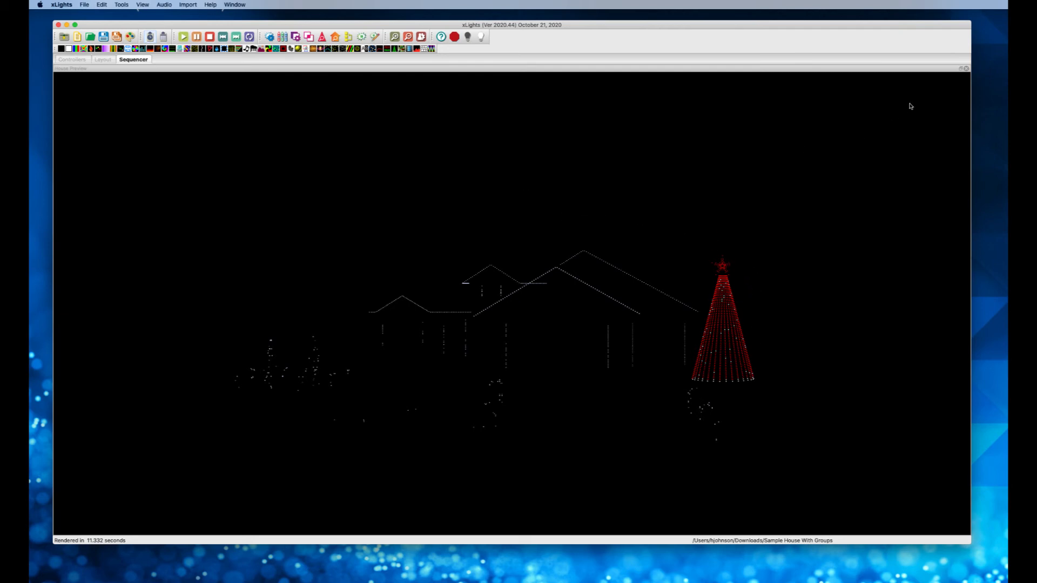
pyautogui.click(961, 70)
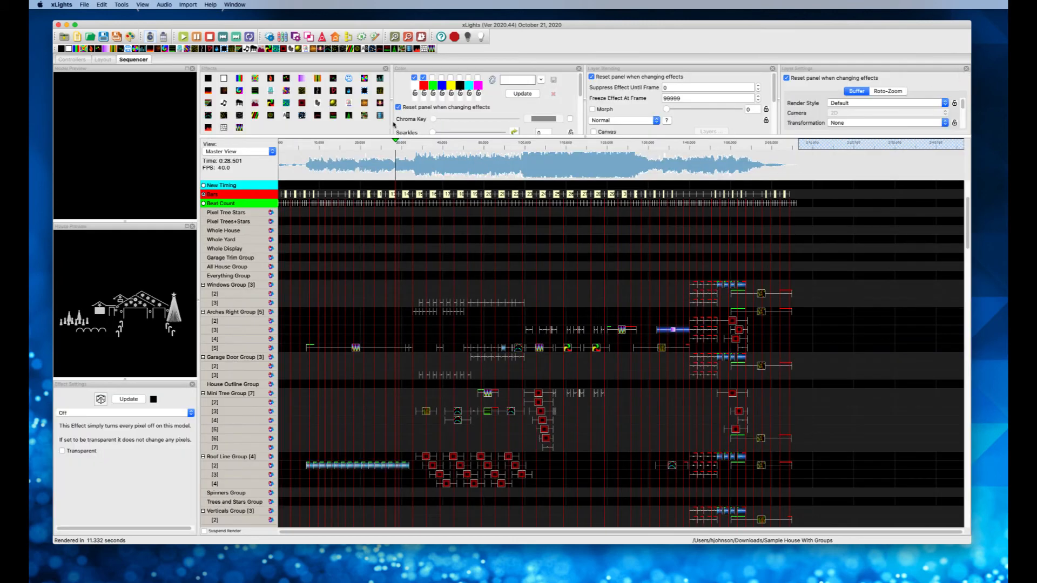
# Step: Select the Pictures effect on MegaTree layer 8 around bars 12 to 14 and widen its effect settings to show the full picture path
pyautogui.click(394, 36)
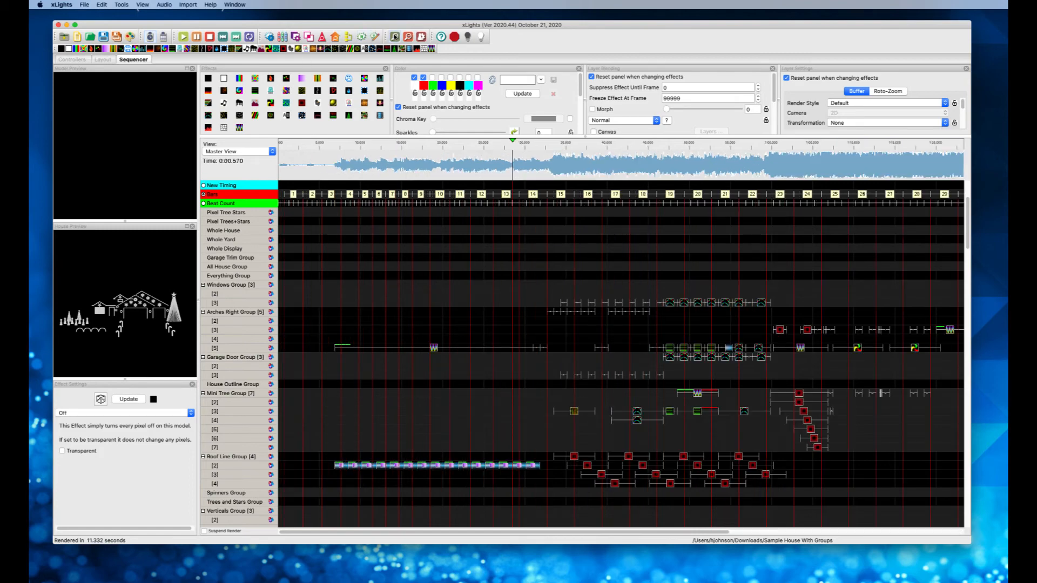
pyautogui.click(394, 36)
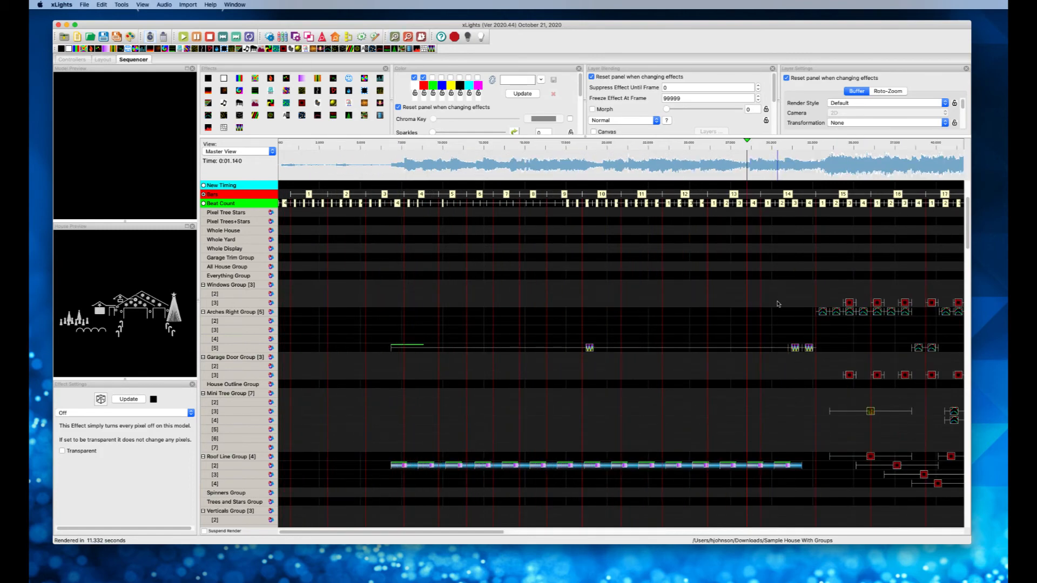
pyautogui.scroll(-10, 779, 304)
pyautogui.scroll(-5, 778, 304)
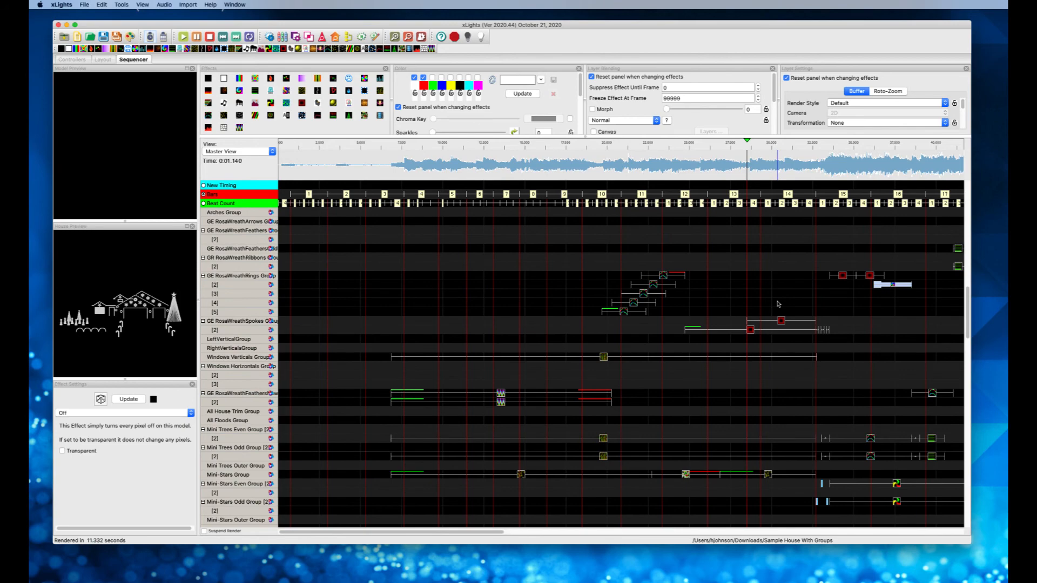
pyautogui.scroll(-20, 778, 304)
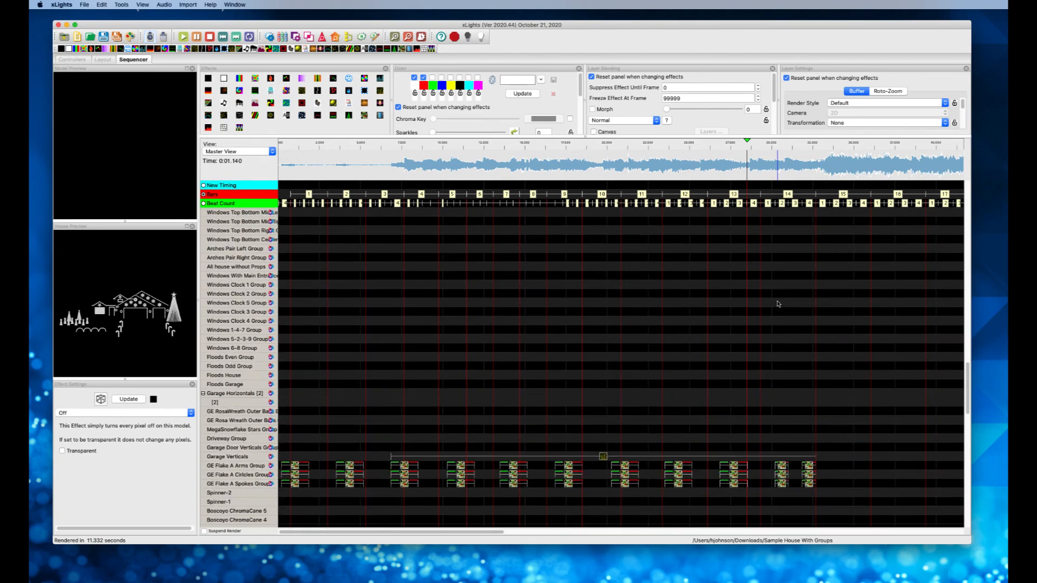
pyautogui.scroll(-20, 779, 304)
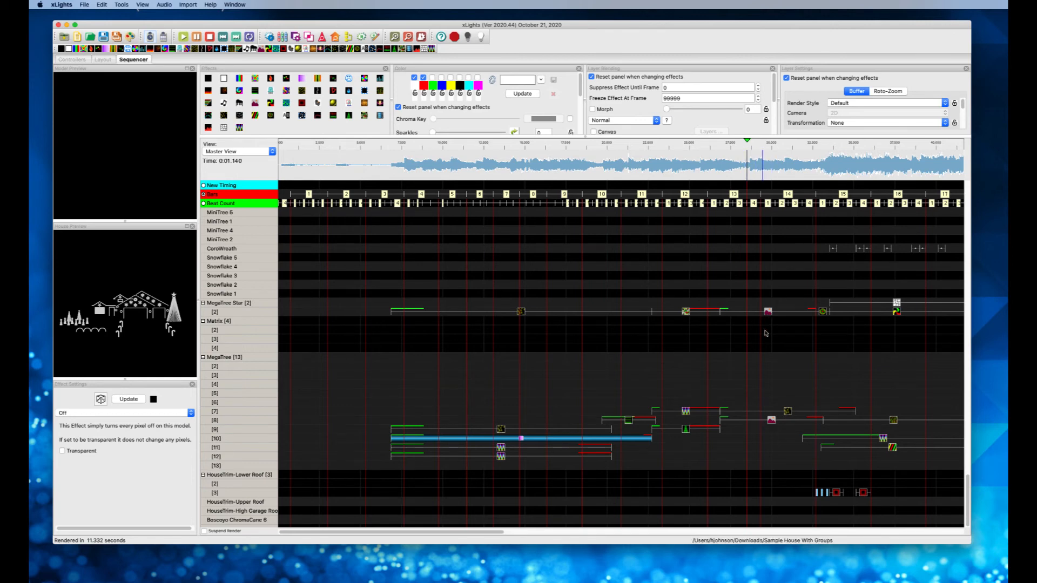
pyautogui.click(772, 422)
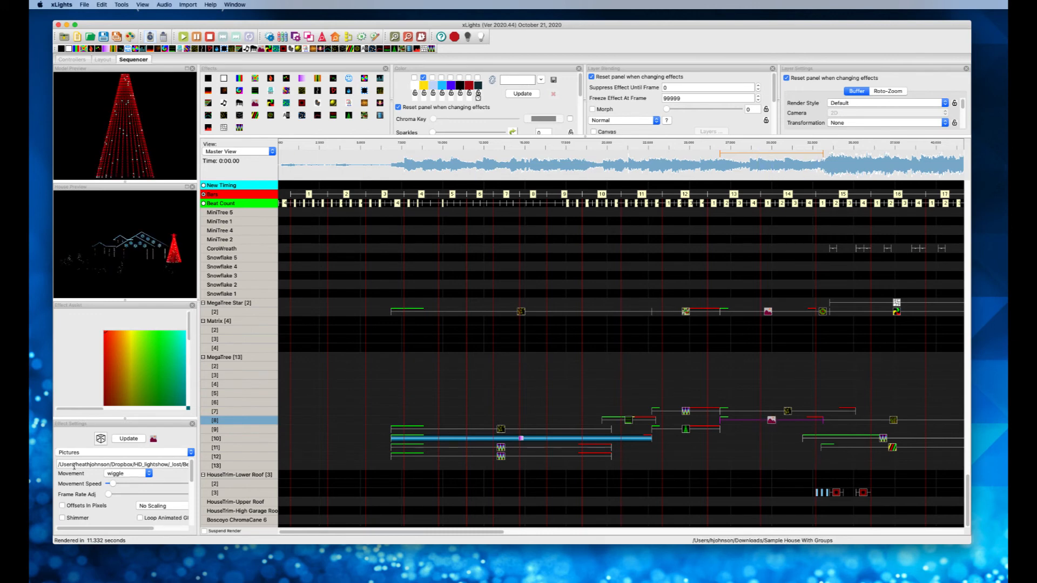
pyautogui.moveTo(58, 464); pyautogui.dragTo(206, 468)
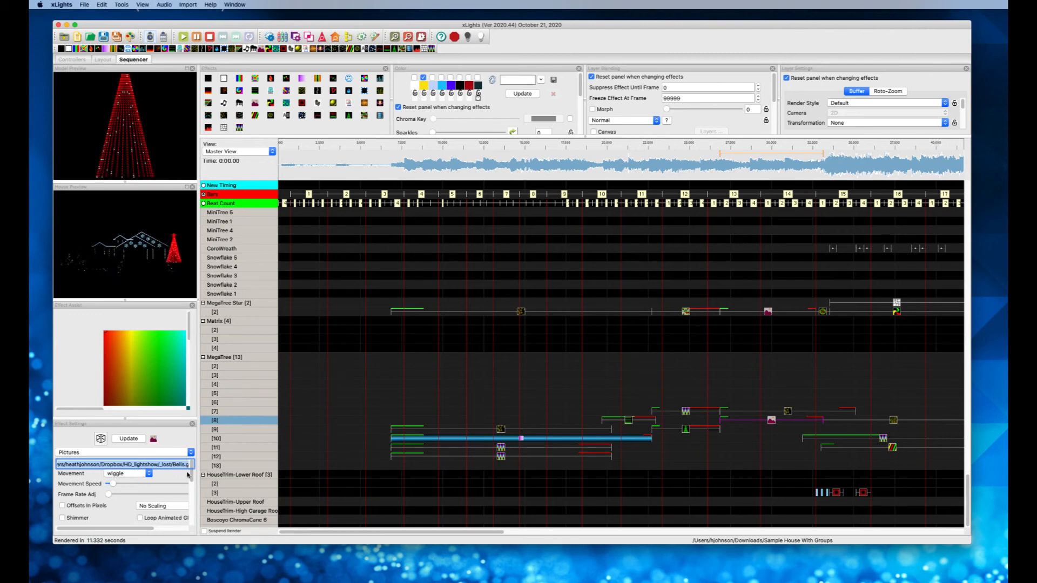
pyautogui.moveTo(197, 476); pyautogui.dragTo(277, 478)
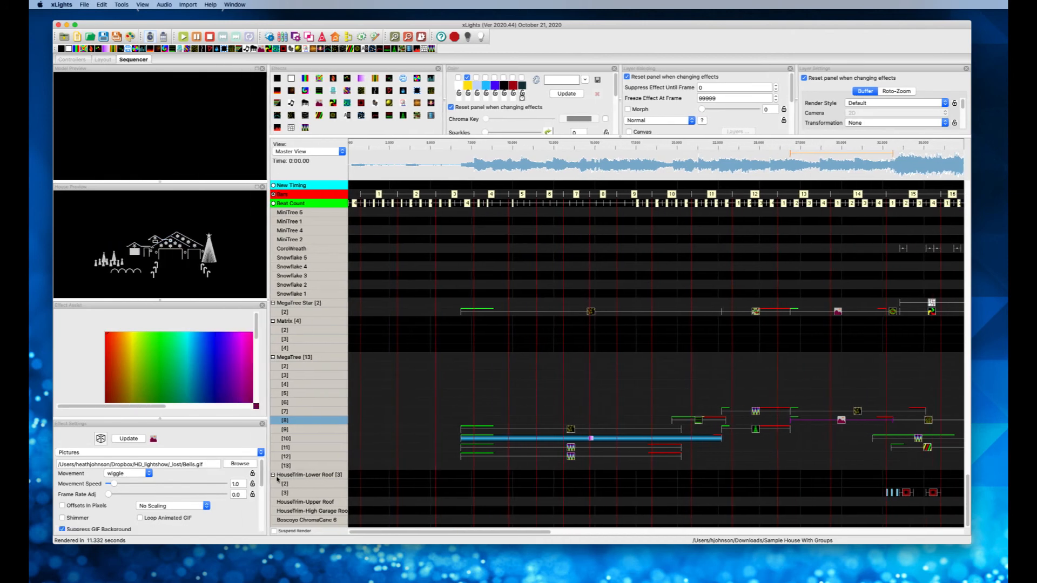
# Step: Relink the selected MegaTree Pictures effect to Bells.gif in the TreeImages folder of Simple-Import-White Christmas - One Republicv2
pyautogui.click(252, 465)
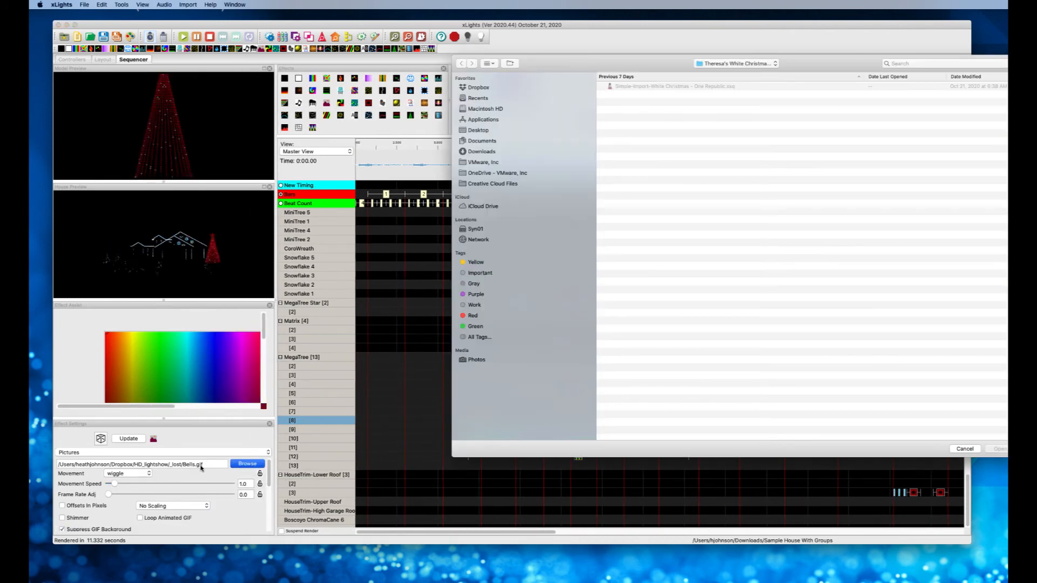
pyautogui.click(738, 63)
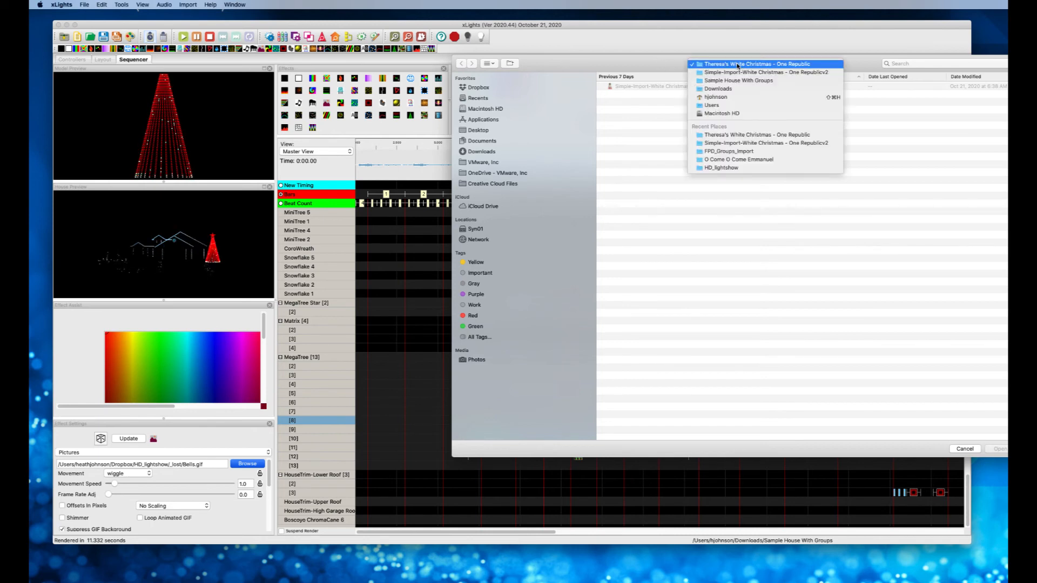
pyautogui.click(744, 73)
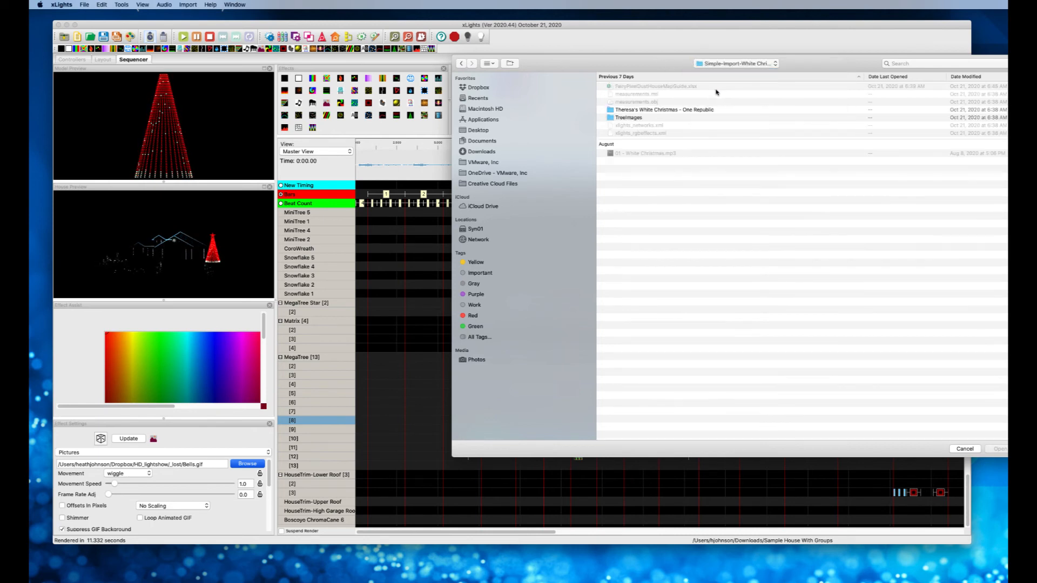
pyautogui.click(639, 119)
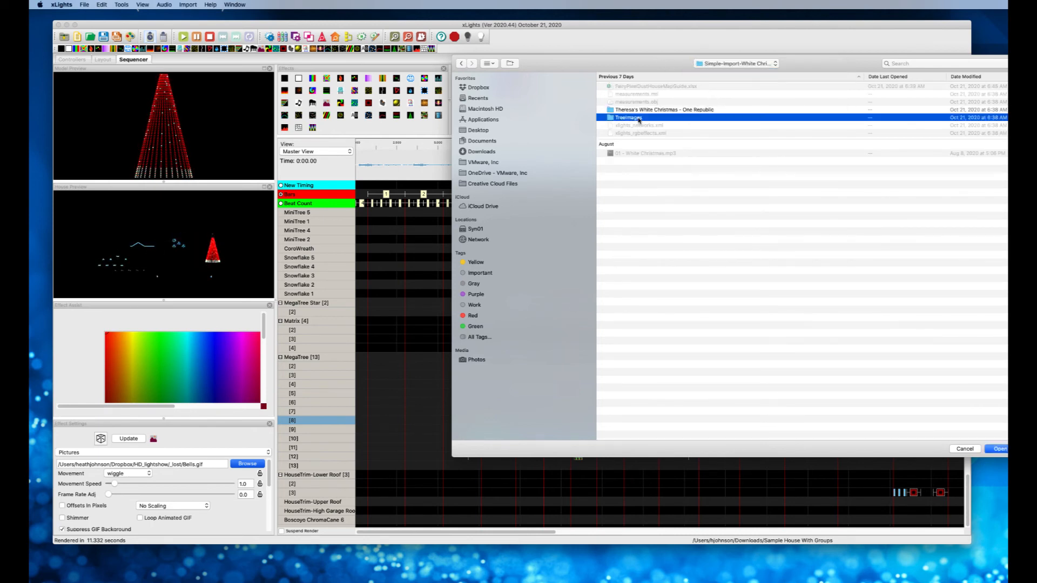
pyautogui.doubleClick(639, 119)
pyautogui.click(631, 87)
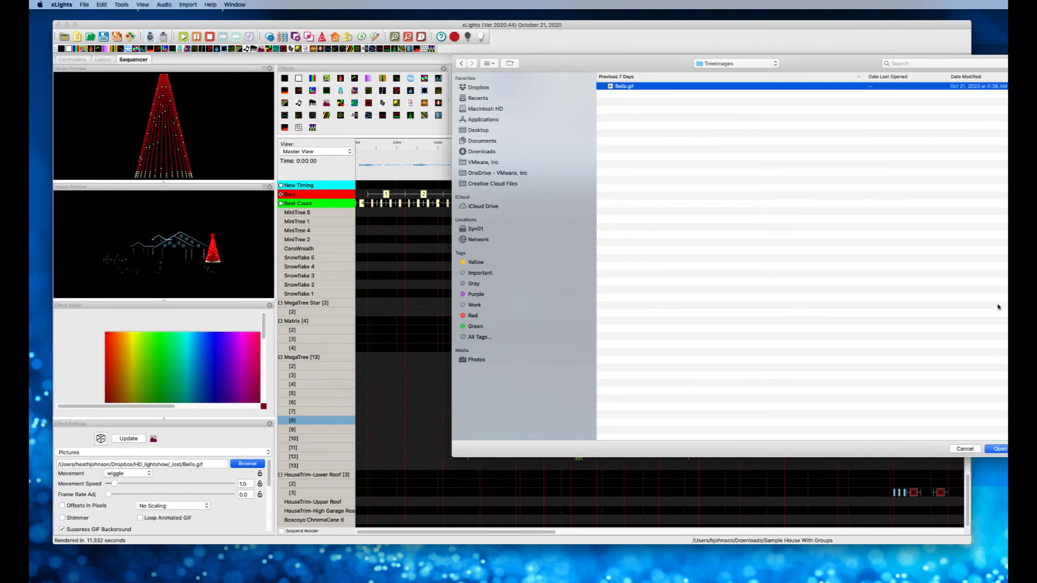
pyautogui.moveTo(827, 59); pyautogui.dragTo(776, 59)
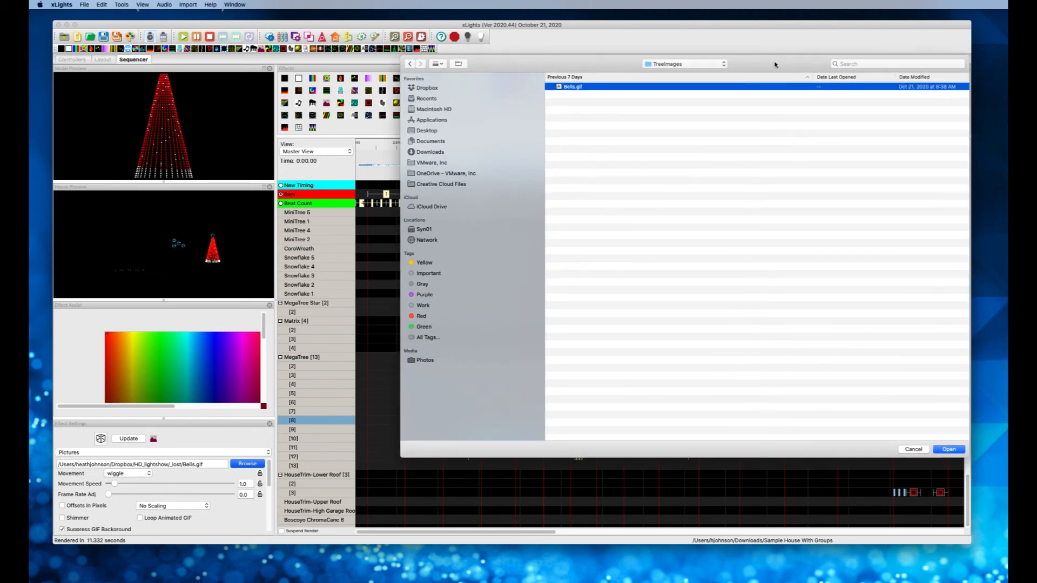
pyautogui.click(951, 449)
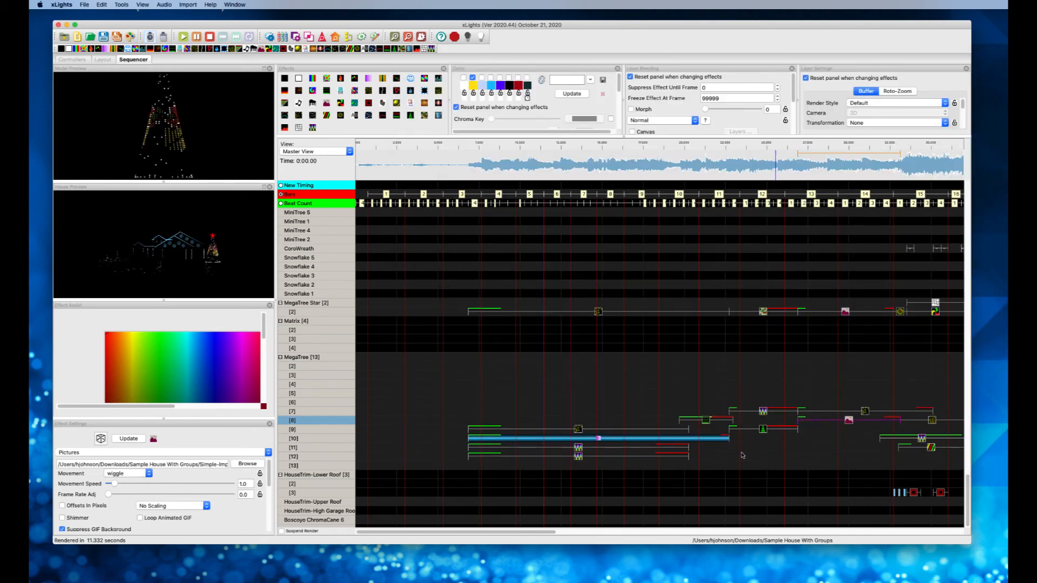
# Step: Relink the Pictures effect on MegaTree Star layer 2 around bars 13 to 14 to Bells.gif in TreeImages
pyautogui.click(846, 314)
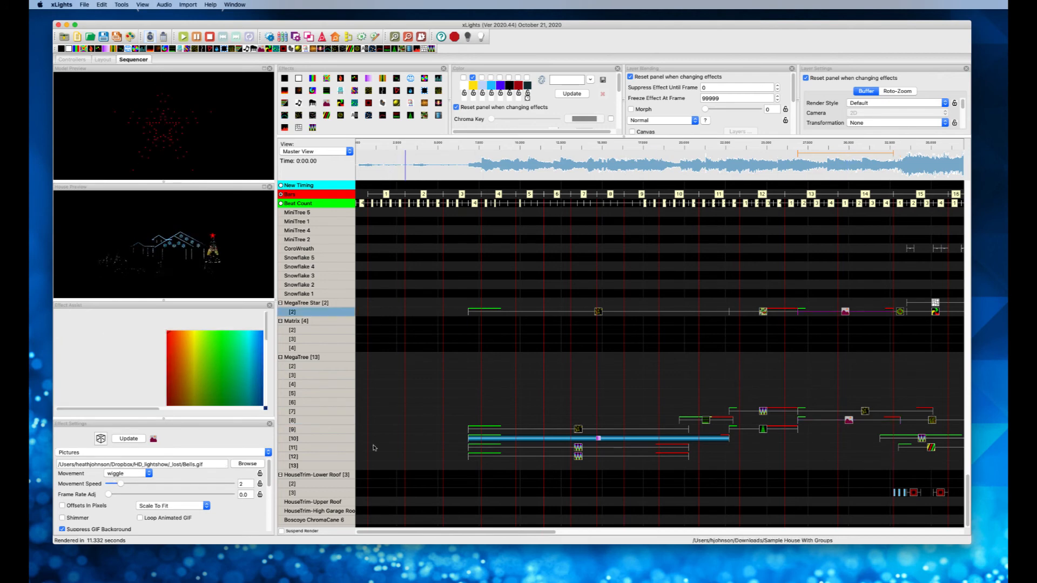
pyautogui.click(247, 464)
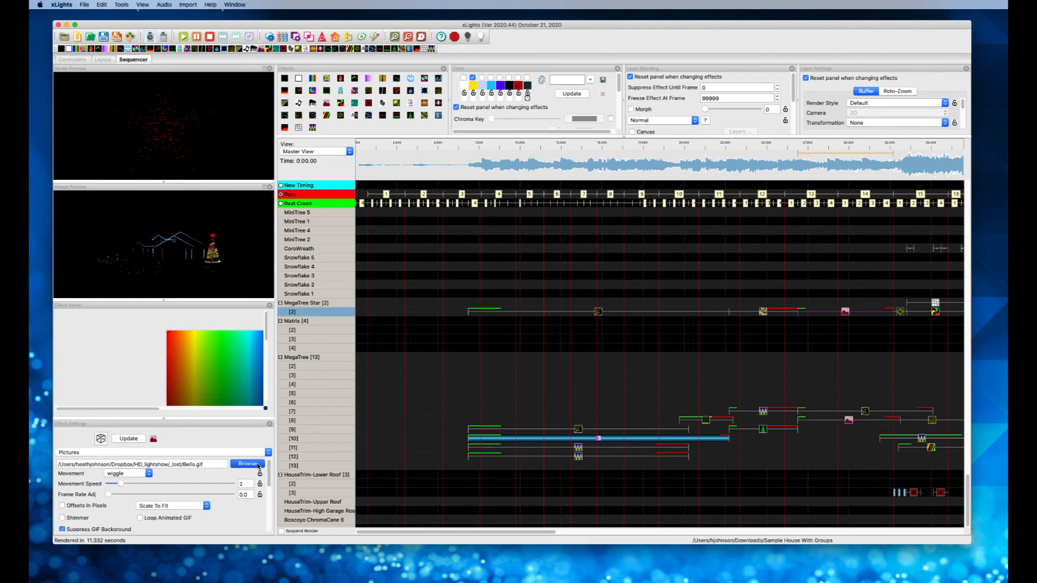
pyautogui.click(639, 86)
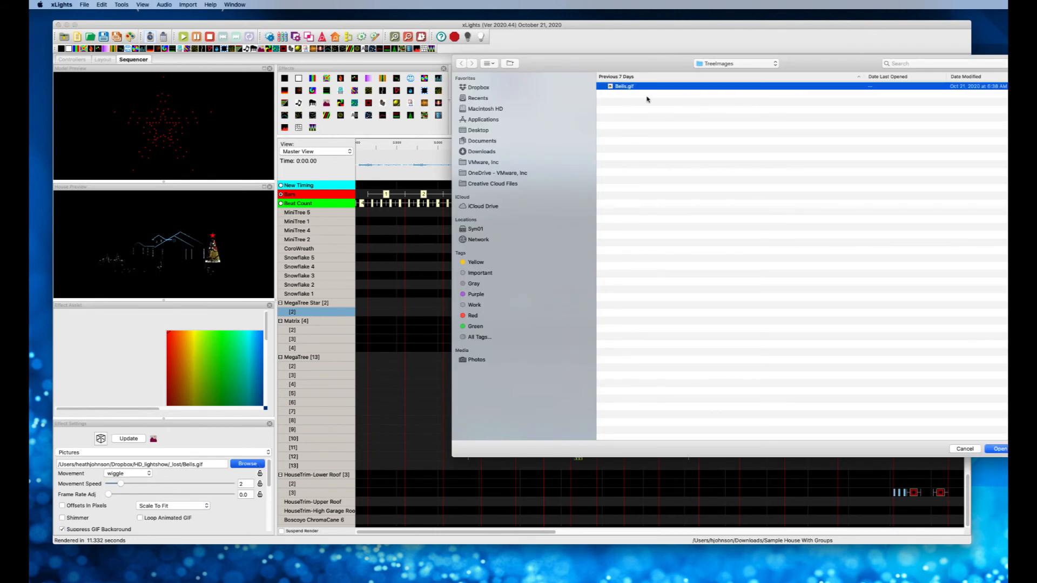
pyautogui.click(996, 449)
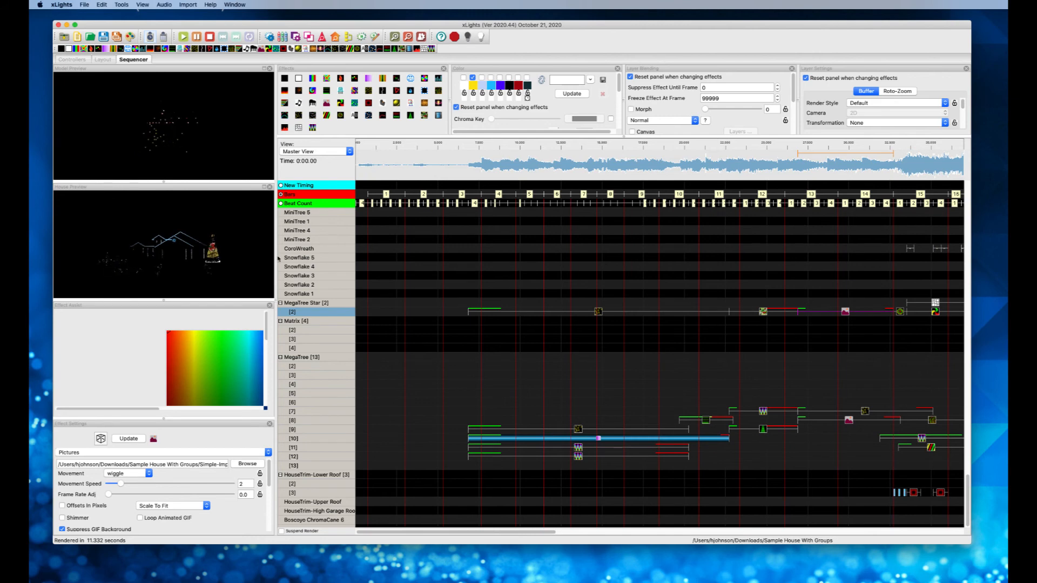
# Step: Preview the sequence in the maximized house preview, pause playback and return the preview to its docked size
pyautogui.click(263, 187)
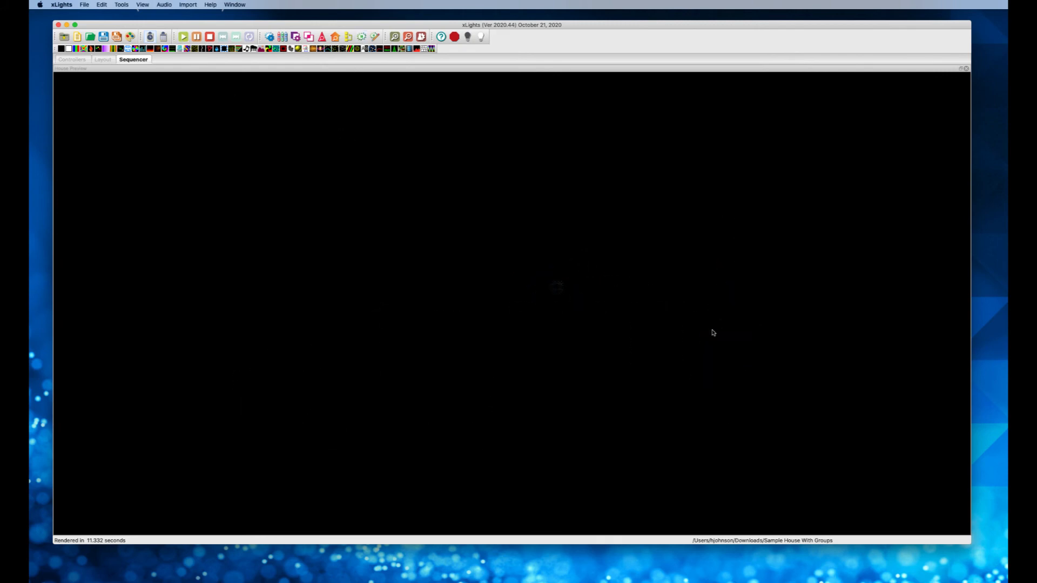
pyautogui.click(197, 37)
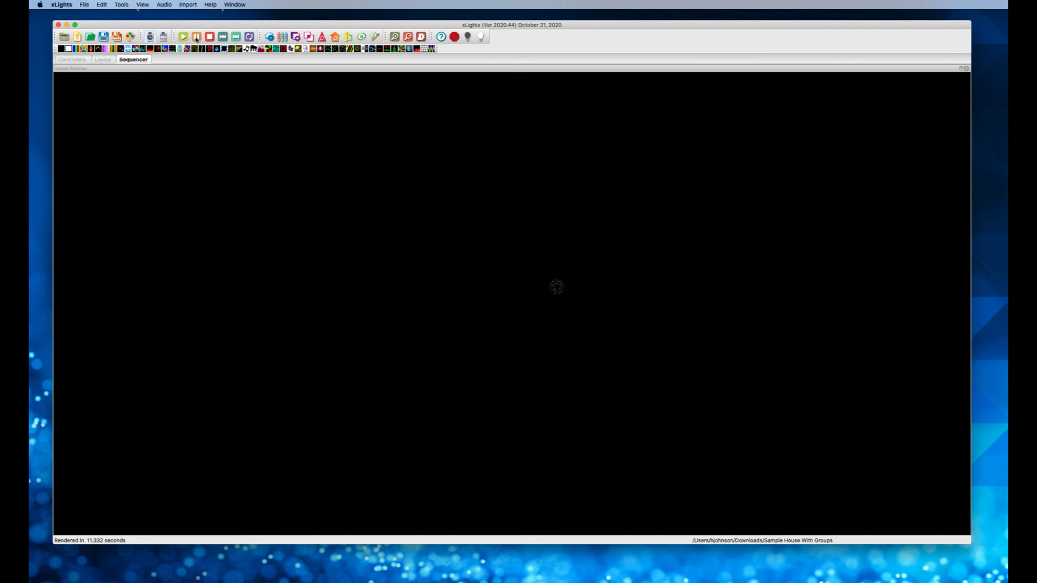
pyautogui.click(963, 70)
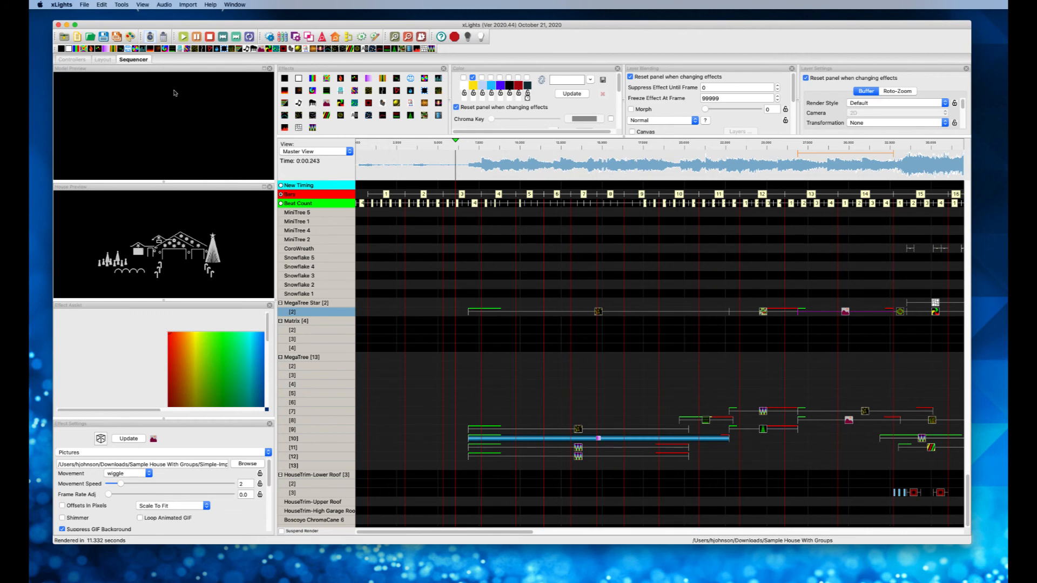
# Step: Switch to the layout view and close the current sequence, discarding its unsaved changes
pyautogui.click(100, 60)
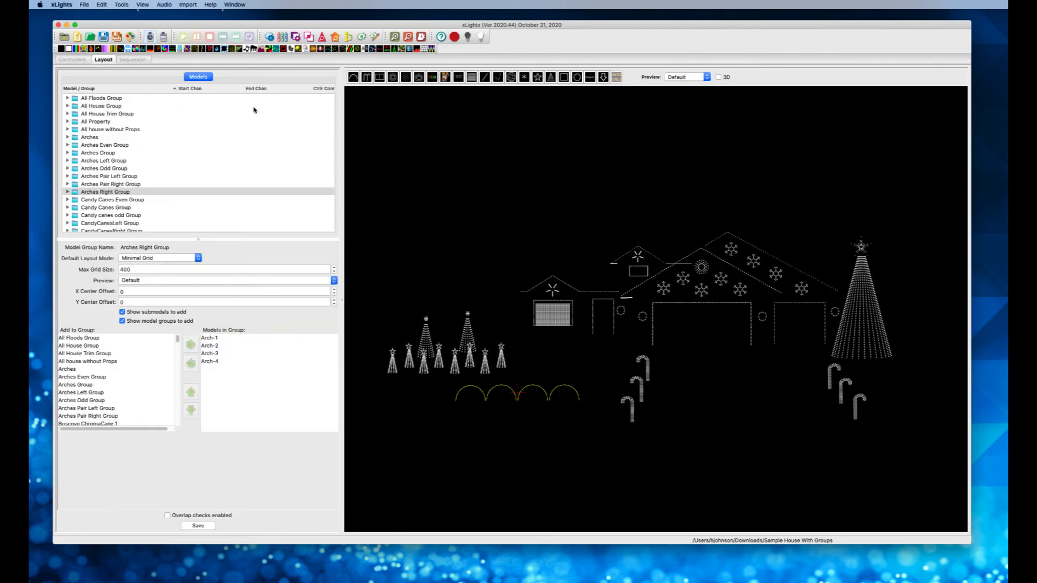
pyautogui.click(85, 5)
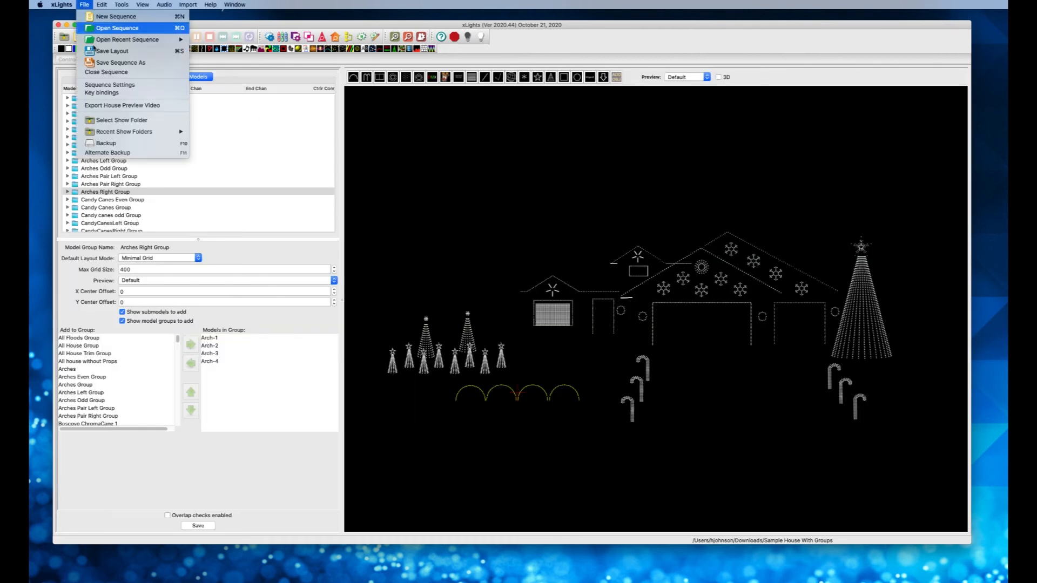
pyautogui.click(108, 74)
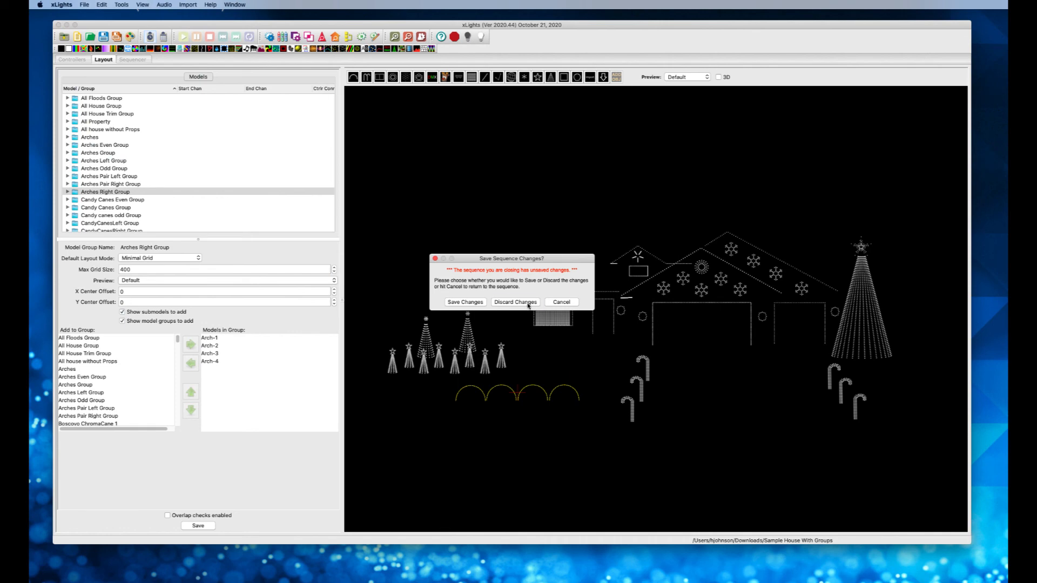
pyautogui.click(528, 304)
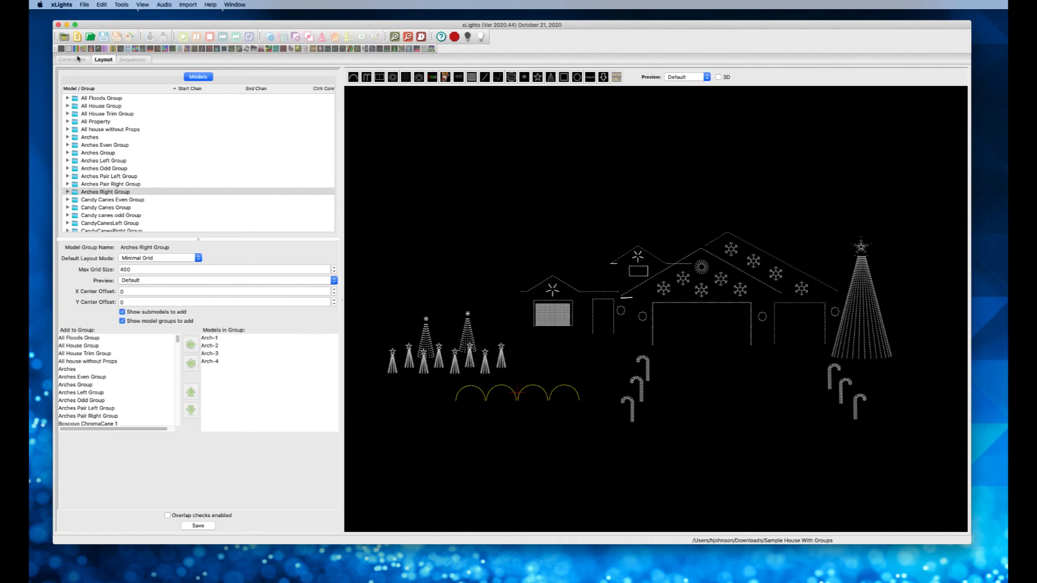
# Step: Create a new musical sequence from 01 - O Come O Come Emmanuel.mp3 with the All Models view, using Quick Start
pyautogui.click(77, 38)
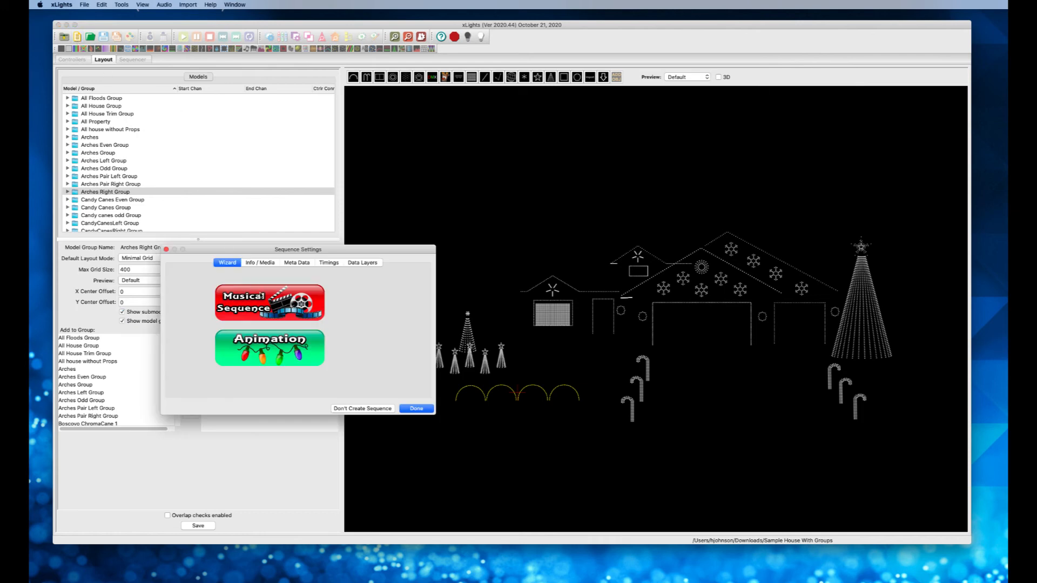
pyautogui.click(270, 302)
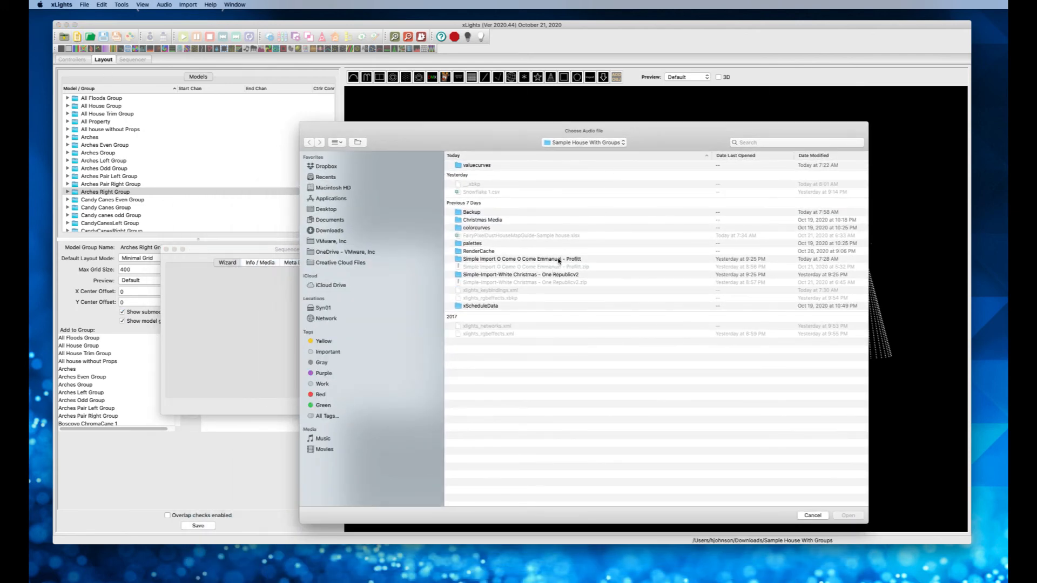
pyautogui.click(559, 260)
pyautogui.doubleClick(559, 260)
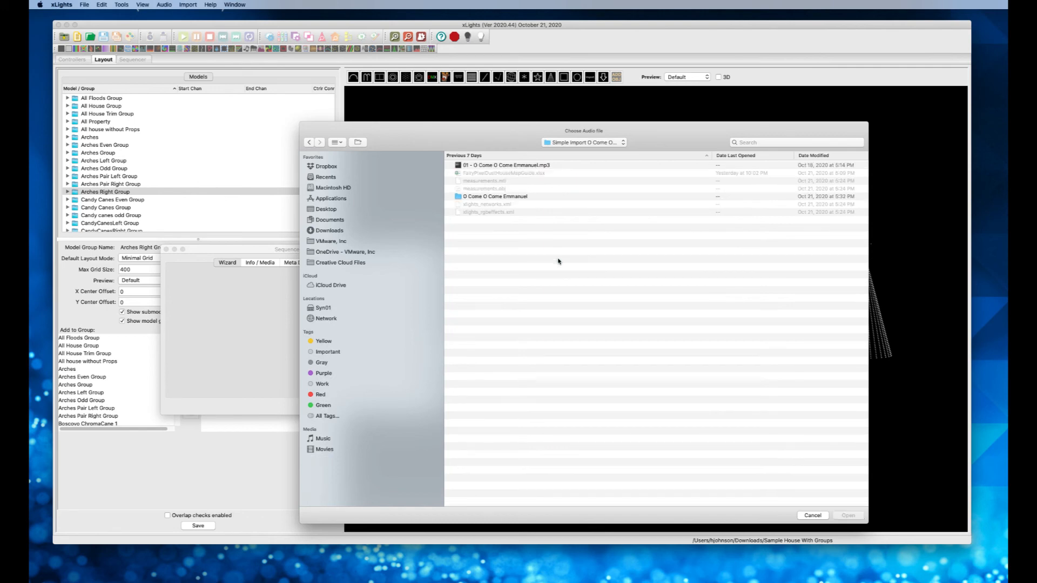
pyautogui.click(554, 166)
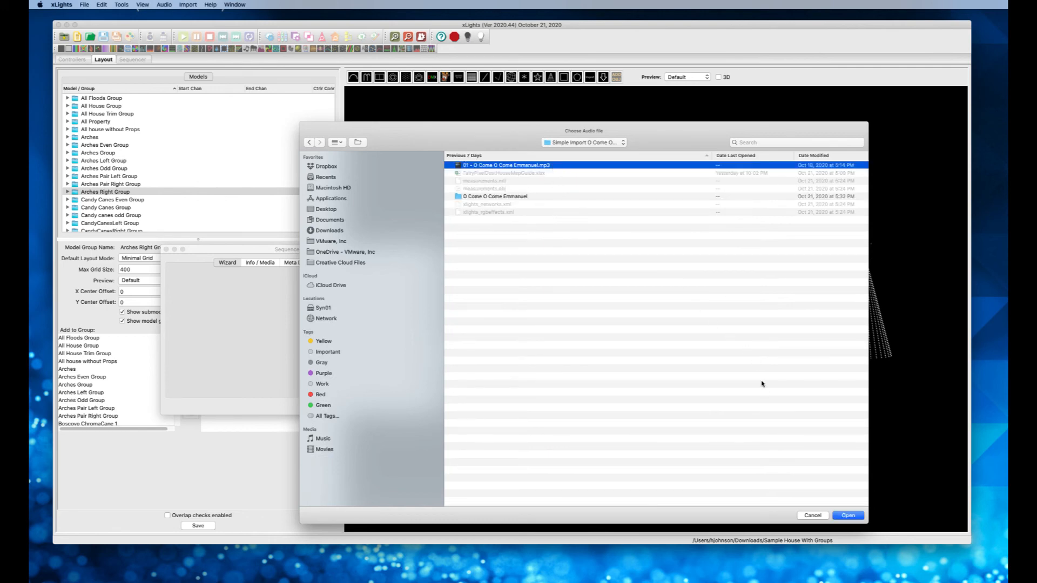
pyautogui.click(847, 516)
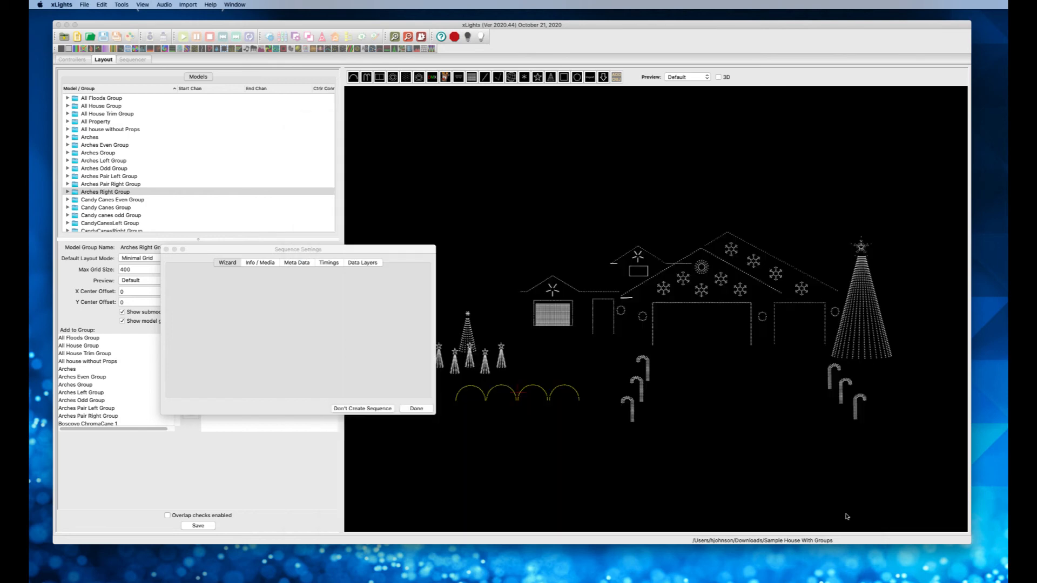
pyautogui.click(276, 292)
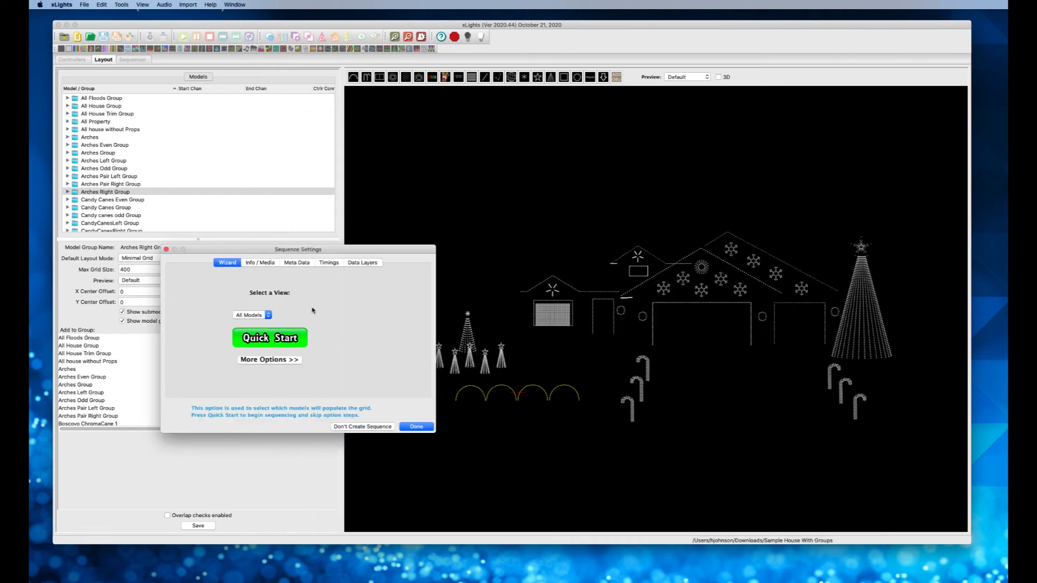
pyautogui.click(280, 339)
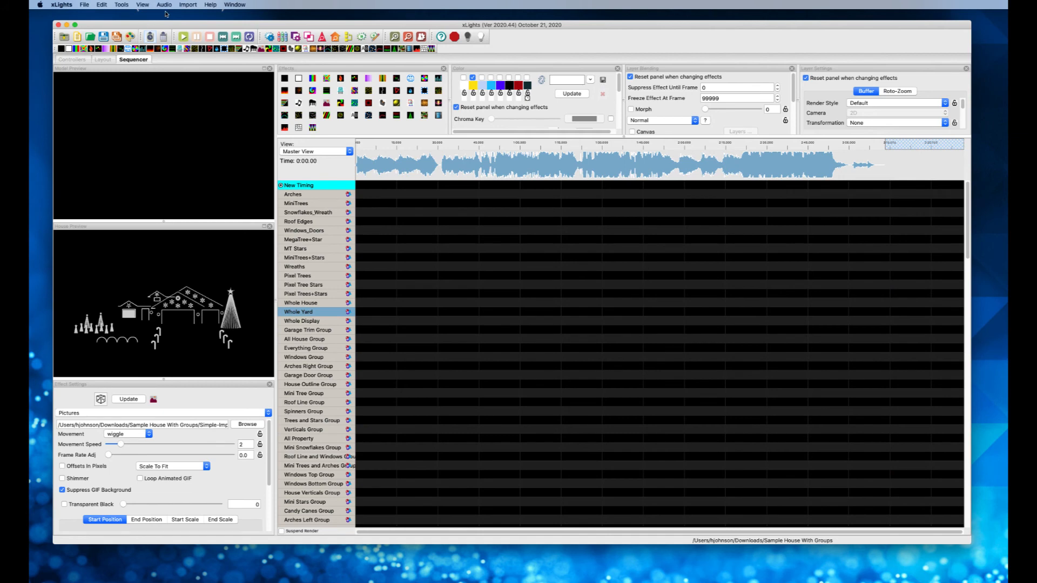
# Step: Start importing effects from O Come O Come Emmanuel - Profitt.xsq in the O Come O Come Emmanuel folder
pyautogui.click(188, 5)
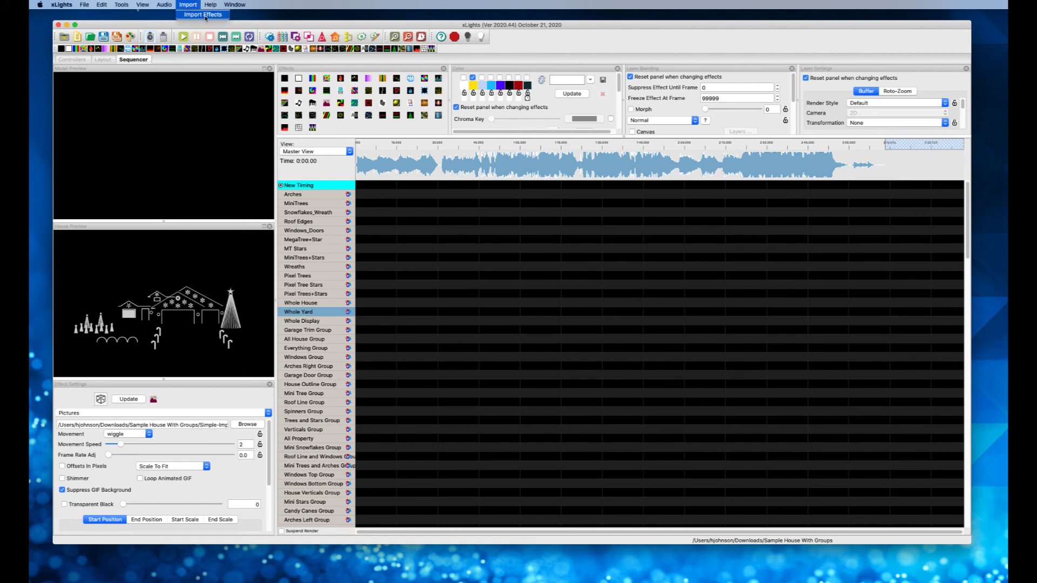
pyautogui.click(205, 16)
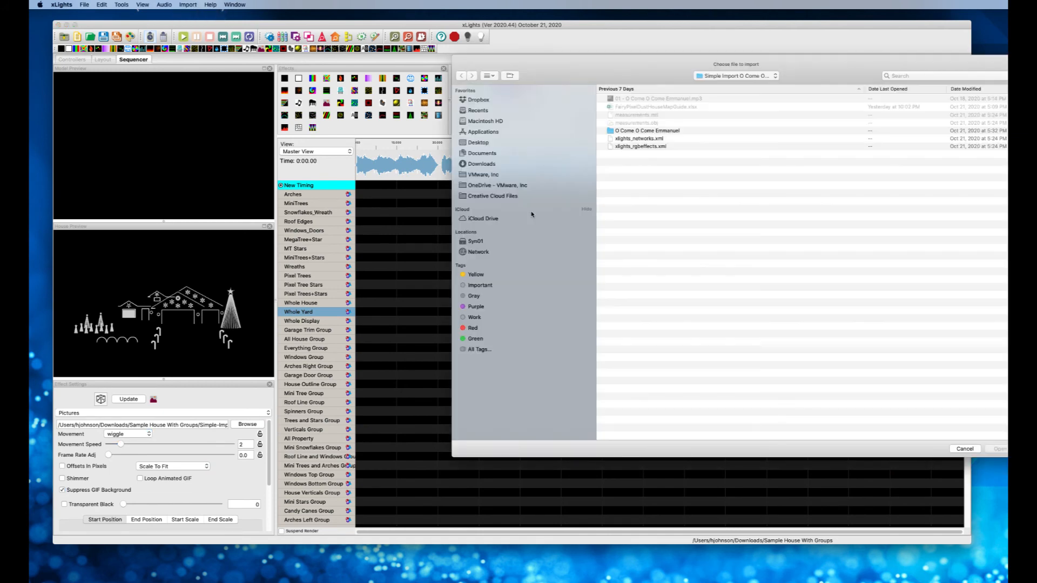
pyautogui.doubleClick(633, 131)
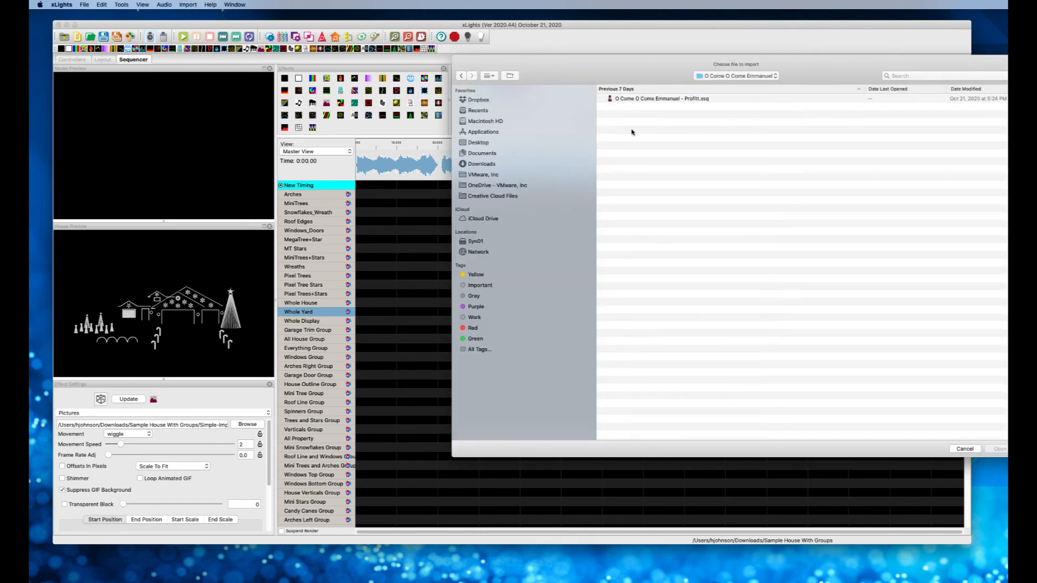
pyautogui.click(648, 100)
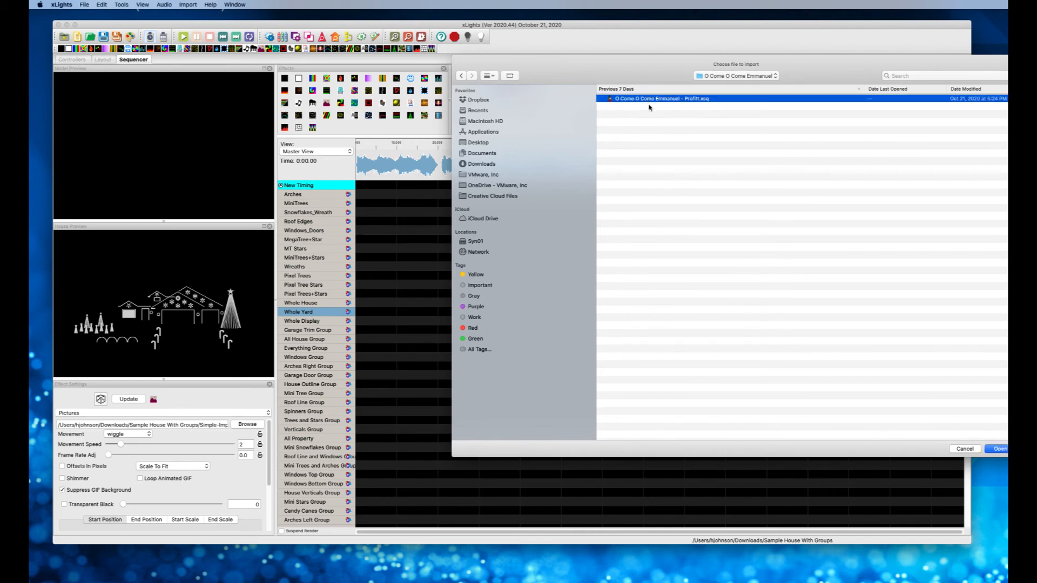
pyautogui.click(995, 450)
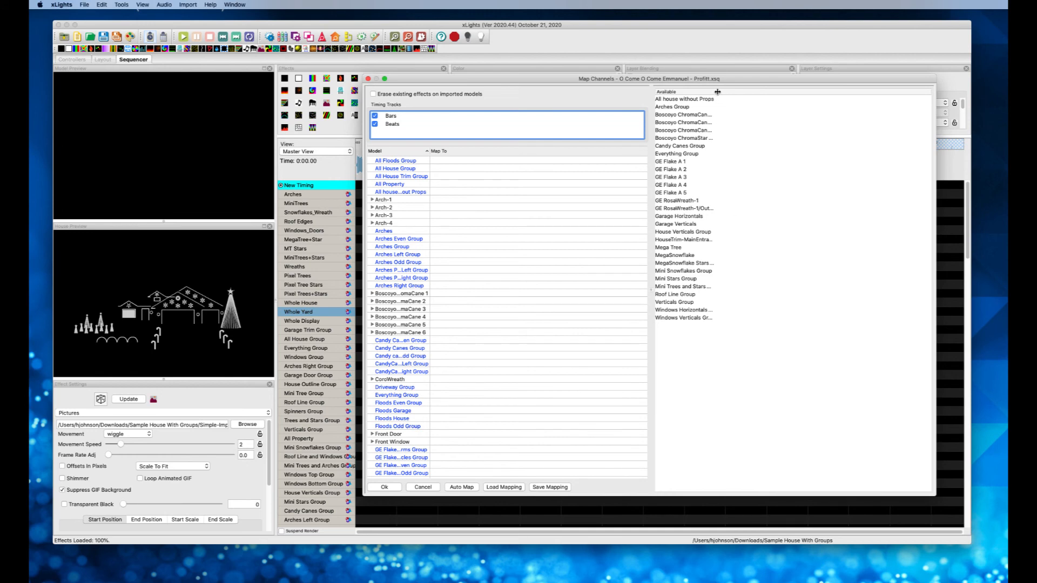
# Step: Widen the column of available models to show full names and auto-map the matching models
pyautogui.moveTo(717, 92); pyautogui.dragTo(800, 102)
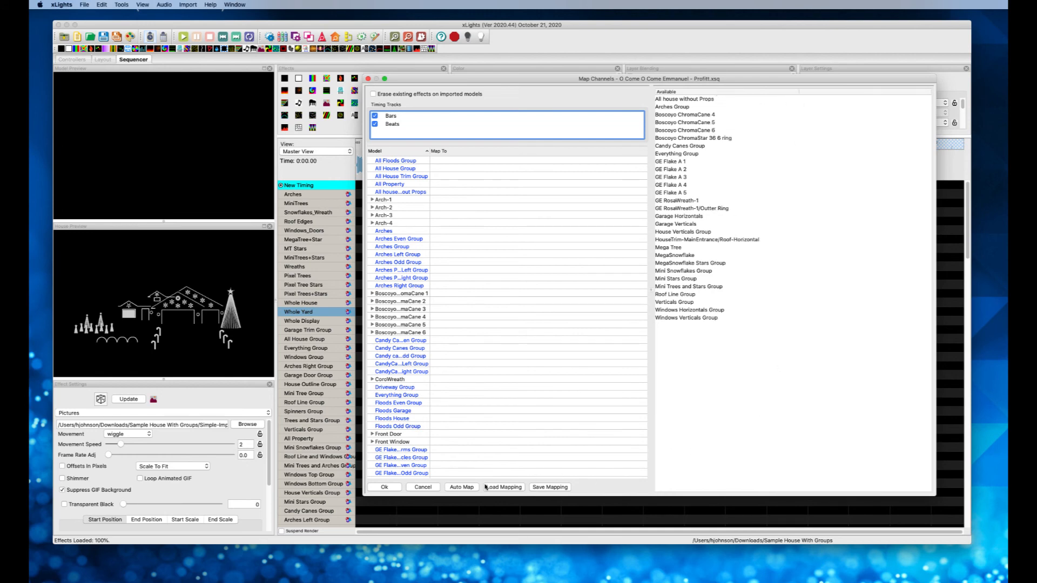
pyautogui.click(462, 487)
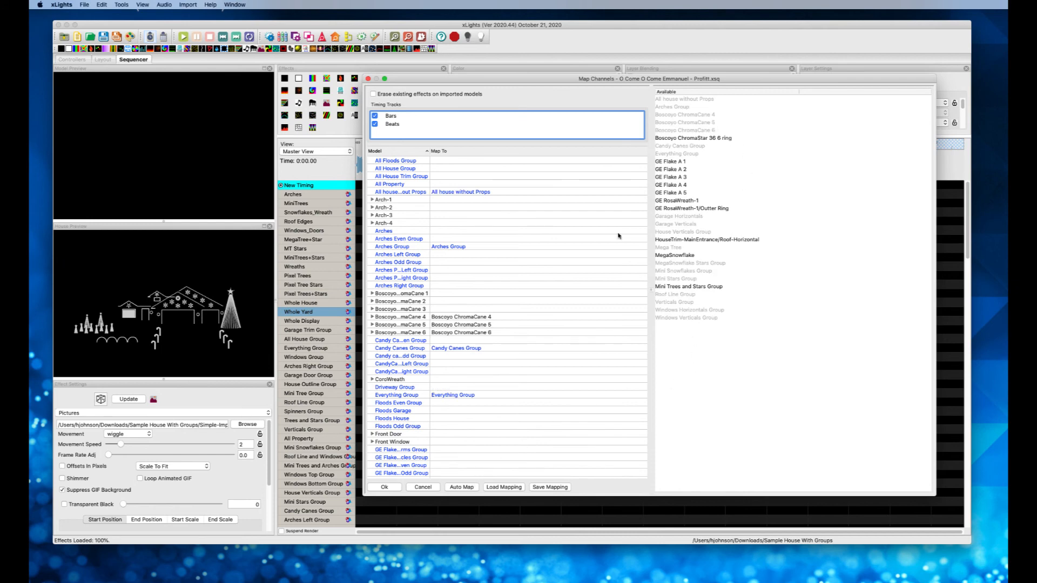
pyautogui.scroll(1, 546, 223)
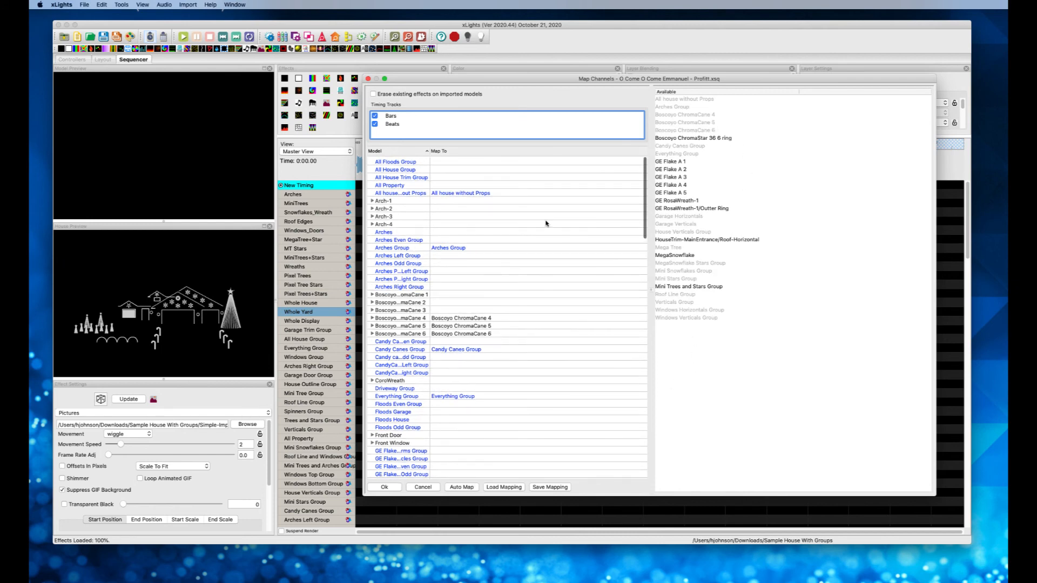
# Step: Map Boscoyo ChromaStar 36 6 ring to the MegaTree Star model
pyautogui.scroll(-5, 488, 271)
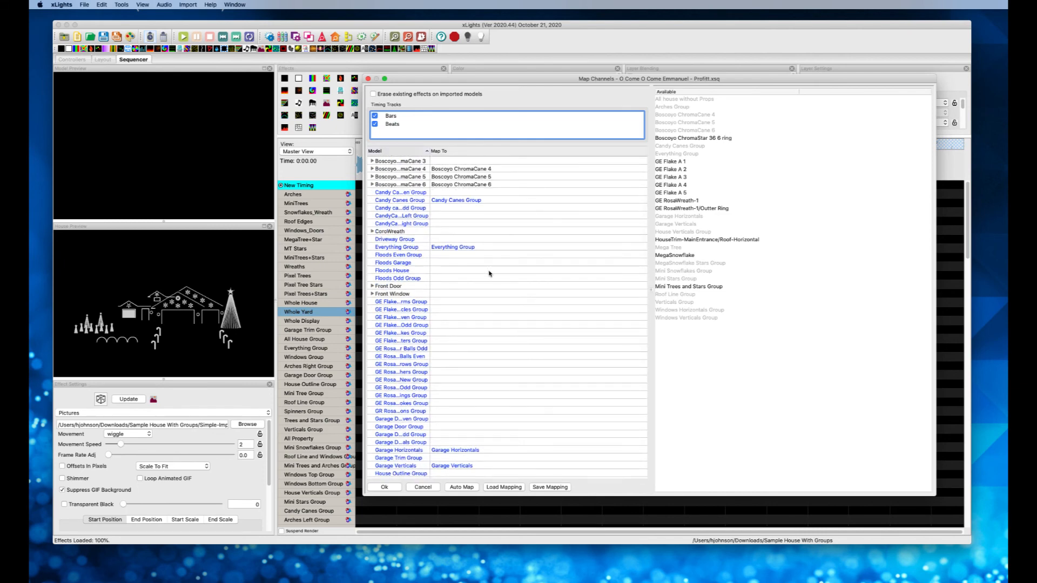
pyautogui.scroll(-5, 490, 273)
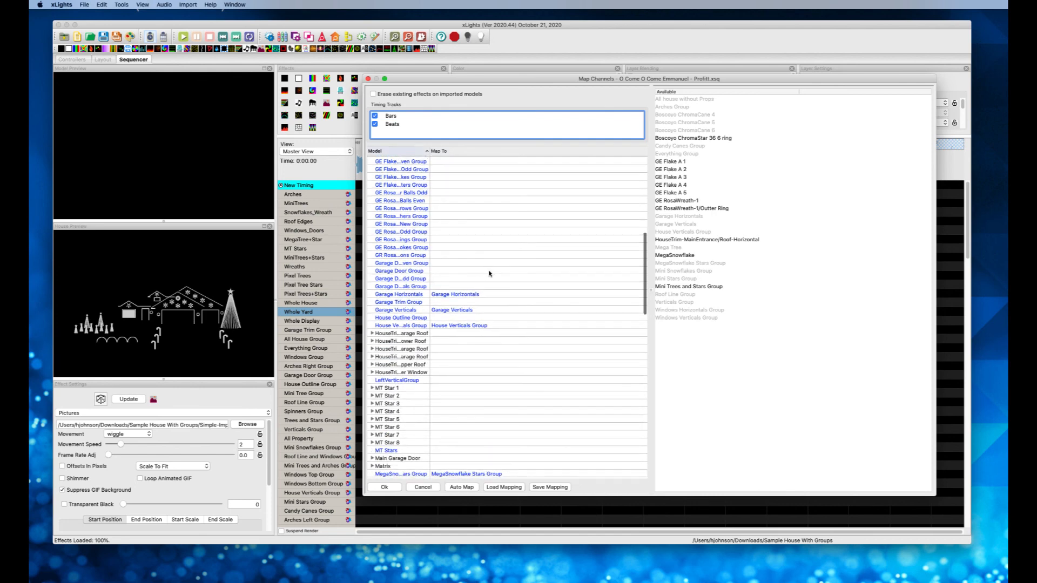
pyautogui.scroll(-5, 488, 273)
pyautogui.click(681, 140)
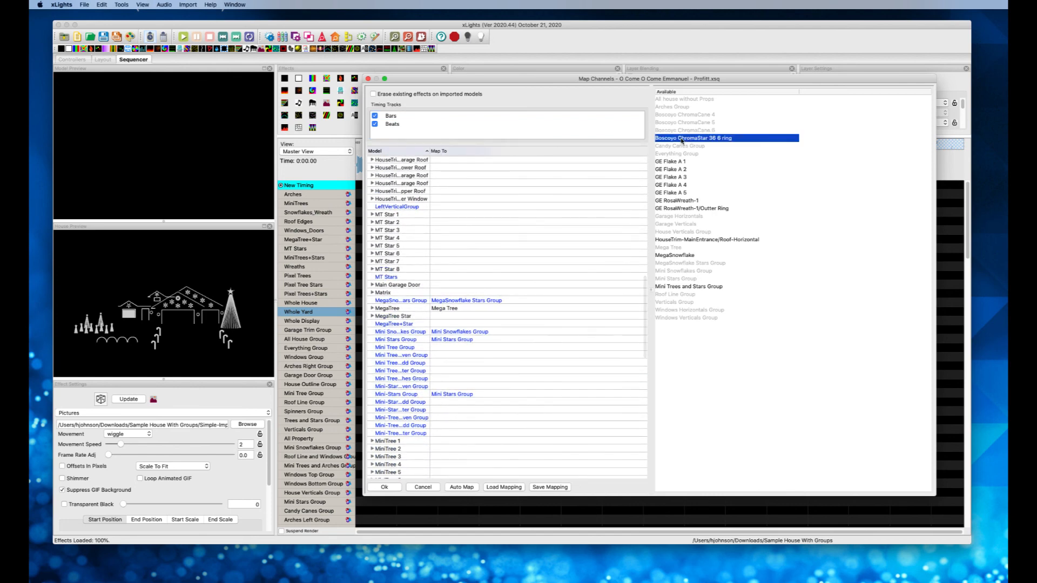
pyautogui.moveTo(682, 141); pyautogui.dragTo(468, 317)
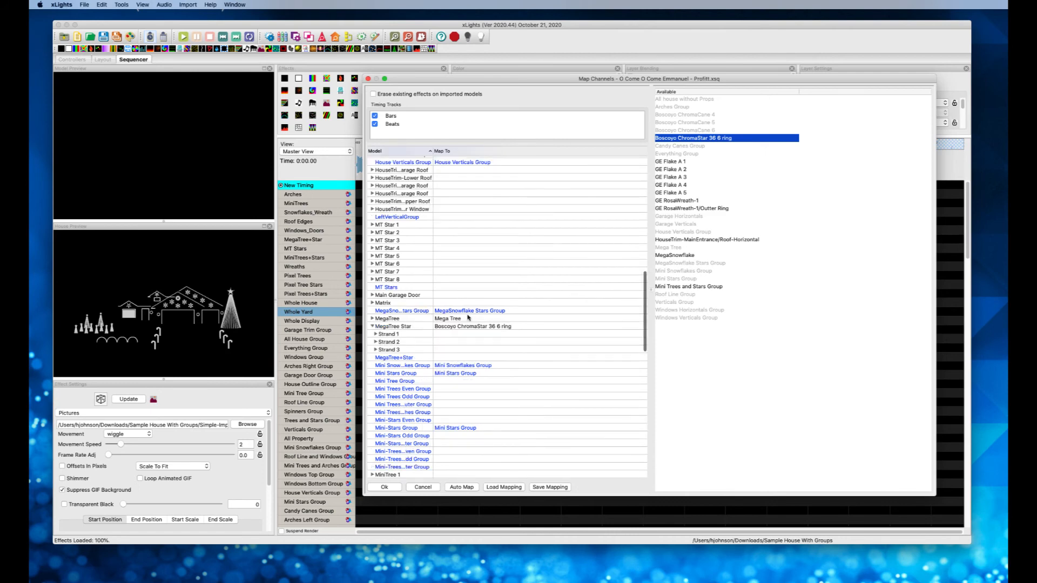
# Step: Map GE Flake A 5, 4, 3, 2 and 1 to Snowflake 9, 8, 7, 6 and 5 respectively
pyautogui.click(673, 163)
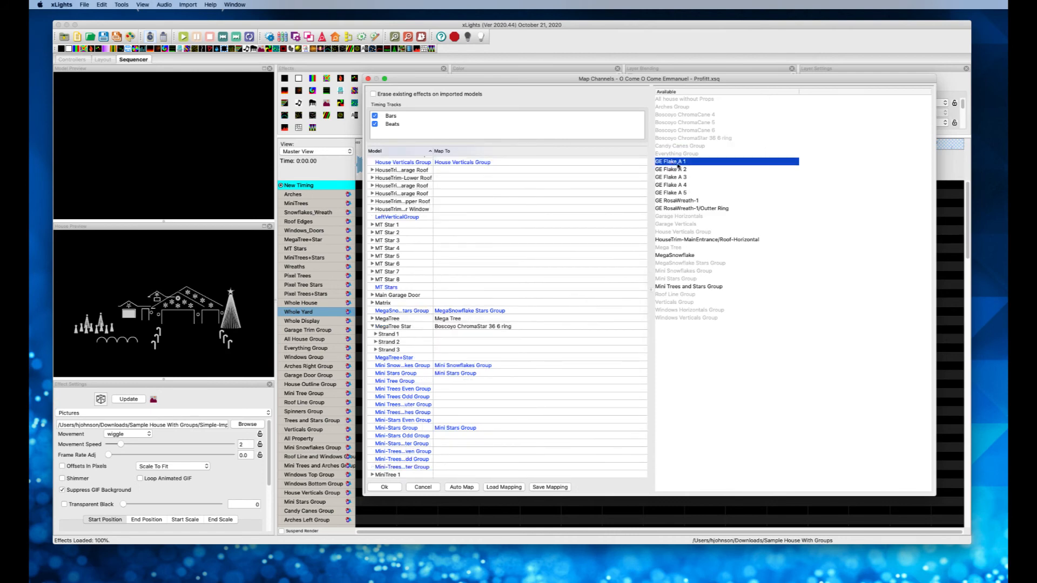
pyautogui.scroll(-10, 510, 266)
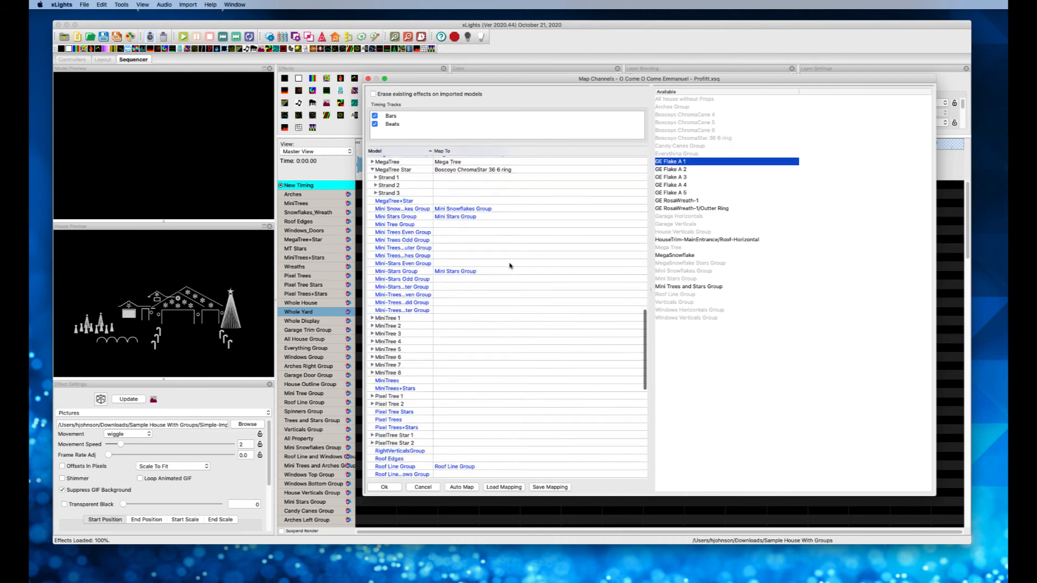
pyautogui.scroll(-15, 510, 265)
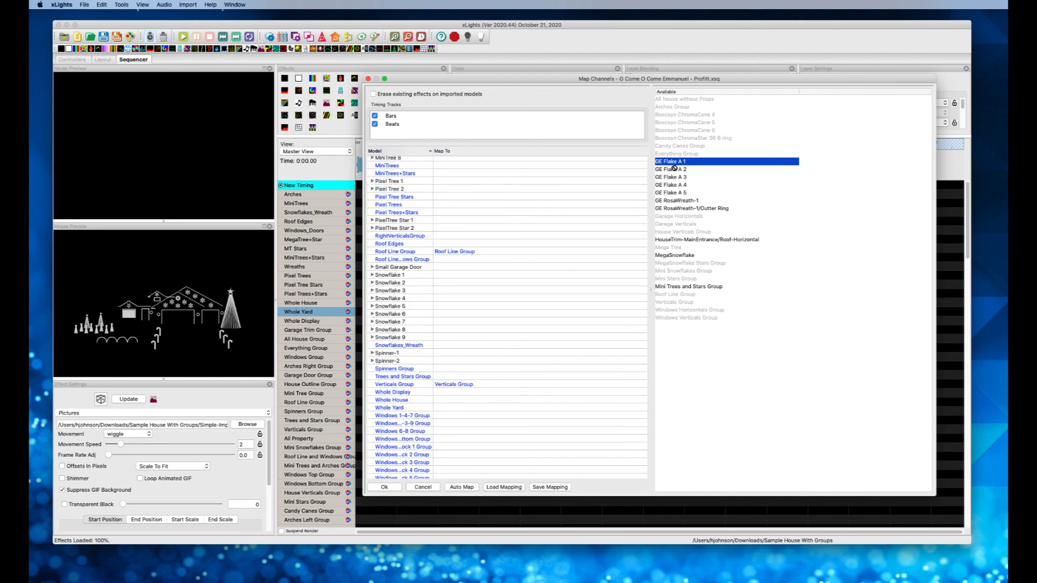
pyautogui.moveTo(674, 168); pyautogui.dragTo(705, 168)
pyautogui.click(686, 193)
pyautogui.click(675, 162)
pyautogui.moveTo(681, 194); pyautogui.dragTo(497, 336)
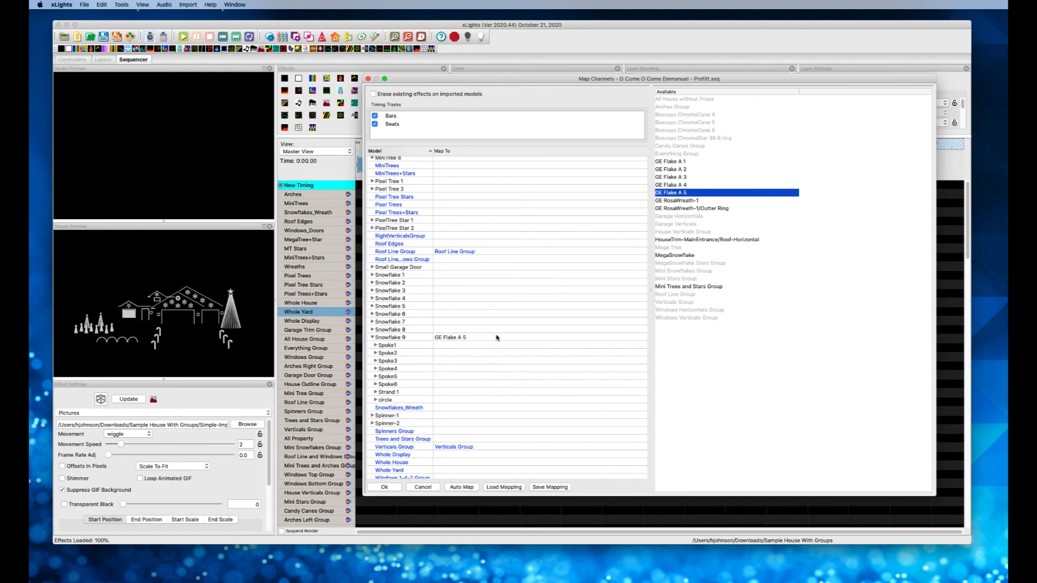
pyautogui.scroll(1, 497, 337)
pyautogui.moveTo(673, 185); pyautogui.dragTo(509, 332)
pyautogui.scroll(1, 510, 332)
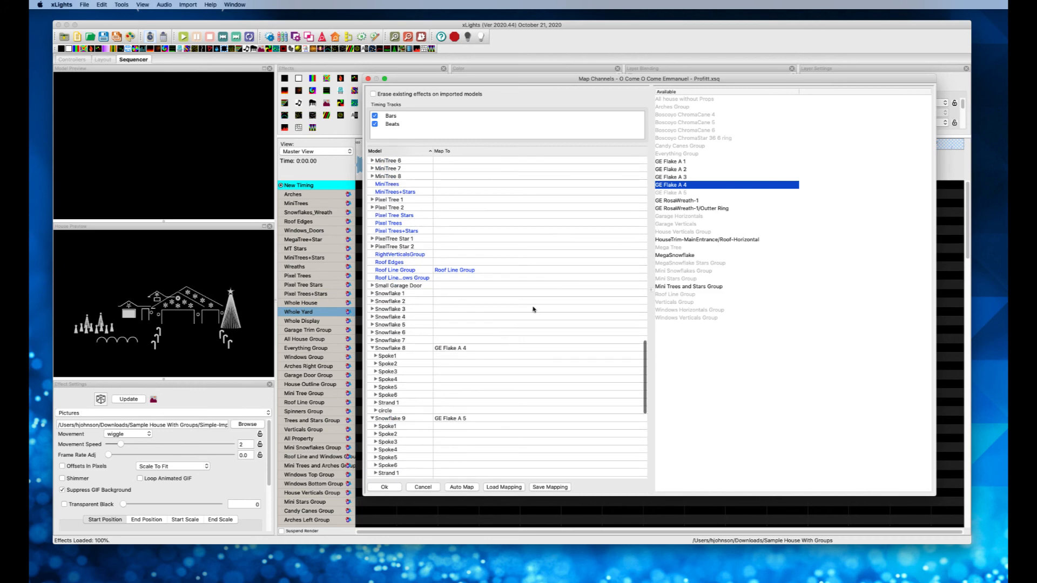
pyautogui.moveTo(693, 178); pyautogui.dragTo(488, 339)
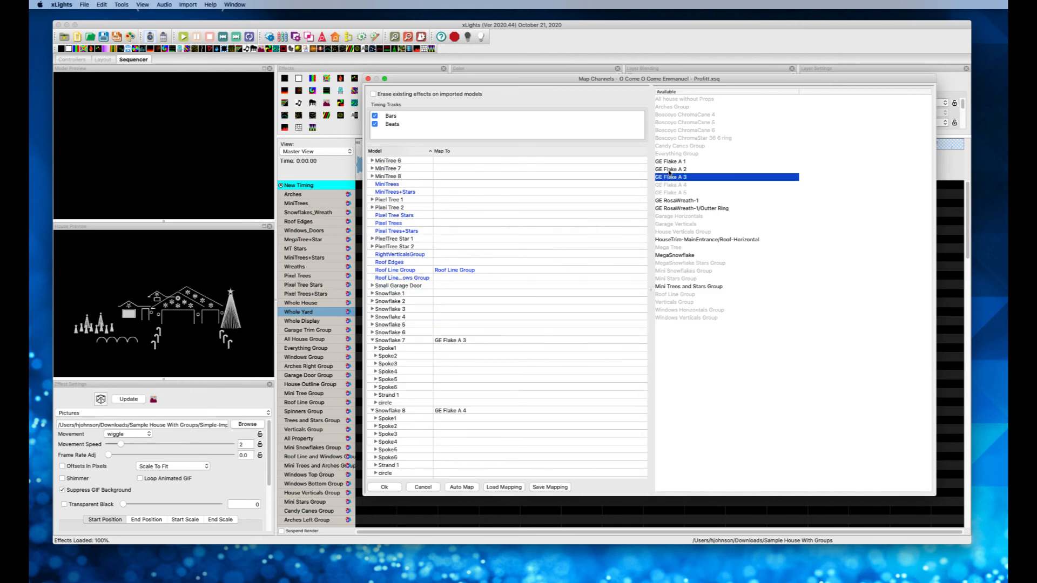
pyautogui.moveTo(670, 170); pyautogui.dragTo(511, 333)
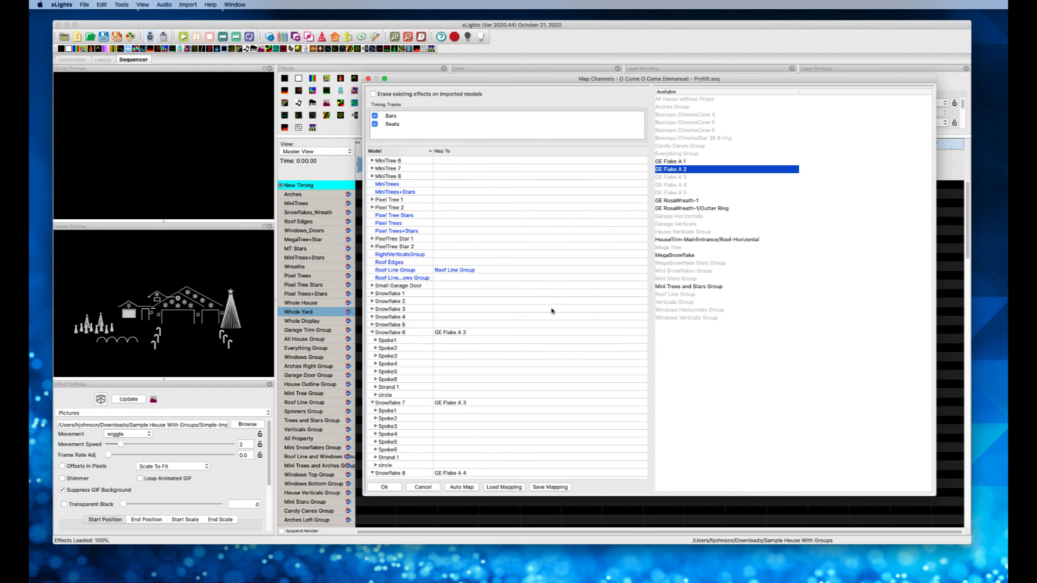
pyautogui.moveTo(677, 163); pyautogui.dragTo(470, 325)
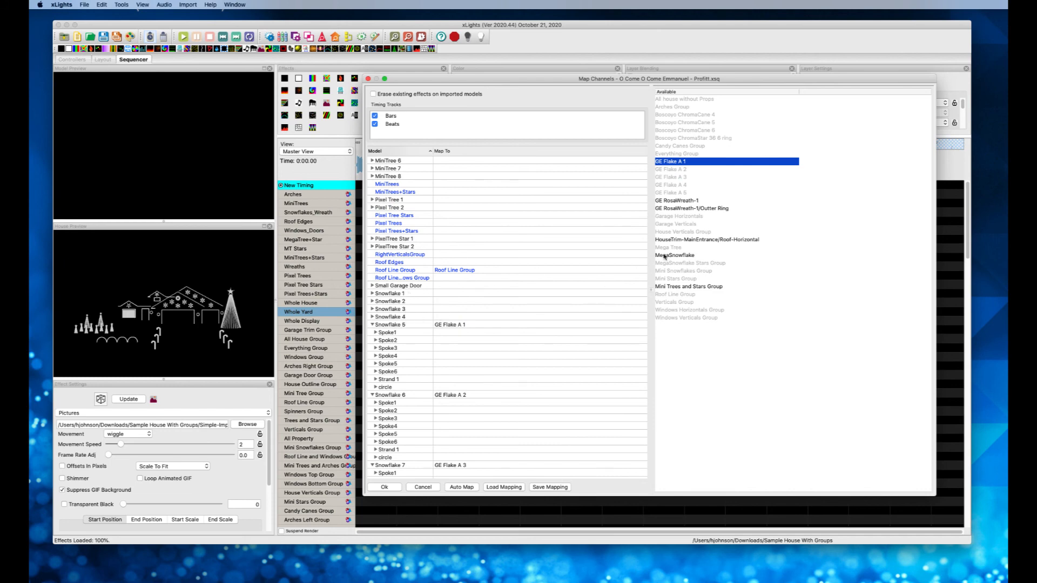
# Step: Reuse GE Flake A 4, 3, 2 and 1 by mapping them to Snowflake 4, 3, 2 and 1 respectively
pyautogui.click(681, 192)
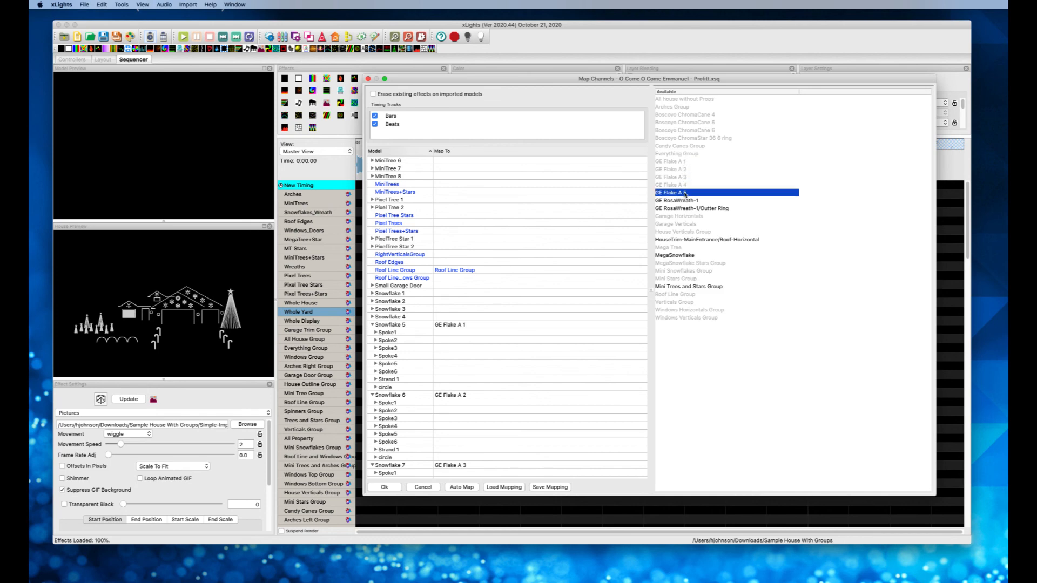
pyautogui.click(687, 185)
pyautogui.moveTo(685, 186); pyautogui.dragTo(502, 317)
pyautogui.scroll(-3, 505, 314)
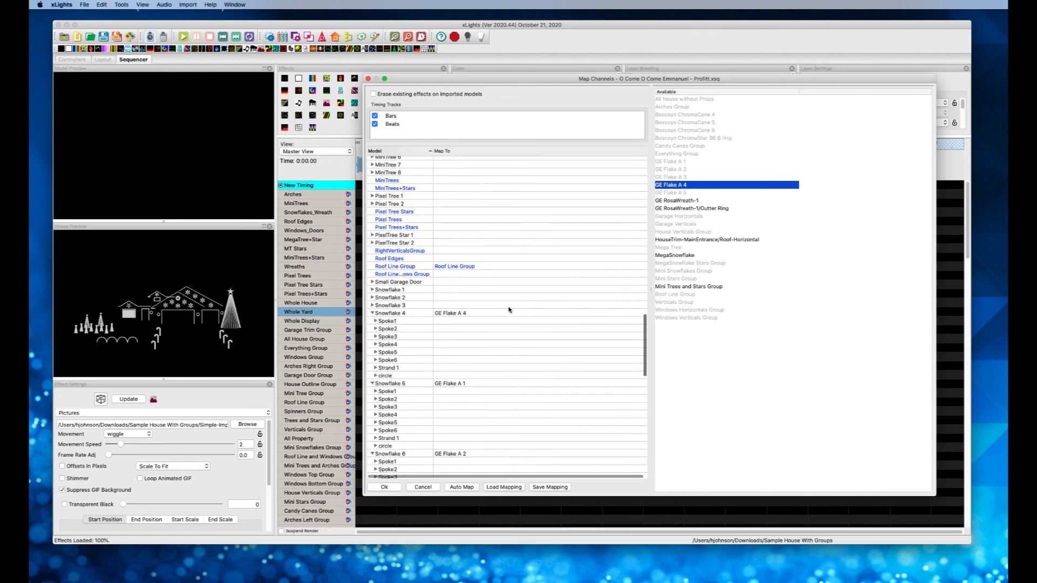
pyautogui.scroll(-9, 495, 302)
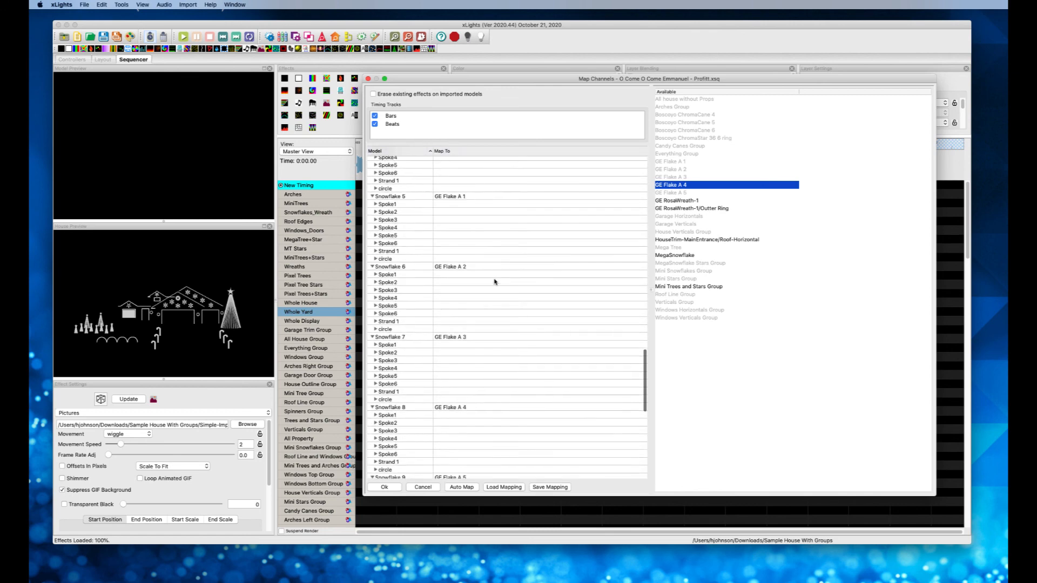
pyautogui.scroll(4, 497, 416)
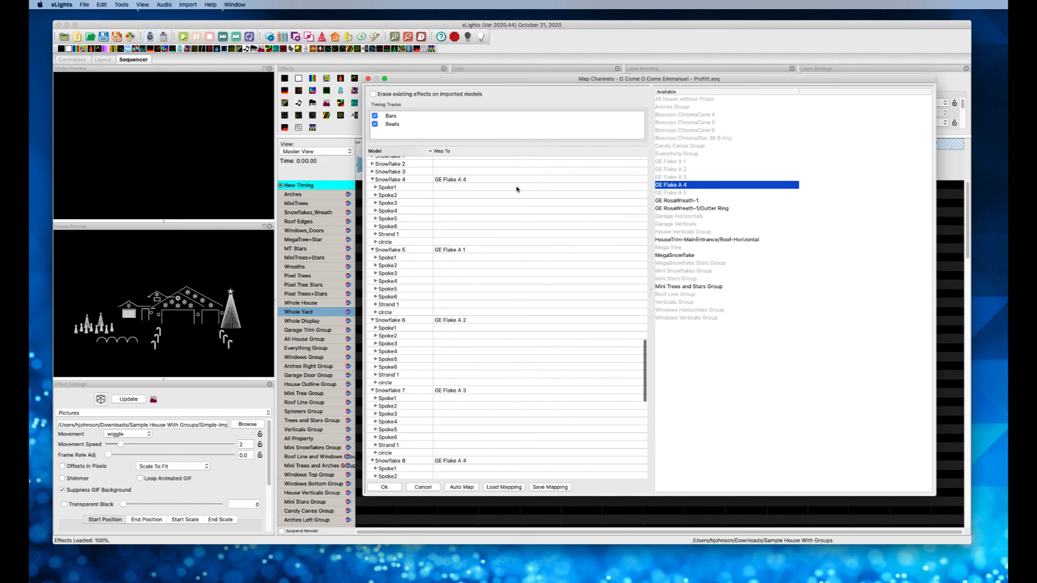
pyautogui.scroll(5, 516, 189)
pyautogui.click(680, 179)
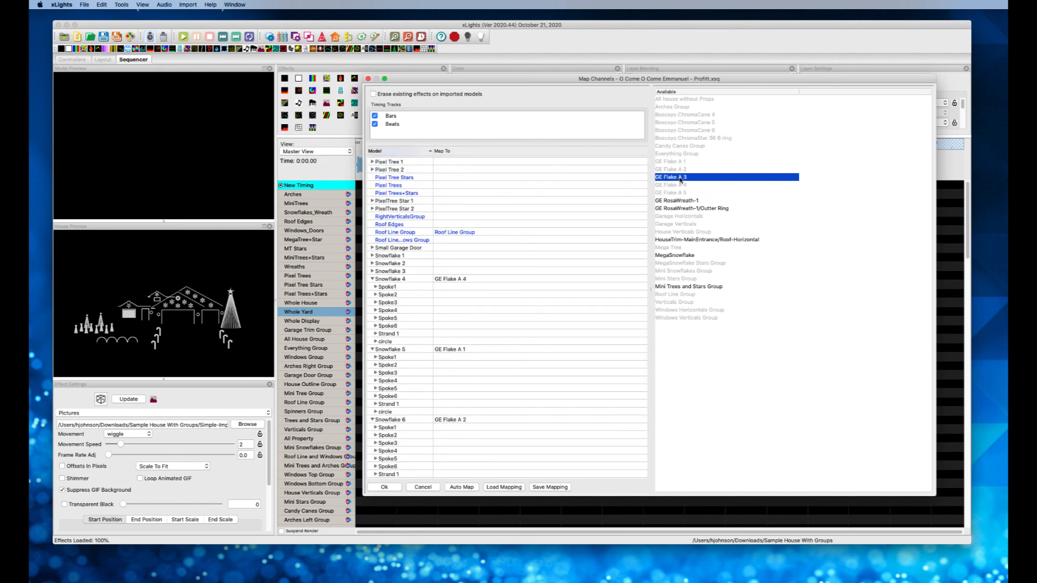
pyautogui.moveTo(680, 180); pyautogui.dragTo(501, 270)
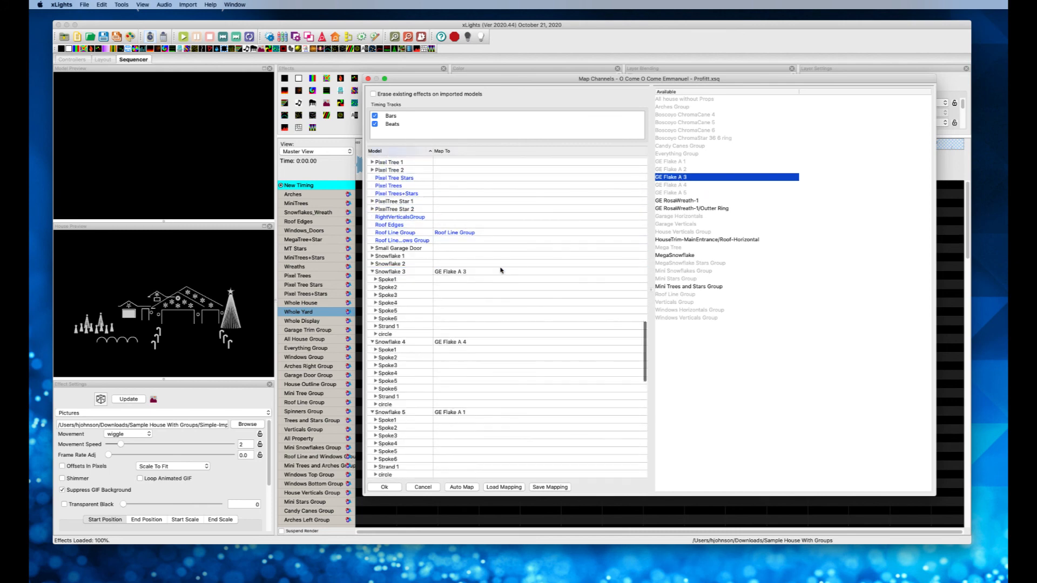
pyautogui.click(666, 169)
pyautogui.moveTo(665, 169); pyautogui.dragTo(510, 264)
pyautogui.moveTo(670, 162); pyautogui.dragTo(487, 257)
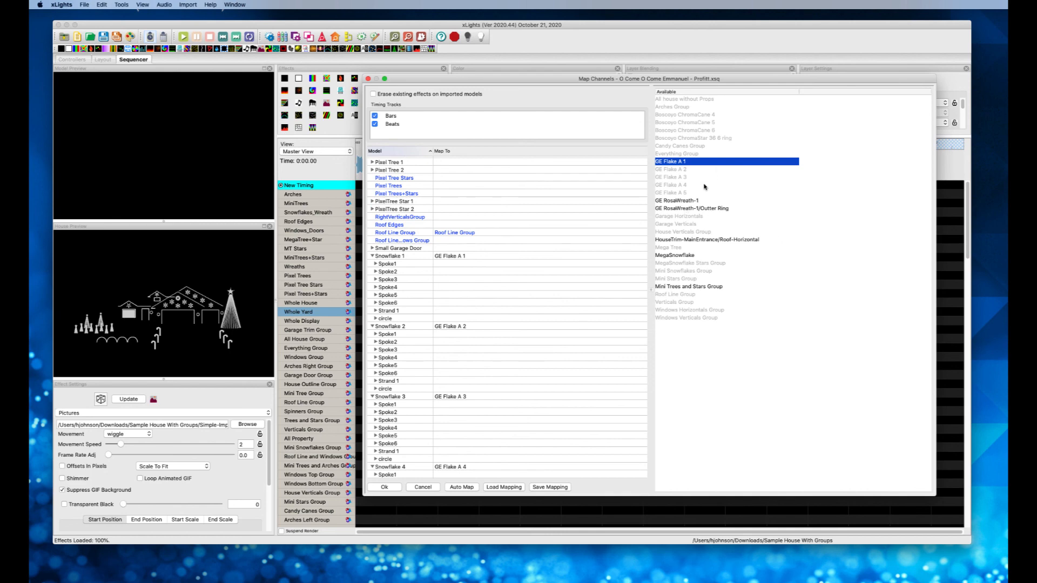
# Step: Map GE RosaWreath-1 to the Matrix model
pyautogui.click(687, 201)
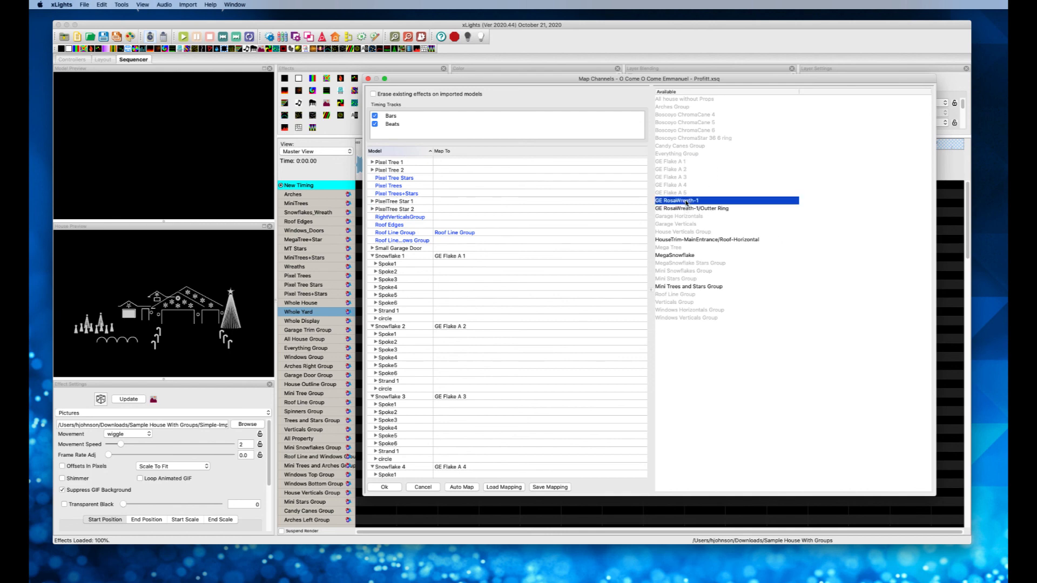
pyautogui.scroll(-10, 488, 236)
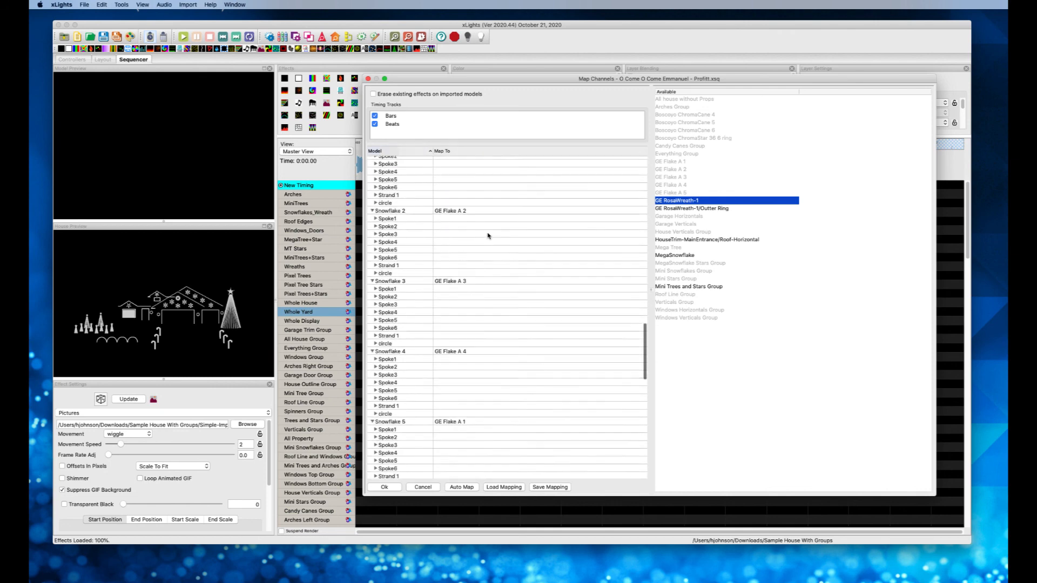
pyautogui.scroll(-15, 488, 236)
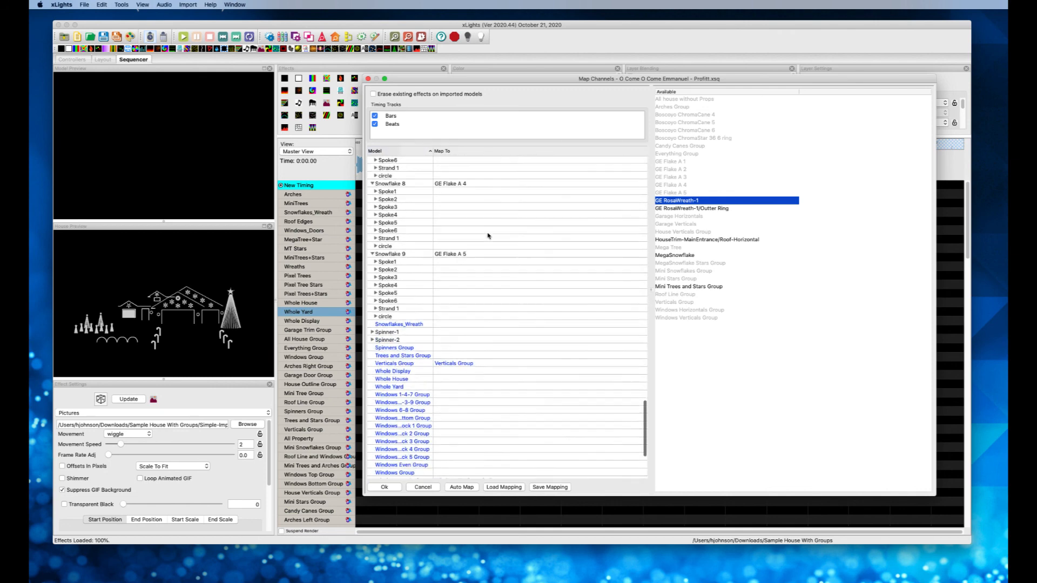
pyautogui.scroll(15, 488, 236)
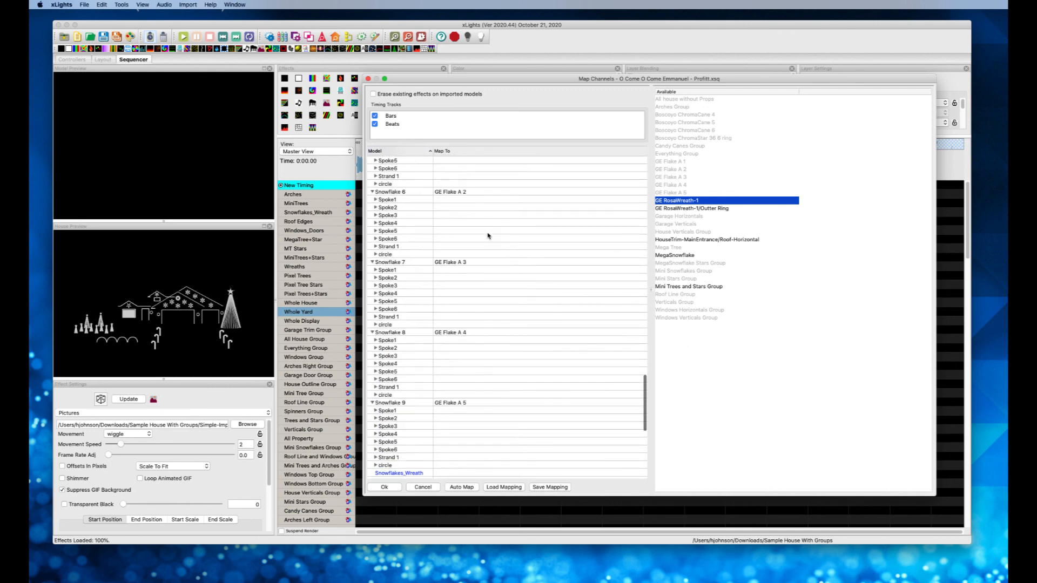
pyautogui.scroll(1, 488, 236)
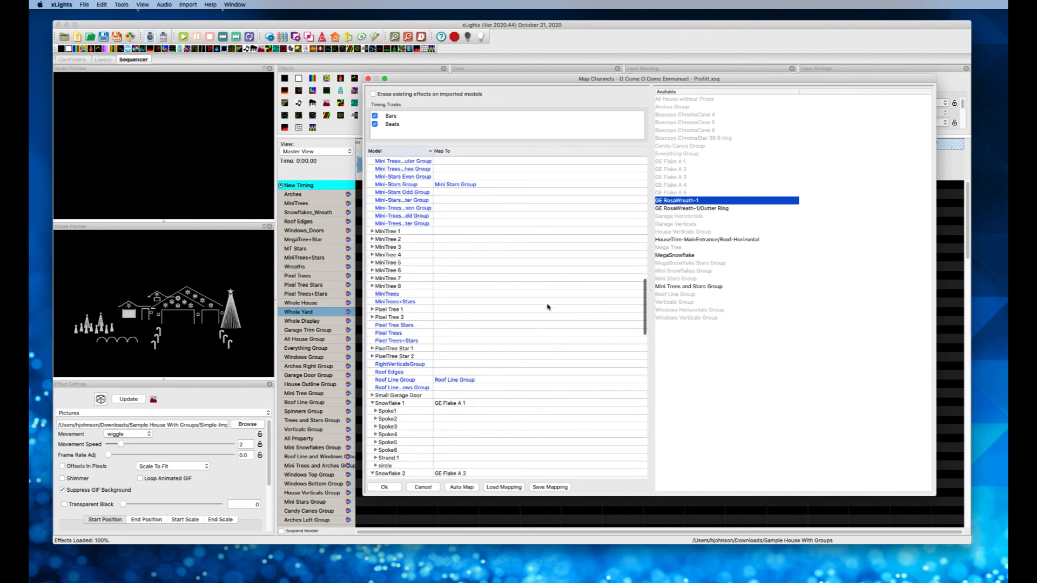
pyautogui.scroll(10, 464, 272)
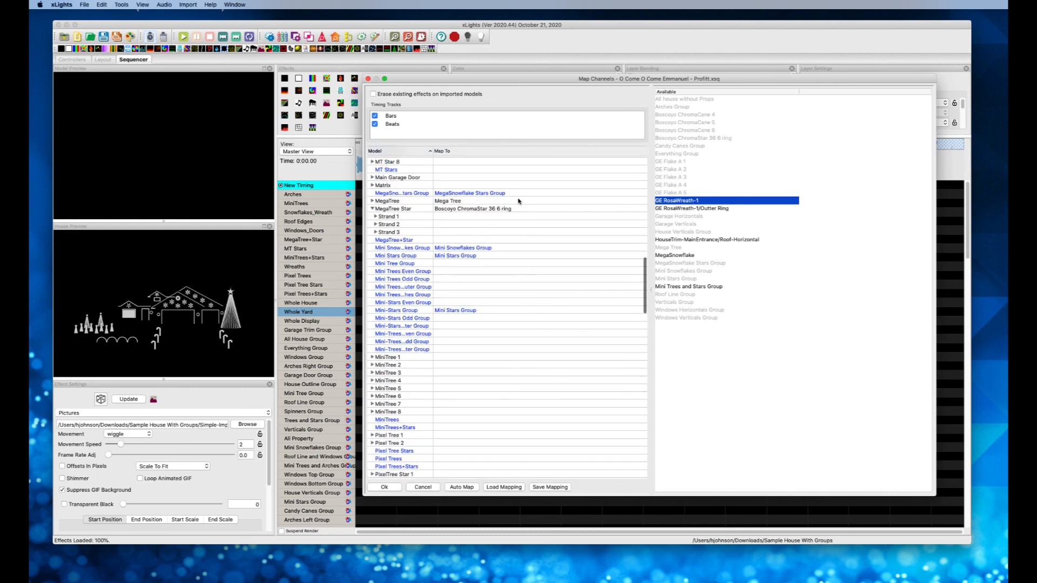
pyautogui.moveTo(668, 205); pyautogui.dragTo(498, 184)
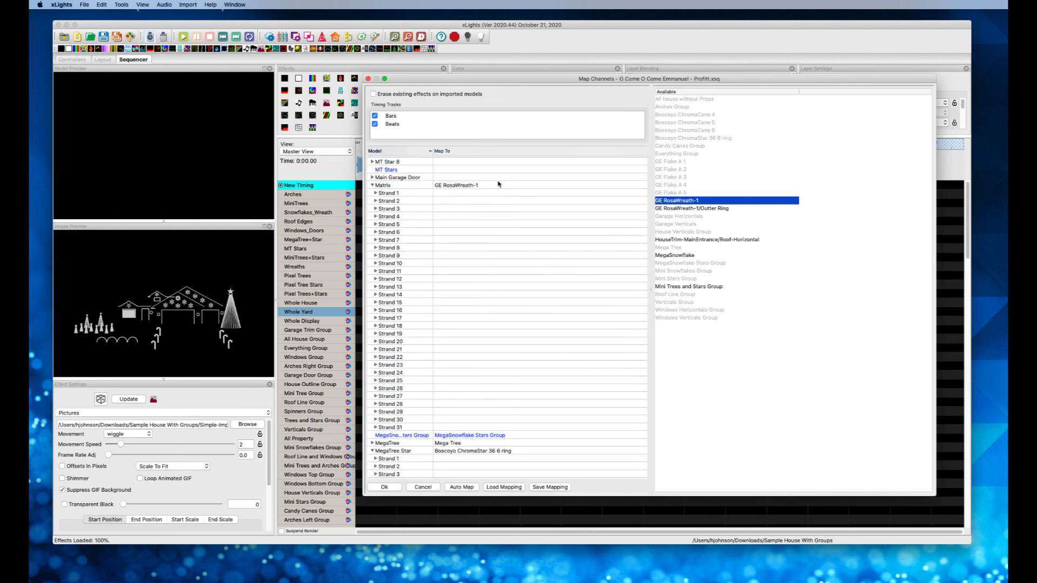
# Step: Widen the Model column and map HouseTrim-MainEntrance/Roof-Horizontal to the HouseTrim-Main Garage Roof model
pyautogui.click(698, 210)
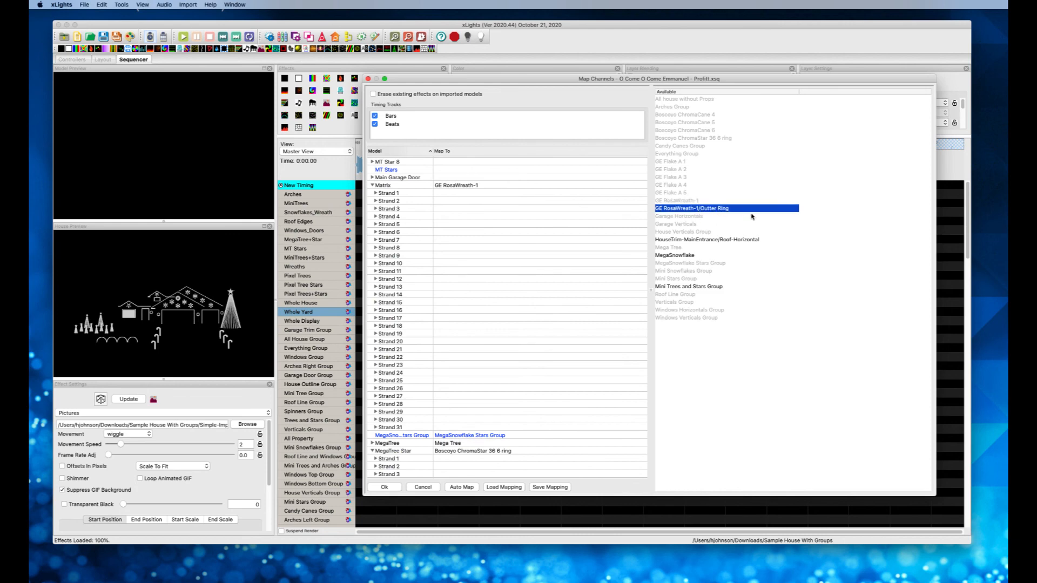
pyautogui.click(680, 239)
pyautogui.scroll(15, 530, 282)
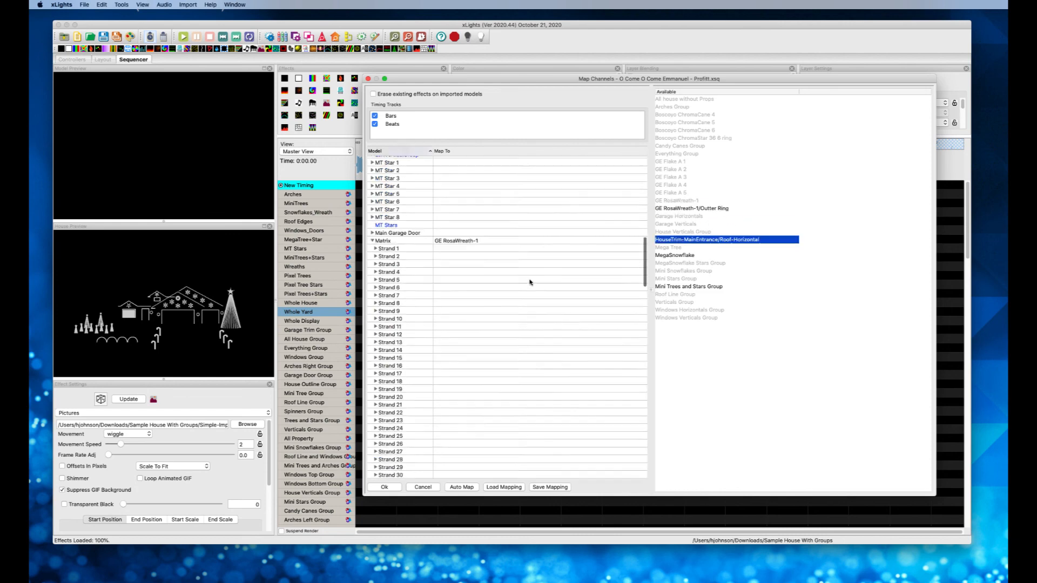
pyautogui.scroll(8, 530, 282)
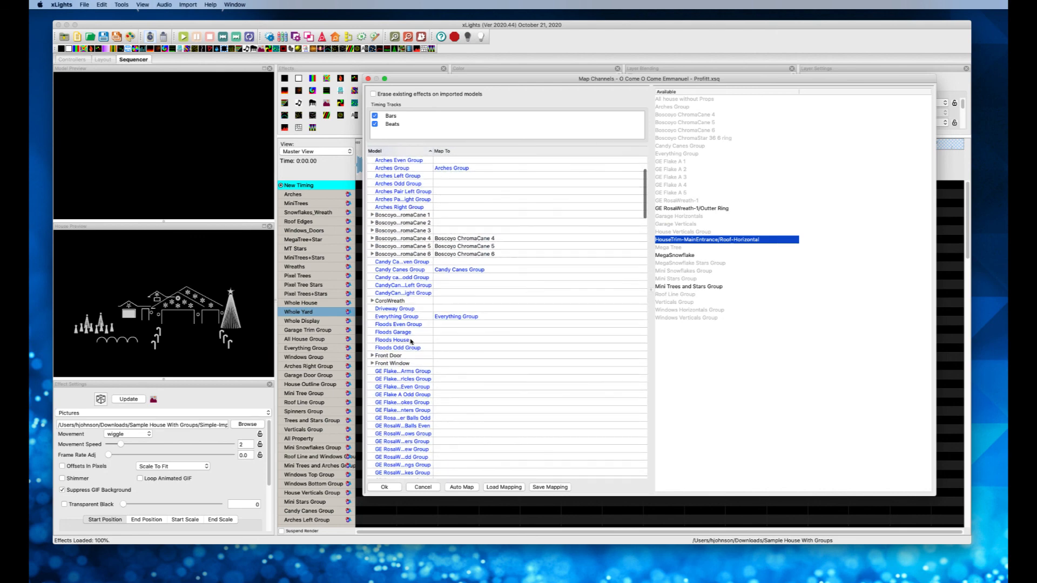
pyautogui.scroll(-7, 466, 300)
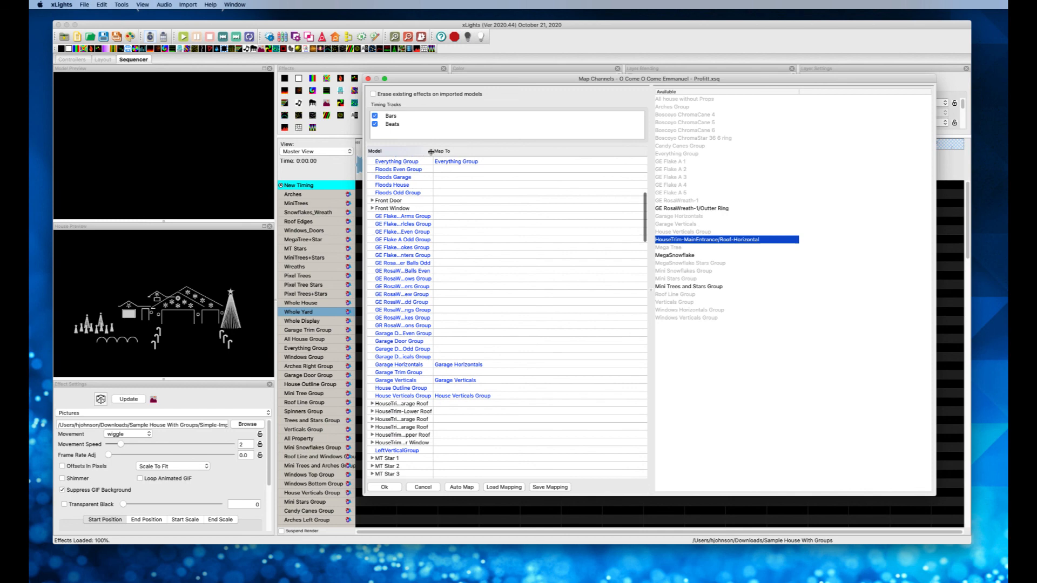
pyautogui.moveTo(432, 152); pyautogui.dragTo(485, 152)
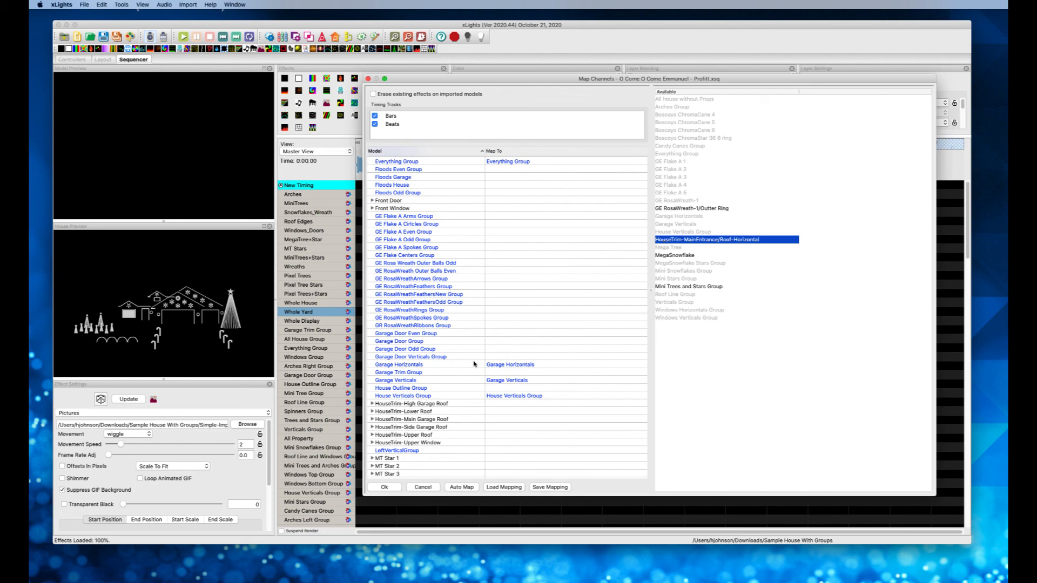
pyautogui.scroll(-2, 470, 361)
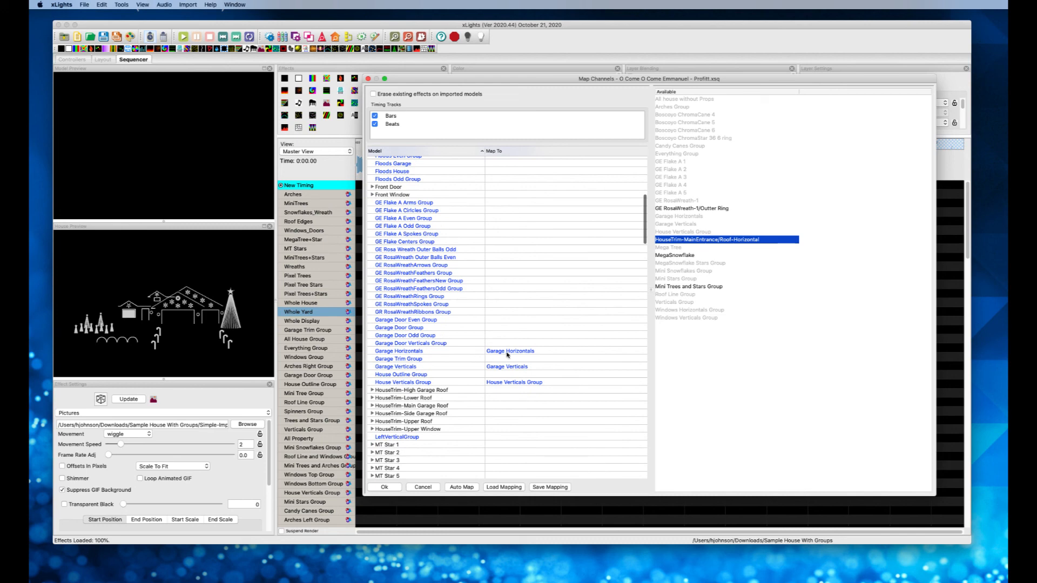
pyautogui.scroll(-10, 470, 366)
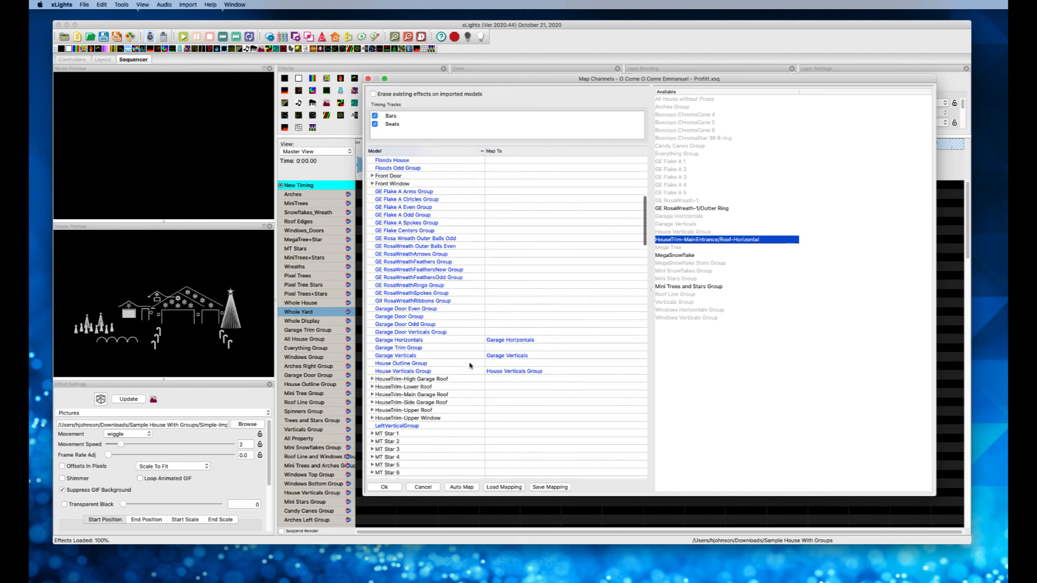
pyautogui.scroll(-3, 470, 365)
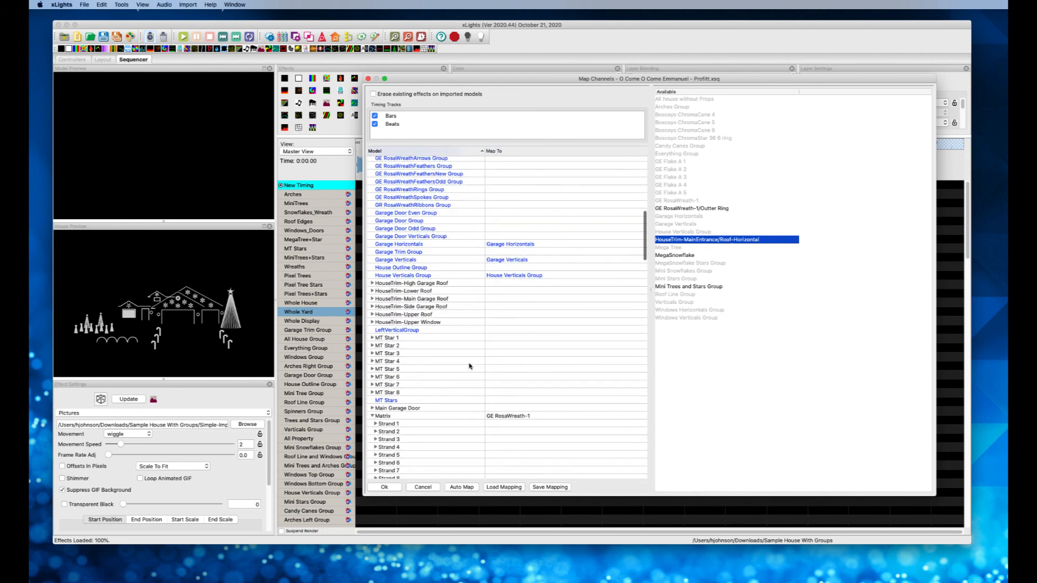
pyautogui.moveTo(689, 244); pyautogui.dragTo(557, 300)
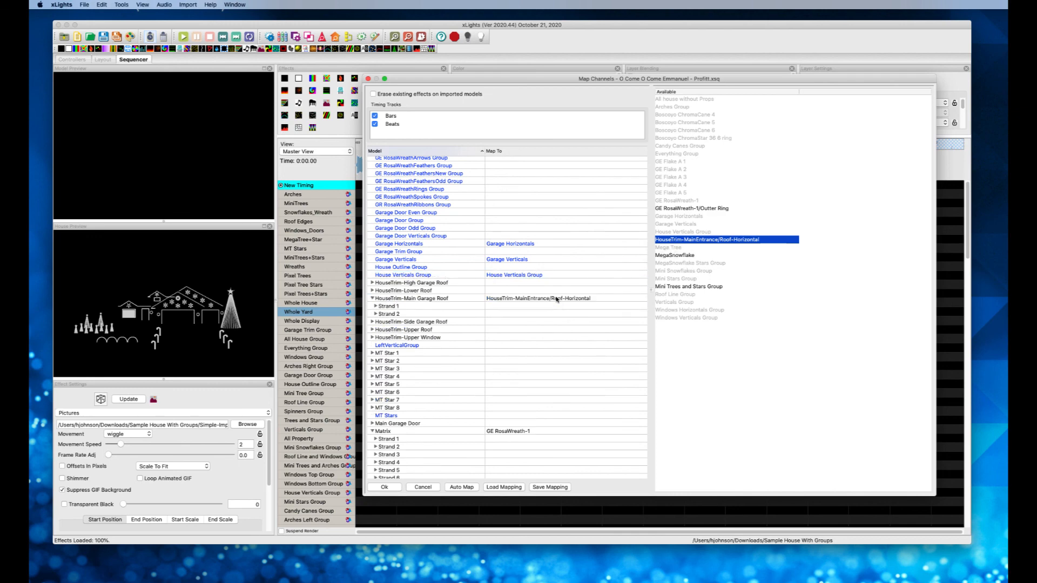
# Step: Map MegaSnowflake to the CoroWreath model
pyautogui.click(674, 256)
pyautogui.scroll(15, 491, 259)
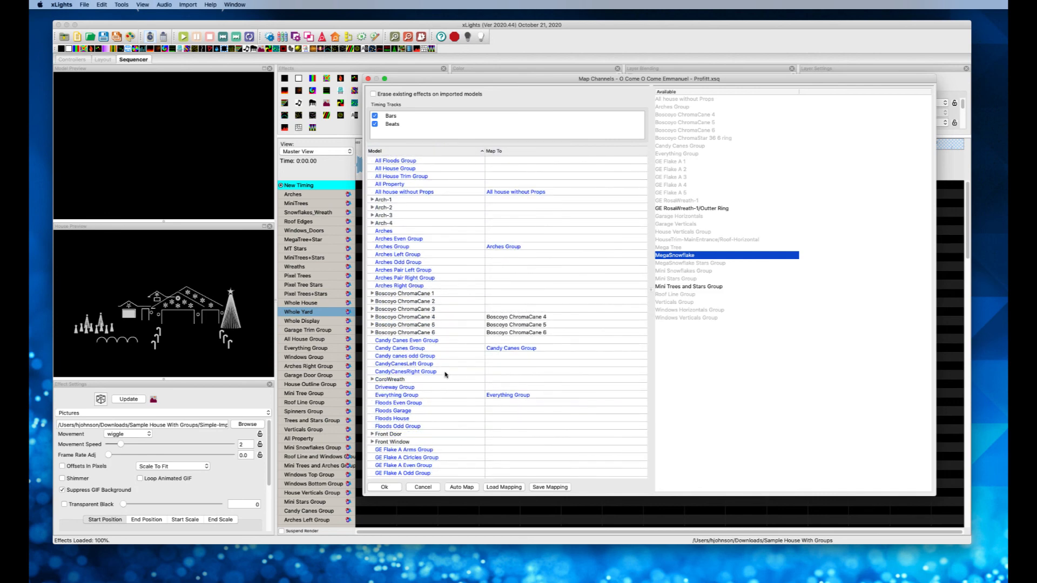
pyautogui.moveTo(665, 258); pyautogui.dragTo(538, 380)
# Step: Map Mini Trees and Stars Group to the MiniTrees+Stars group
pyautogui.click(684, 287)
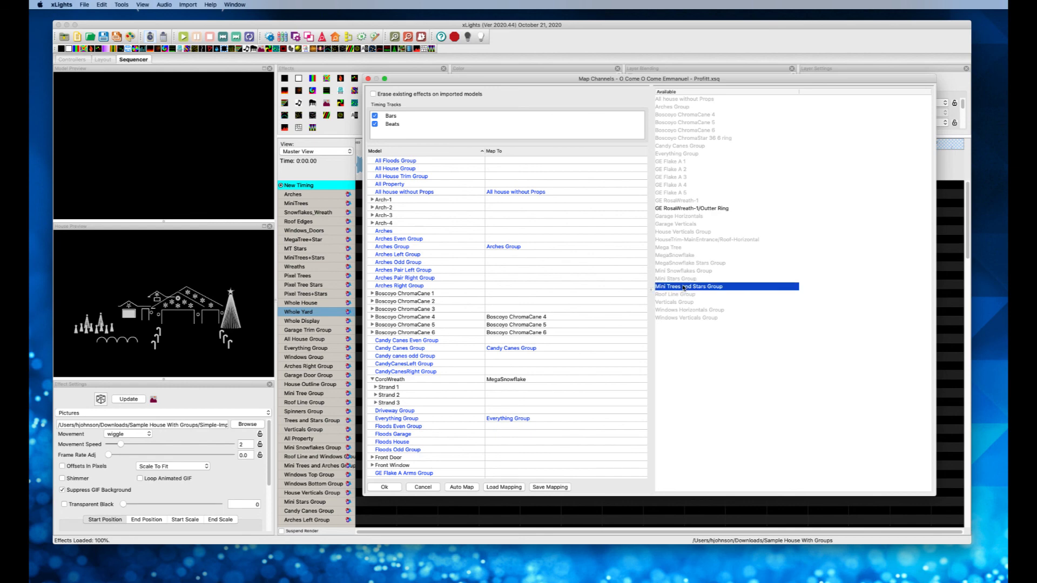
pyautogui.scroll(-20, 596, 323)
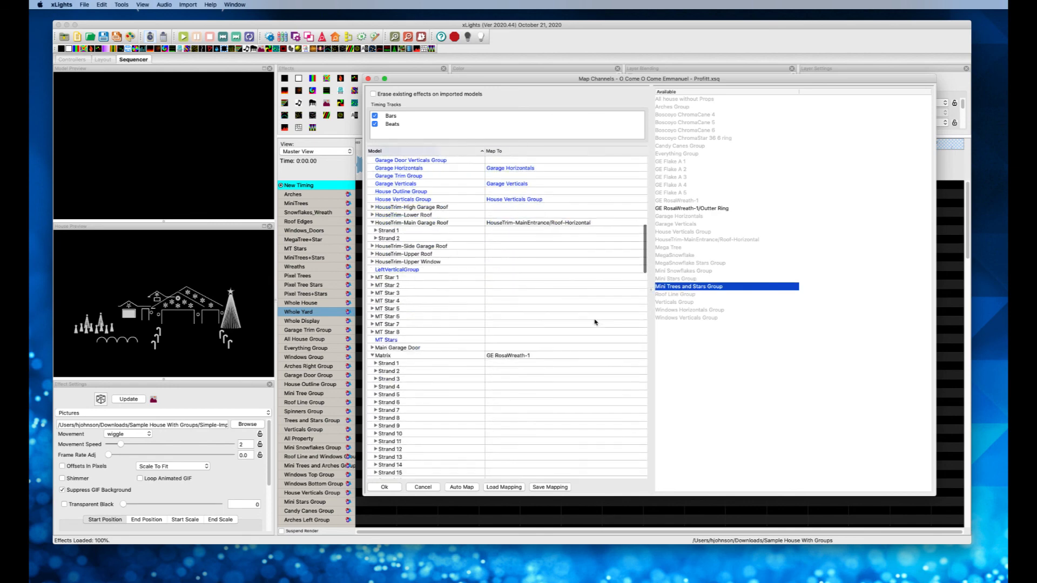
pyautogui.scroll(-10, 595, 323)
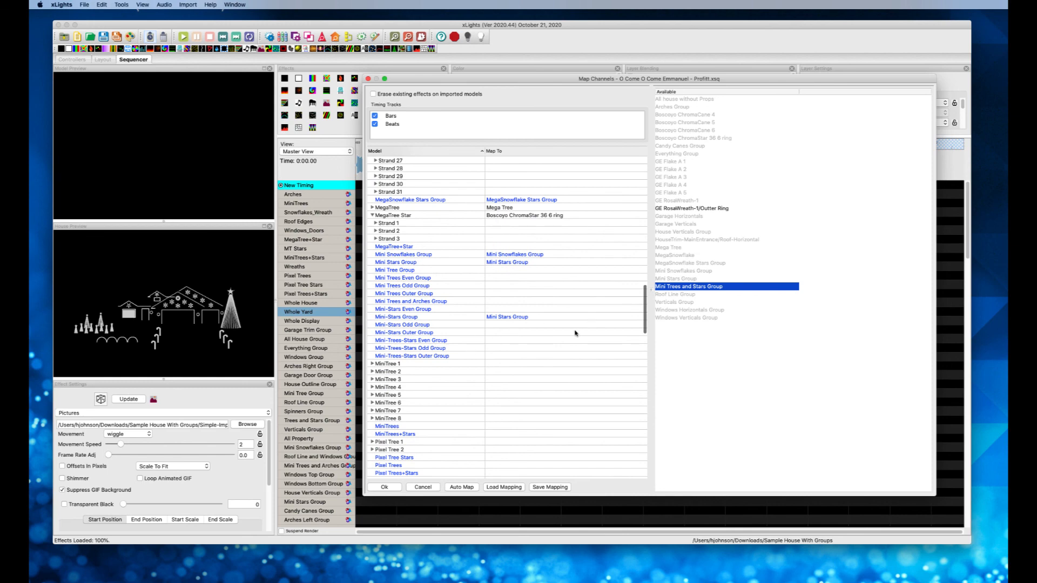
pyautogui.moveTo(685, 293); pyautogui.dragTo(528, 433)
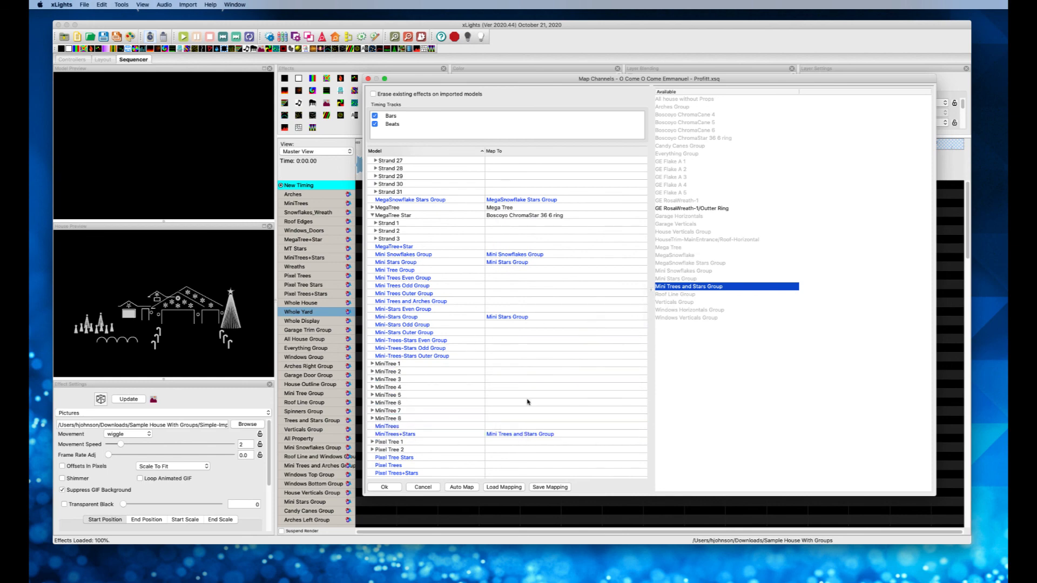
# Step: Import the mapped effects without saving the mapping changes and review the imported effects across the sequence's models
pyautogui.click(396, 489)
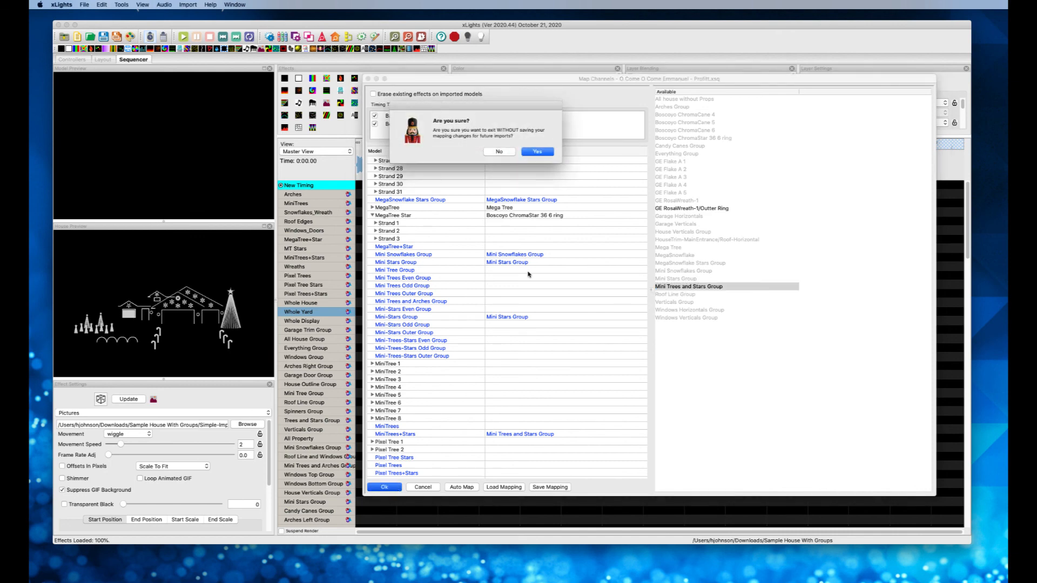
pyautogui.click(530, 154)
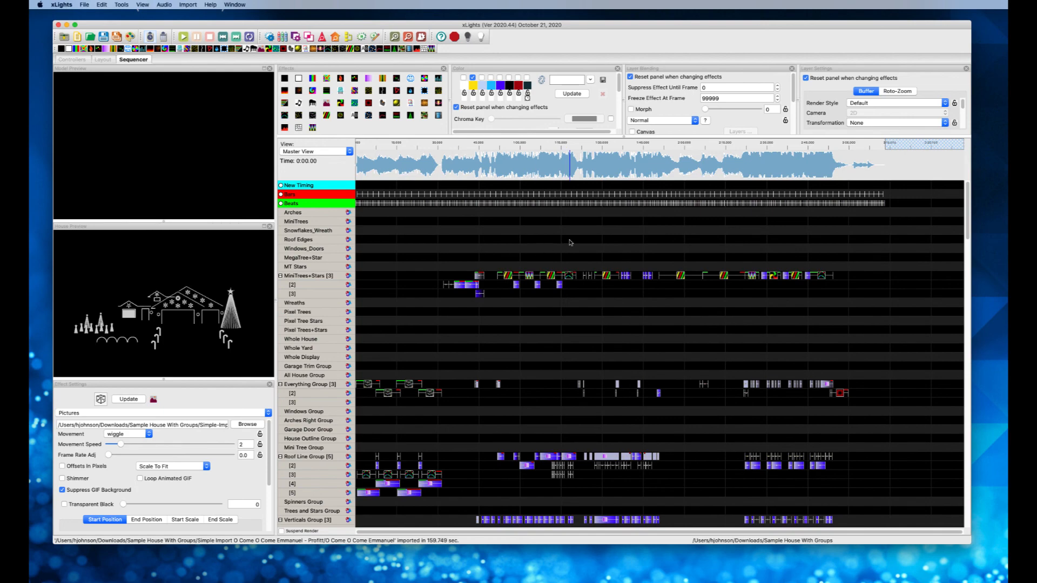
pyautogui.scroll(-10, 571, 243)
pyautogui.scroll(-15, 571, 243)
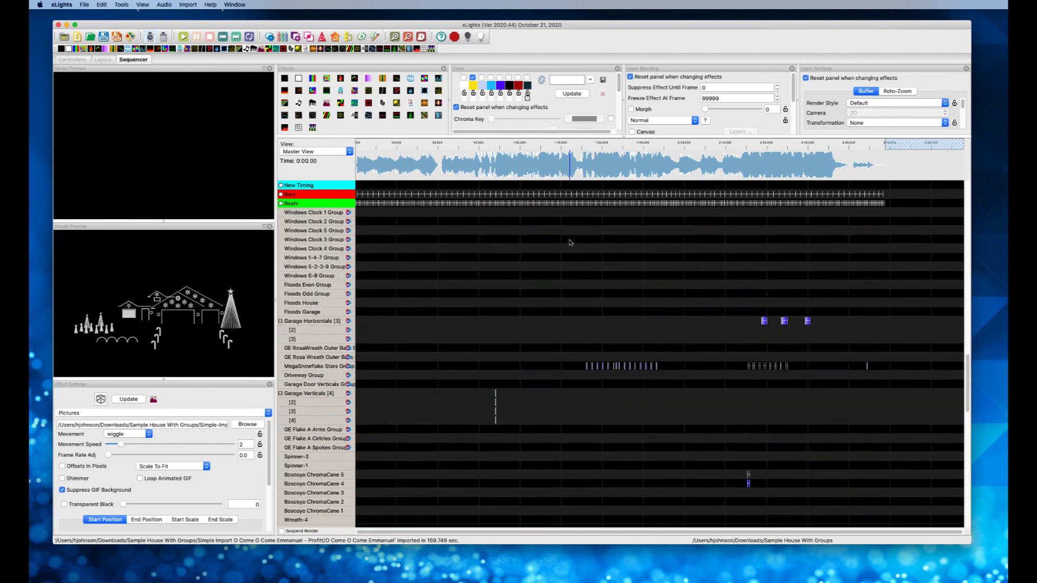
pyautogui.scroll(-6, 570, 243)
pyautogui.scroll(15, 570, 243)
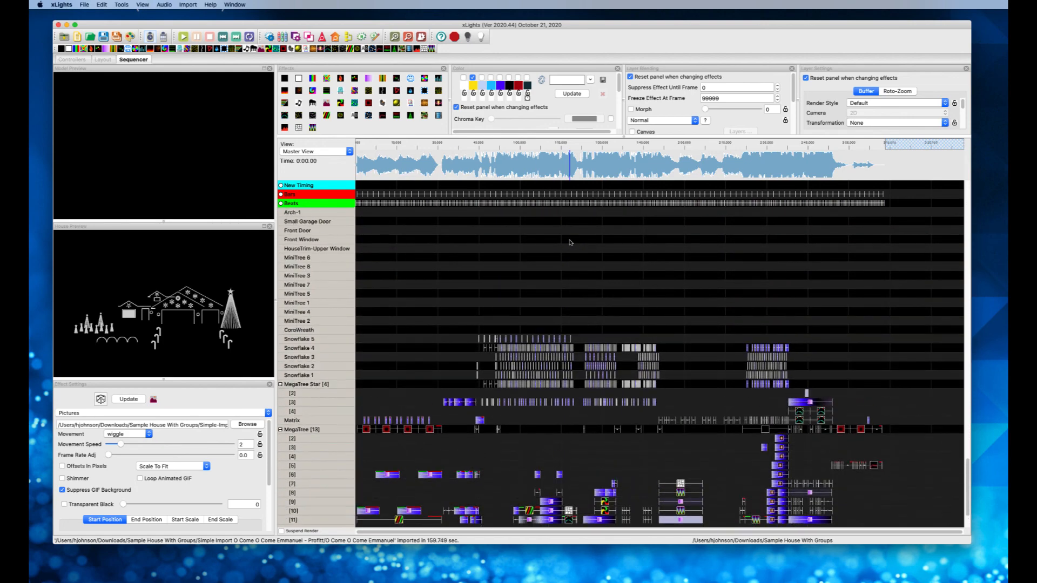
# Step: Render the whole sequence and play it in the maximized House Preview
pyautogui.click(133, 38)
pyautogui.scroll(-3, 325, 219)
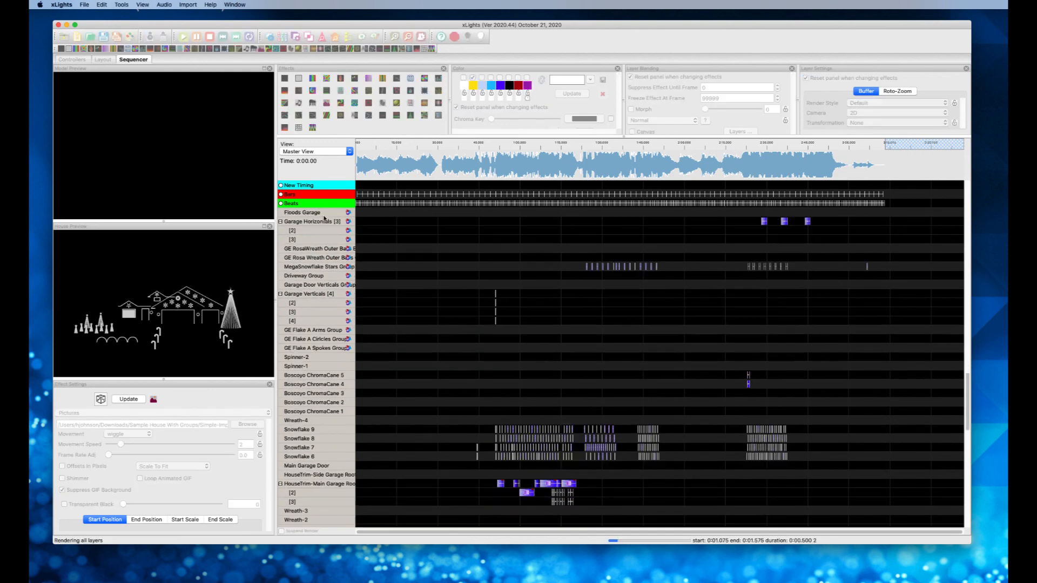
pyautogui.click(263, 227)
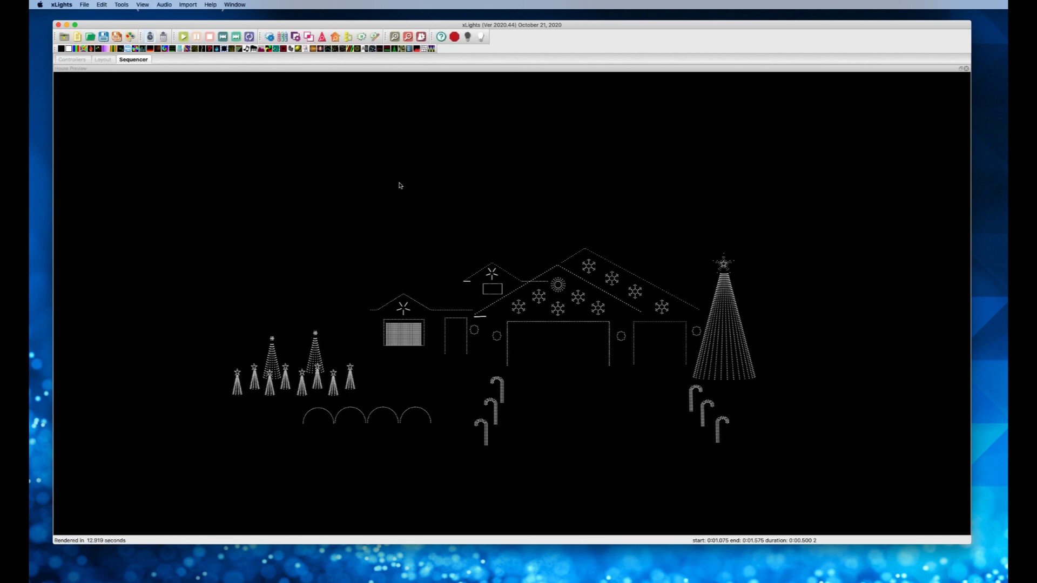
pyautogui.click(183, 36)
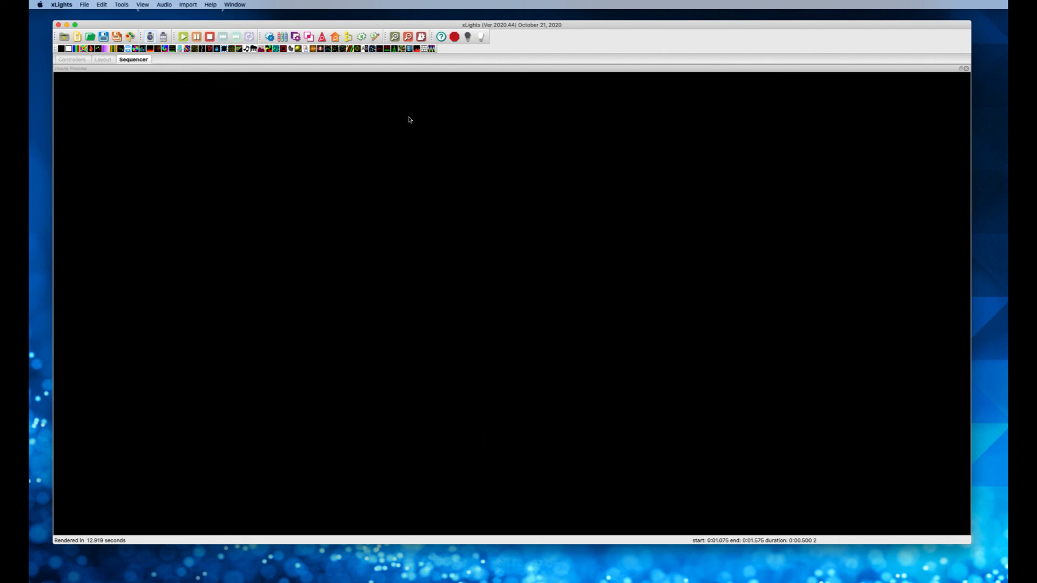